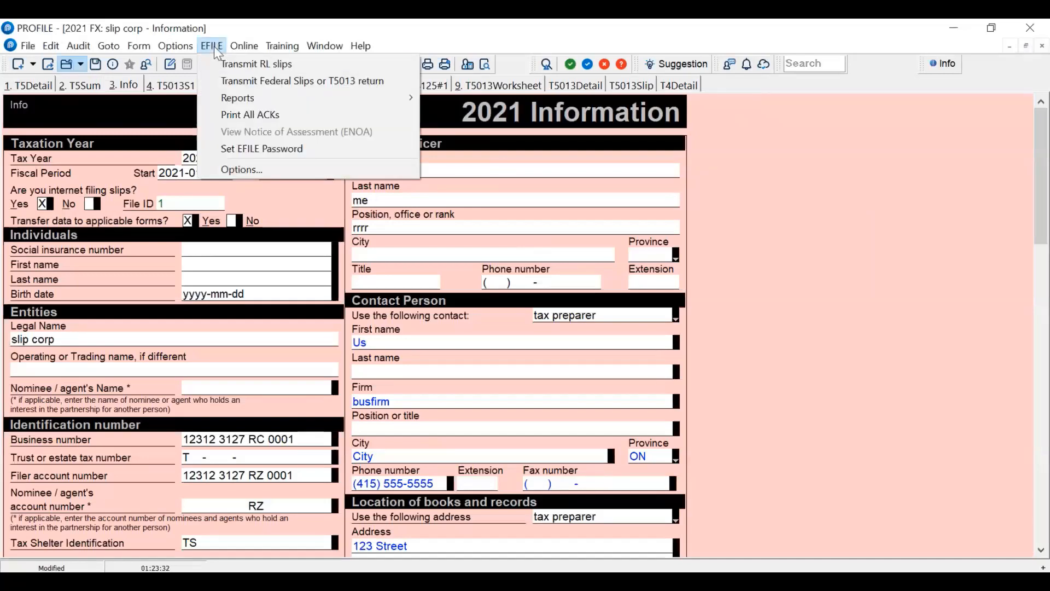
- Open the electronic filing options and review the XML directory and contacts set for T3/FX
{"action": "left_click", "coordinate": [245, 165]}
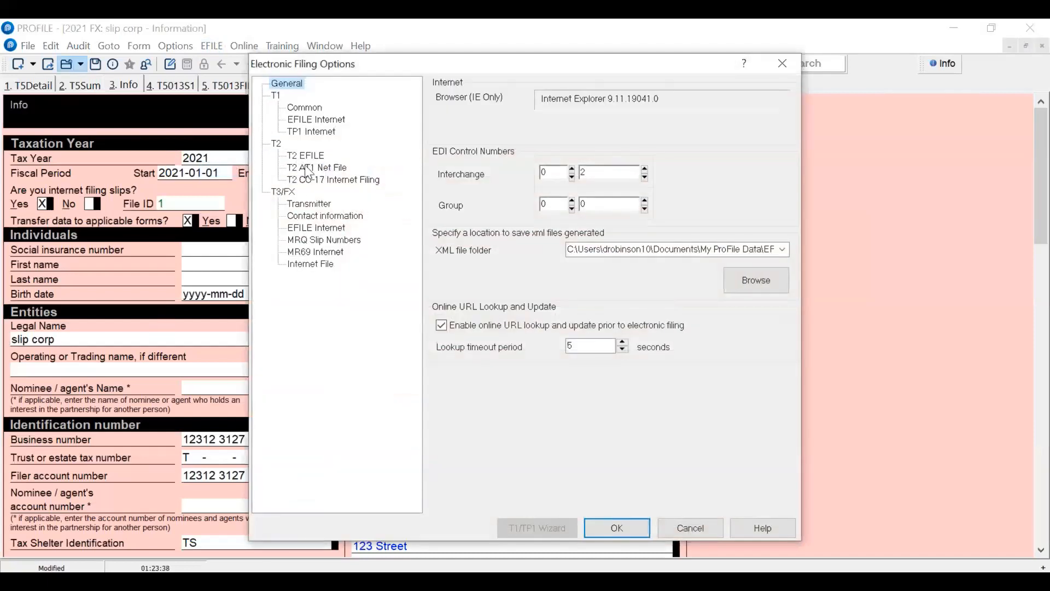
{"action": "left_click", "coordinate": [279, 195]}
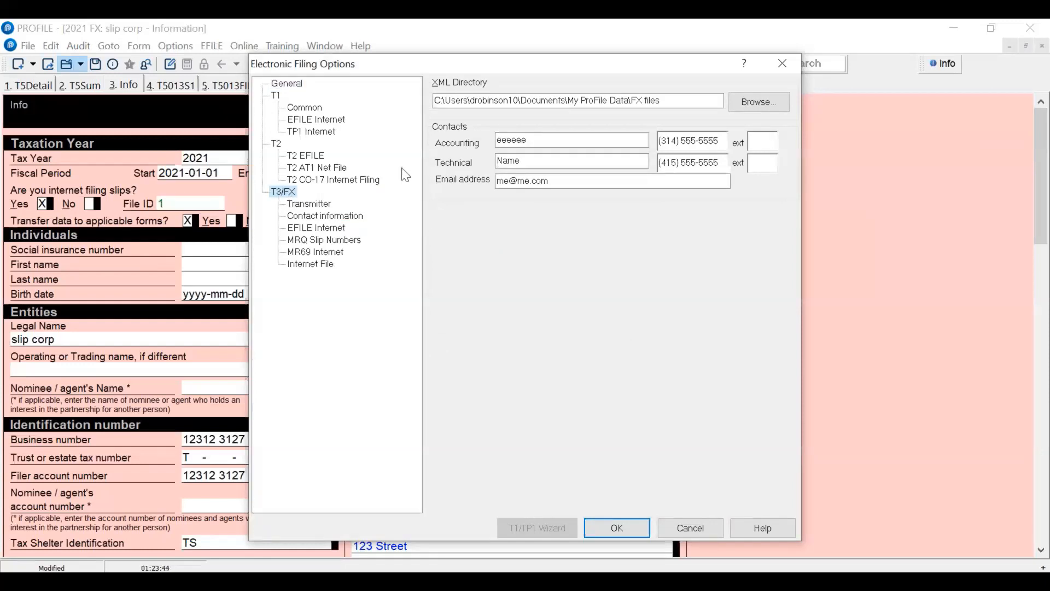
{"action": "left_click", "coordinate": [670, 99]}
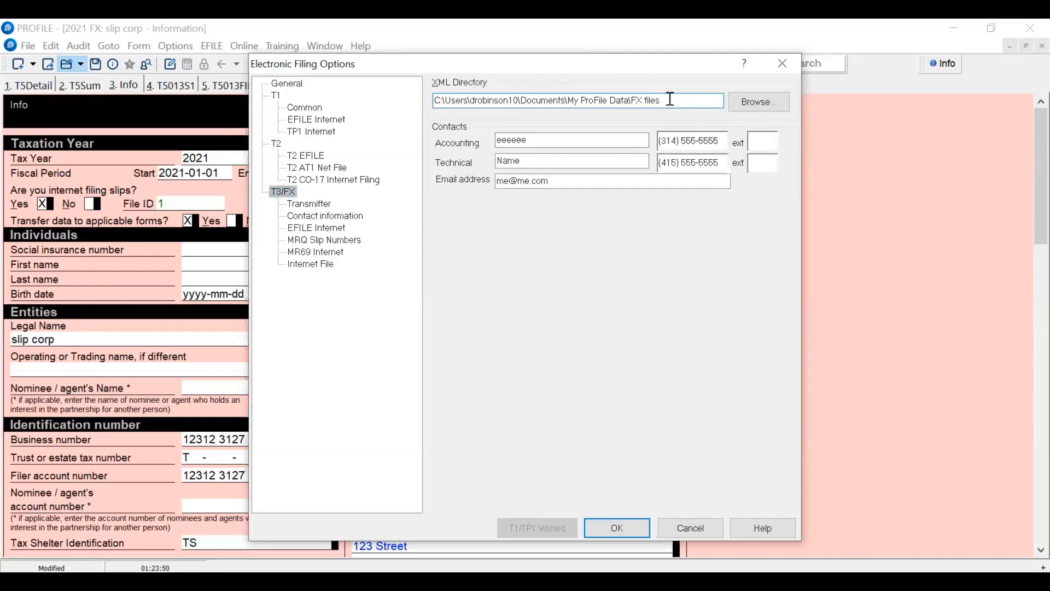
{"action": "double_click", "coordinate": [670, 99]}
{"action": "left_click", "coordinate": [670, 99]}
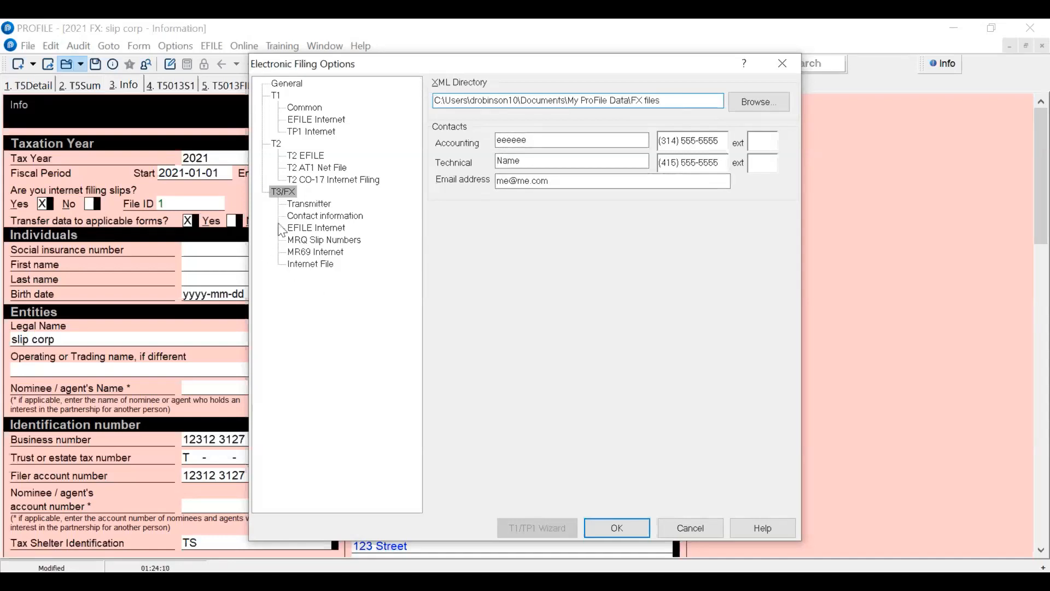
- Display the T3/FX transmitter settings and check the federal transmitter number
{"action": "left_click", "coordinate": [307, 205]}
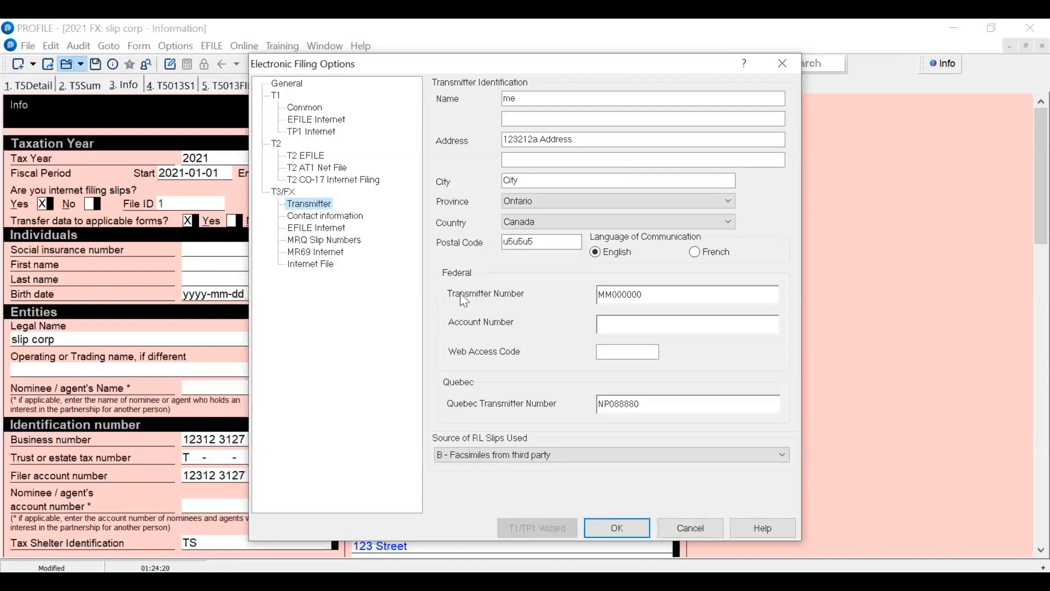
{"action": "left_click", "coordinate": [663, 294]}
{"action": "left_click", "coordinate": [664, 294]}
{"action": "double_click", "coordinate": [664, 294]}
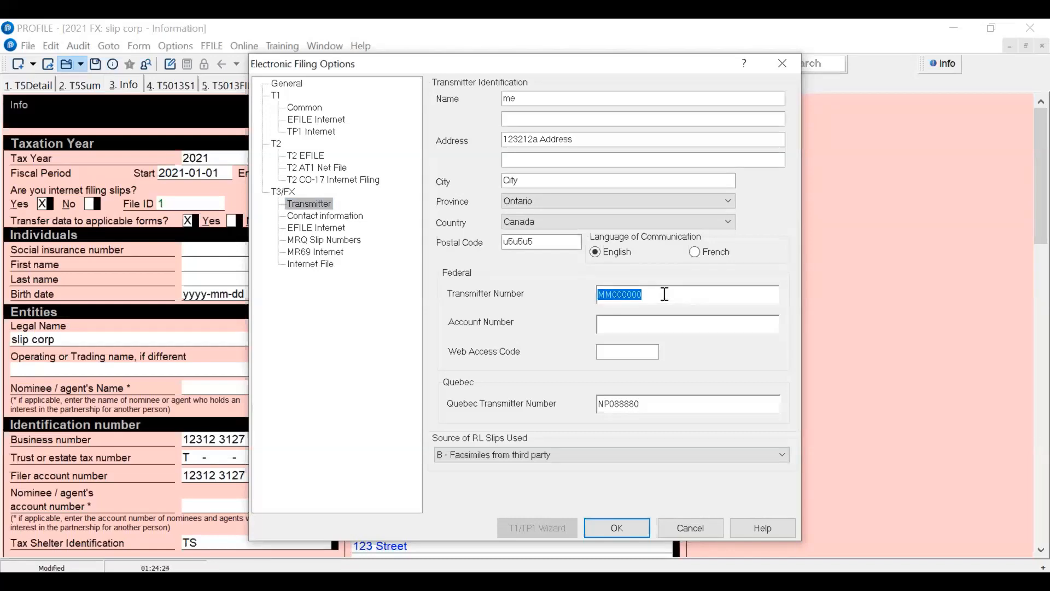
{"action": "left_click", "coordinate": [665, 294]}
{"action": "double_click", "coordinate": [665, 294]}
{"action": "left_click", "coordinate": [665, 294]}
{"action": "double_click", "coordinate": [664, 294]}
- Check the federal account number and web access code fields, along with the Quebec transmitter number
{"action": "left_click", "coordinate": [602, 322]}
{"action": "left_click", "coordinate": [604, 354]}
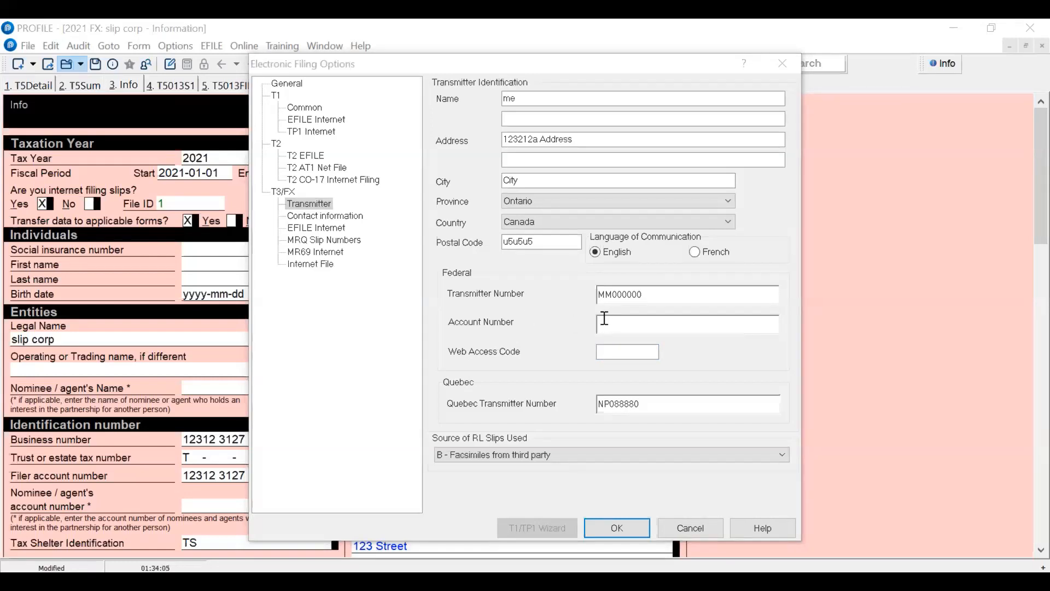
{"action": "left_click", "coordinate": [605, 319]}
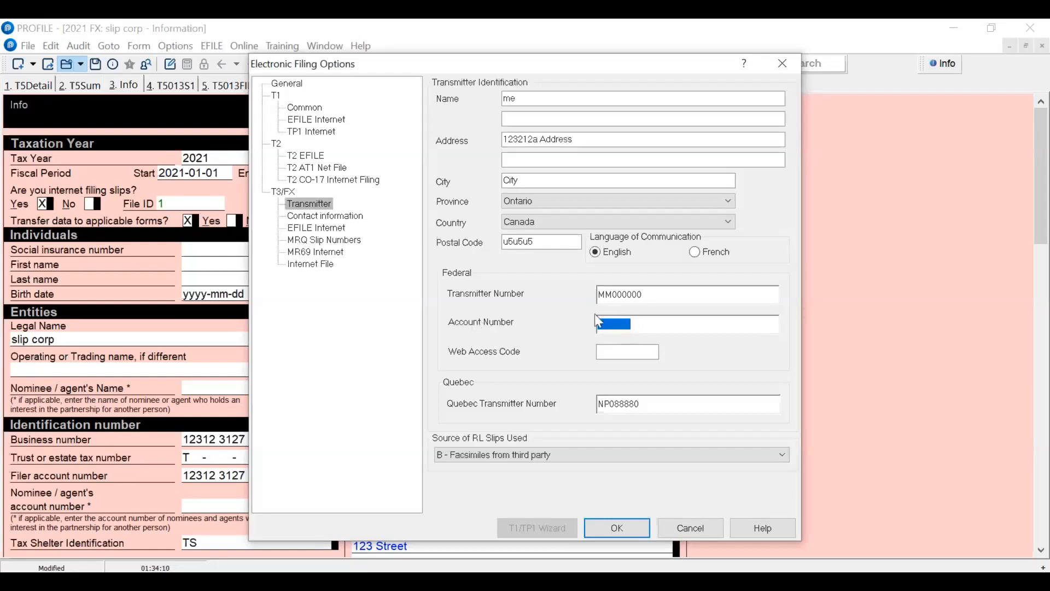
{"action": "left_click", "coordinate": [607, 349]}
{"action": "left_click", "coordinate": [605, 328]}
{"action": "left_click", "coordinate": [611, 318]}
{"action": "left_click", "coordinate": [604, 295]}
{"action": "left_click", "coordinate": [609, 327]}
{"action": "left_click", "coordinate": [606, 350]}
{"action": "double_click", "coordinate": [606, 322]}
{"action": "double_click", "coordinate": [610, 403]}
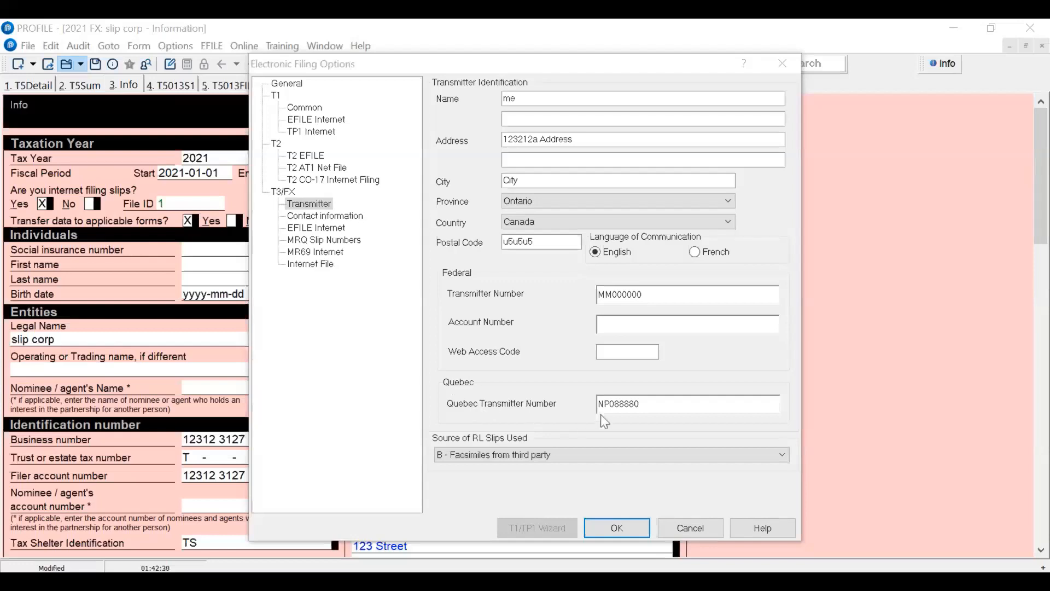
{"action": "left_click", "coordinate": [654, 409]}
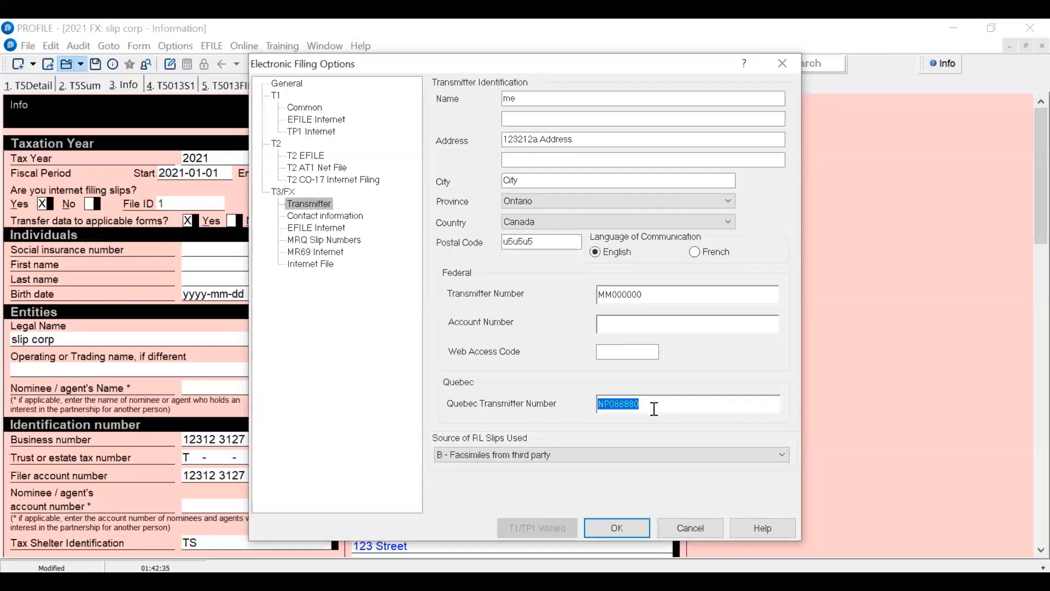
- Review the remaining T3/FX settings: contact information, EFILE Internet, the RL1 range in MRQ slip numbers, and Internet File
{"action": "left_click", "coordinate": [321, 216]}
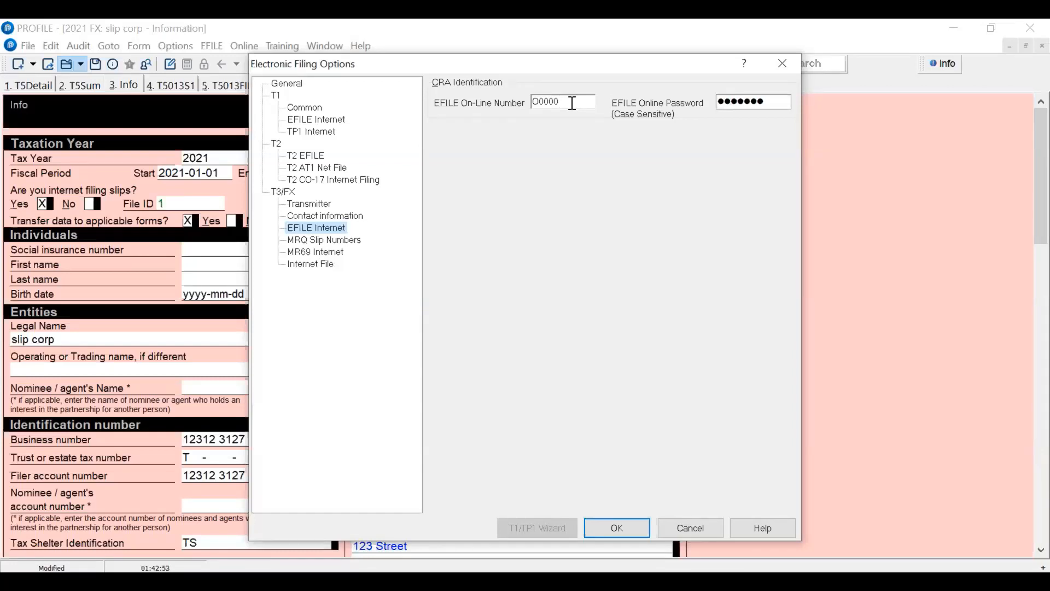
{"action": "left_click", "coordinate": [337, 241]}
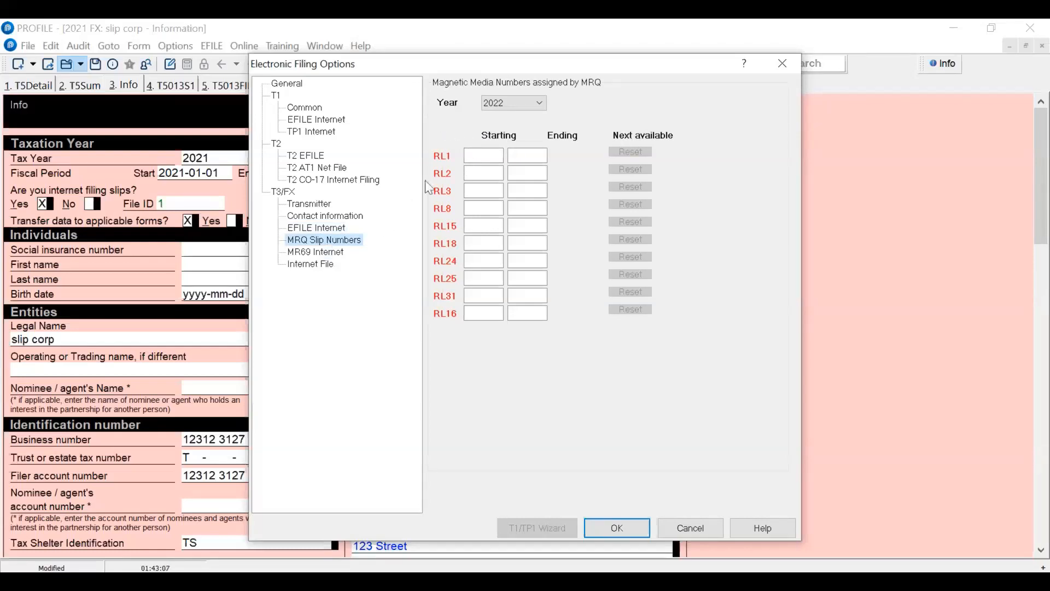
{"action": "left_click", "coordinate": [470, 158]}
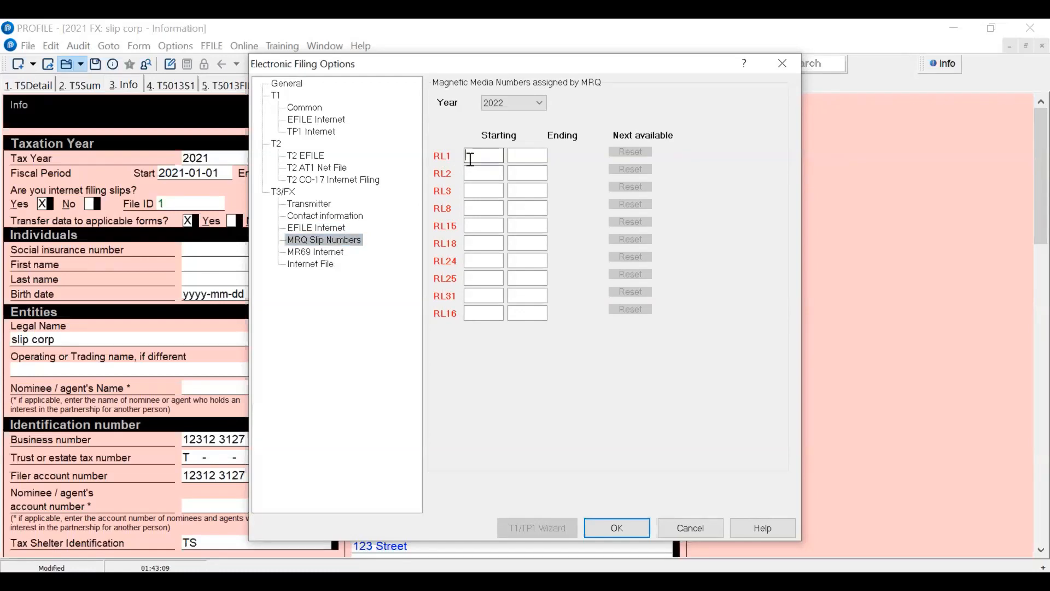
{"action": "left_click", "coordinate": [517, 155]}
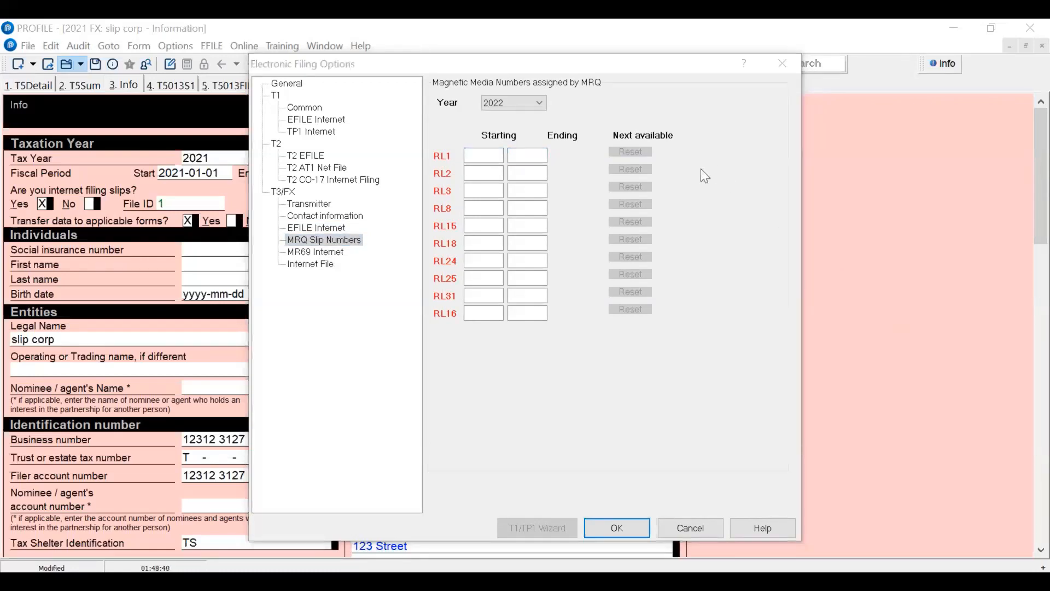
{"action": "left_click", "coordinate": [481, 155]}
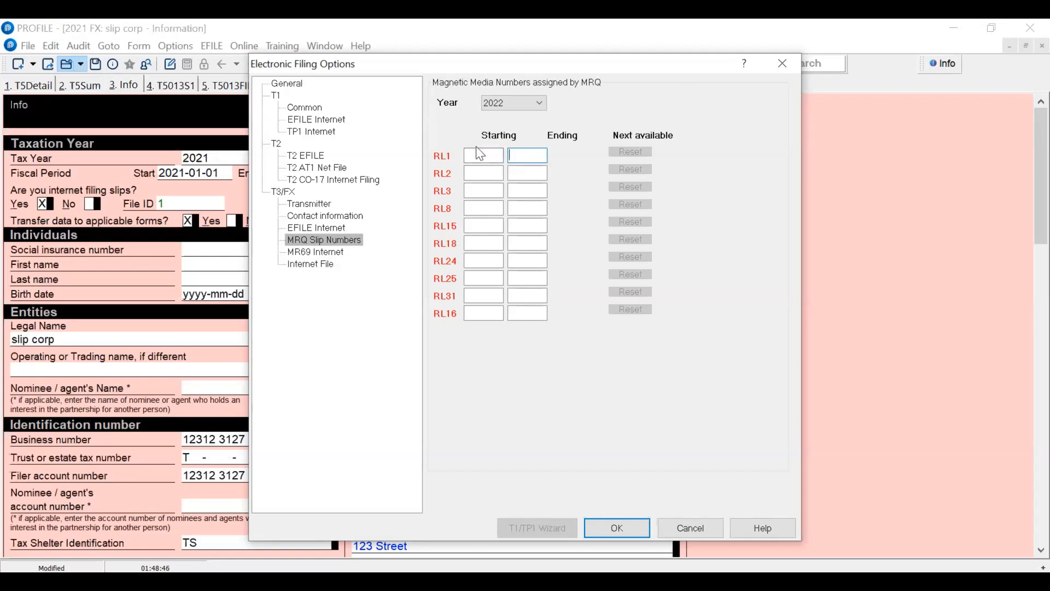
{"action": "left_click", "coordinate": [311, 261]}
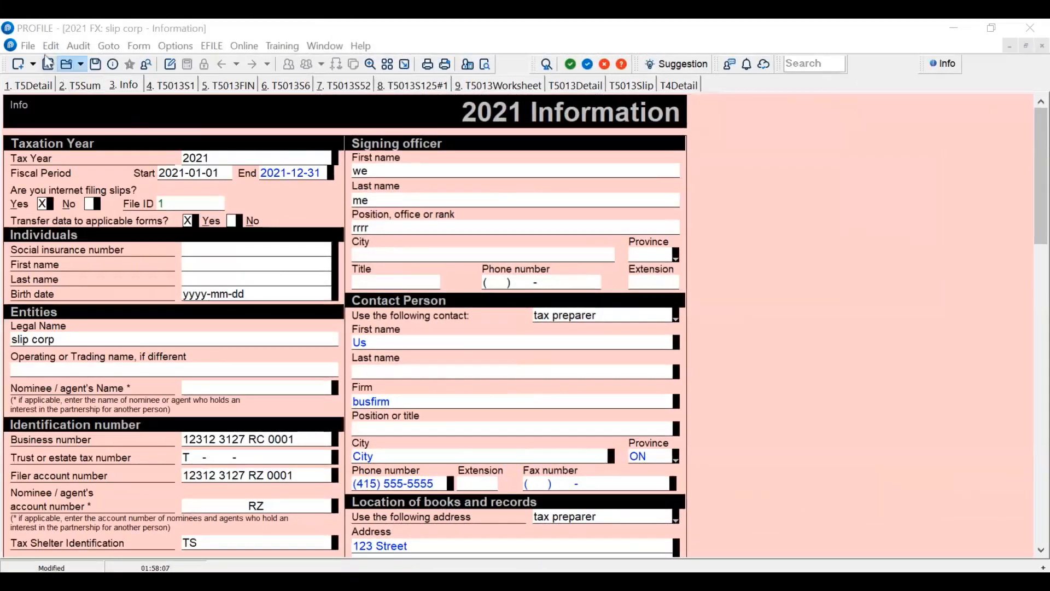
{"action": "left_click", "coordinate": [28, 47]}
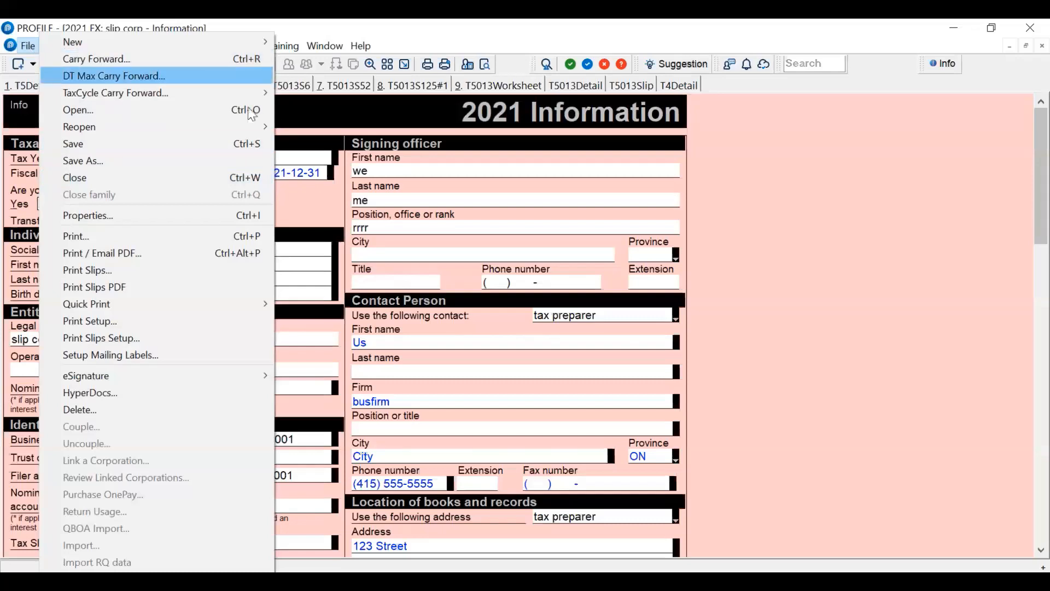
{"action": "left_click", "coordinate": [539, 256]}
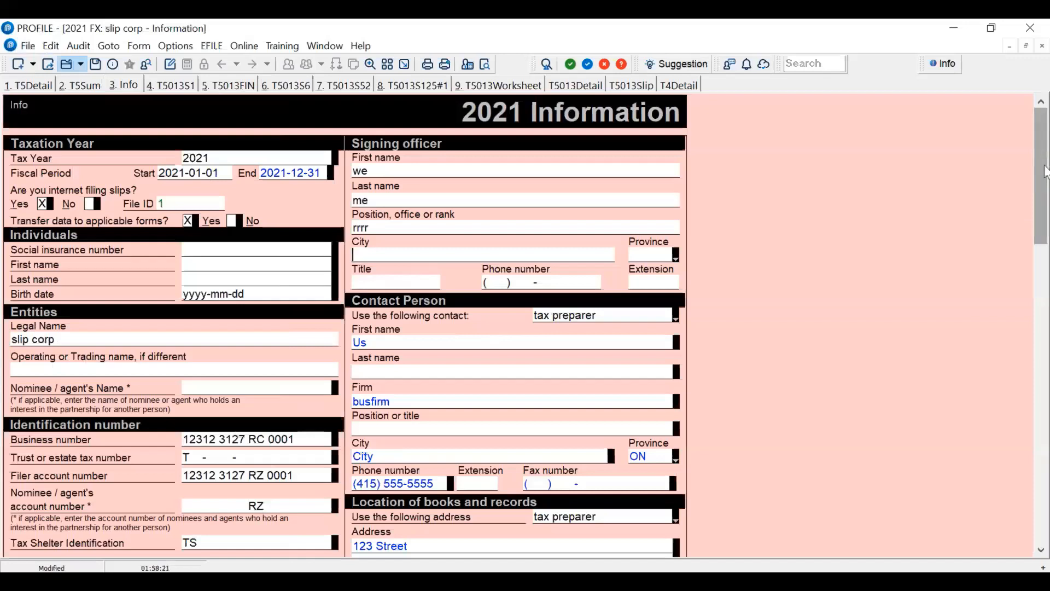
{"action": "scroll", "coordinate": [1046, 208], "scroll_direction": "down", "scroll_amount": 3}
{"action": "left_click_drag", "start_coordinate": [1045, 204], "coordinate": [1030, 149]}
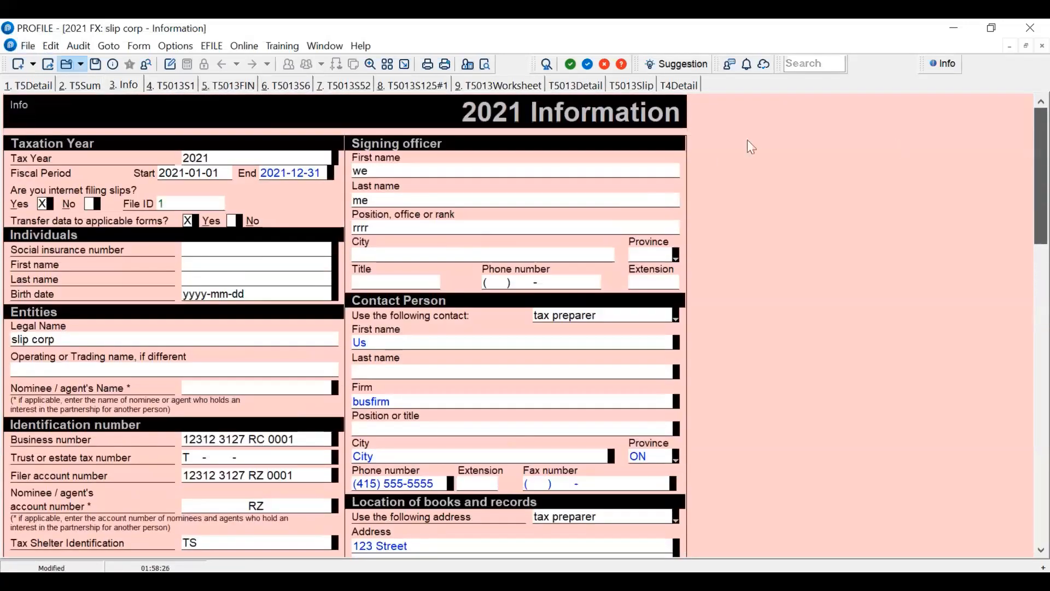
- Review the tax year, fiscal period dates and business number on the Info form
{"action": "left_click", "coordinate": [206, 158]}
{"action": "left_click", "coordinate": [206, 172]}
{"action": "left_click", "coordinate": [290, 173]}
{"action": "left_click", "coordinate": [287, 440]}
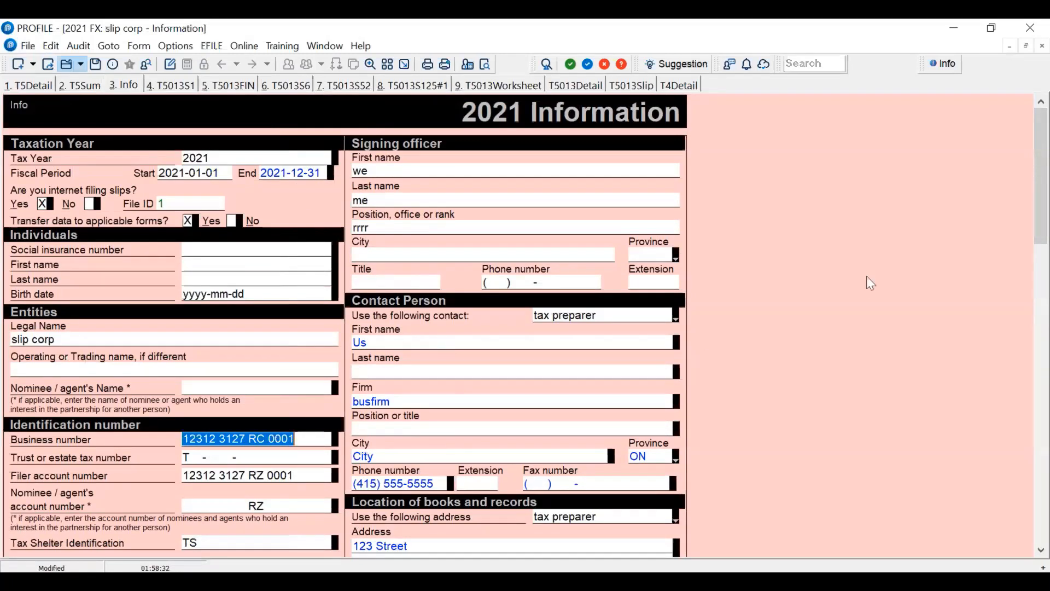
- Examine the filing details and the T4/RL-1 Summary's tax year and CPP, QPP and EI rates on the Info form
{"action": "left_click_drag", "start_coordinate": [1043, 190], "coordinate": [983, 187]}
{"action": "left_click_drag", "start_coordinate": [1042, 220], "coordinate": [1041, 381]}
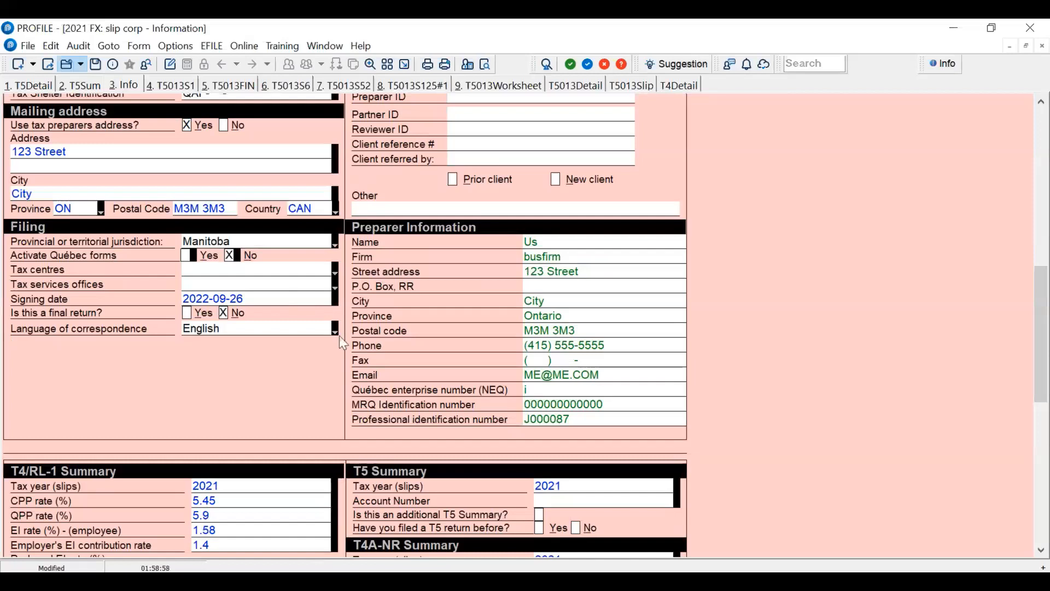
{"action": "left_click_drag", "start_coordinate": [1046, 295], "coordinate": [1046, 385]}
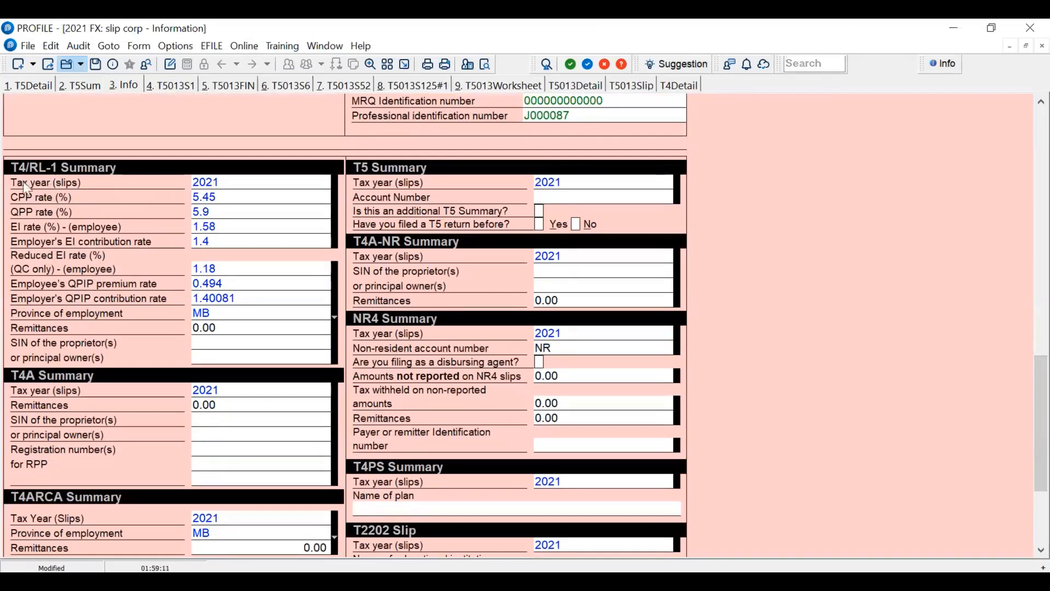
{"action": "left_click", "coordinate": [224, 185]}
{"action": "left_click", "coordinate": [224, 197]}
{"action": "left_click", "coordinate": [224, 211]}
{"action": "left_click", "coordinate": [226, 227]}
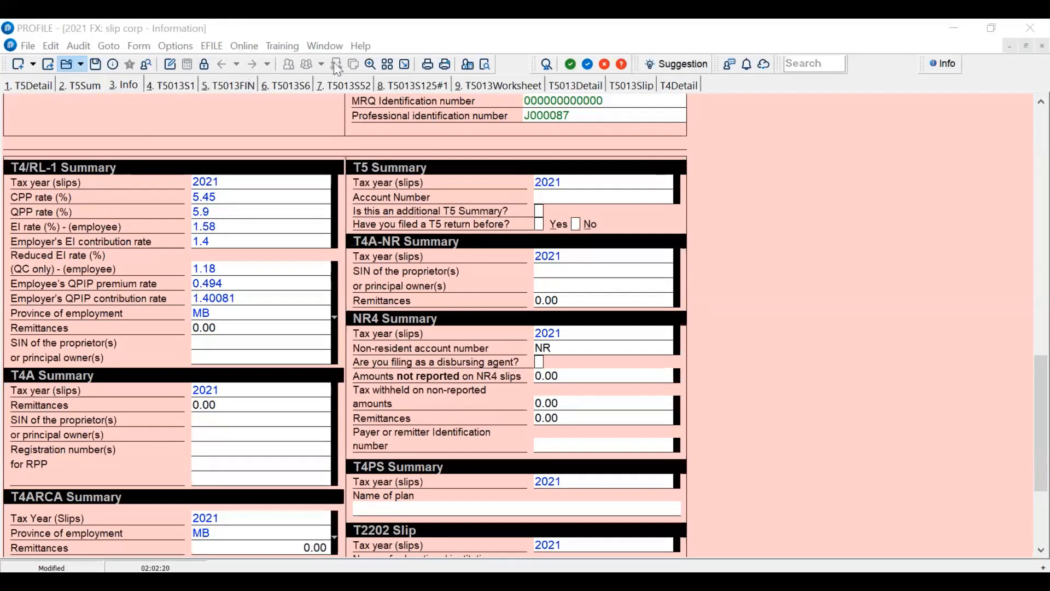
- Find the t4 form in Form Explorer and open the T4 detail entry form
{"action": "left_click", "coordinate": [486, 64]}
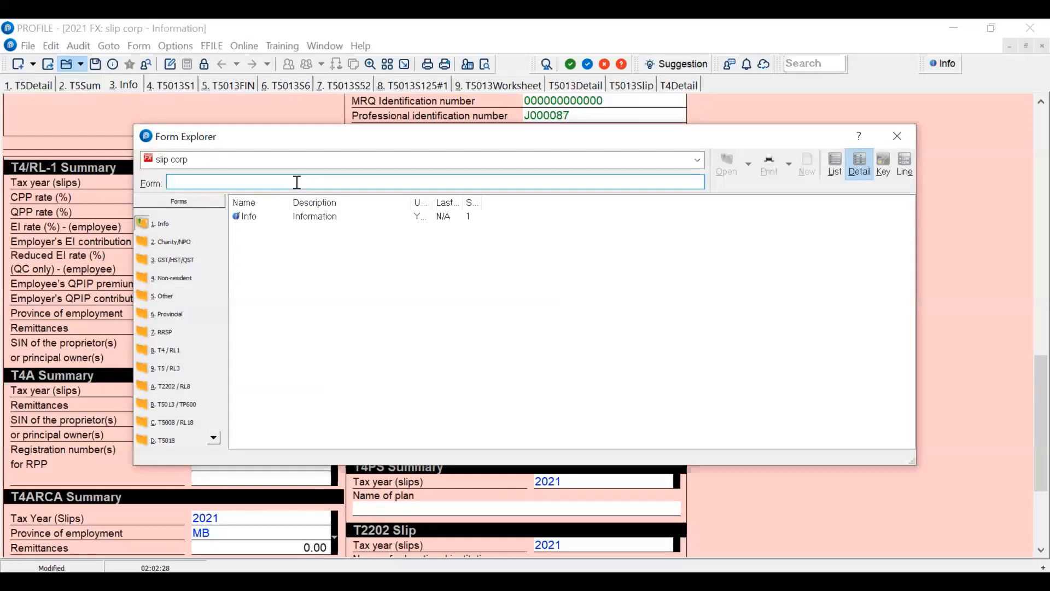
{"action": "type", "text": "t4"}
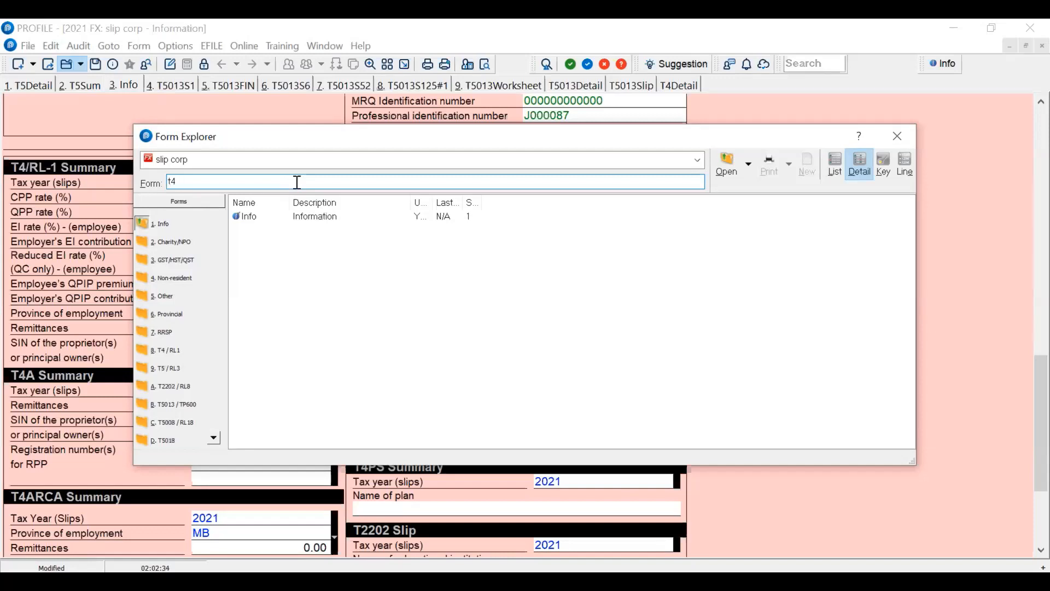
{"action": "key", "text": "Return"}
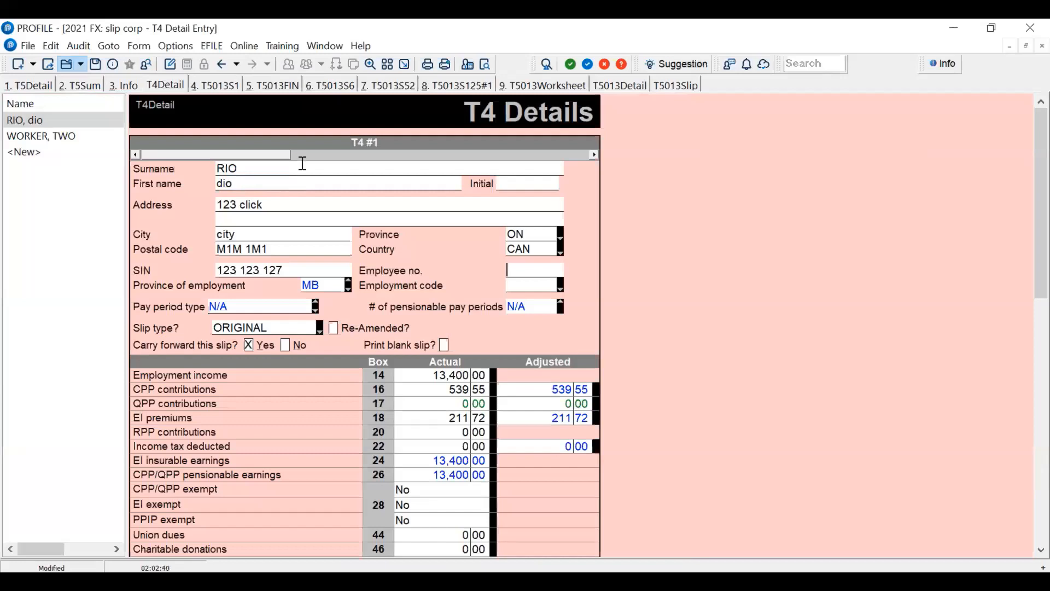
- Review the first T4 slip's surname, employment income in box 14 and CPP contributions in box 16
{"action": "left_click", "coordinate": [256, 164]}
{"action": "scroll", "coordinate": [230, 281], "scroll_direction": "down", "scroll_amount": 5}
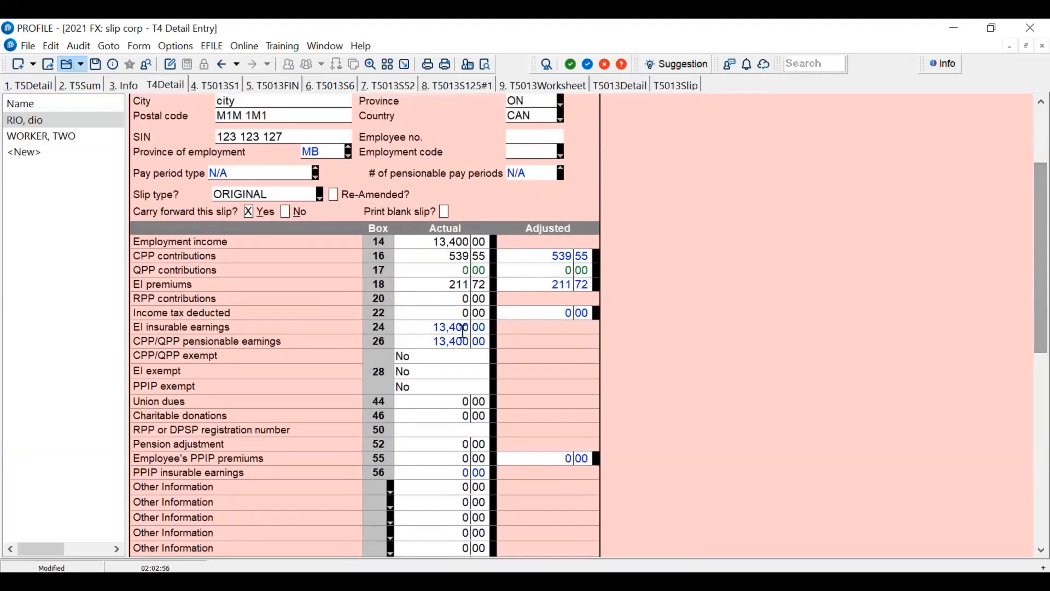
{"action": "left_click", "coordinate": [420, 246]}
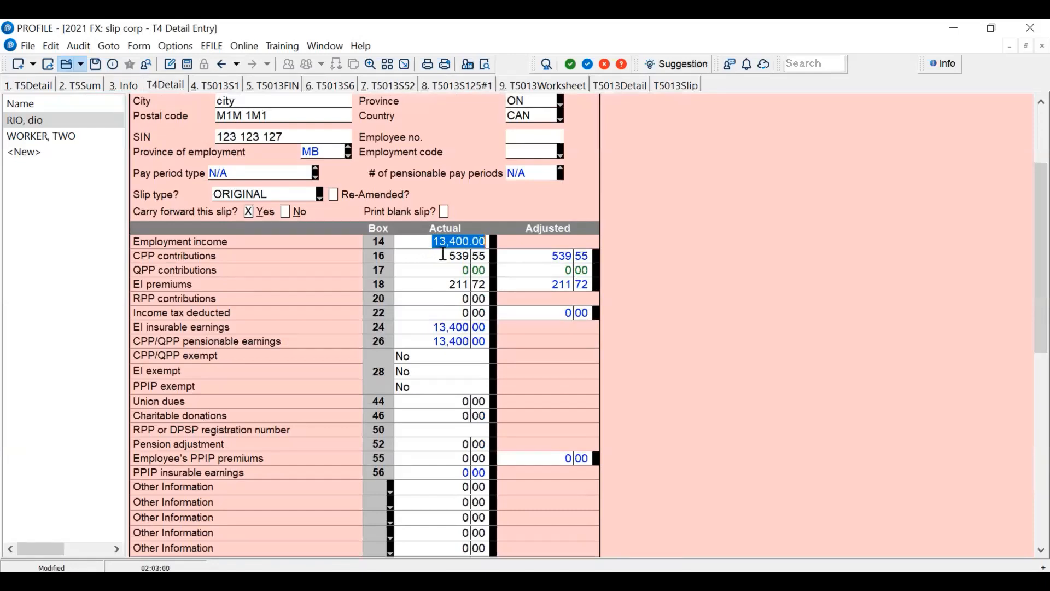
{"action": "left_click", "coordinate": [444, 254]}
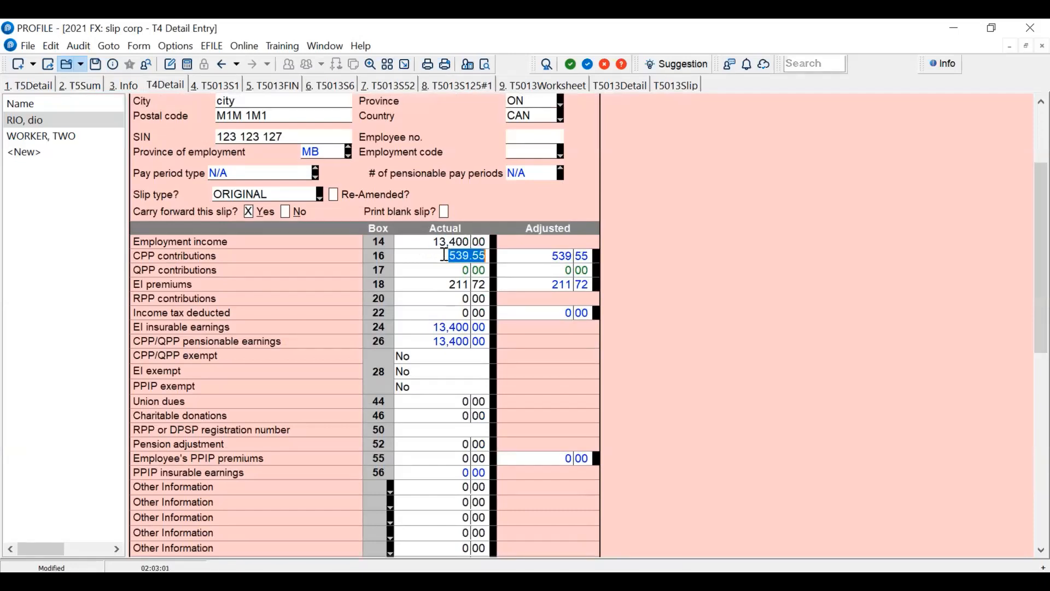
{"action": "left_click", "coordinate": [422, 241]}
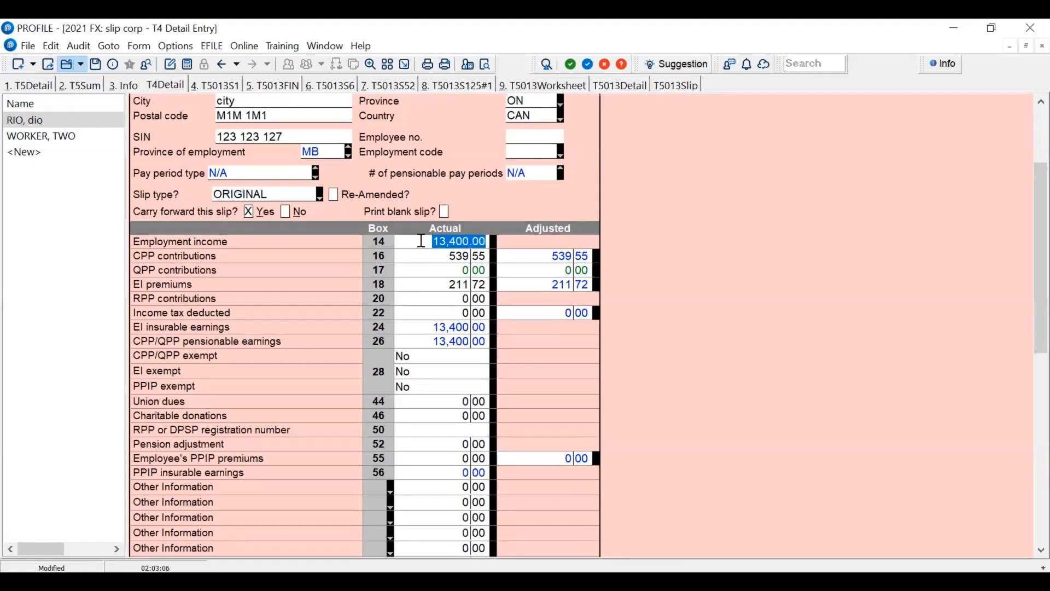
{"action": "left_click", "coordinate": [421, 240]}
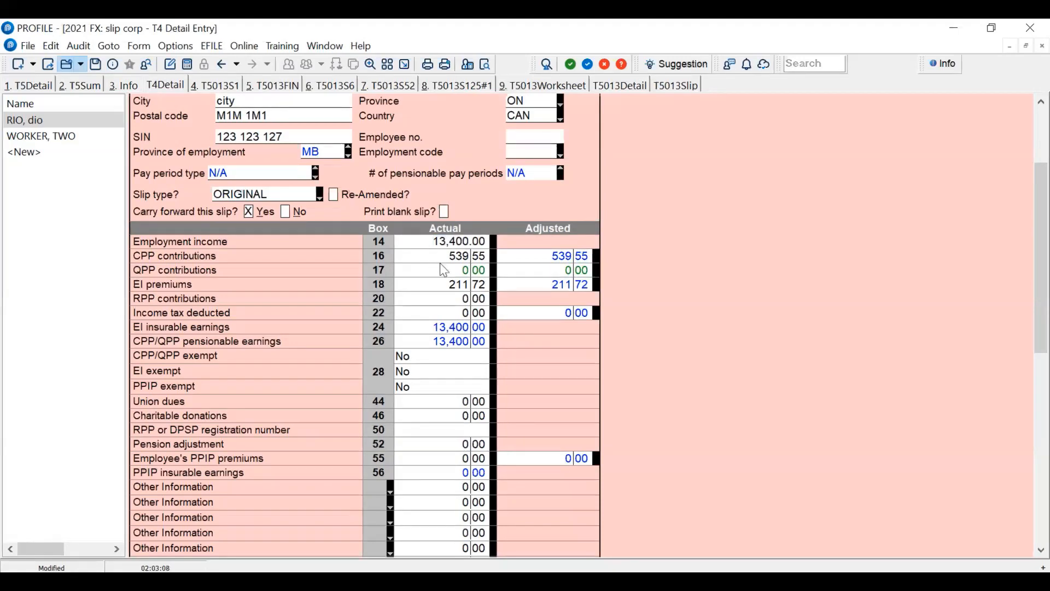
{"action": "left_click", "coordinate": [440, 257]}
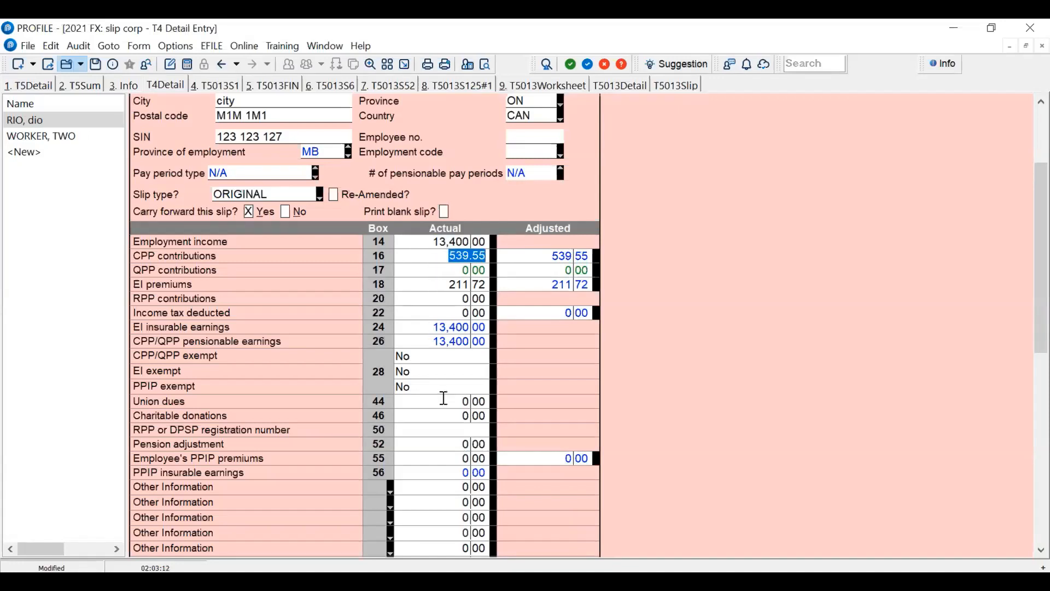
- Review the Other Information boxes and the net earnings section of the first T4 slip
{"action": "left_click_drag", "start_coordinate": [1041, 207], "coordinate": [1041, 273]}
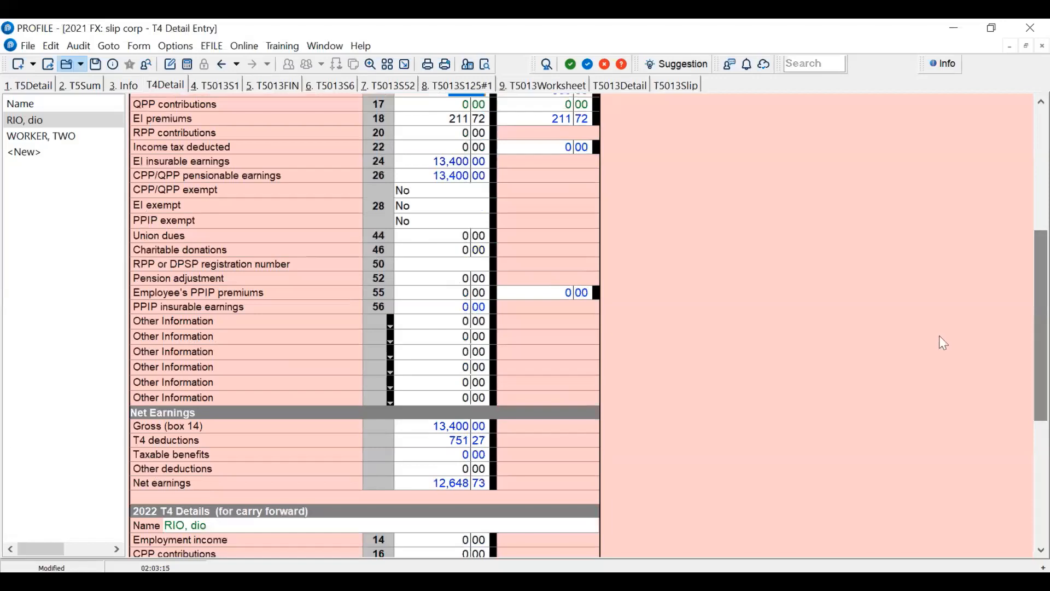
{"action": "left_click", "coordinate": [391, 342]}
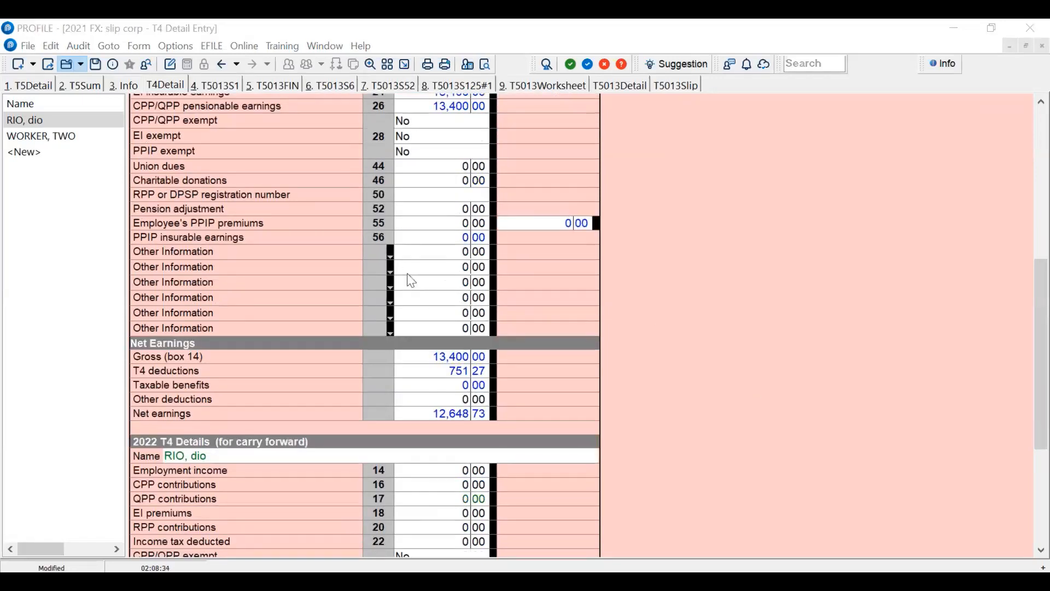
{"action": "left_click", "coordinate": [391, 261]}
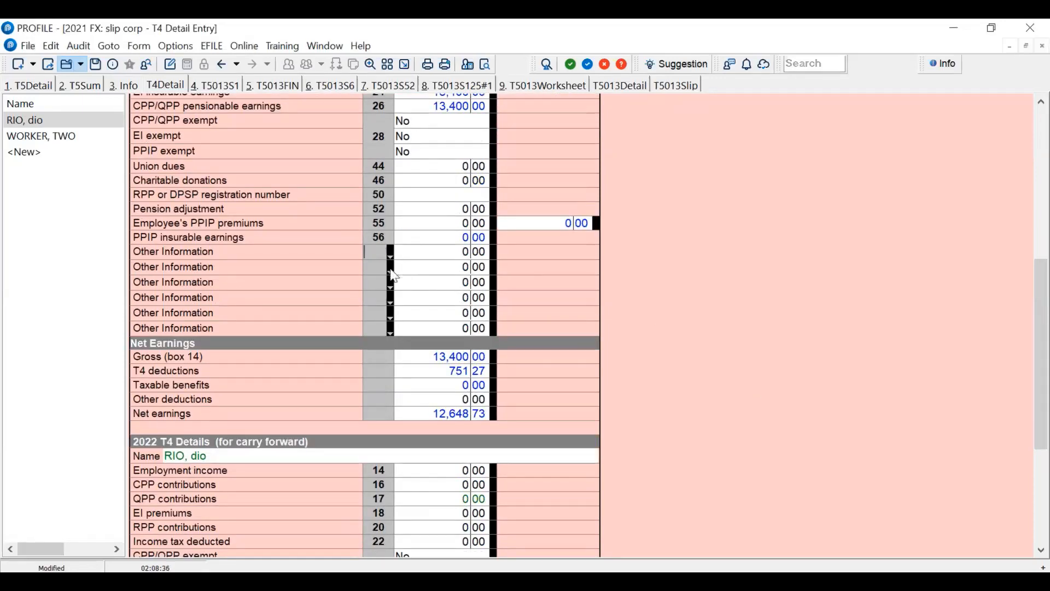
{"action": "left_click", "coordinate": [392, 270]}
{"action": "left_click", "coordinate": [704, 462]}
{"action": "left_click_drag", "start_coordinate": [1042, 354], "coordinate": [1042, 204]}
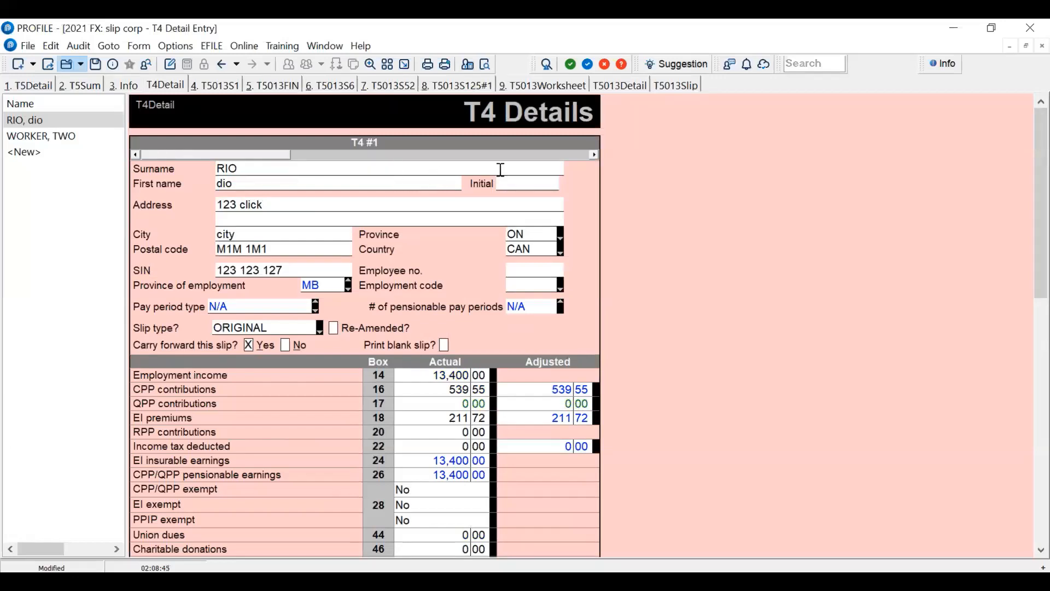
- Browse from the first T4 slip through the second to the blank third slip, and return to the second
{"action": "left_click", "coordinate": [593, 155]}
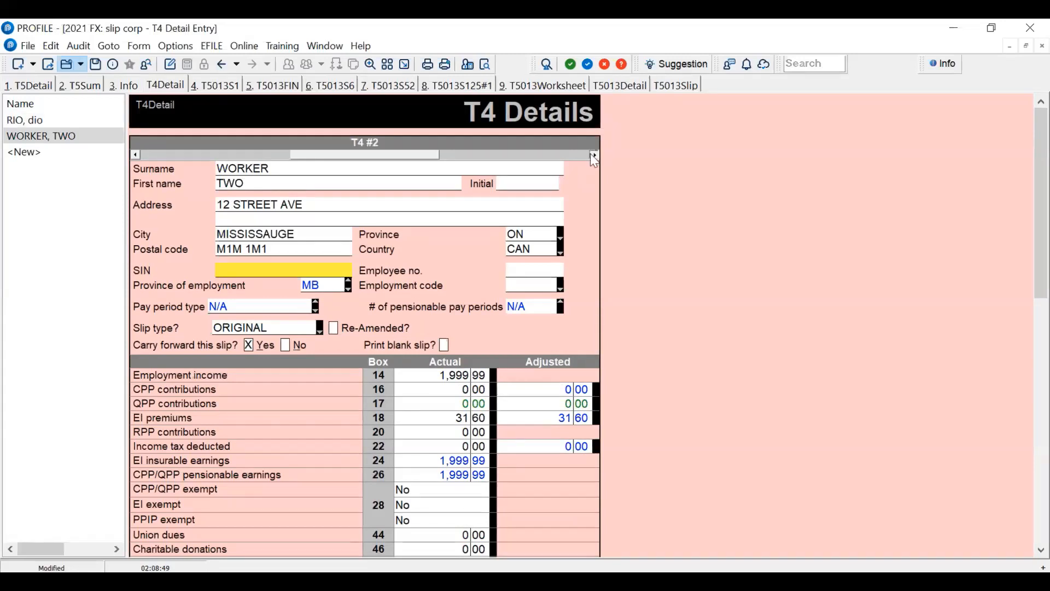
{"action": "left_click", "coordinate": [591, 155]}
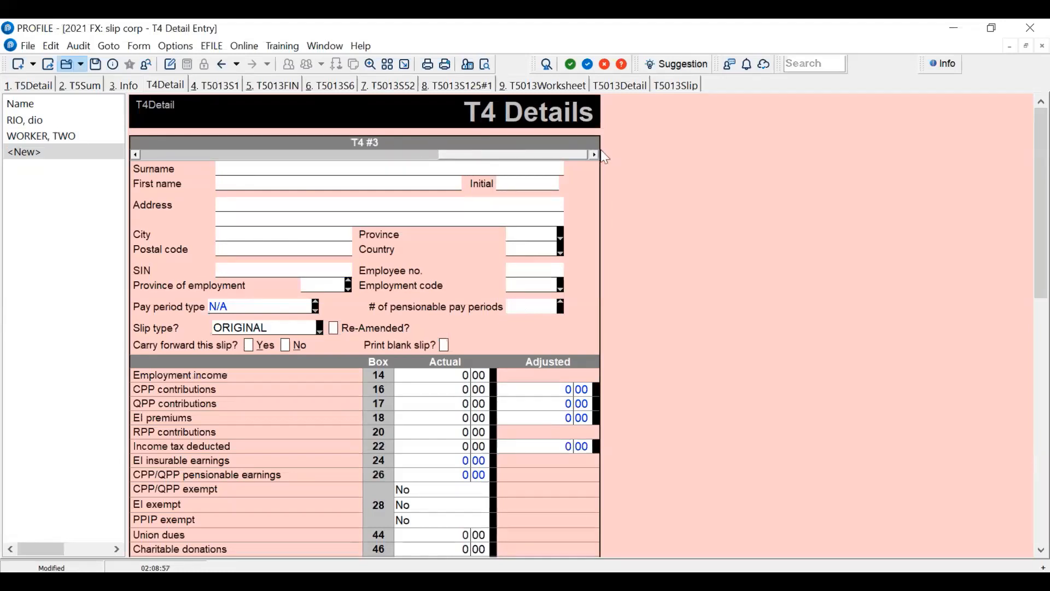
{"action": "left_click_drag", "start_coordinate": [497, 154], "coordinate": [339, 145]}
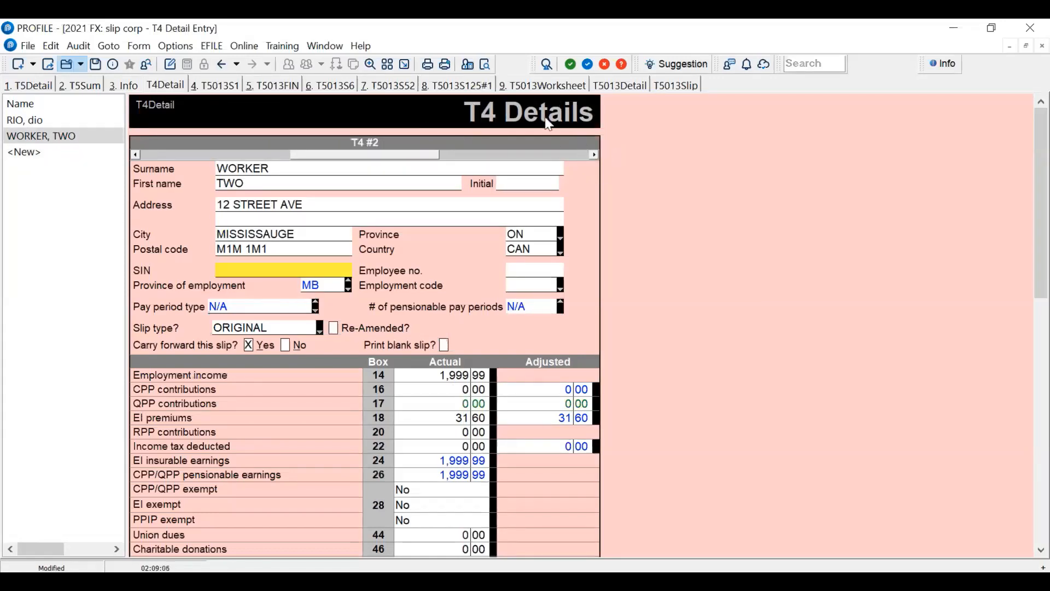
- Find the T4Slip form in Form Explorer and review its employment income in box 14 and CPP contributions in box 16
{"action": "key", "text": "F4"}
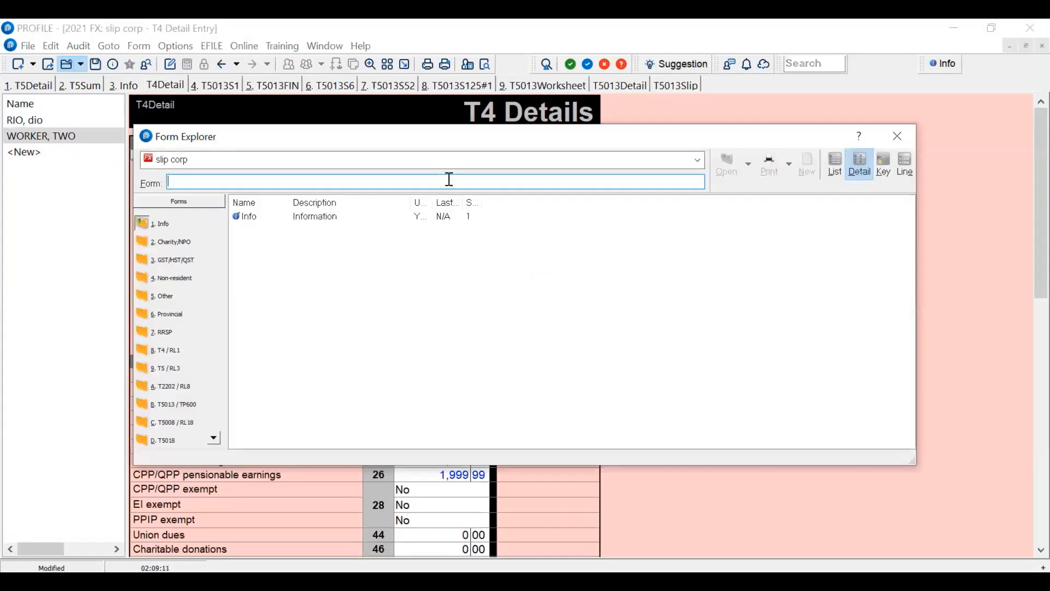
{"action": "type", "text": "t4spli"}
{"action": "key", "text": "Return"}
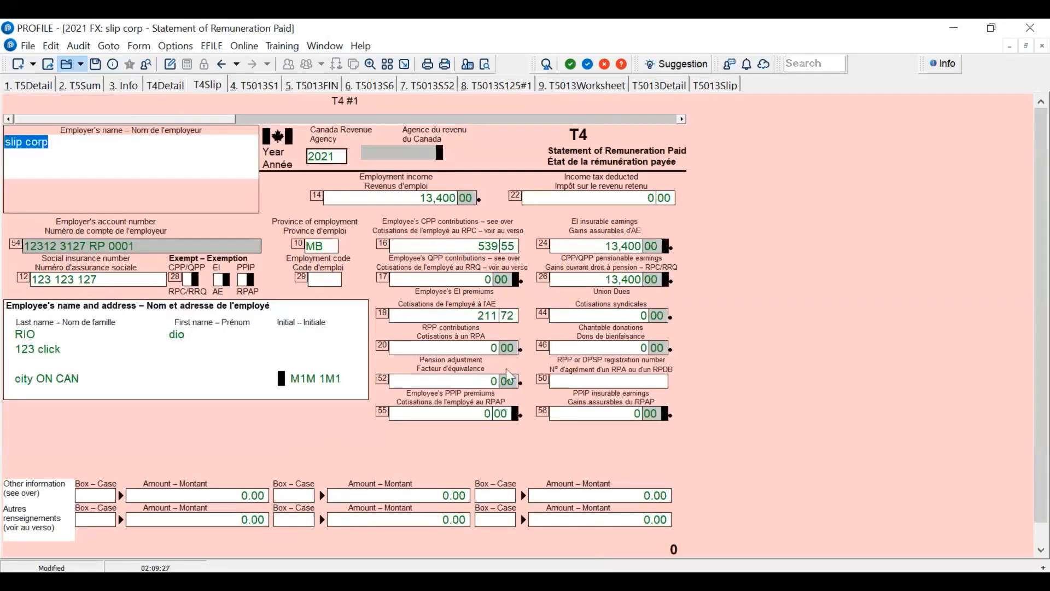
{"action": "left_click", "coordinate": [430, 198]}
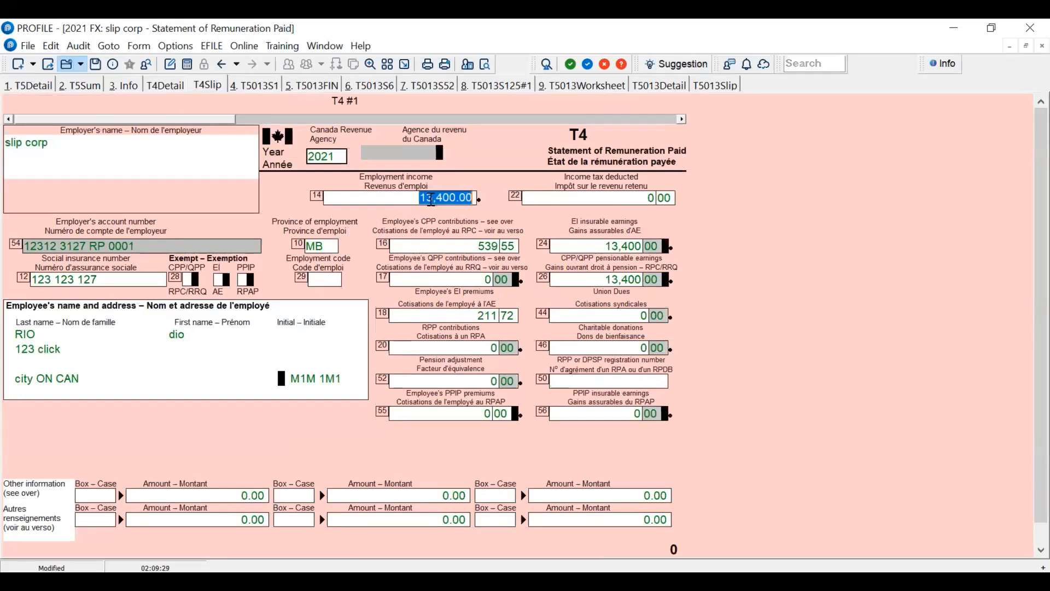
{"action": "left_click", "coordinate": [446, 242]}
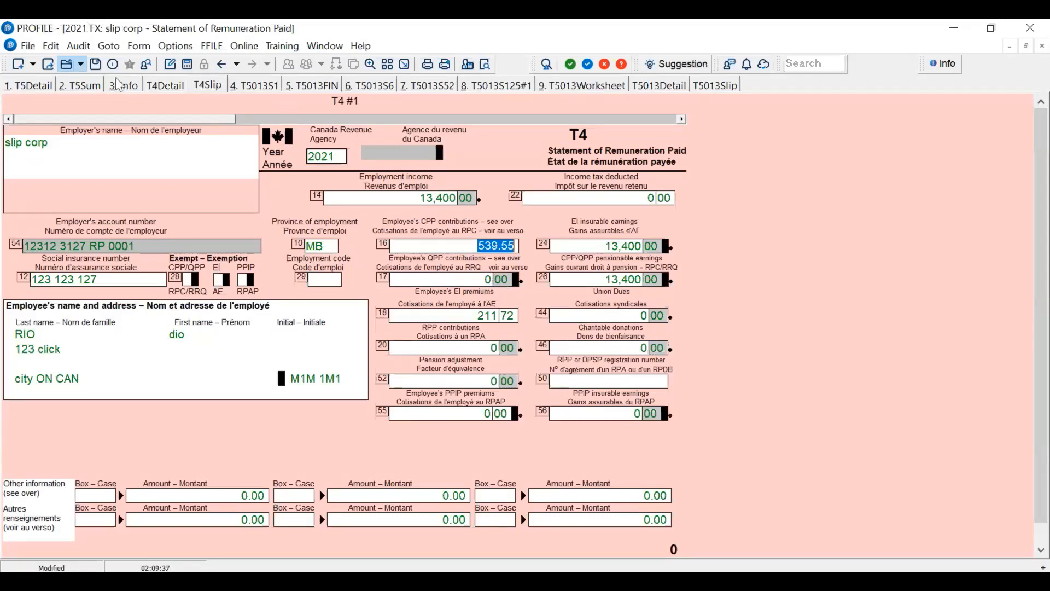
- Check the adjusted CPP contributions in box 16 of the second T4 detail slip and open the T4 Adjustments form
{"action": "left_click", "coordinate": [165, 85]}
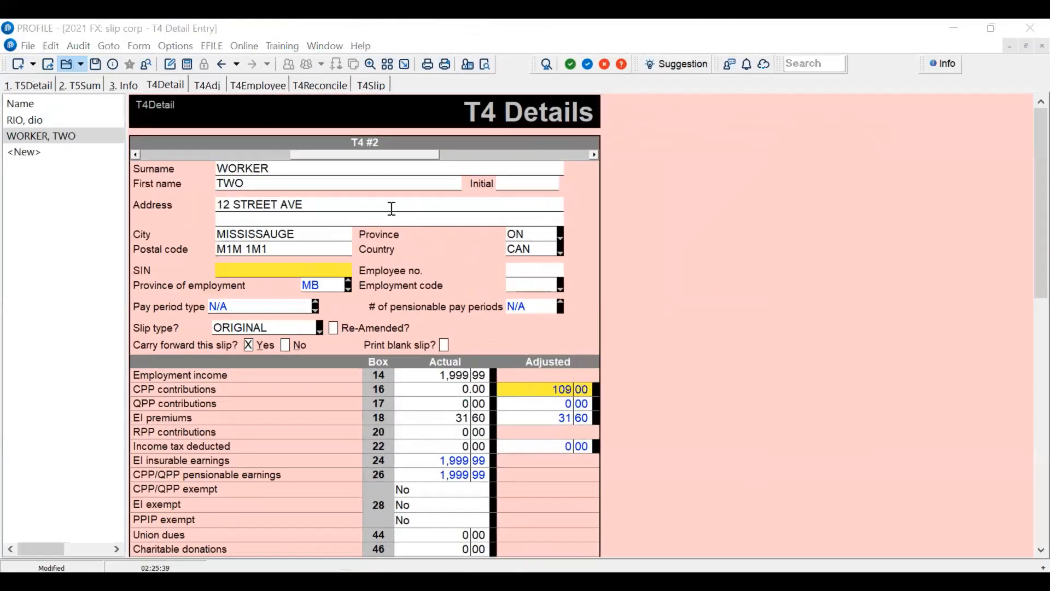
{"action": "left_click", "coordinate": [542, 388]}
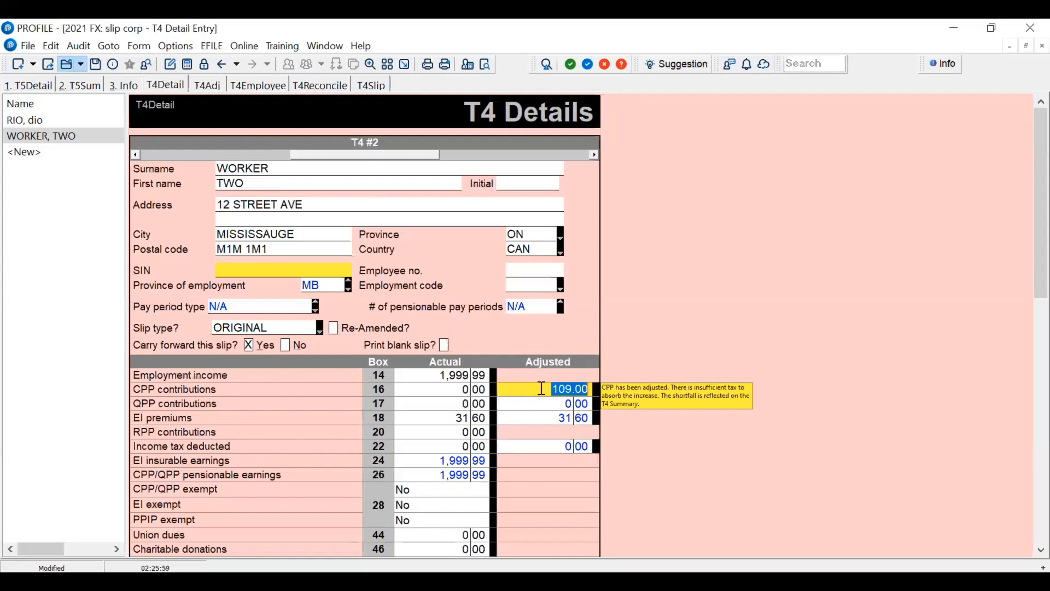
{"action": "left_click", "coordinate": [208, 88]}
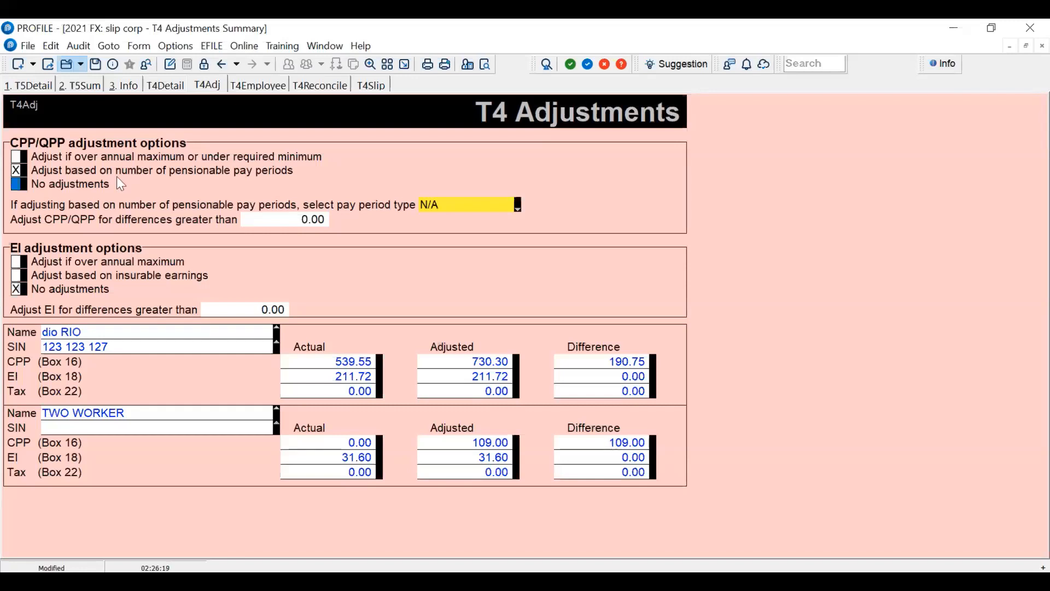
- Override the CPP/QPP adjustment option with No adjustments, and remove that override again
{"action": "left_click", "coordinate": [20, 186]}
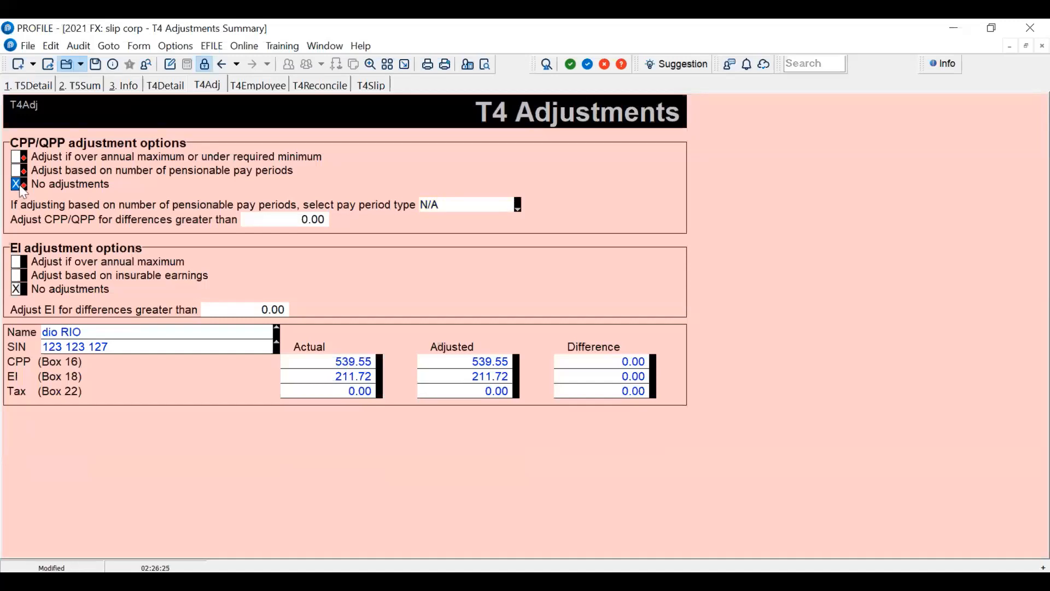
{"action": "right_click", "coordinate": [22, 190]}
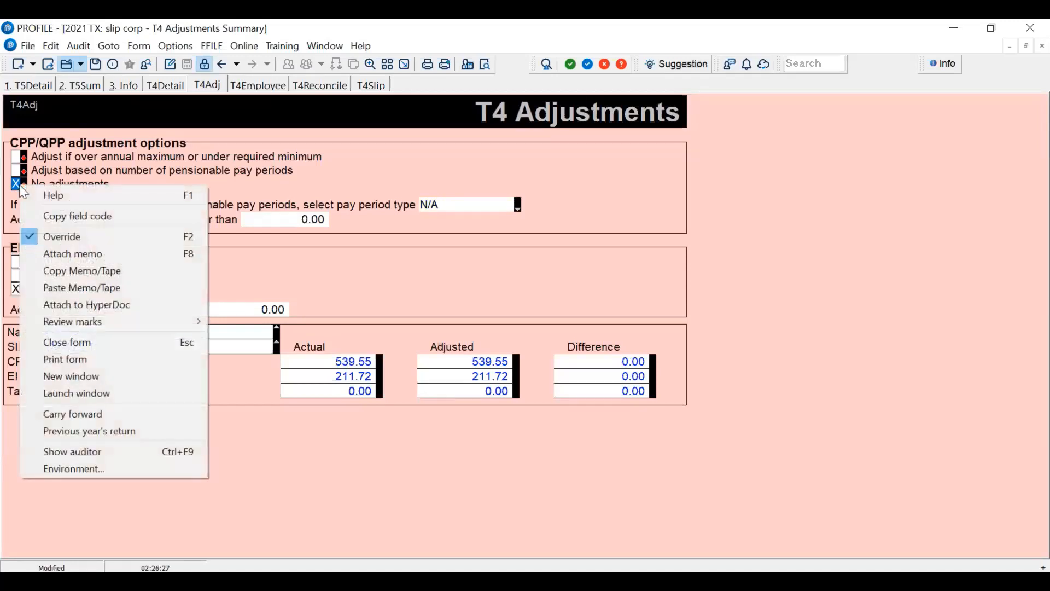
{"action": "left_click", "coordinate": [113, 239]}
- Set the CPP adjustment option to No adjustments in the module options for 2021 FX/Q
{"action": "left_click", "coordinate": [192, 46]}
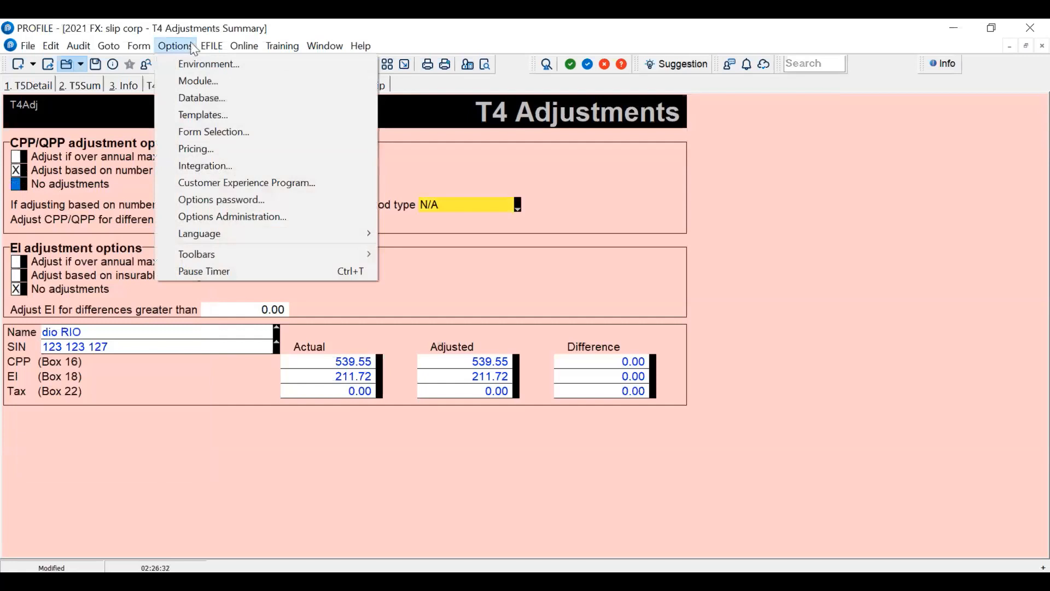
{"action": "left_click", "coordinate": [202, 81]}
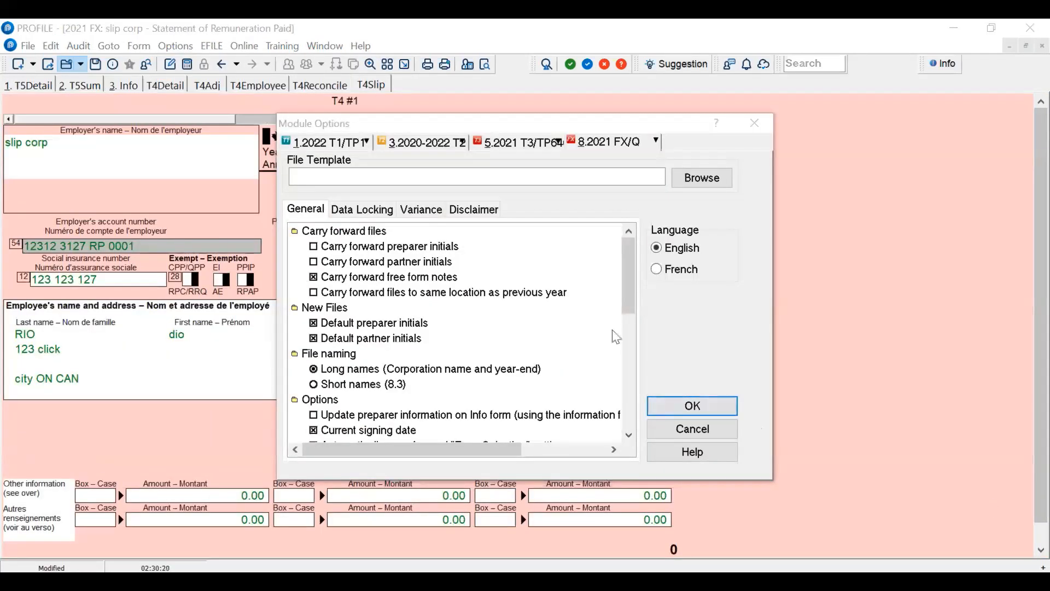
{"action": "left_click", "coordinate": [628, 263]}
{"action": "left_click_drag", "start_coordinate": [629, 268], "coordinate": [650, 371]}
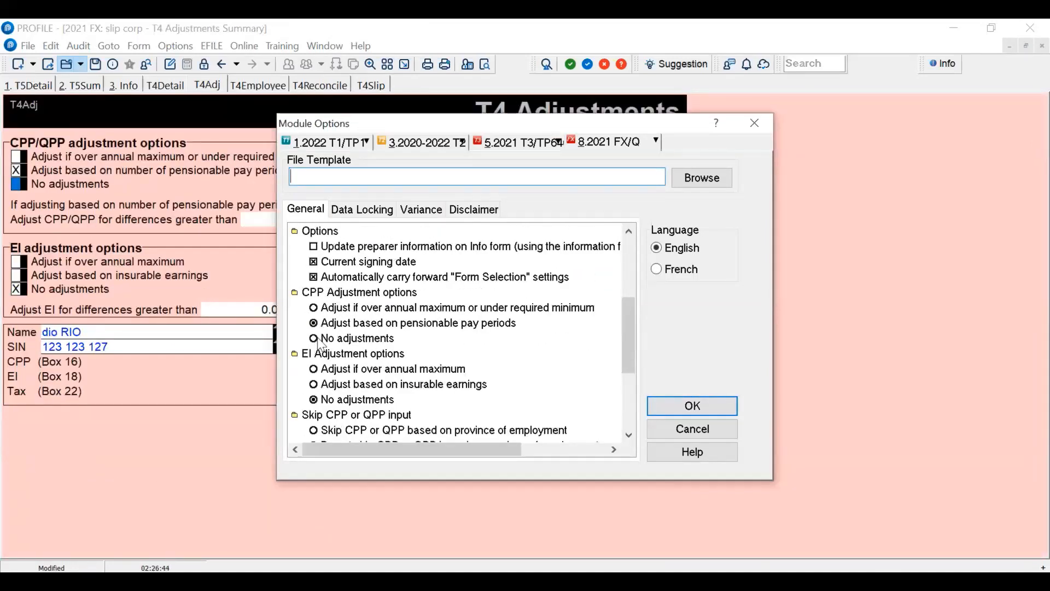
{"action": "left_click", "coordinate": [320, 339]}
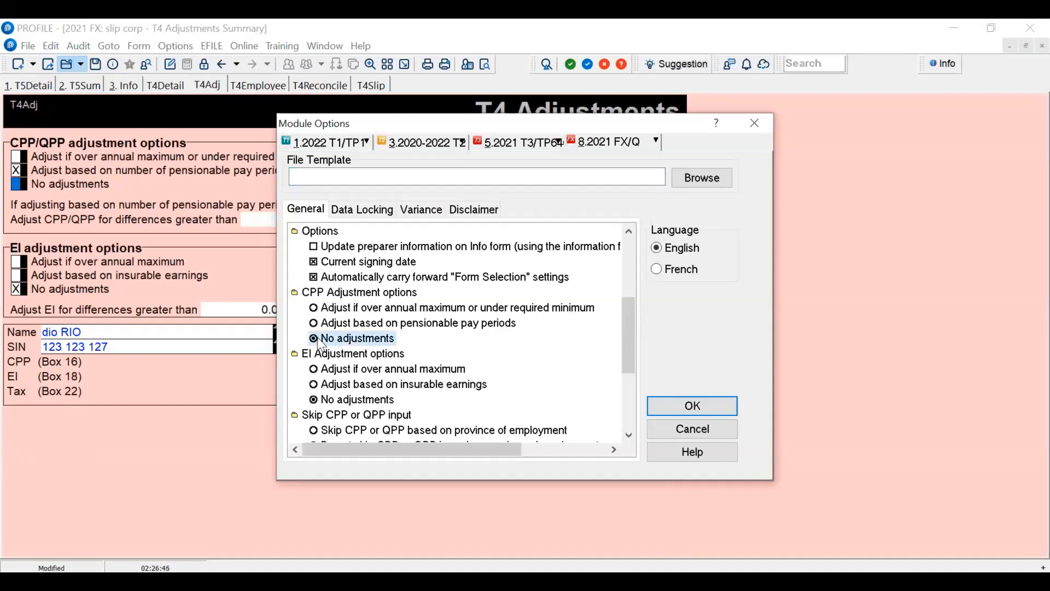
{"action": "key", "text": "Return"}
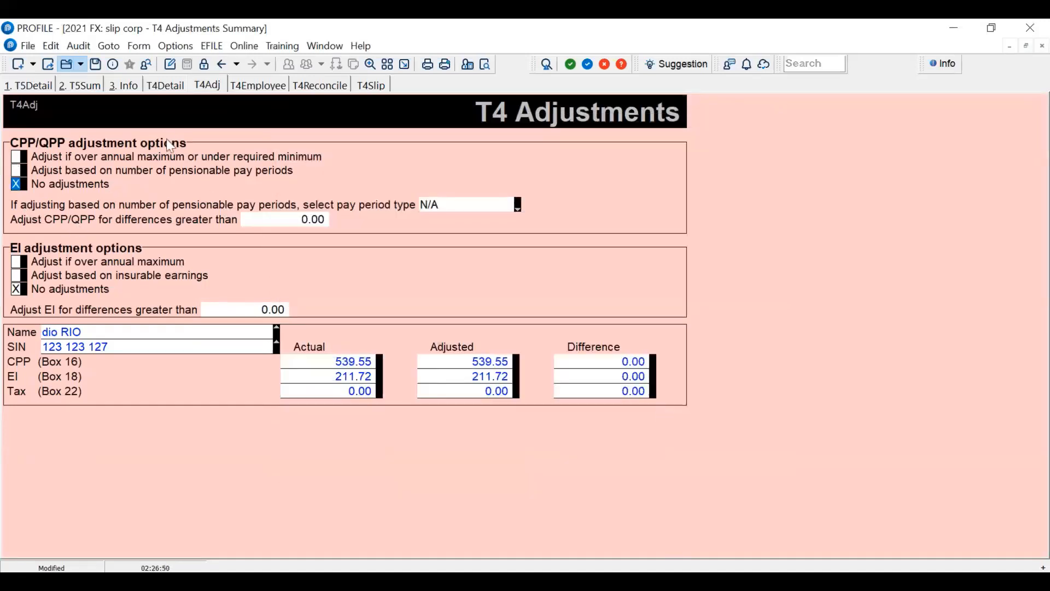
- Recheck box 16 on the second T4 detail slip and the T4 Adjustments form, and view the 2021 FX/Q module options
{"action": "left_click", "coordinate": [164, 86]}
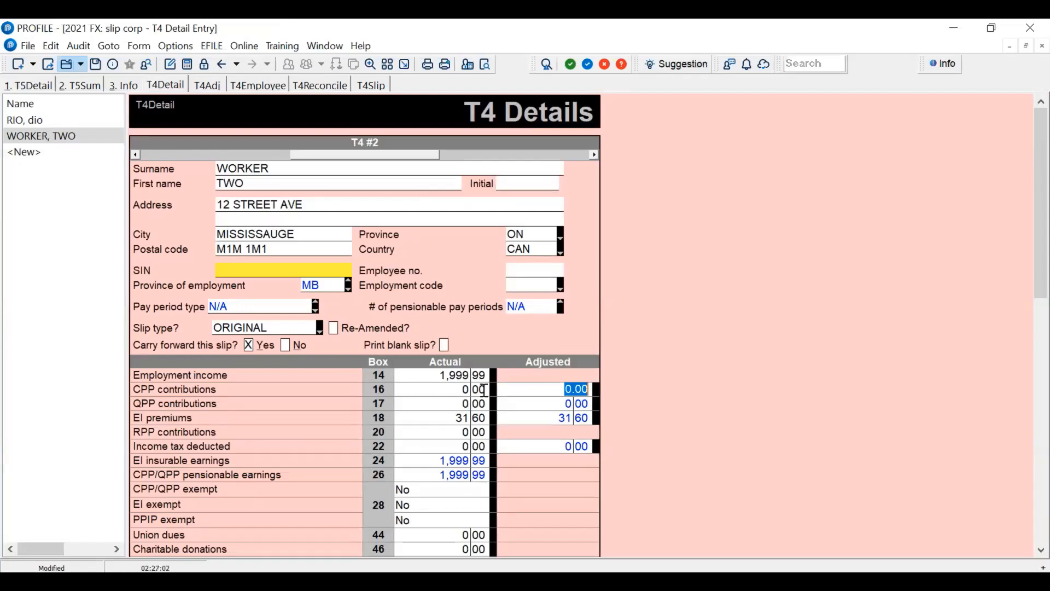
{"action": "left_click", "coordinate": [201, 85]}
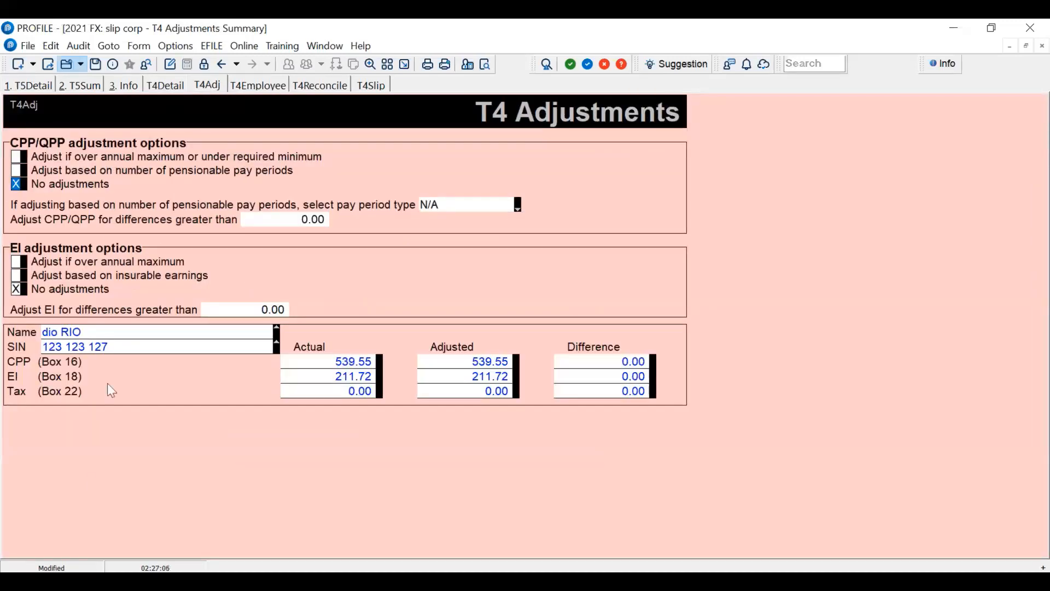
{"action": "left_click", "coordinate": [198, 50]}
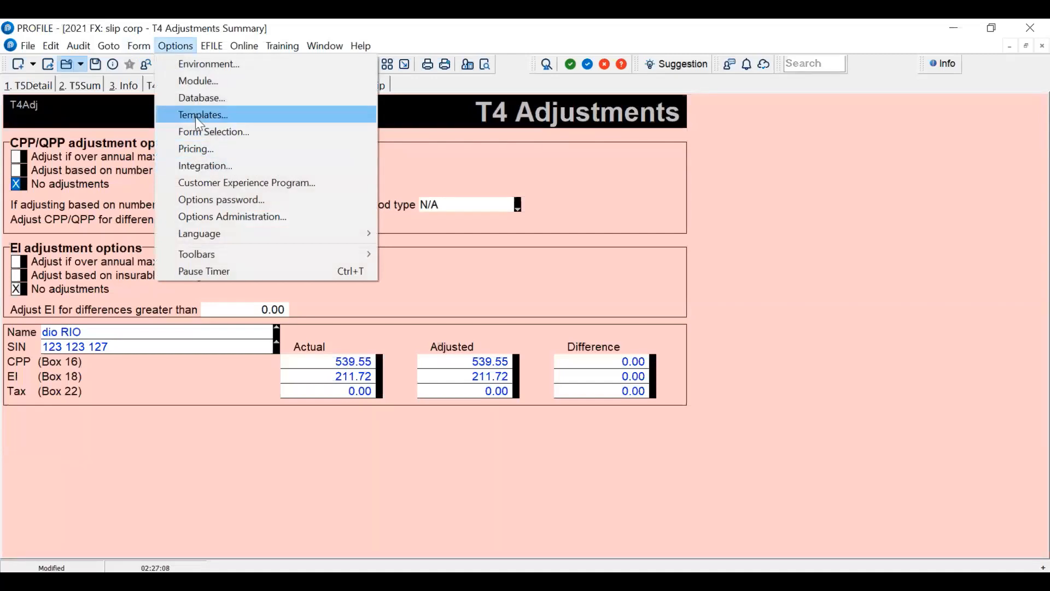
{"action": "left_click", "coordinate": [196, 81]}
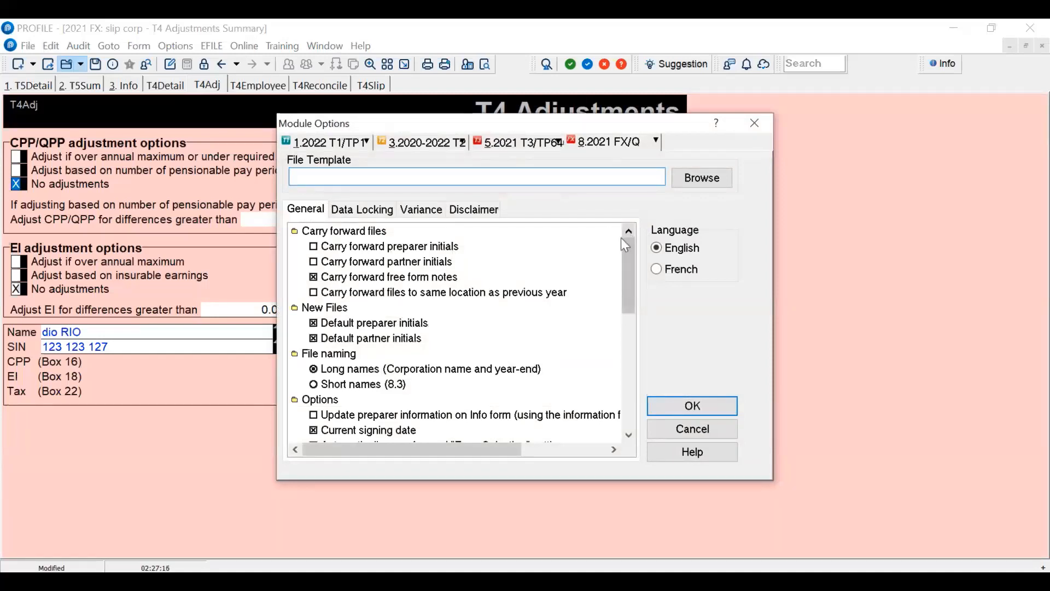
{"action": "scroll", "coordinate": [584, 396], "scroll_direction": "down", "scroll_amount": 7}
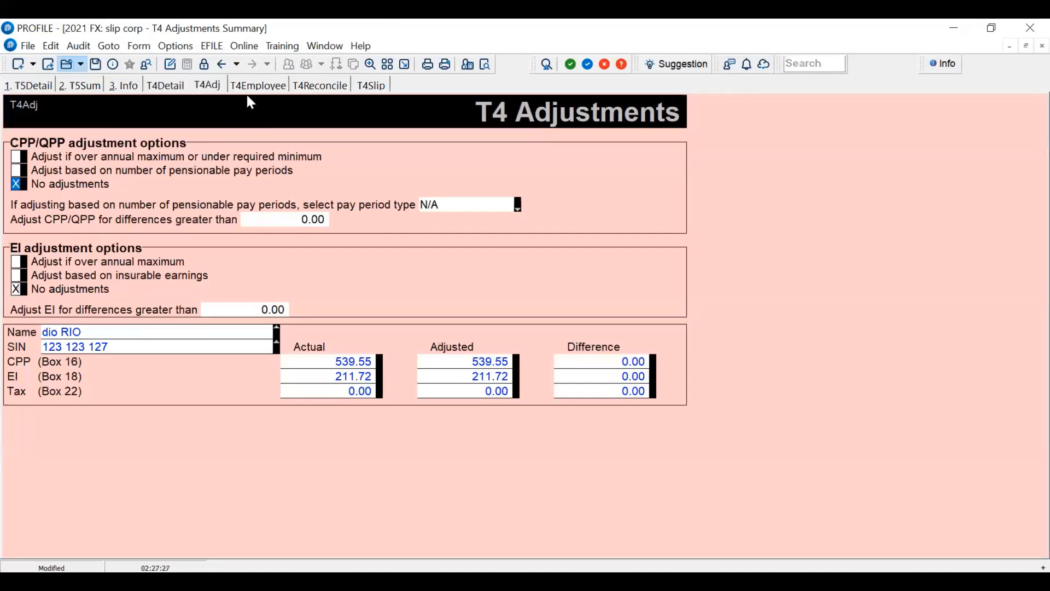
- Review the T4 Employee Summary and T4 Reconciliation forms, and revisit the T4 detail, adjustments and employee forms
{"action": "left_click", "coordinate": [260, 86]}
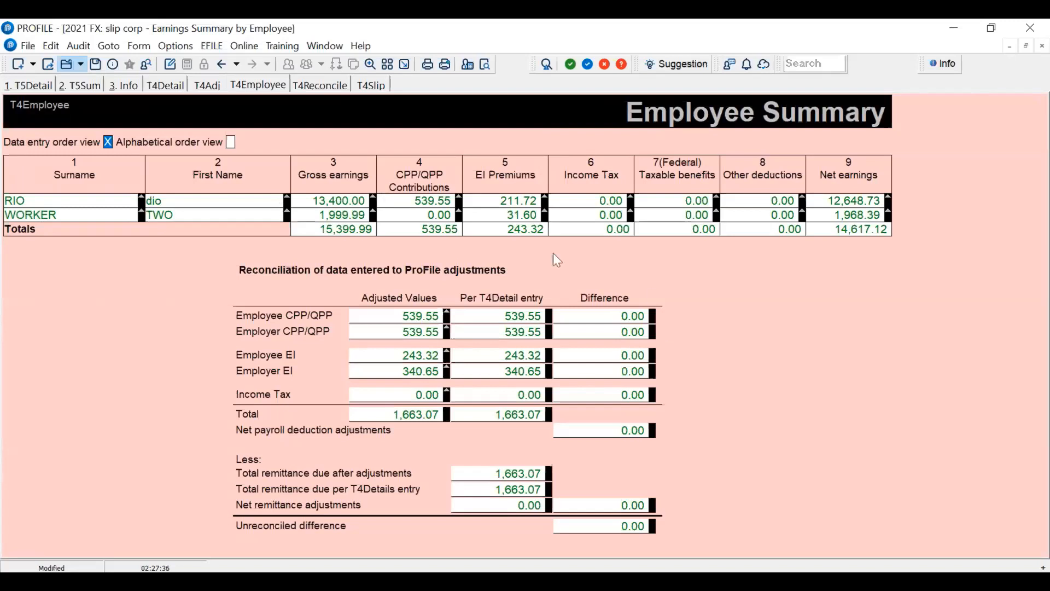
{"action": "left_click", "coordinate": [320, 85]}
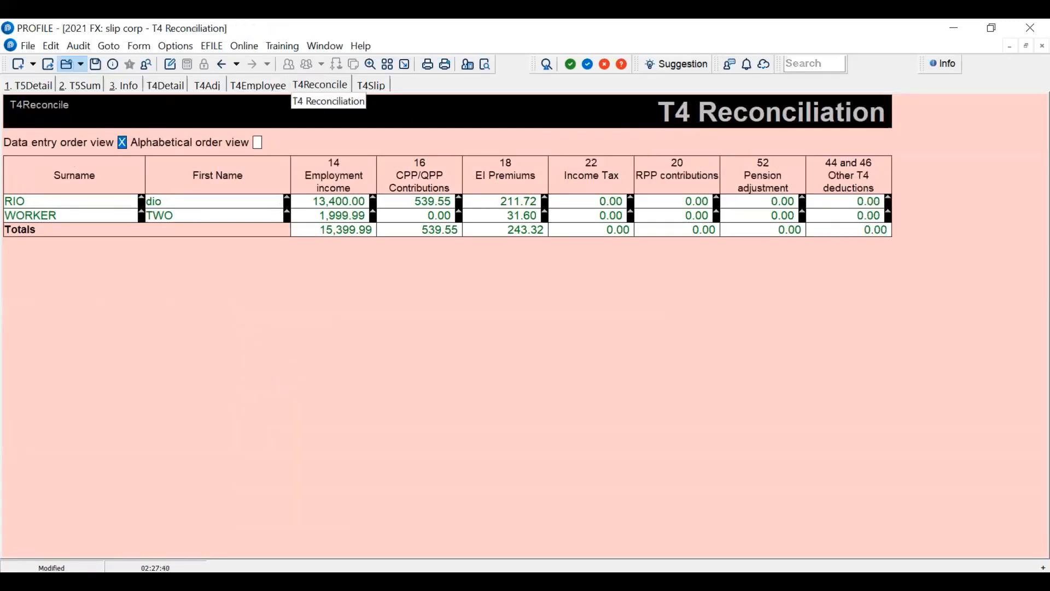
{"action": "left_click", "coordinate": [166, 87]}
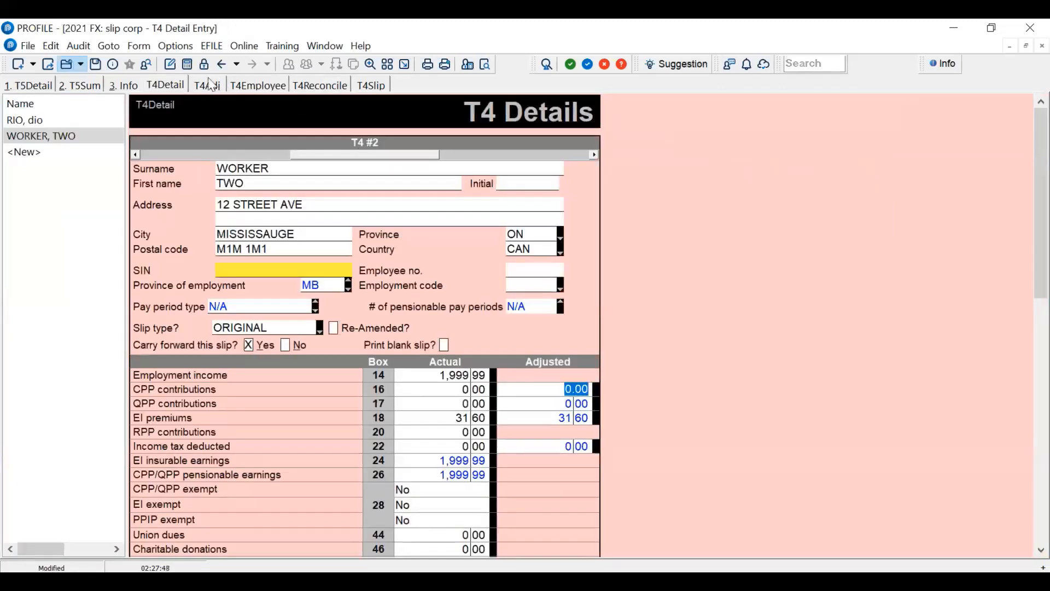
{"action": "left_click", "coordinate": [209, 83]}
{"action": "left_click", "coordinate": [253, 87]}
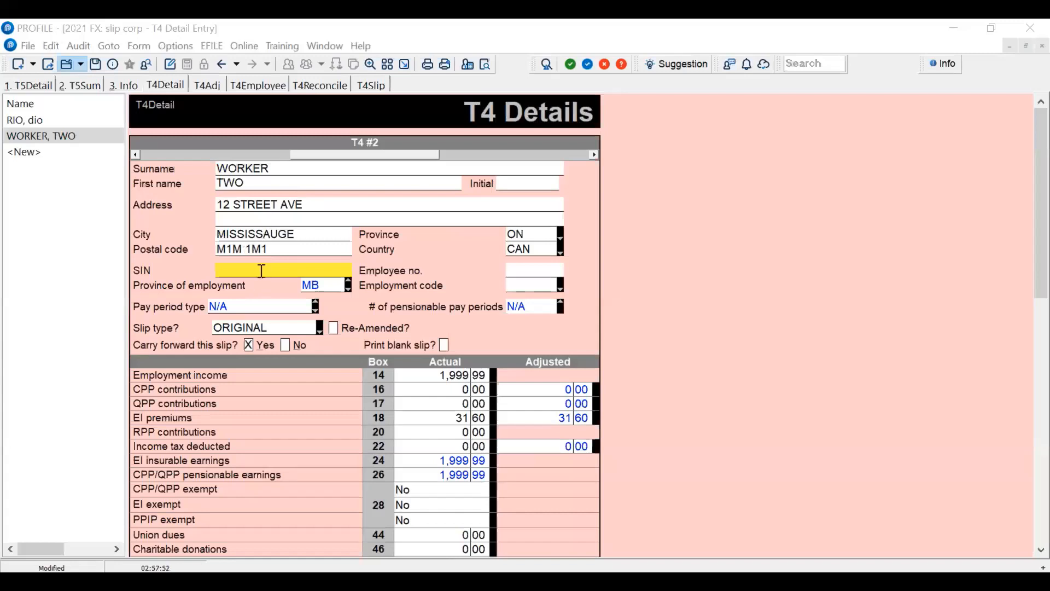
- Open an EFILE session for transmitting federal slips and examine each slip's status, type and MM error
{"action": "left_click", "coordinate": [217, 48]}
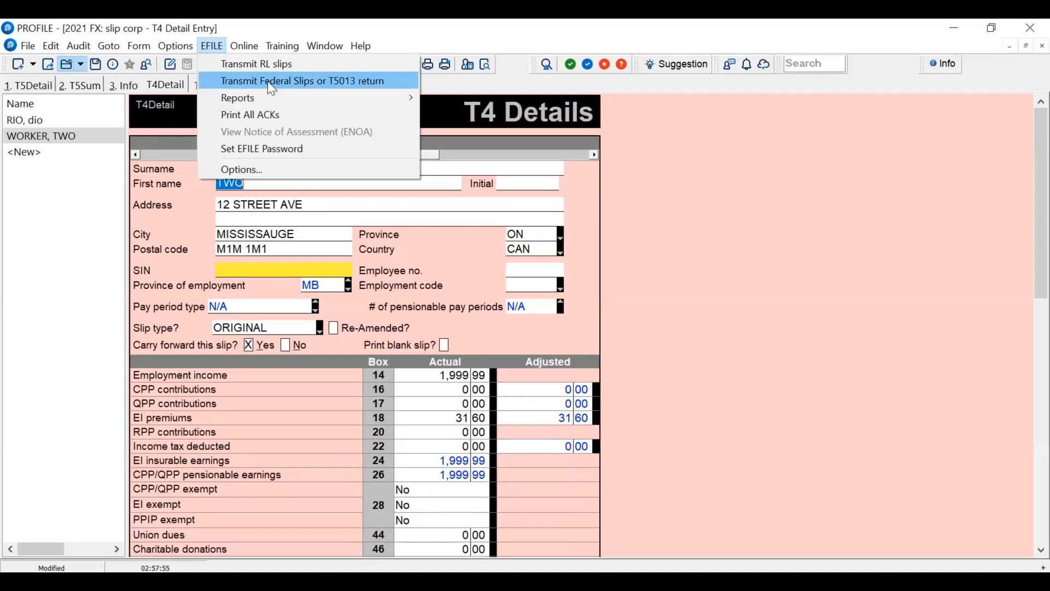
{"action": "left_click", "coordinate": [268, 81]}
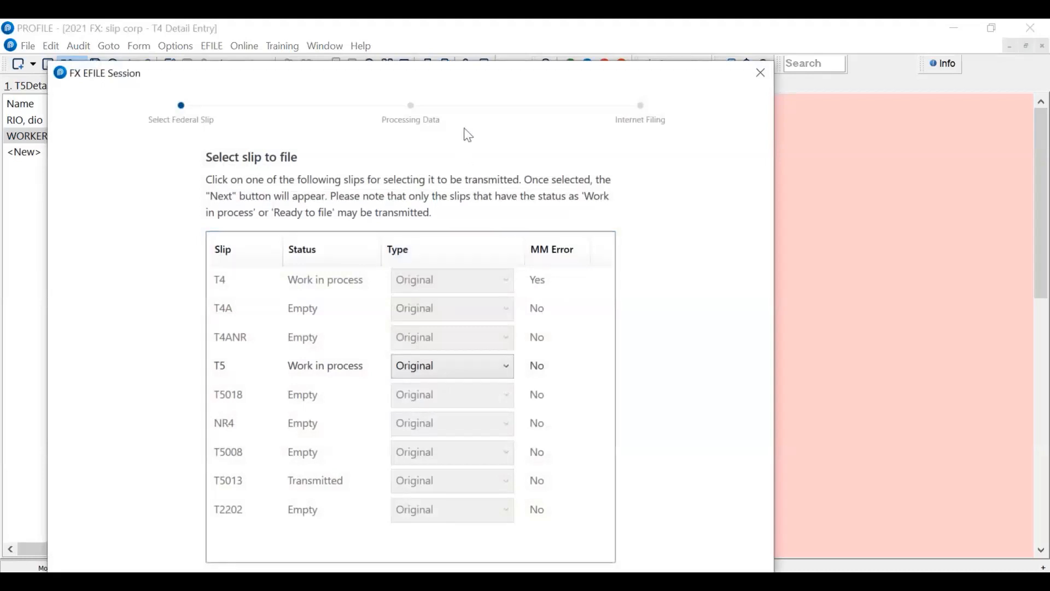
{"action": "left_click_drag", "start_coordinate": [467, 87], "coordinate": [467, 53]}
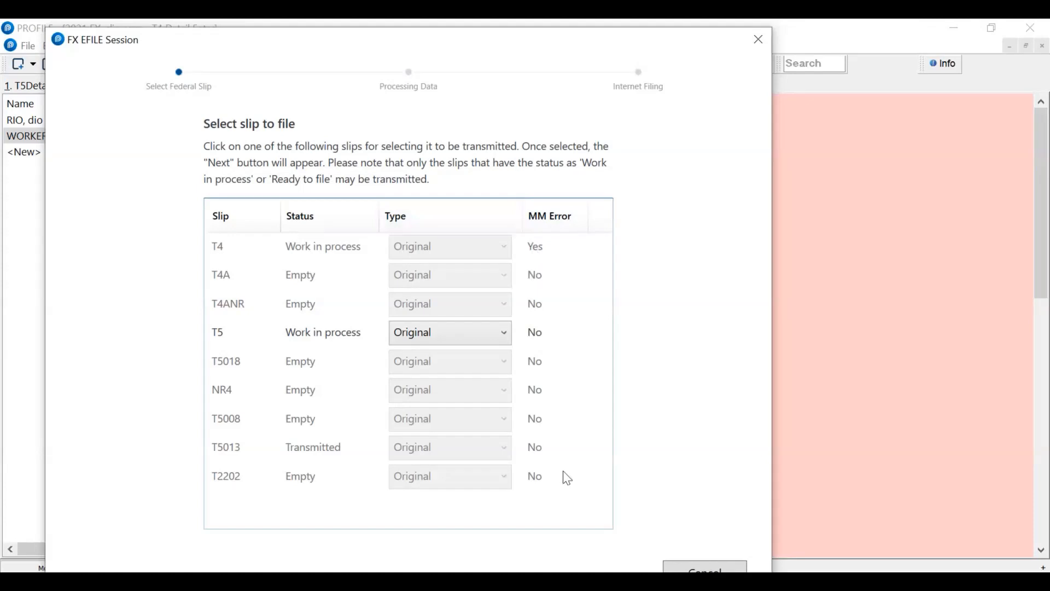
{"action": "left_click_drag", "start_coordinate": [502, 46], "coordinate": [510, 34]}
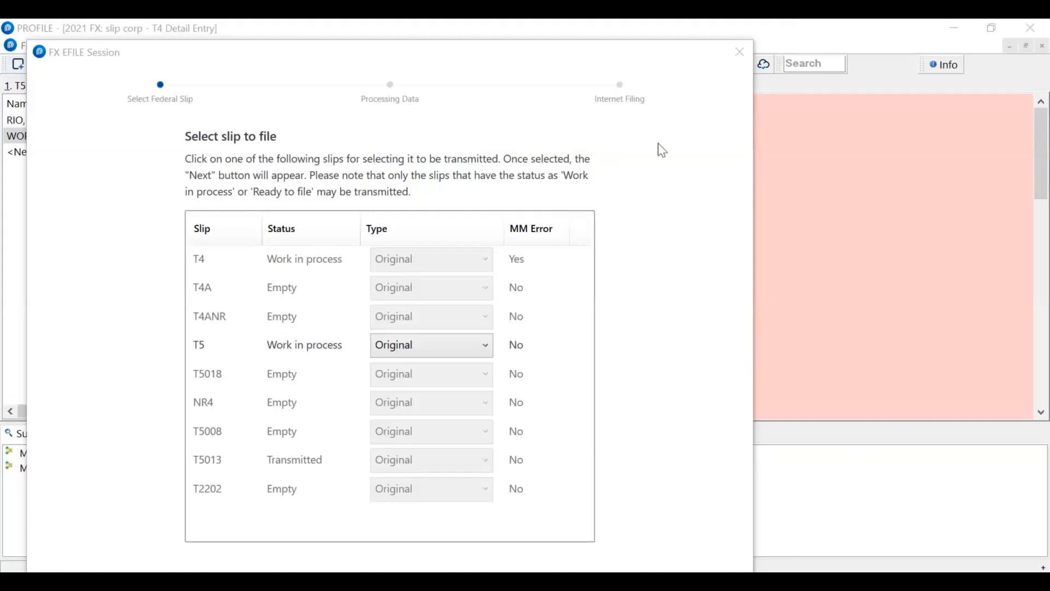
{"action": "left_click", "coordinate": [607, 53]}
{"action": "left_click_drag", "start_coordinate": [607, 52], "coordinate": [605, 33]}
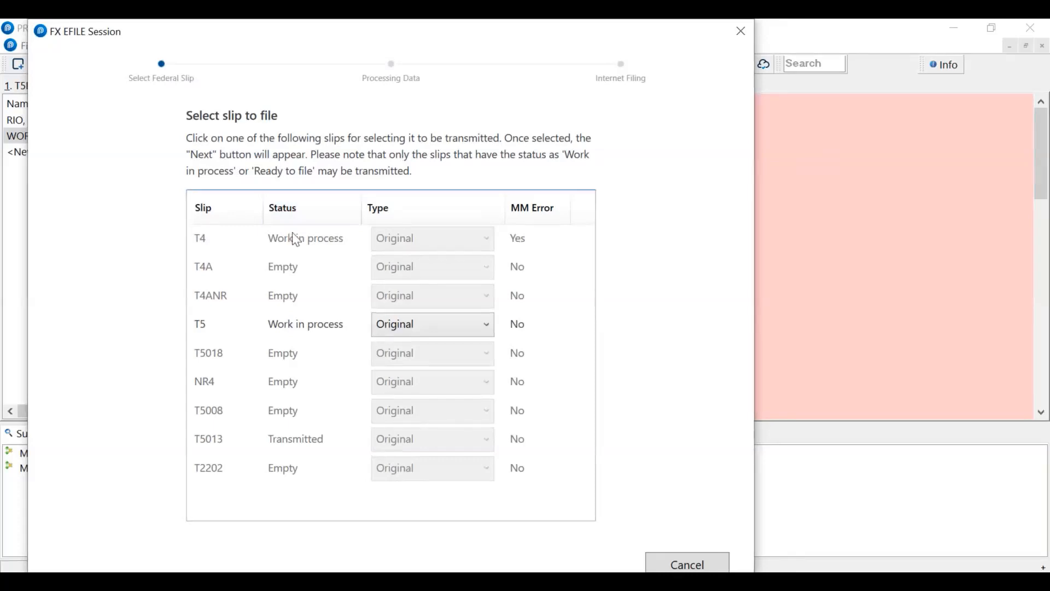
- Cancel the EFILE session and show the auditor messages for the second T4 detail slip
{"action": "left_click", "coordinate": [666, 564]}
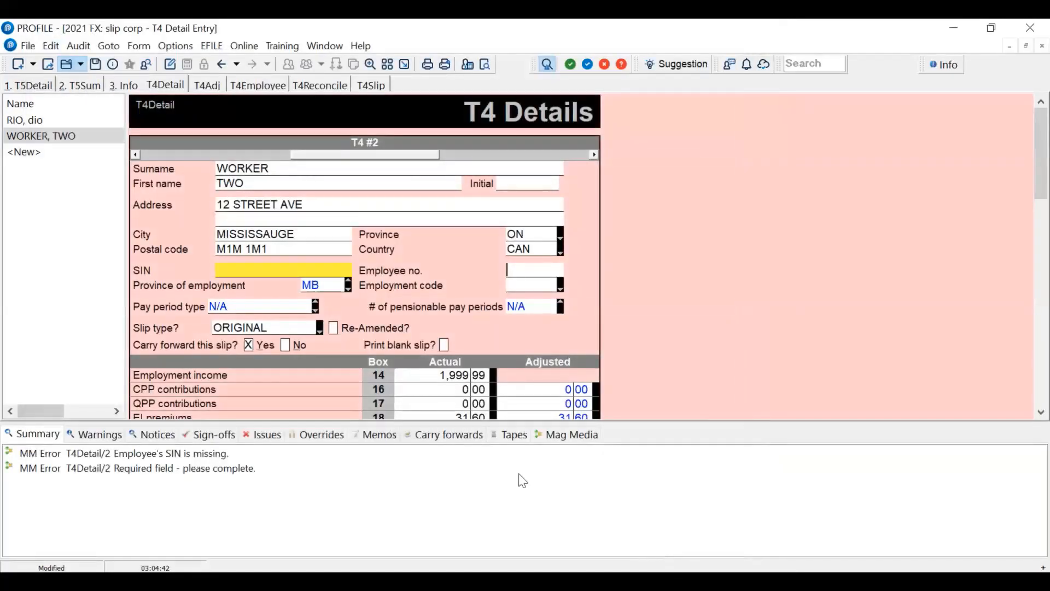
{"action": "left_click", "coordinate": [79, 48]}
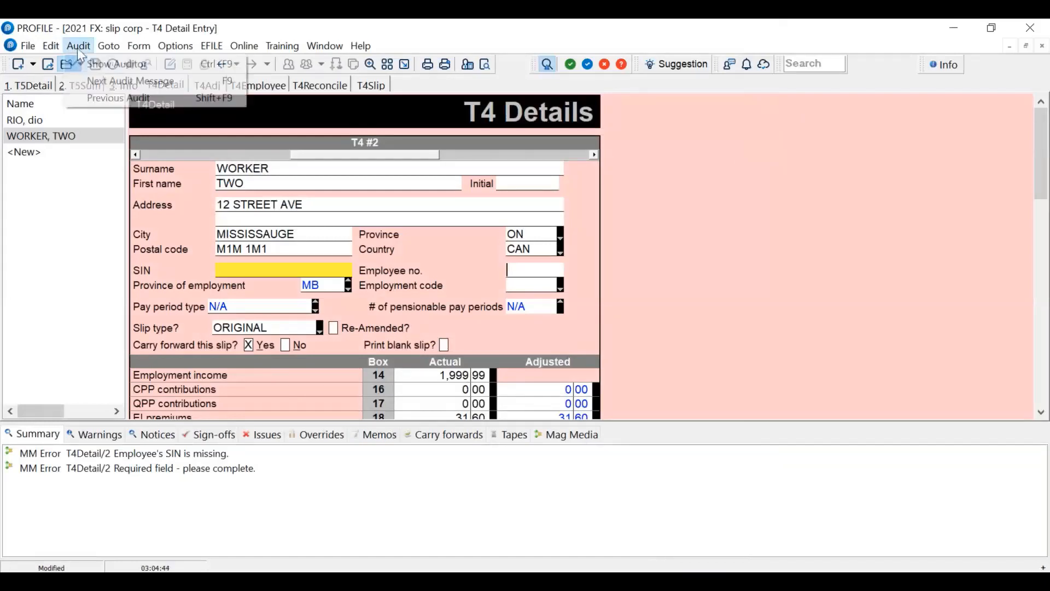
{"action": "left_click", "coordinate": [107, 62]}
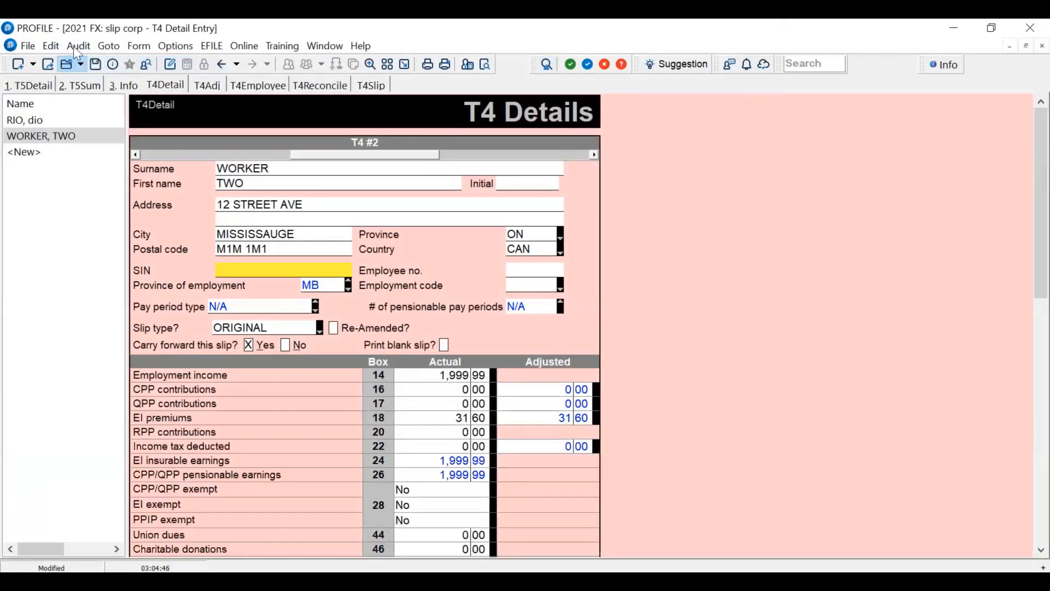
{"action": "left_click", "coordinate": [74, 47]}
{"action": "left_click", "coordinate": [98, 61]}
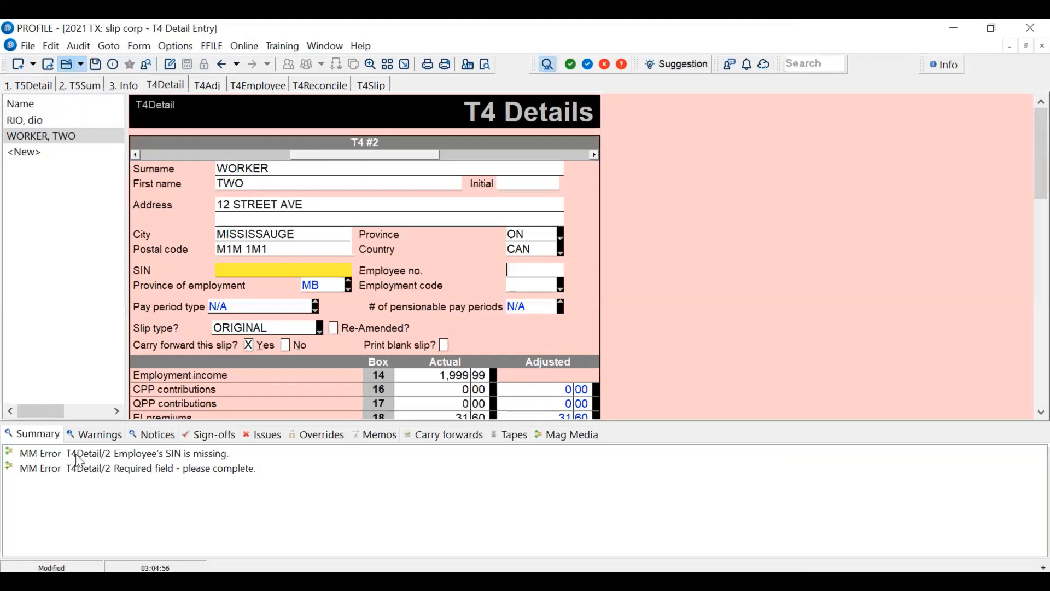
- Go to the field behind the auditor's missing SIN error and paste the employee's SIN there
{"action": "double_click", "coordinate": [164, 454]}
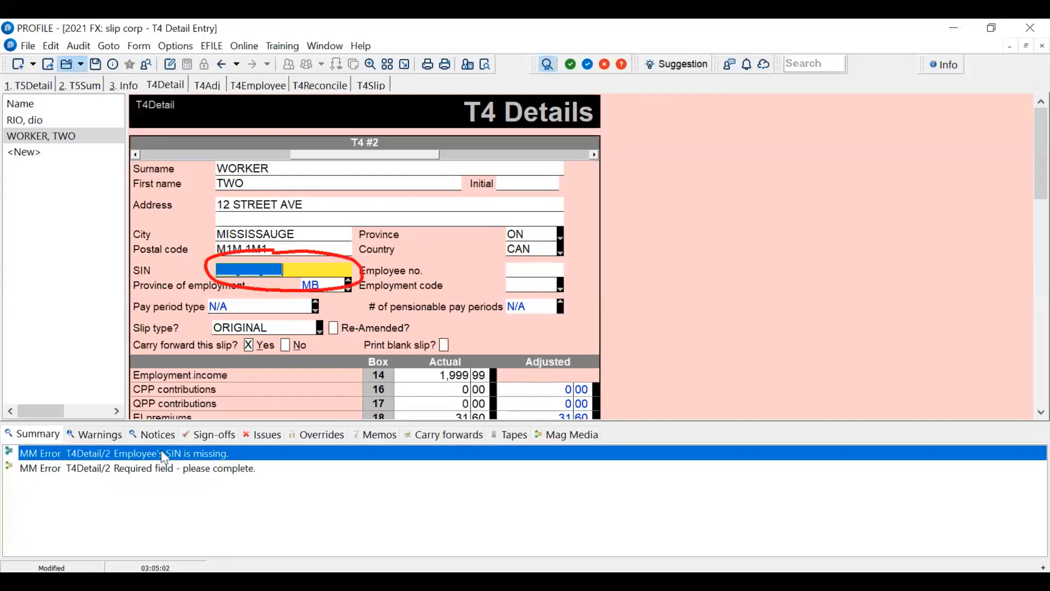
{"action": "right_click", "coordinate": [225, 274]}
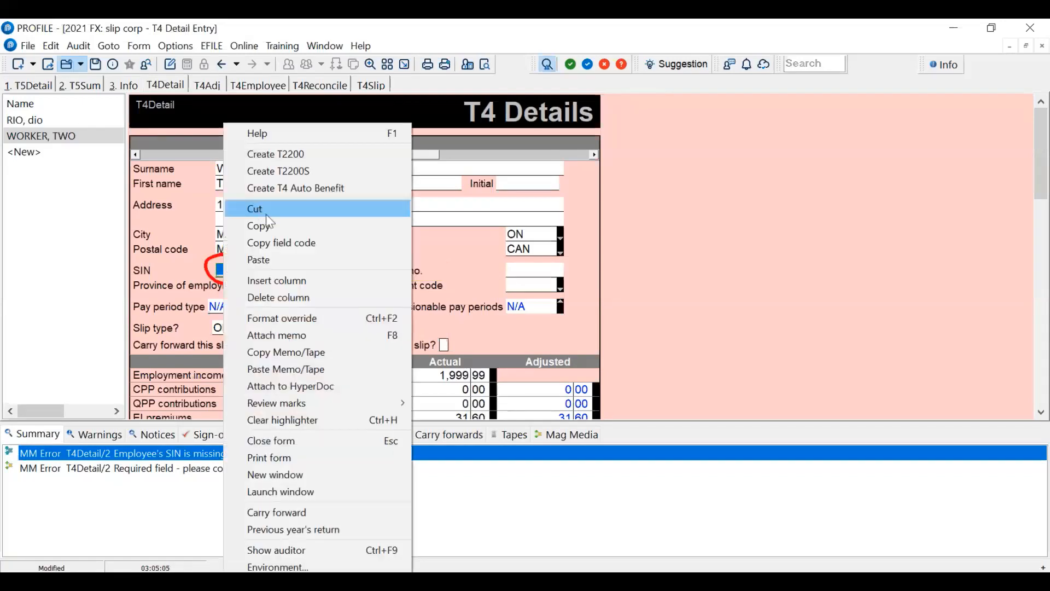
{"action": "left_click", "coordinate": [296, 261]}
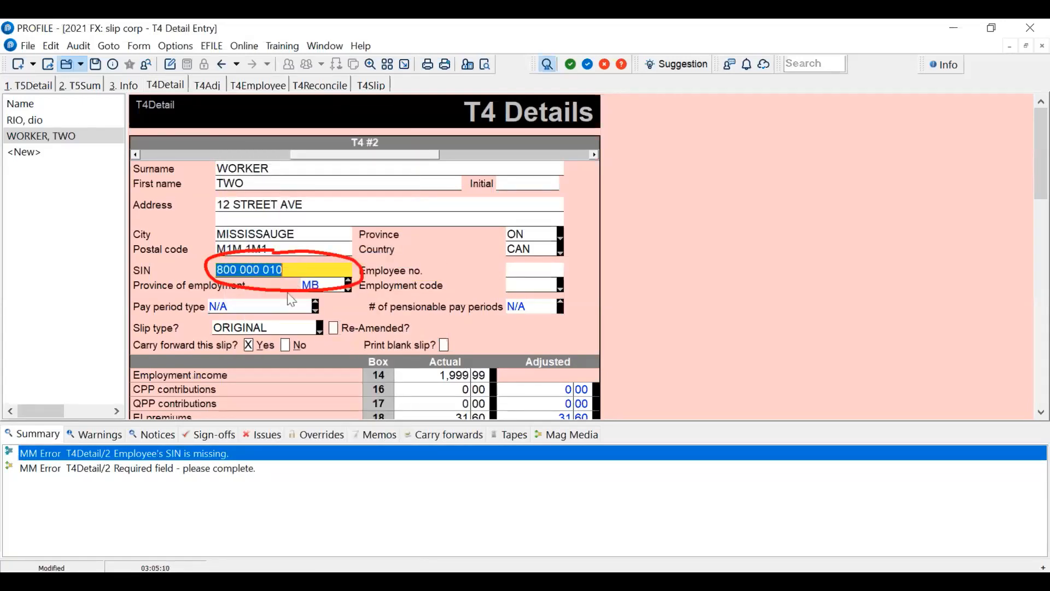
{"action": "left_click", "coordinate": [282, 306]}
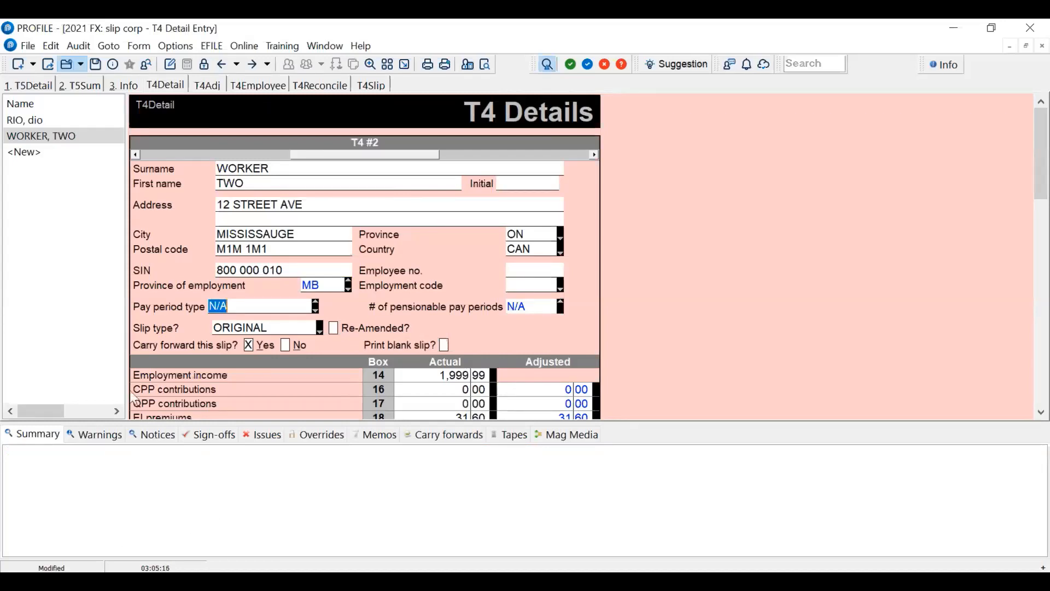
{"action": "left_click", "coordinate": [230, 270]}
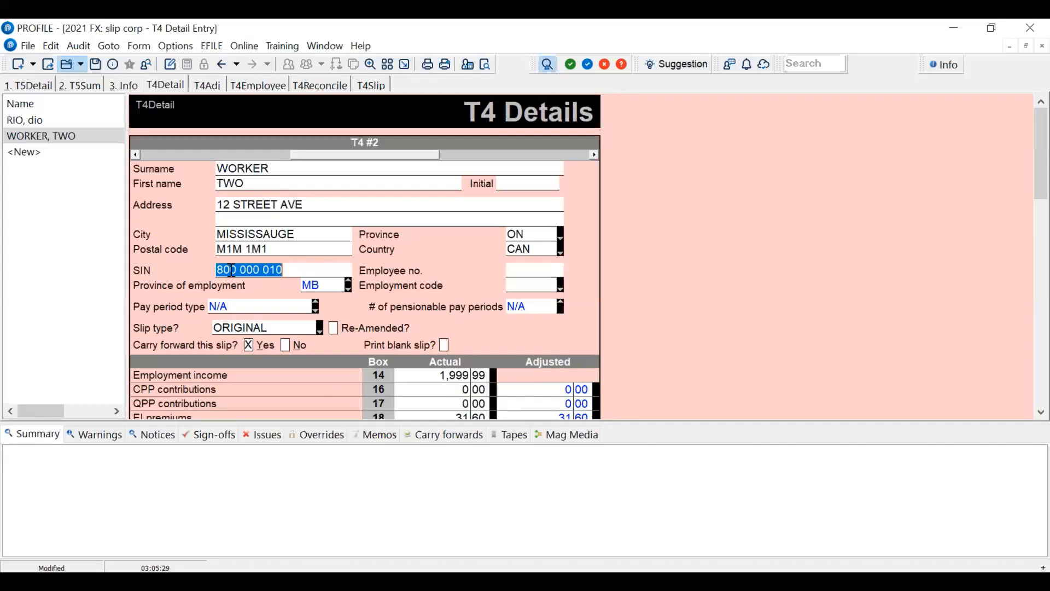
{"action": "left_click", "coordinate": [232, 270]}
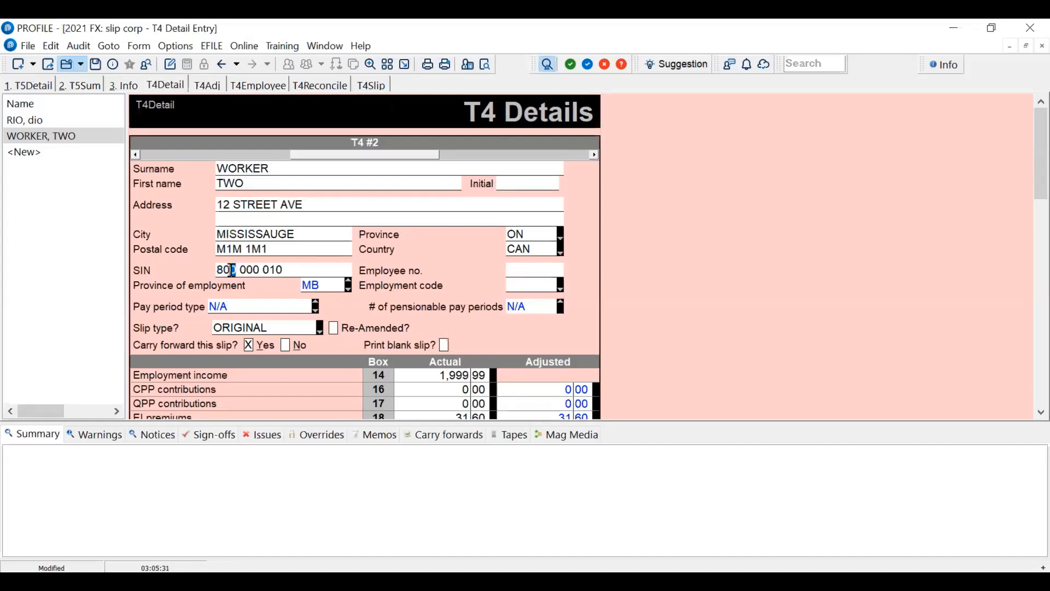
{"action": "double_click", "coordinate": [231, 270]}
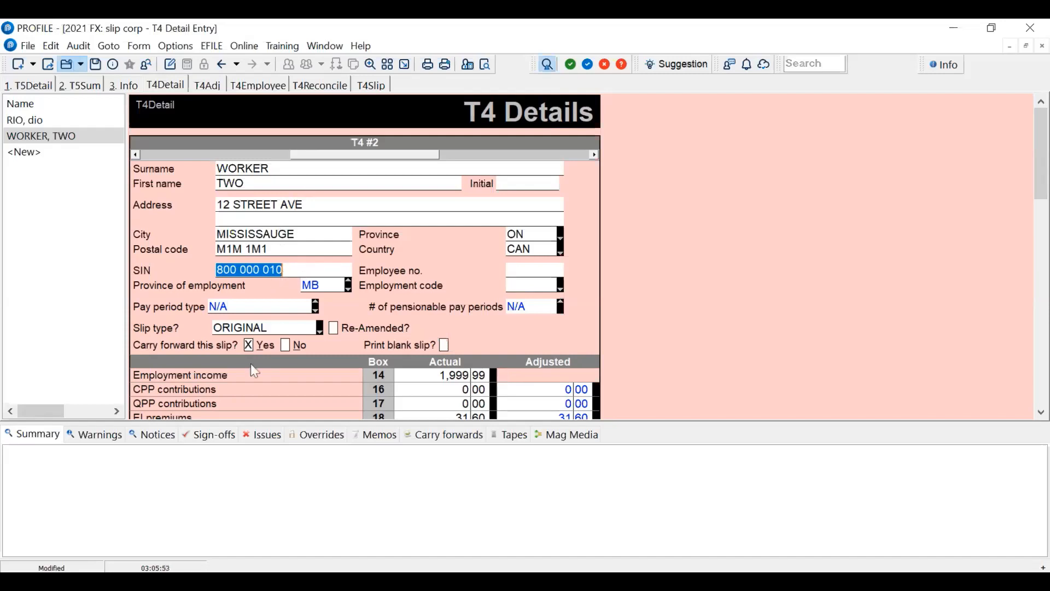
{"action": "left_click", "coordinate": [278, 306]}
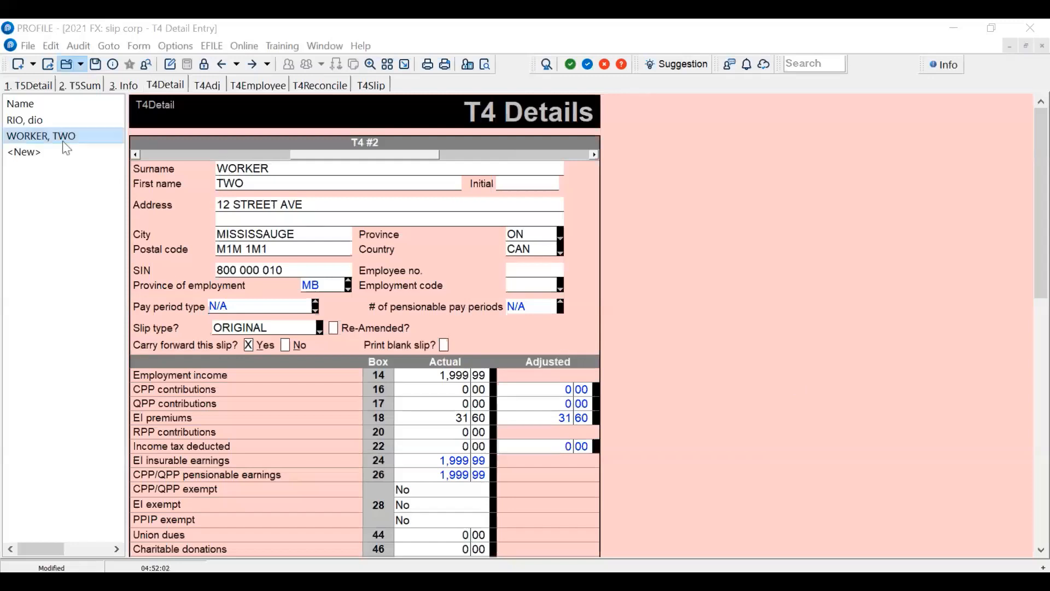
{"action": "left_click", "coordinate": [34, 121]}
{"action": "left_click", "coordinate": [48, 137]}
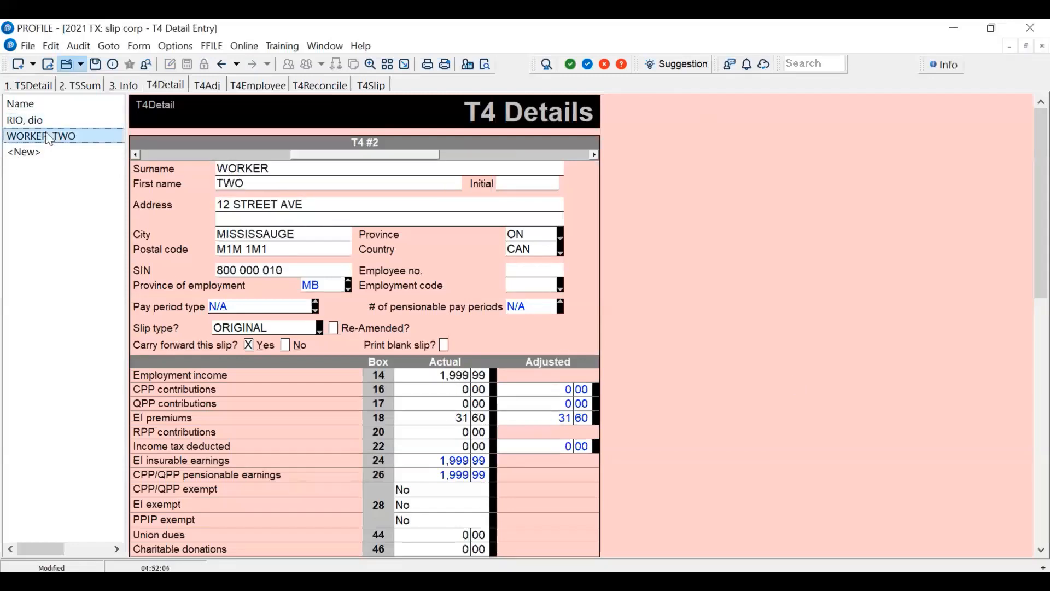
{"action": "left_click", "coordinate": [350, 166]}
{"action": "left_click", "coordinate": [453, 167]}
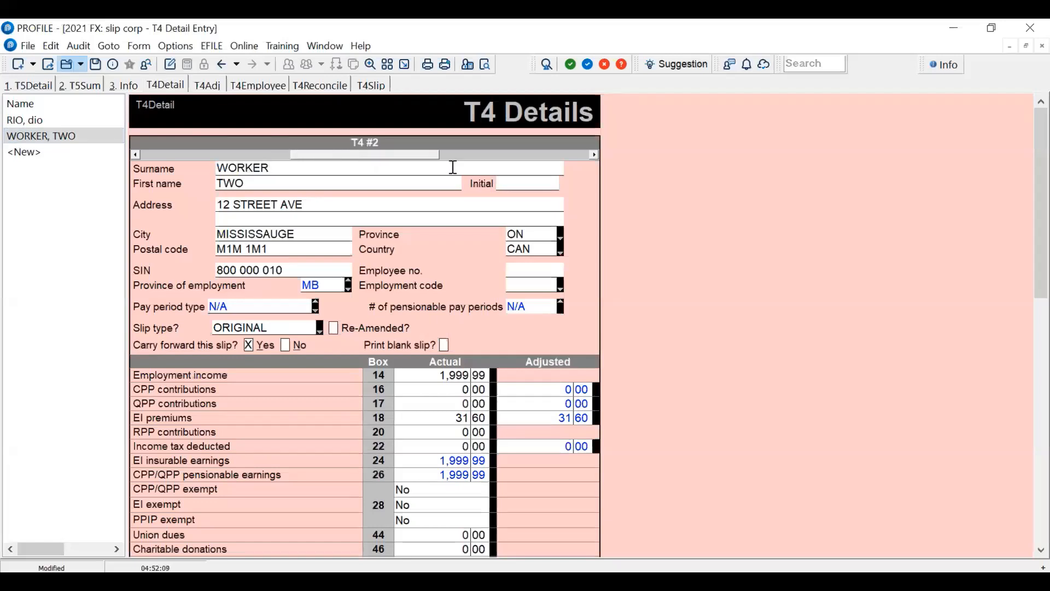
{"action": "left_click", "coordinate": [453, 166]}
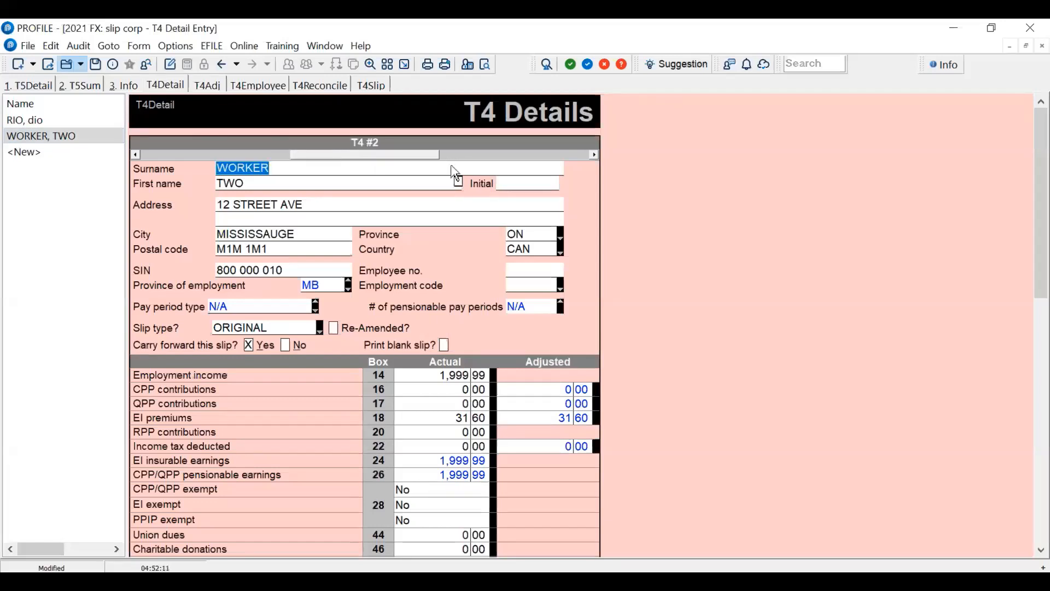
- Open the slip printing options for the Paper Filing print set and check the available slip types
{"action": "left_click", "coordinate": [446, 64]}
{"action": "left_click_drag", "start_coordinate": [273, 50], "coordinate": [413, 46]}
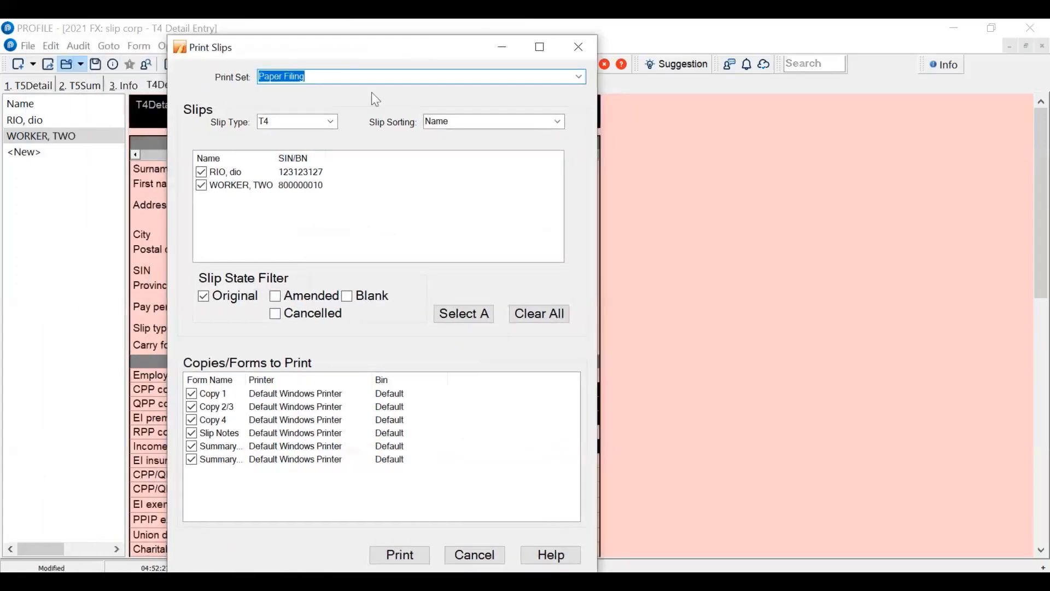
{"action": "left_click", "coordinate": [331, 121]}
{"action": "left_click", "coordinate": [332, 122]}
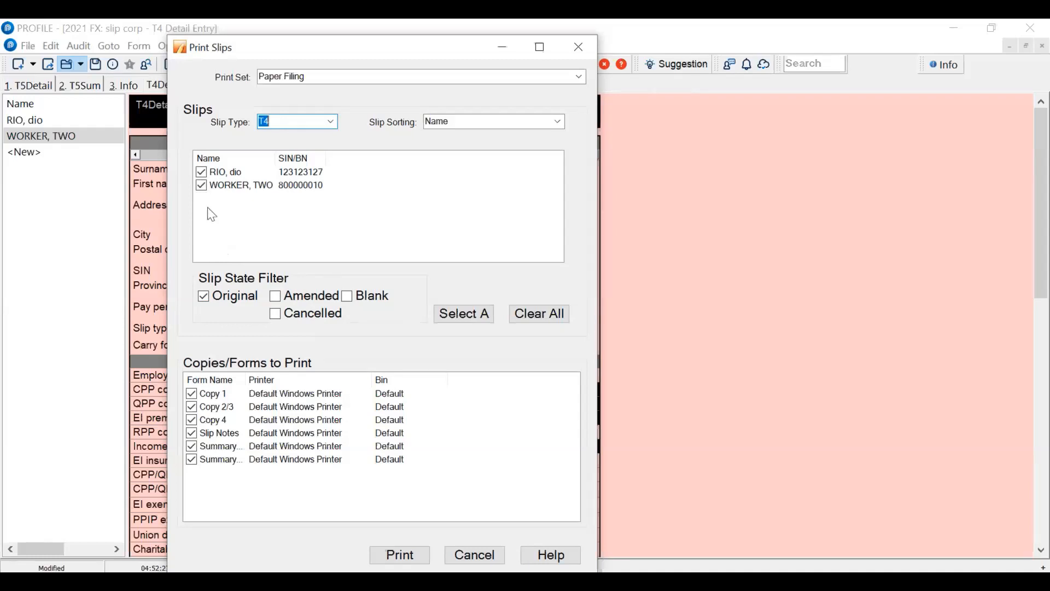
- Exclude and re-include the second employee's T4 slip, and try out the Original and Amended slip state filters
{"action": "left_click", "coordinate": [200, 189]}
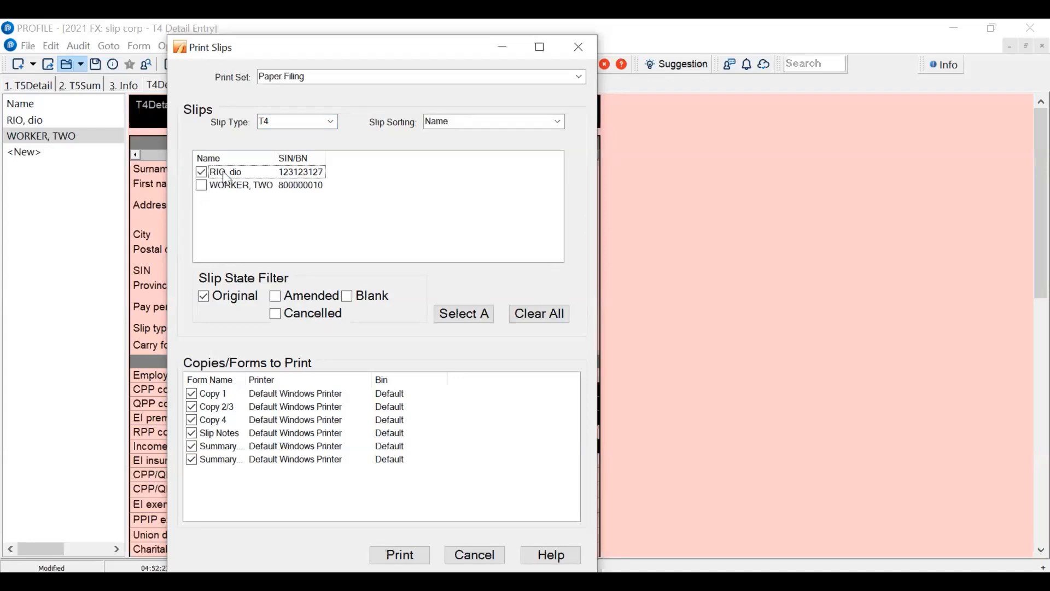
{"action": "left_click", "coordinate": [202, 186]}
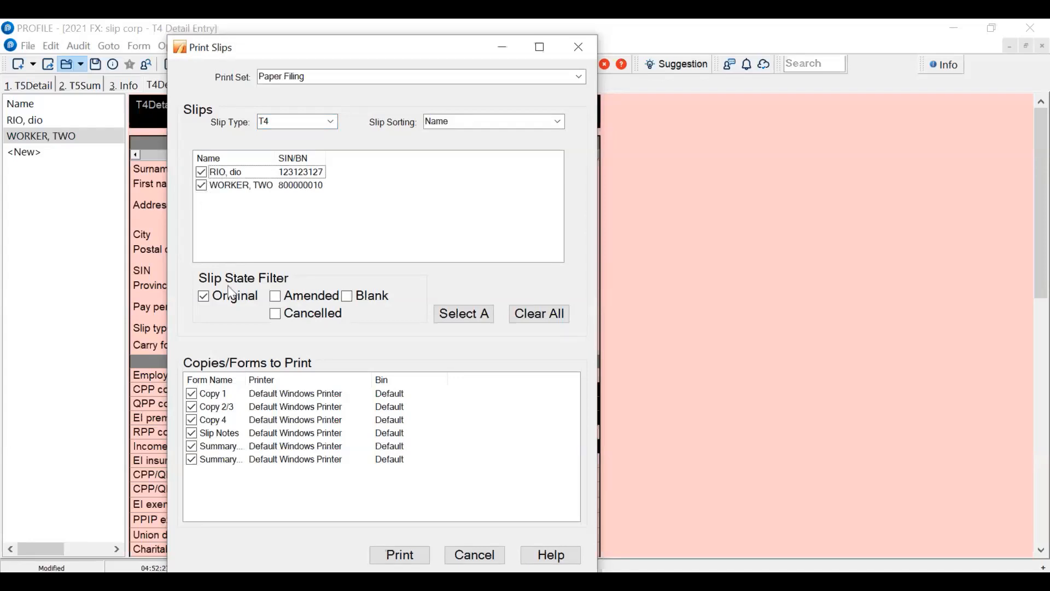
{"action": "left_click", "coordinate": [203, 297]}
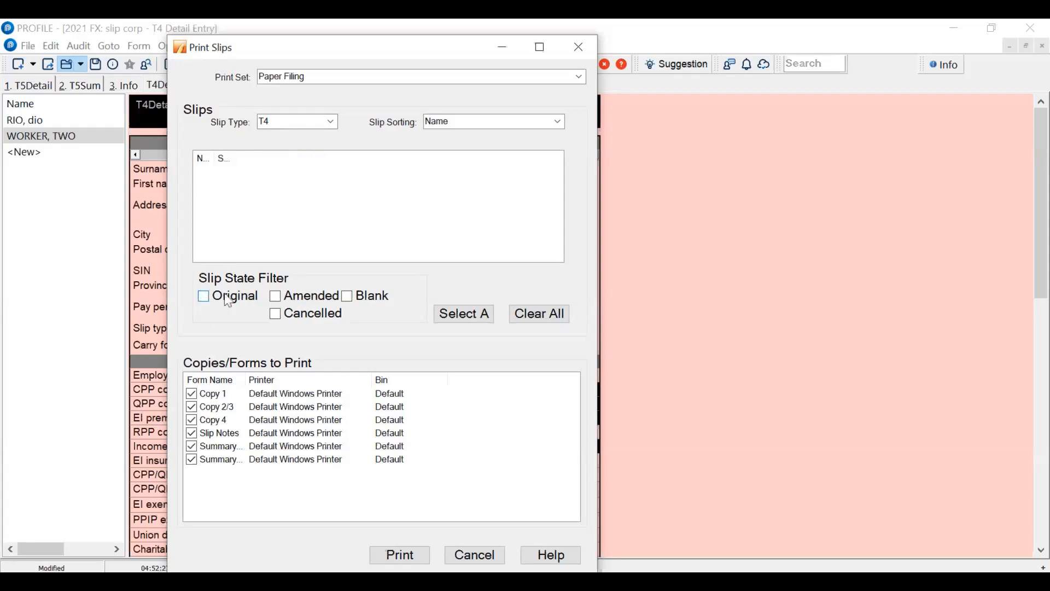
{"action": "left_click", "coordinate": [277, 298]}
{"action": "left_click", "coordinate": [275, 296]}
{"action": "left_click", "coordinate": [204, 297]}
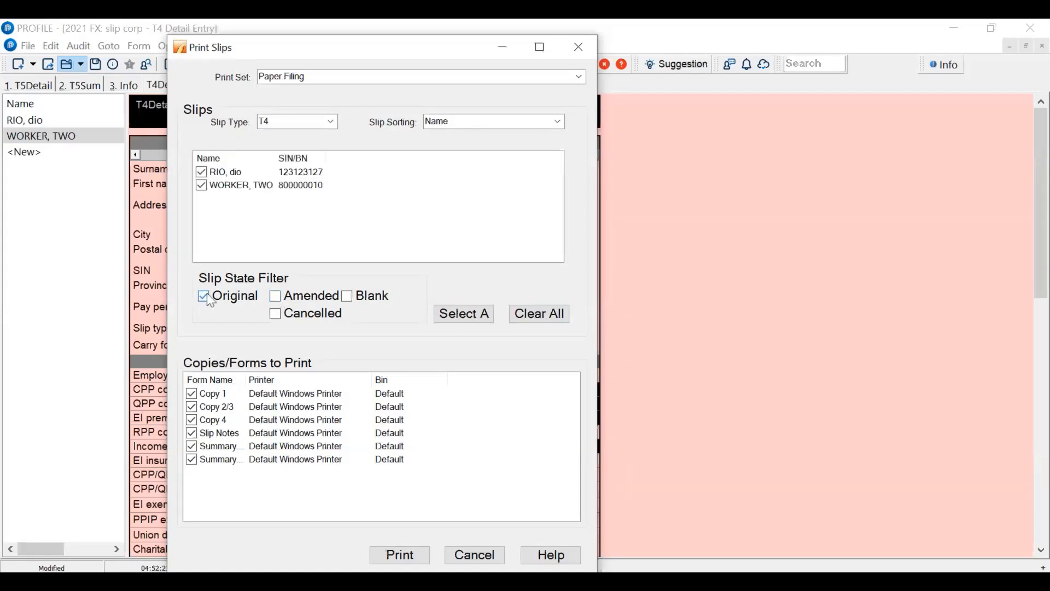
- Limit the T4 forms selected for printing to Copy 2/3, and cancel the print
{"action": "left_click", "coordinate": [193, 394]}
{"action": "left_click", "coordinate": [194, 406]}
{"action": "left_click", "coordinate": [194, 406]}
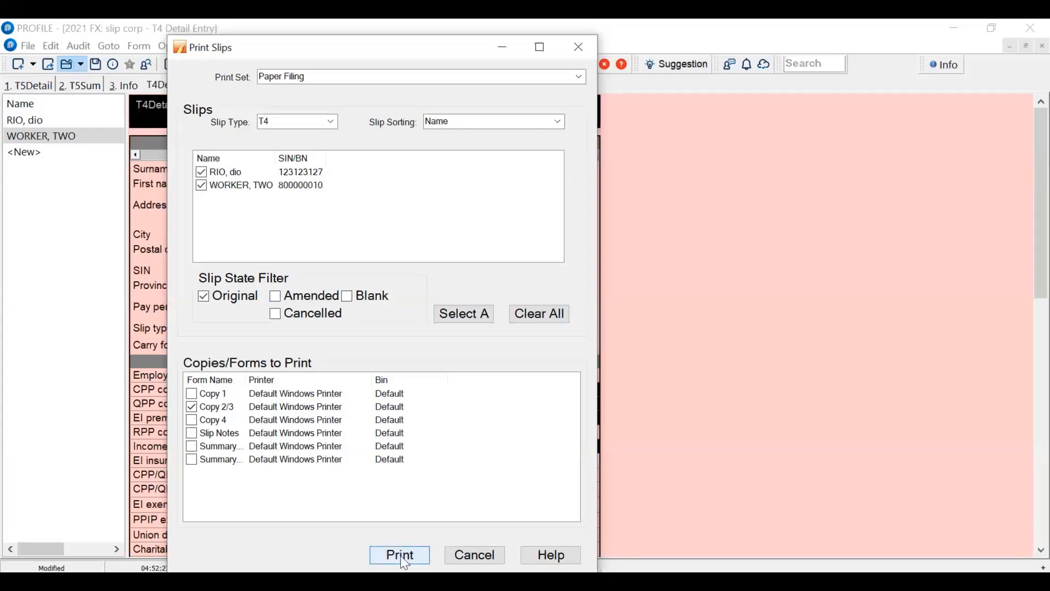
{"action": "left_click", "coordinate": [473, 556]}
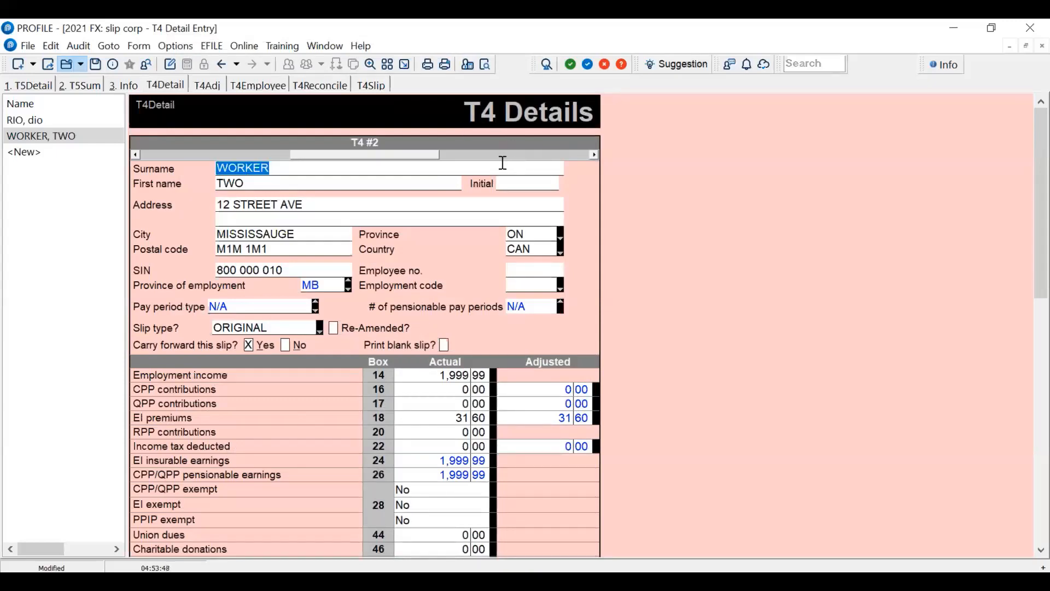
- View the options for printing the T4 slips to PDF and close them without printing
{"action": "left_click", "coordinate": [31, 48]}
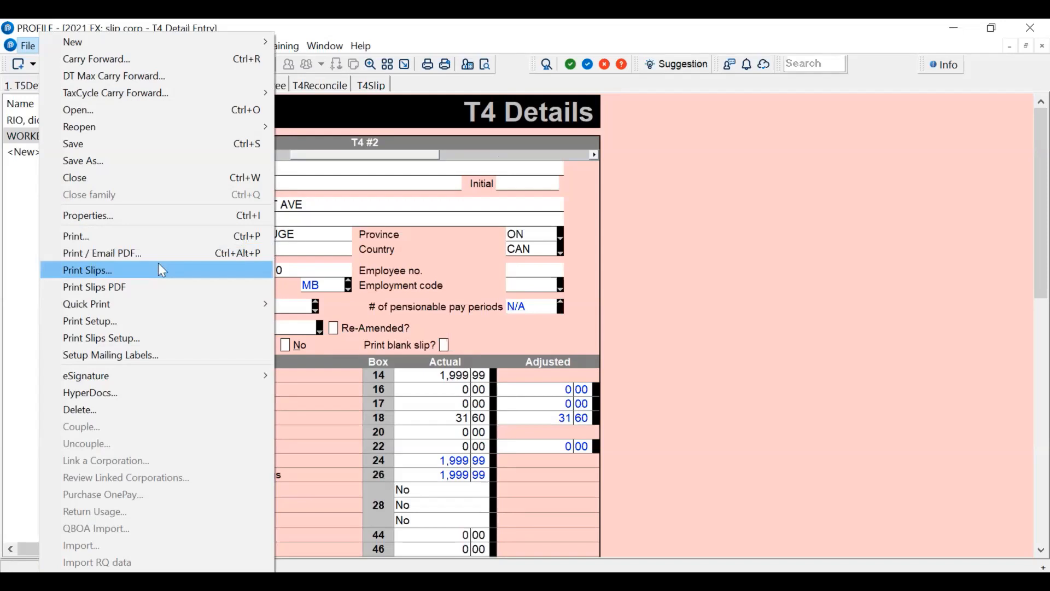
{"action": "left_click", "coordinate": [149, 290]}
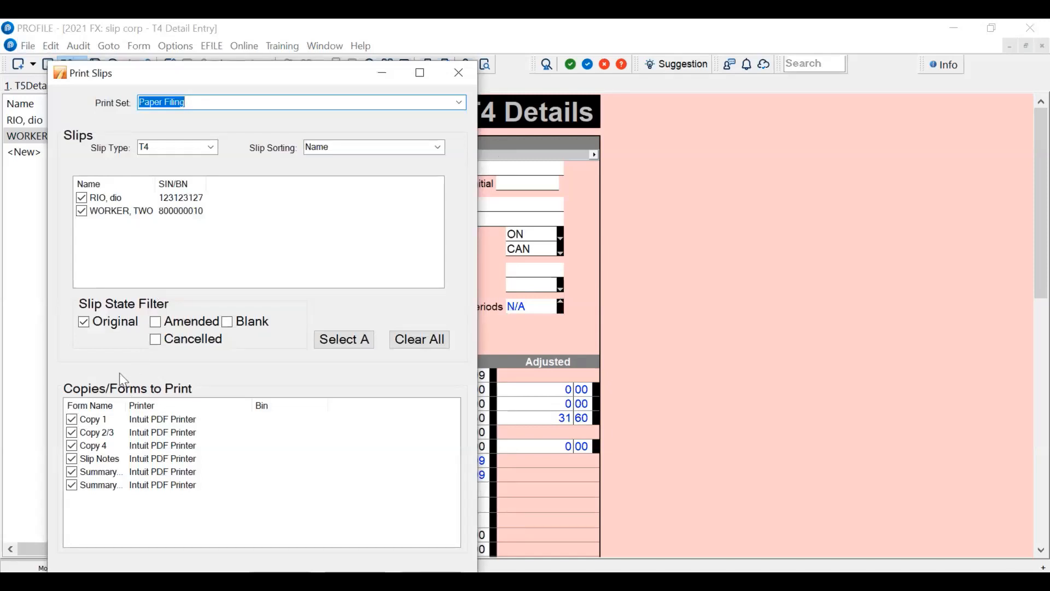
{"action": "key", "text": "Escape"}
- Open the slips print setup for 2021 FX/Q and view the T5 and T4A print settings
{"action": "left_click", "coordinate": [27, 46]}
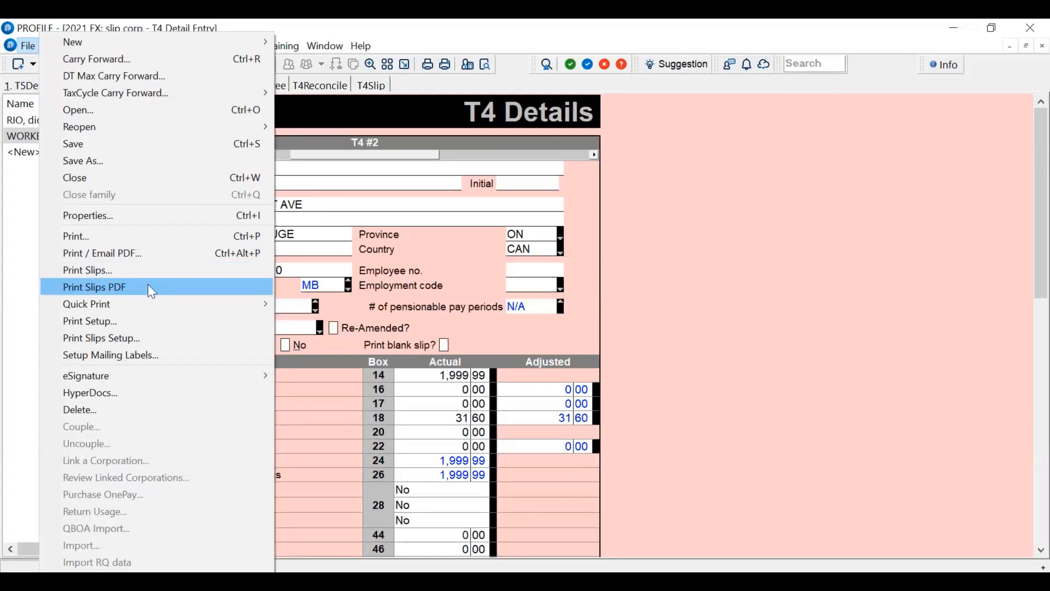
{"action": "left_click", "coordinate": [167, 331]}
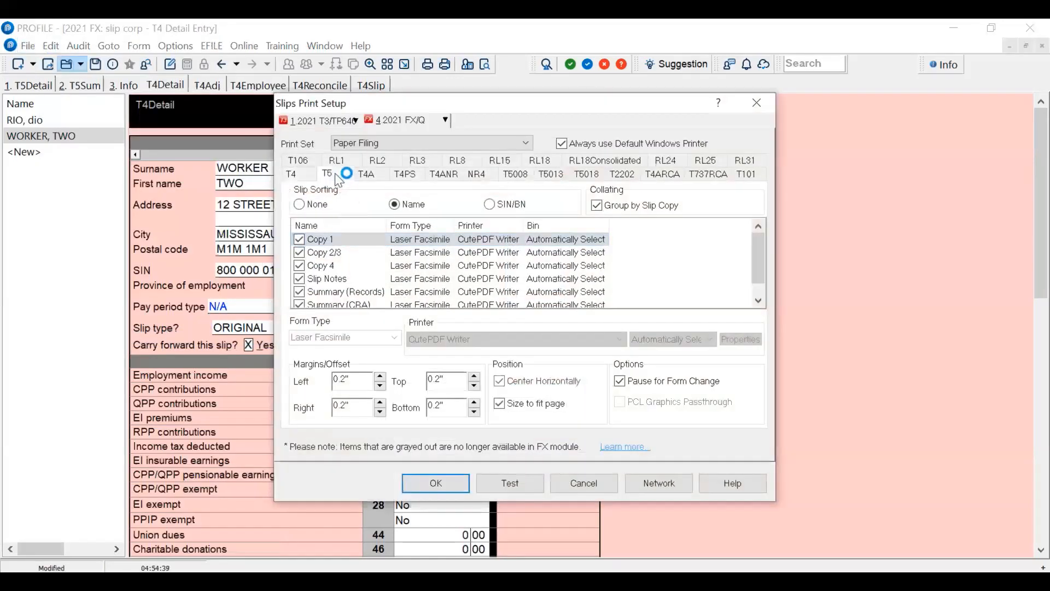
{"action": "left_click", "coordinate": [372, 174]}
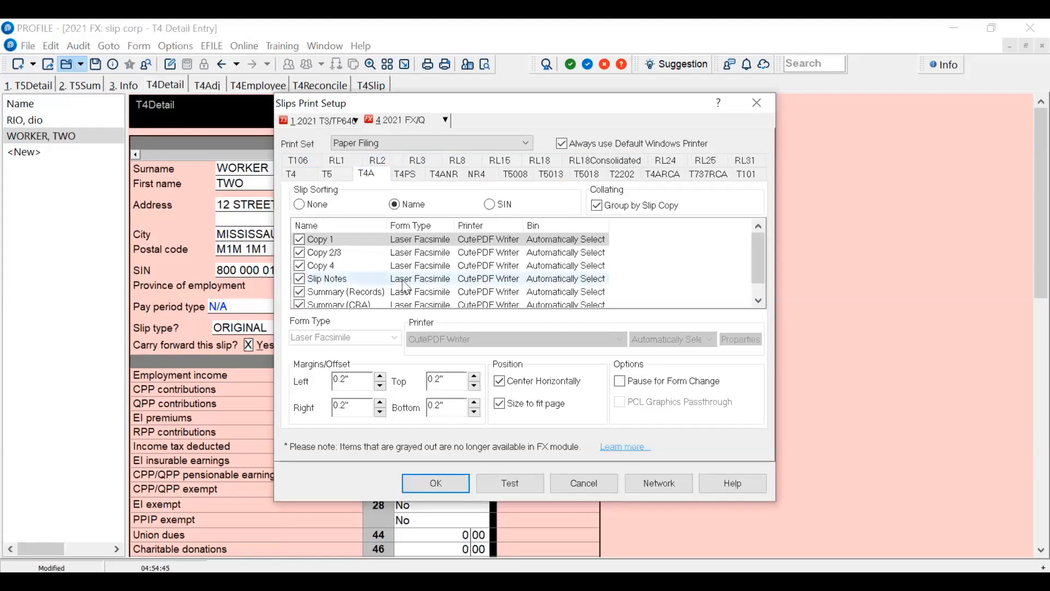
- Configure the Paper Filing print set to print only Copy 2/3 for T4 slips and save the setup
{"action": "left_click", "coordinate": [301, 177]}
{"action": "left_click", "coordinate": [299, 239]}
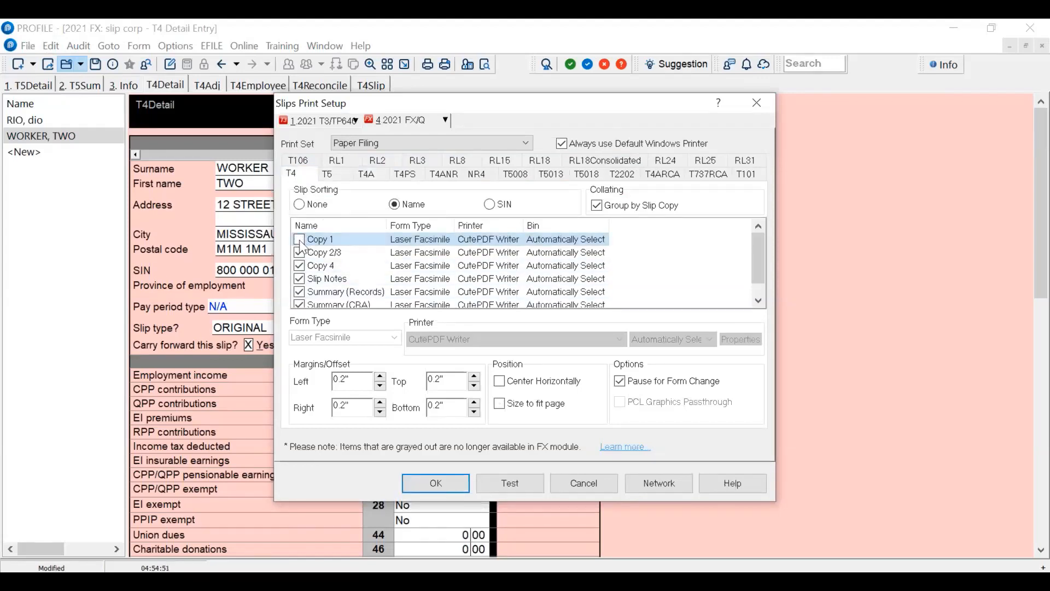
{"action": "left_click", "coordinate": [299, 266]}
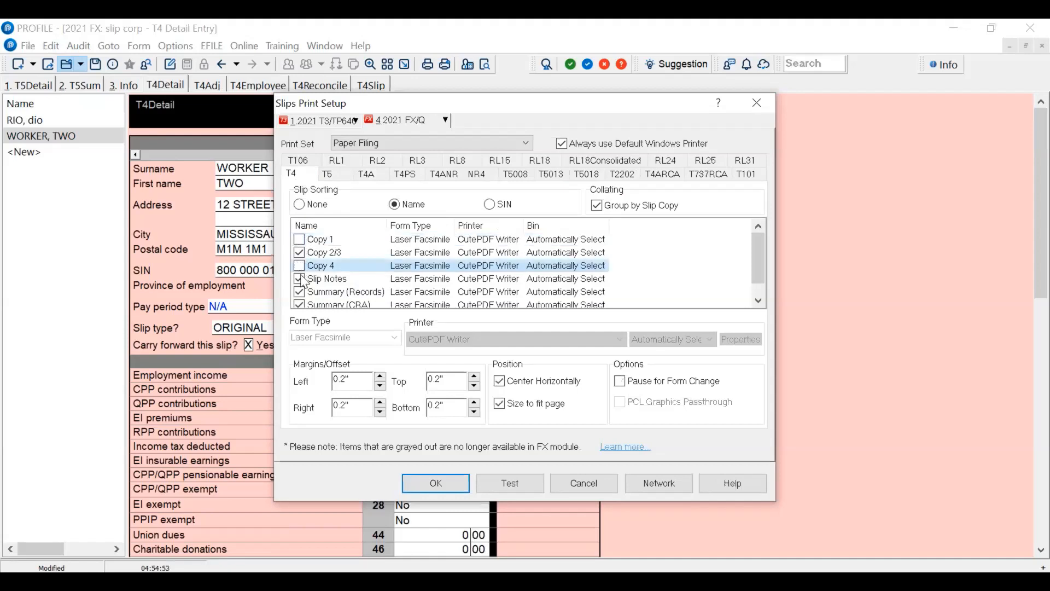
{"action": "left_click", "coordinate": [299, 279]}
{"action": "left_click", "coordinate": [300, 292]}
{"action": "left_click", "coordinate": [301, 304]}
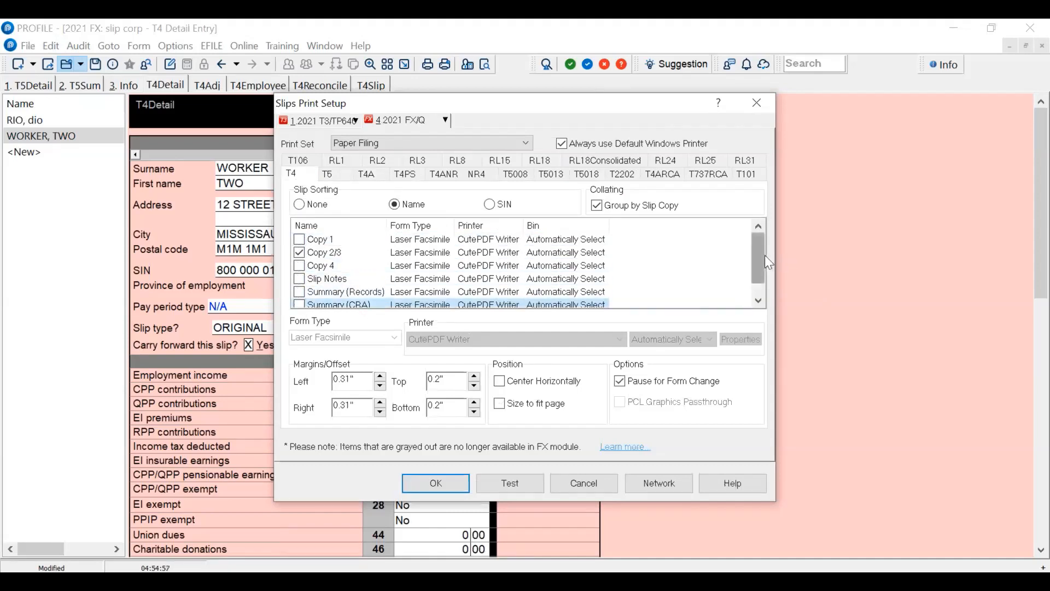
{"action": "scroll", "coordinate": [763, 252], "scroll_direction": "down", "scroll_amount": 1}
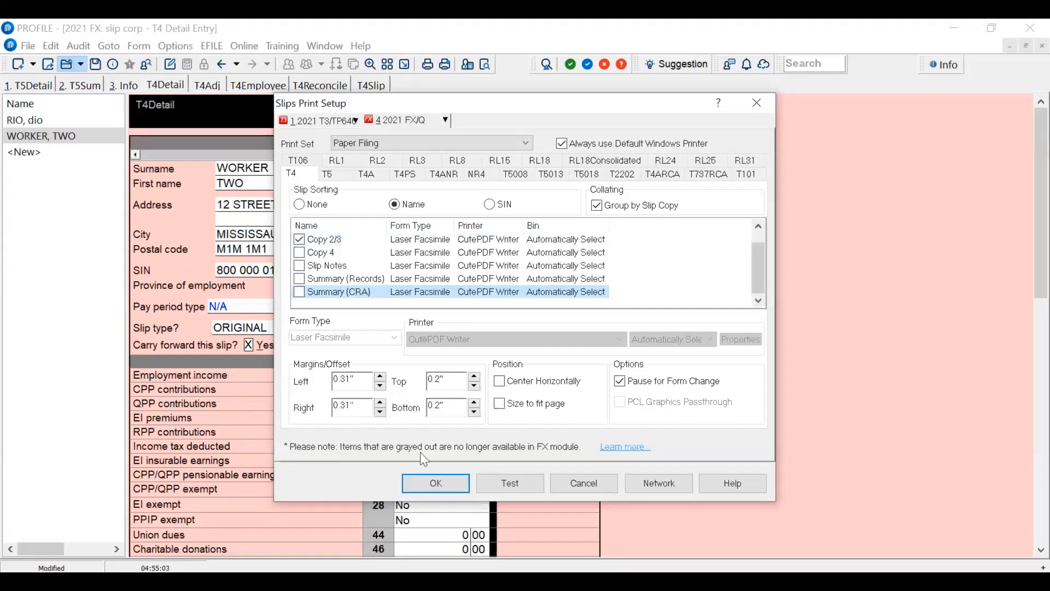
{"action": "left_click", "coordinate": [443, 484]}
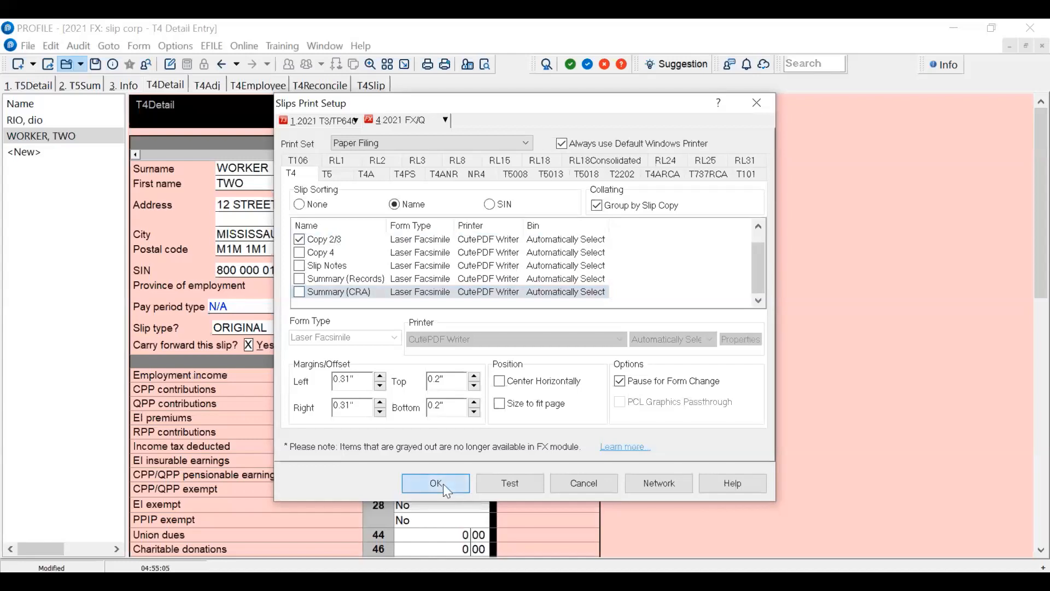
- Review the Paper Filing print options for T4 slips to PDF, cancel them, and open the regular slip printing options
{"action": "left_click", "coordinate": [27, 45]}
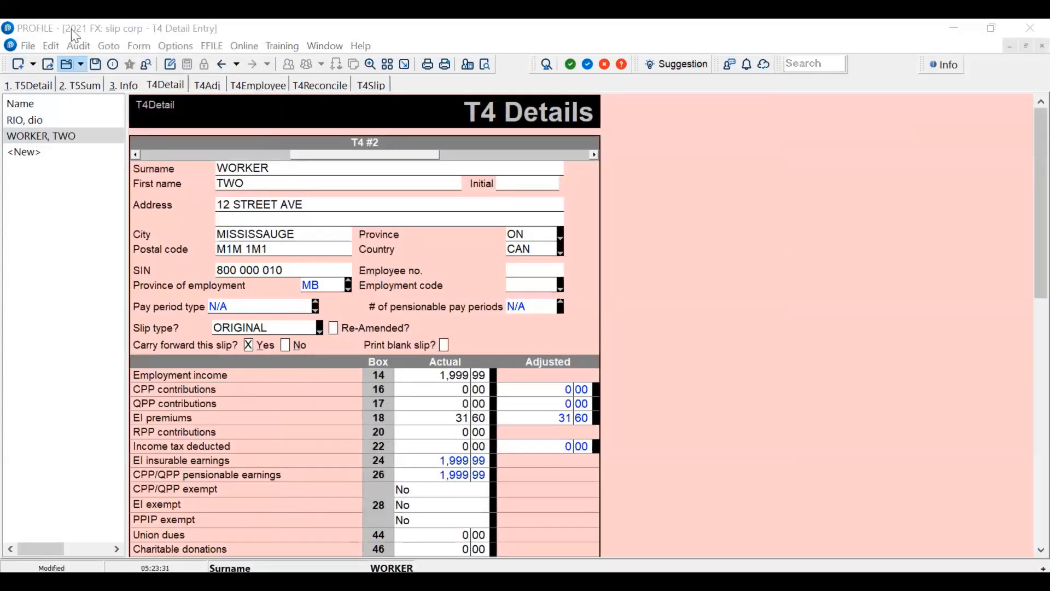
{"action": "left_click", "coordinate": [27, 45]}
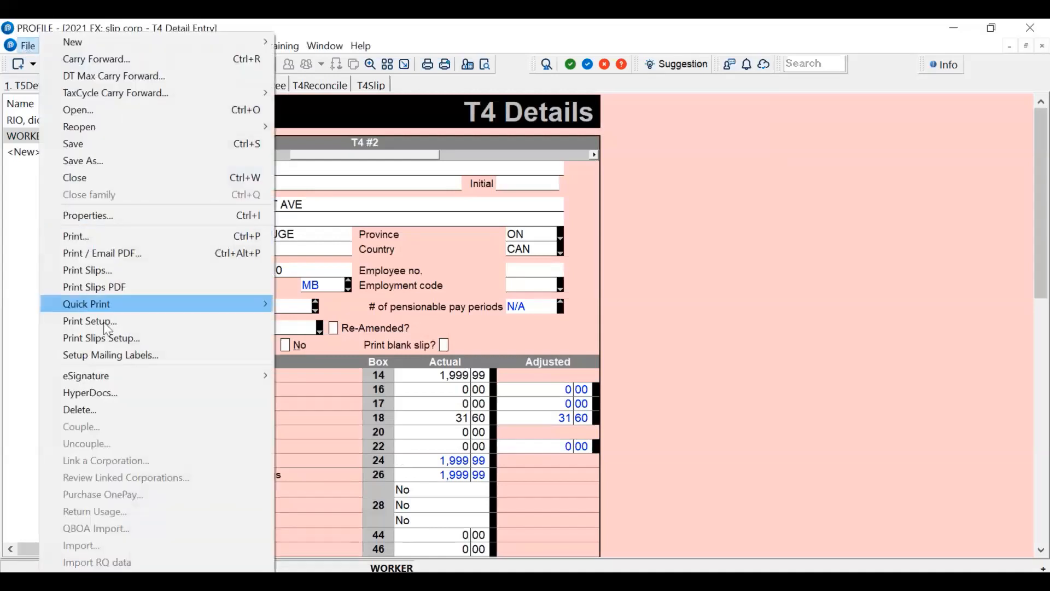
{"action": "left_click", "coordinate": [141, 285]}
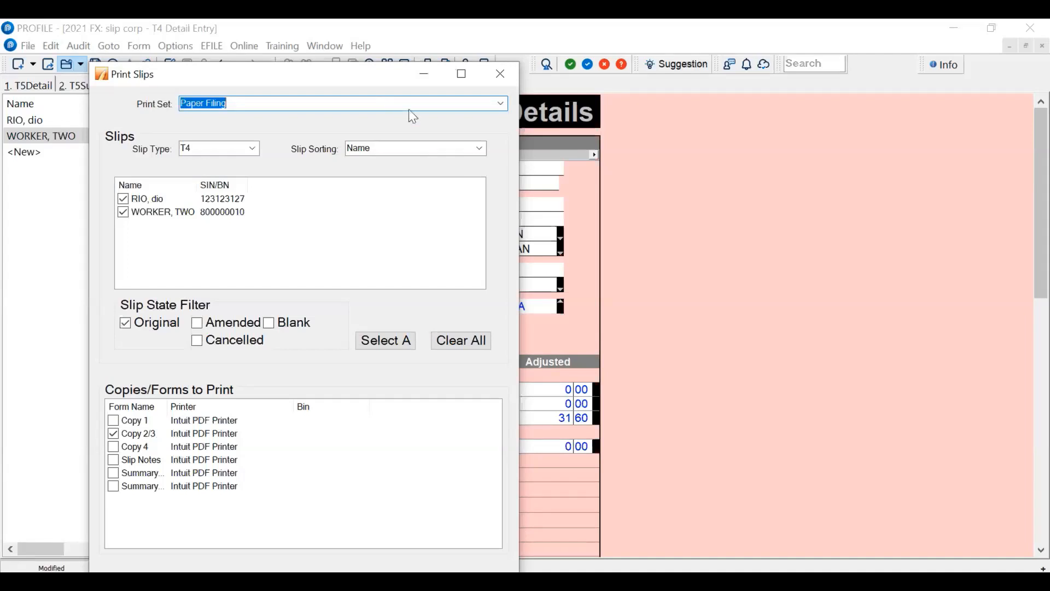
{"action": "left_click_drag", "start_coordinate": [368, 77], "coordinate": [405, 40]}
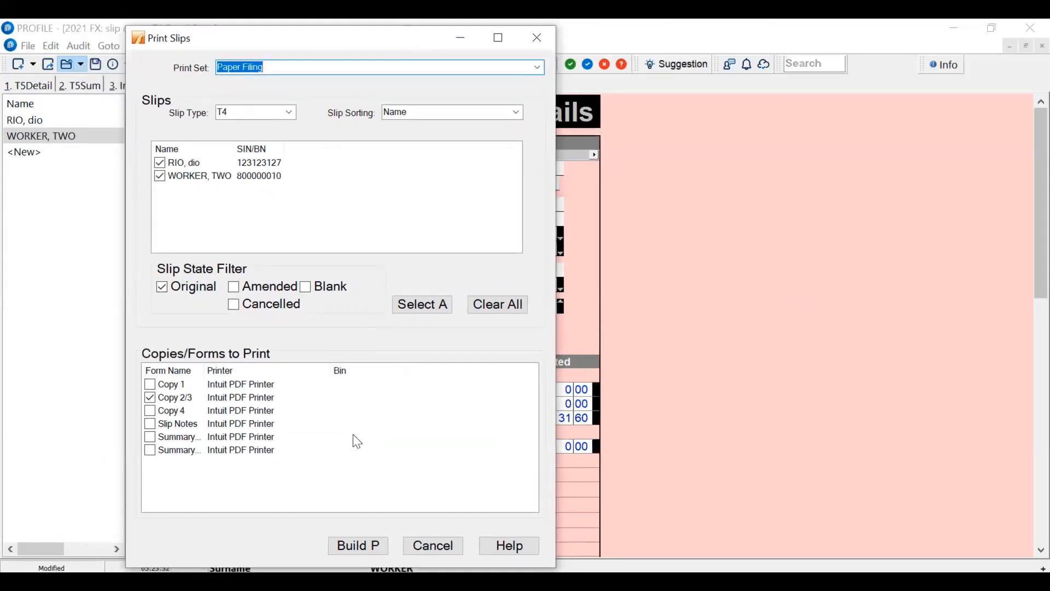
{"action": "left_click", "coordinate": [432, 545]}
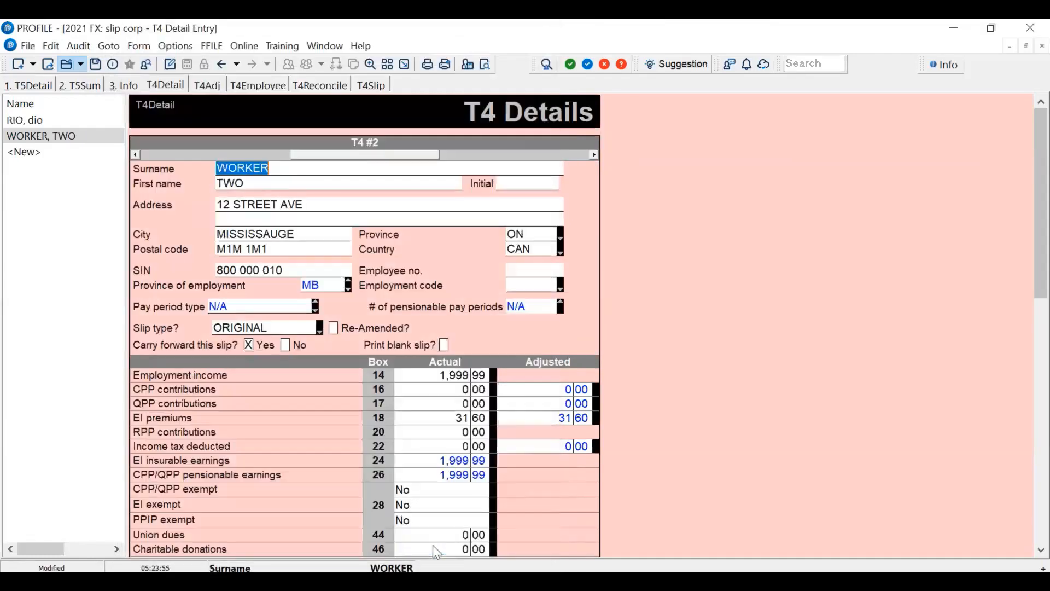
{"action": "left_click", "coordinate": [26, 45]}
{"action": "left_click", "coordinate": [160, 271]}
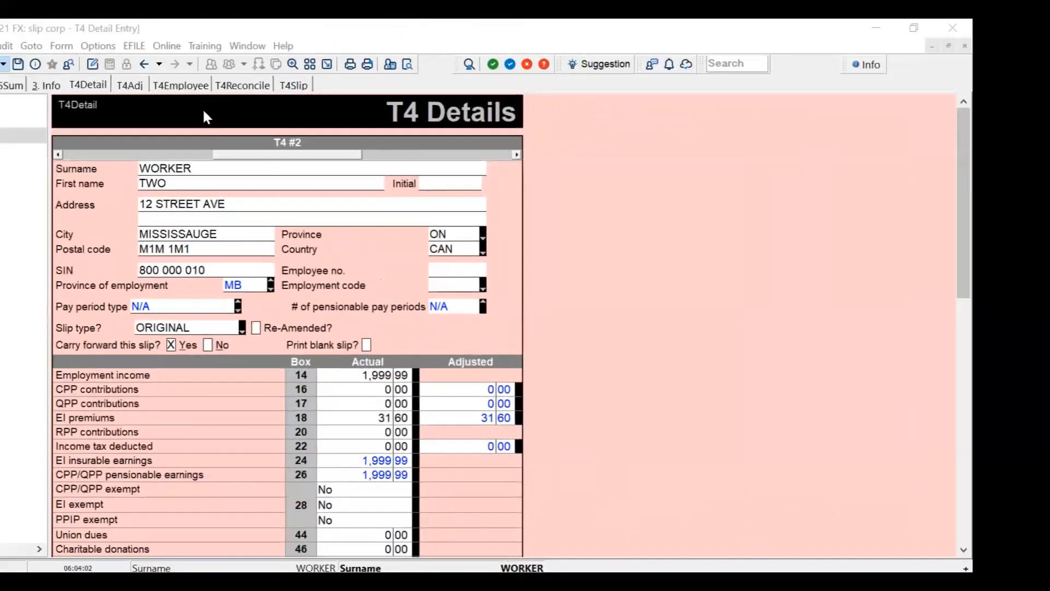
- Start a federal slips transmission and generate the XML file for the Original T4 slips
{"action": "left_click", "coordinate": [135, 47]}
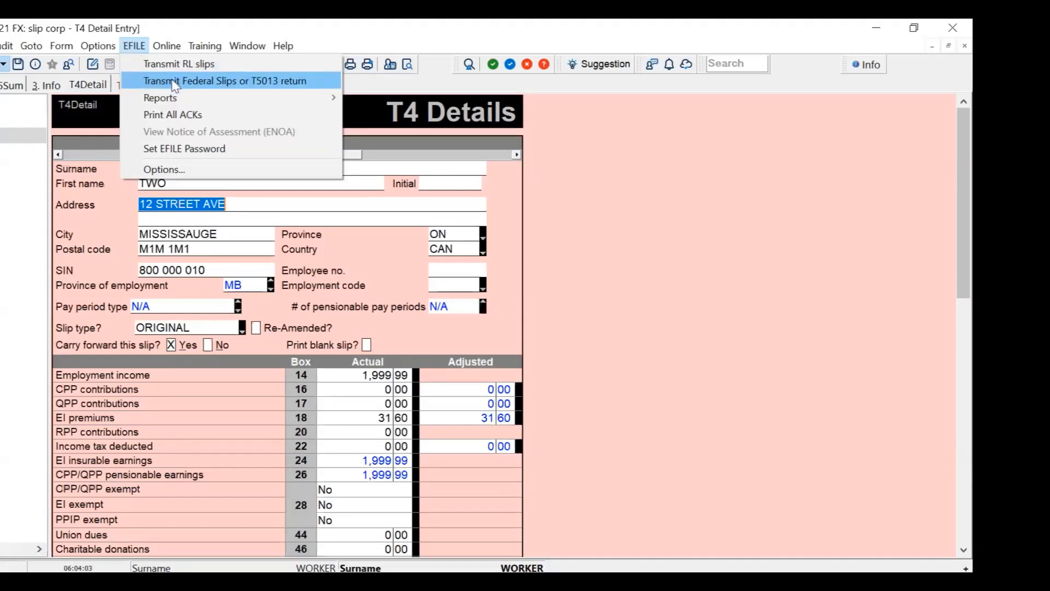
{"action": "left_click", "coordinate": [229, 85]}
{"action": "left_click_drag", "start_coordinate": [378, 148], "coordinate": [382, 93]}
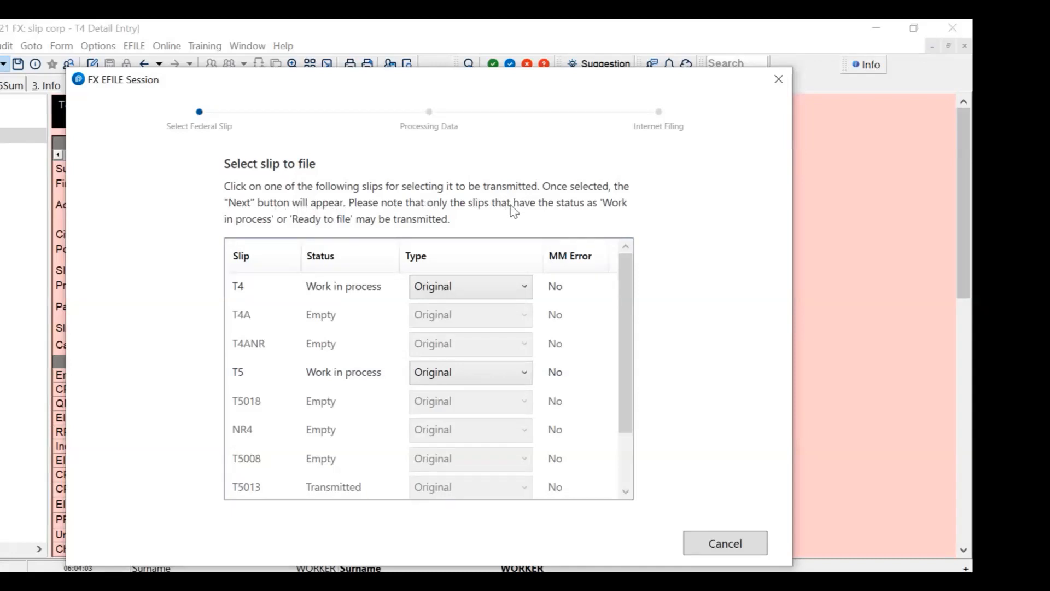
{"action": "left_click", "coordinate": [324, 295]}
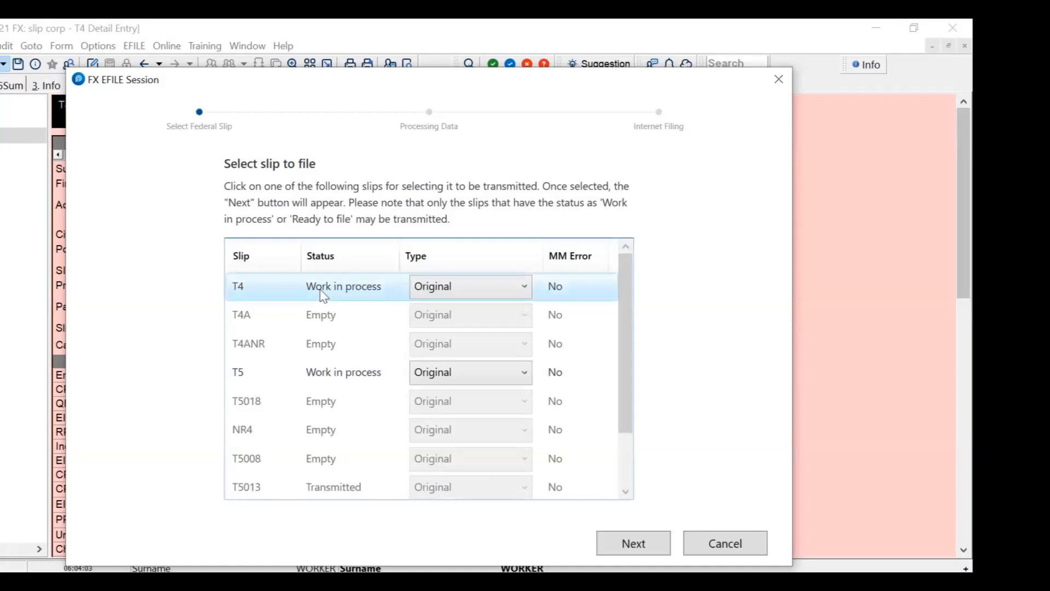
{"action": "left_click", "coordinate": [634, 544]}
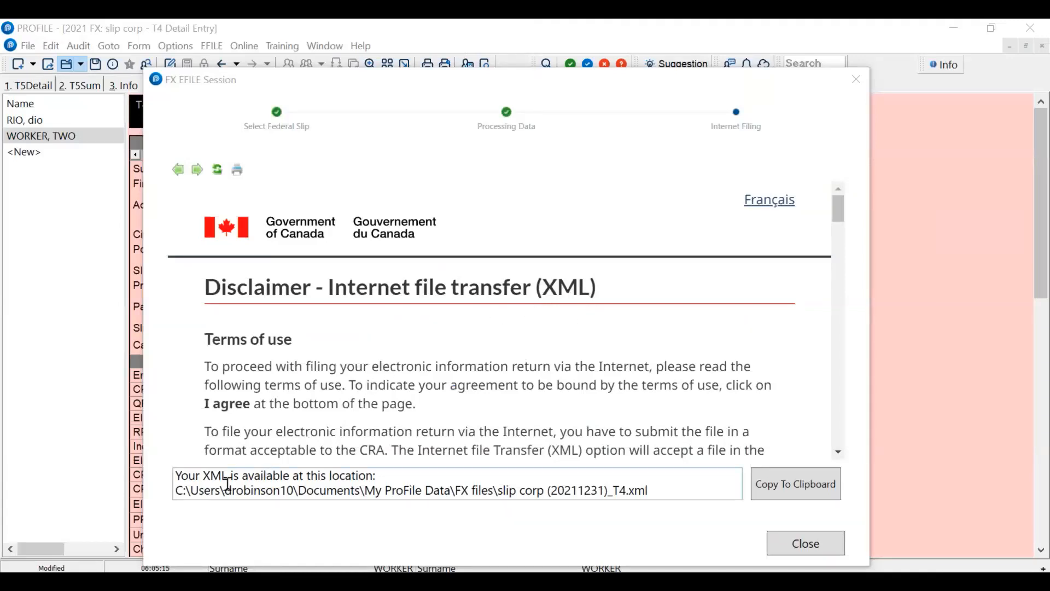
- Highlight the T4 XML file name and agree to the CRA Internet file transfer terms of use
{"action": "double_click", "coordinate": [509, 491]}
{"action": "left_click_drag", "start_coordinate": [604, 491], "coordinate": [650, 491]}
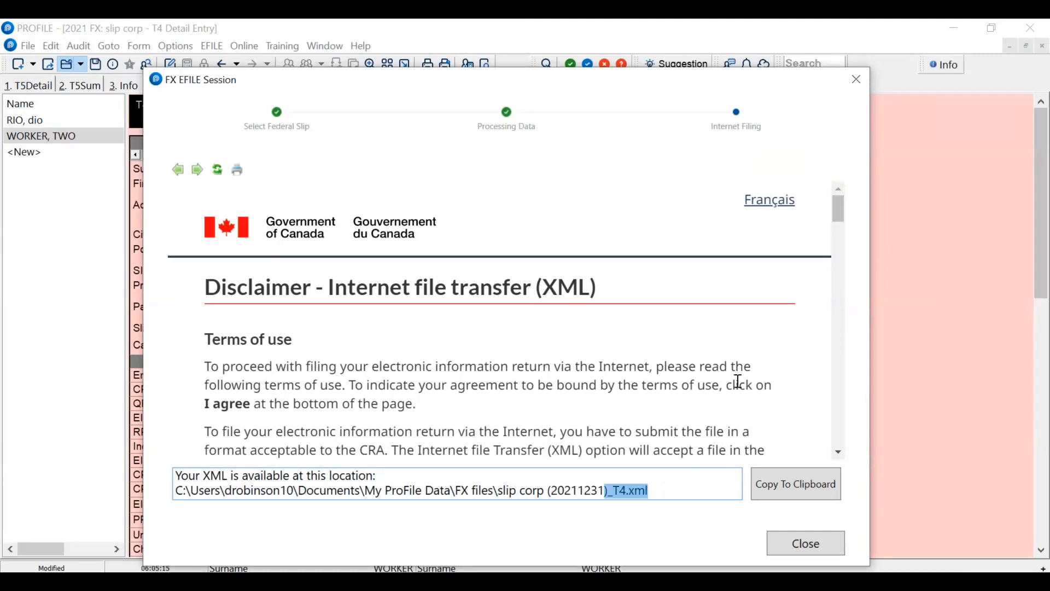
{"action": "left_click_drag", "start_coordinate": [836, 213], "coordinate": [858, 391]}
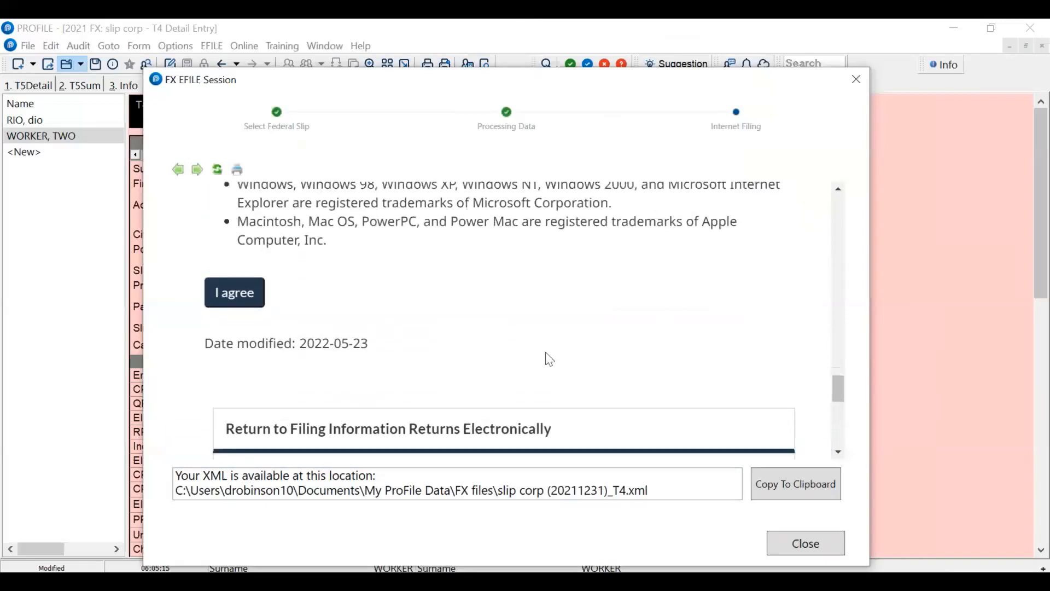
{"action": "left_click", "coordinate": [235, 296]}
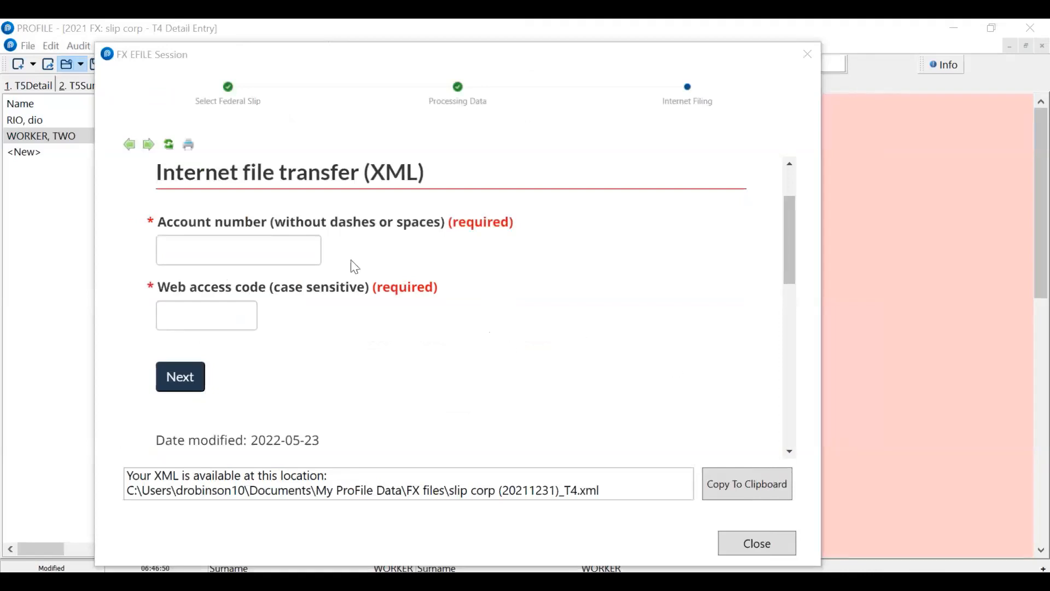
- Examine the required account number and web access code fields and the XML file name, and close the EFILE session
{"action": "left_click", "coordinate": [190, 245]}
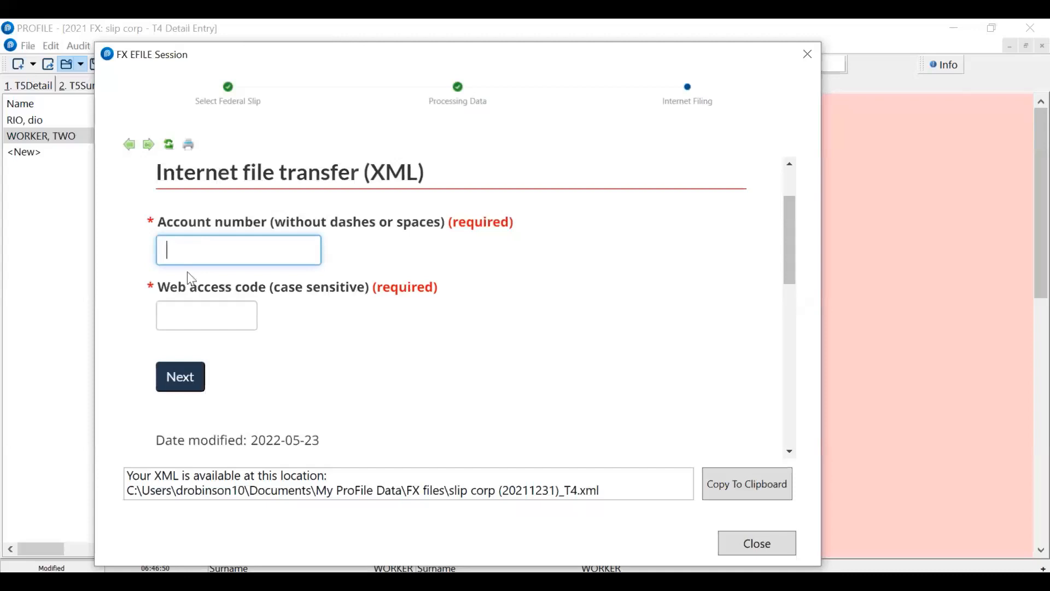
{"action": "left_click", "coordinate": [189, 312]}
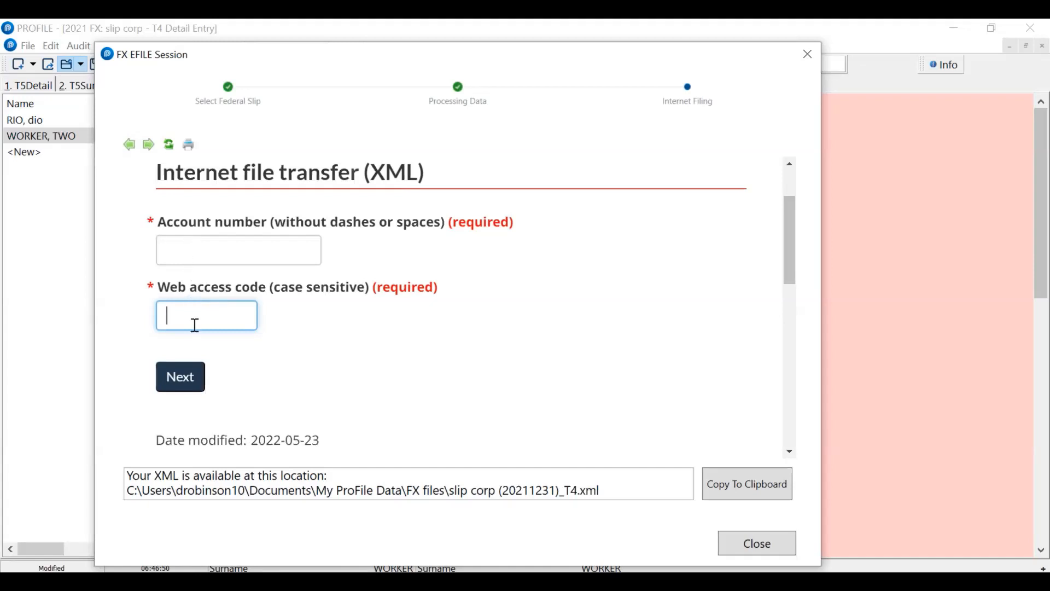
{"action": "left_click", "coordinate": [186, 259]}
{"action": "left_click", "coordinate": [176, 316]}
{"action": "left_click", "coordinate": [171, 246]}
{"action": "left_click", "coordinate": [183, 309]}
{"action": "left_click_drag", "start_coordinate": [565, 491], "coordinate": [630, 493]}
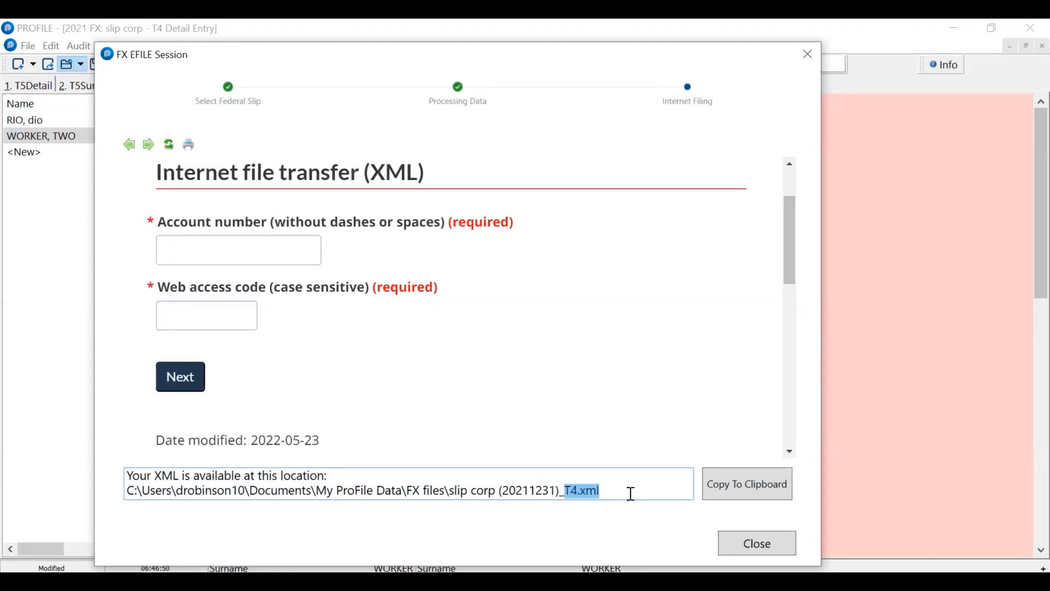
{"action": "left_click", "coordinate": [741, 539]}
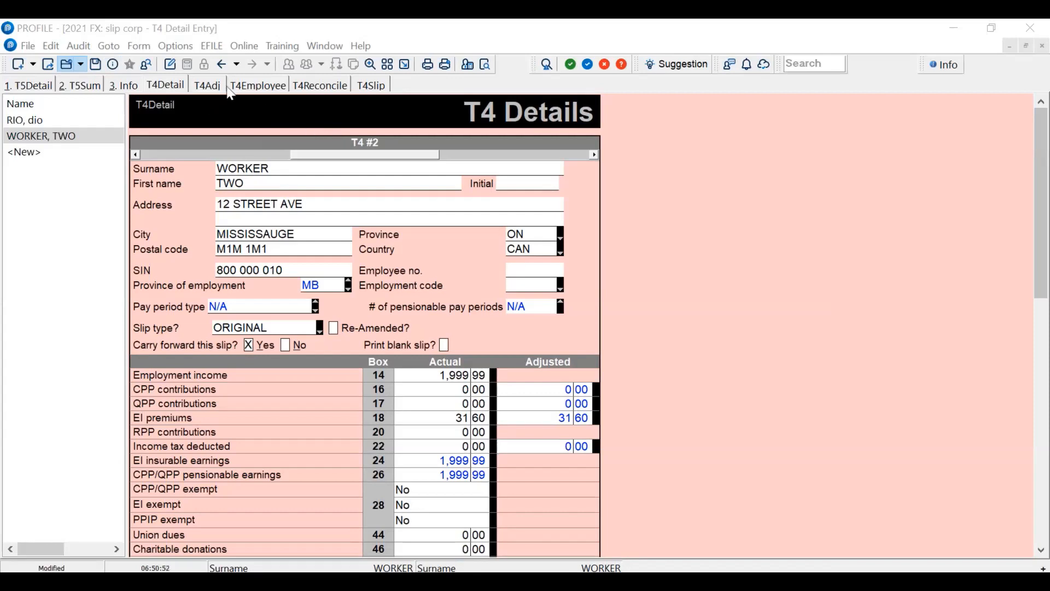
- Set the T4 EFiling status to EFILED in the file properties and save them
{"action": "left_click", "coordinate": [113, 64]}
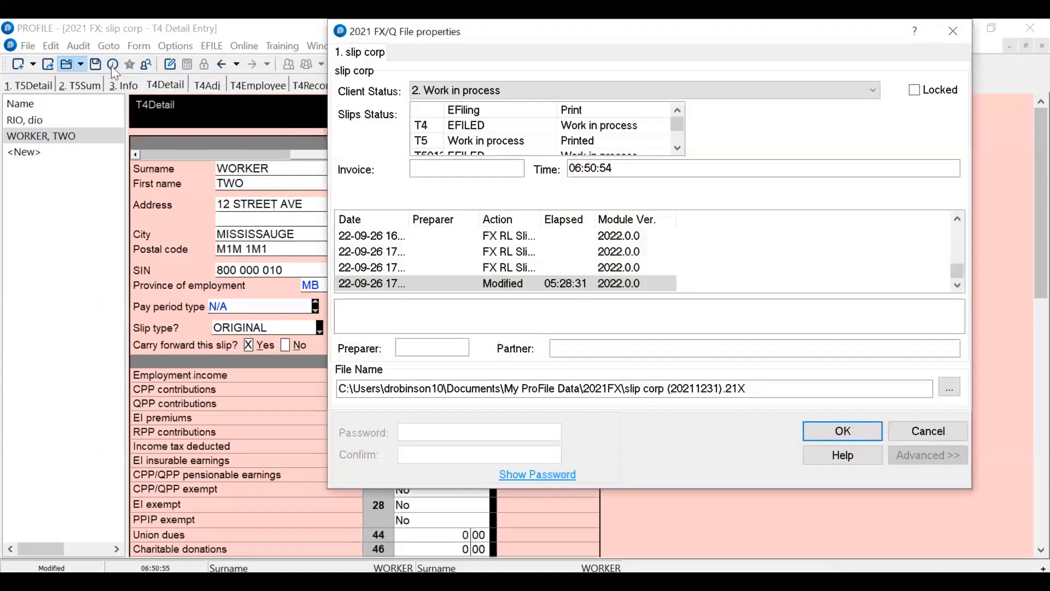
{"action": "left_click", "coordinate": [501, 124]}
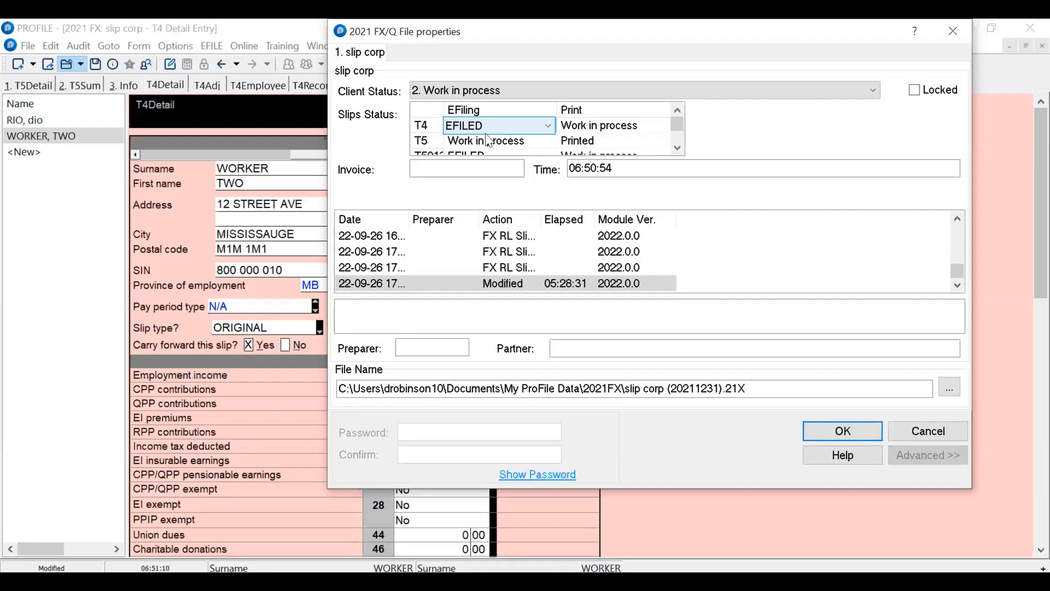
{"action": "left_click", "coordinate": [475, 126]}
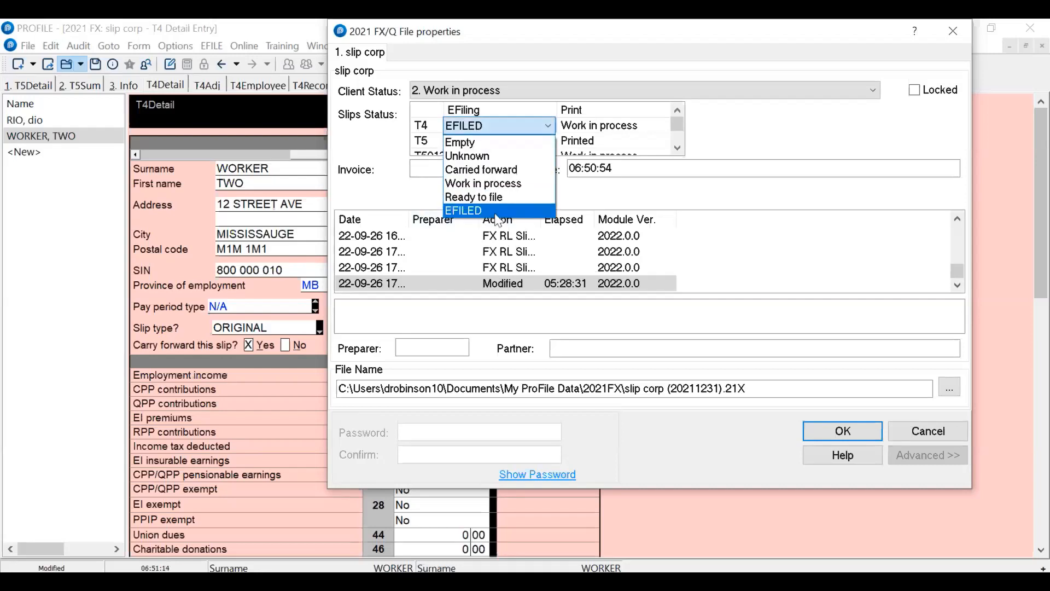
{"action": "left_click", "coordinate": [497, 212]}
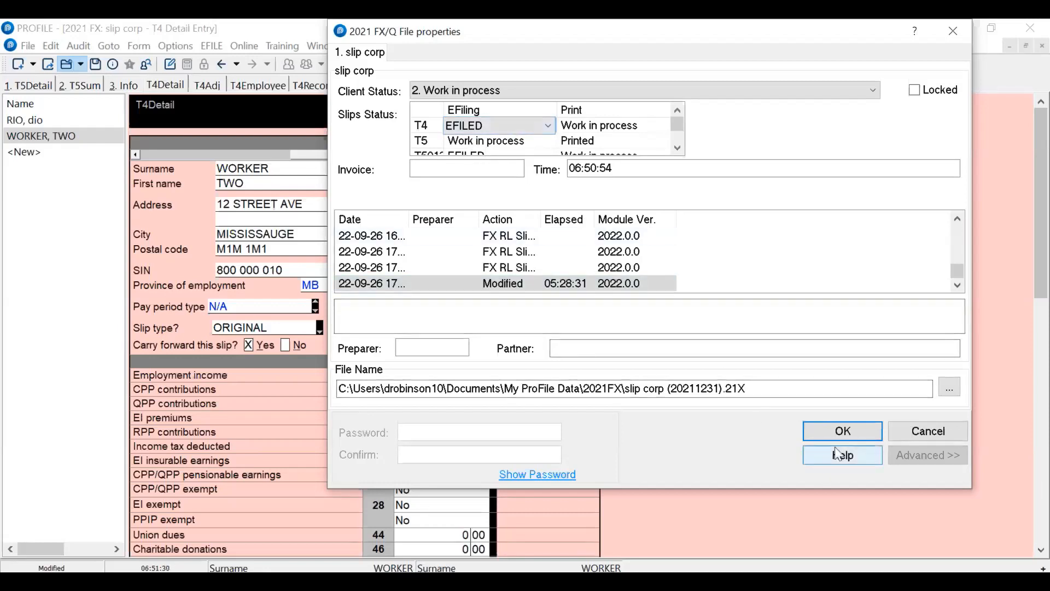
{"action": "left_click", "coordinate": [841, 430]}
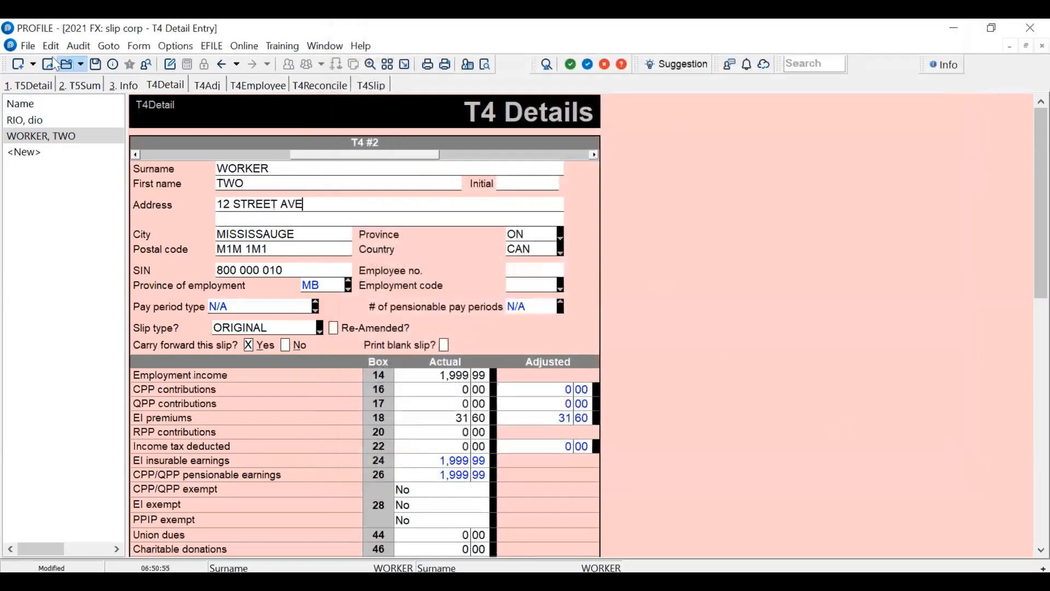
- Examine the internet filing File ID field in the Taxation Year section of the Info form
{"action": "left_click", "coordinate": [123, 85]}
{"action": "left_click_drag", "start_coordinate": [1042, 404], "coordinate": [1003, 162]}
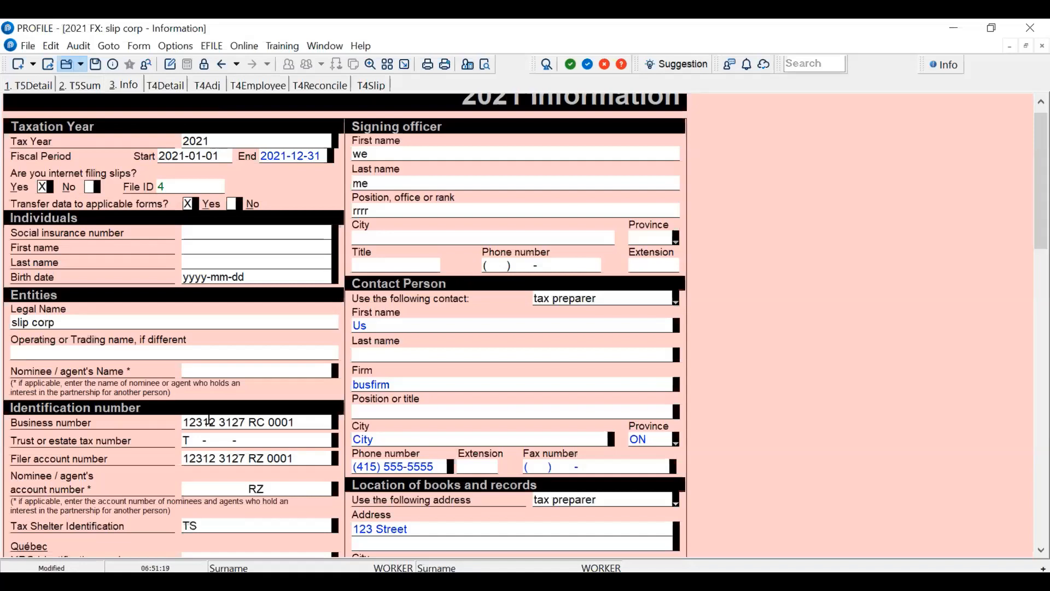
{"action": "left_click", "coordinate": [171, 186]}
{"action": "left_click", "coordinate": [211, 260]}
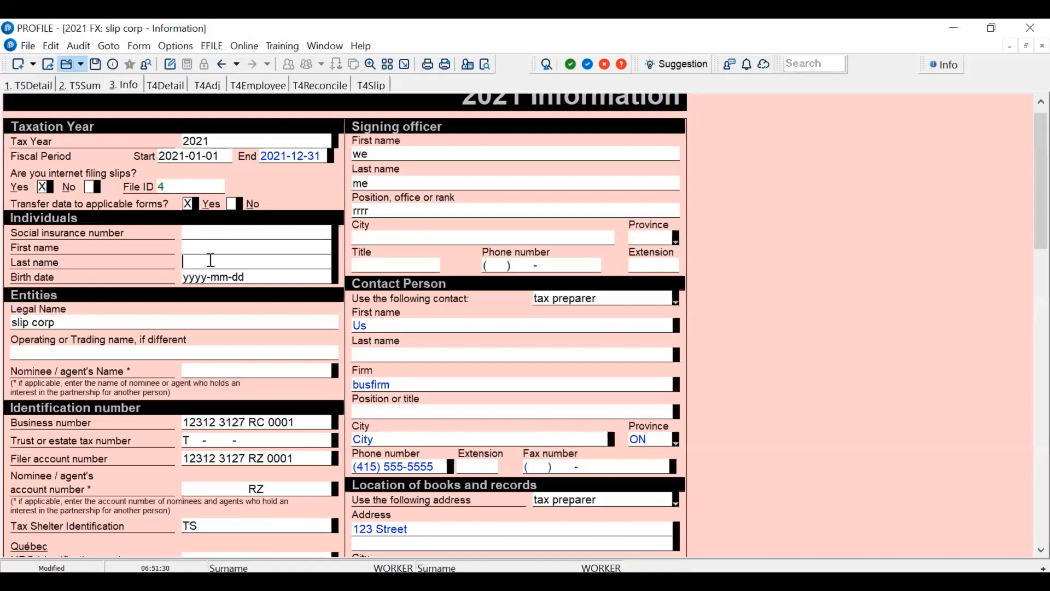
{"action": "left_click", "coordinate": [162, 189]}
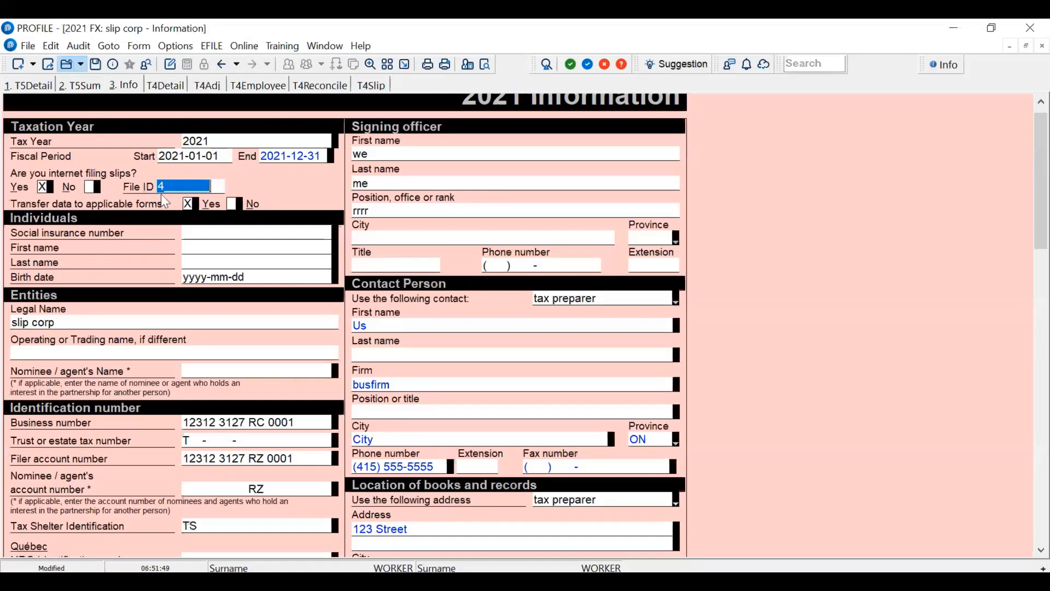
{"action": "left_click", "coordinate": [219, 187]}
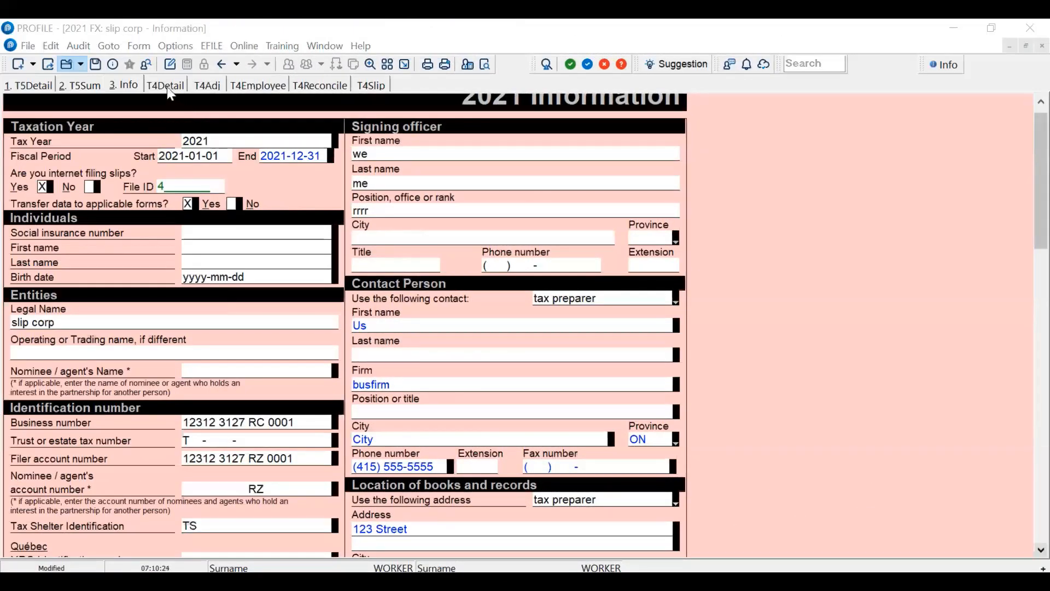
- Set the income tax deducted in box 22 of the second employee's T4 slip to 500.00
{"action": "left_click", "coordinate": [167, 87]}
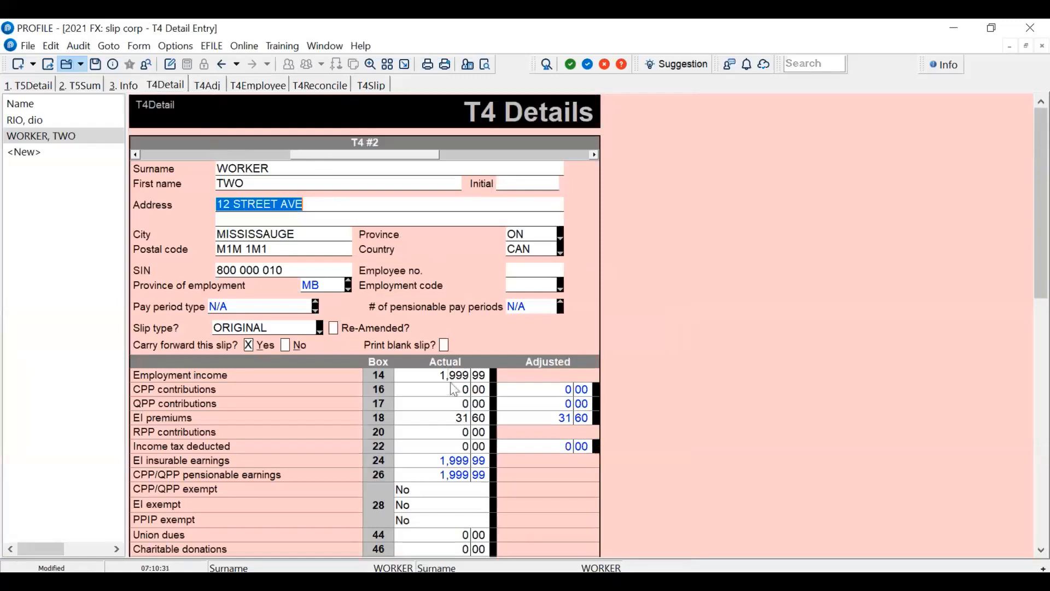
{"action": "scroll", "coordinate": [454, 388], "scroll_direction": "down", "scroll_amount": 3}
{"action": "scroll", "coordinate": [897, 368], "scroll_direction": "down", "scroll_amount": 3}
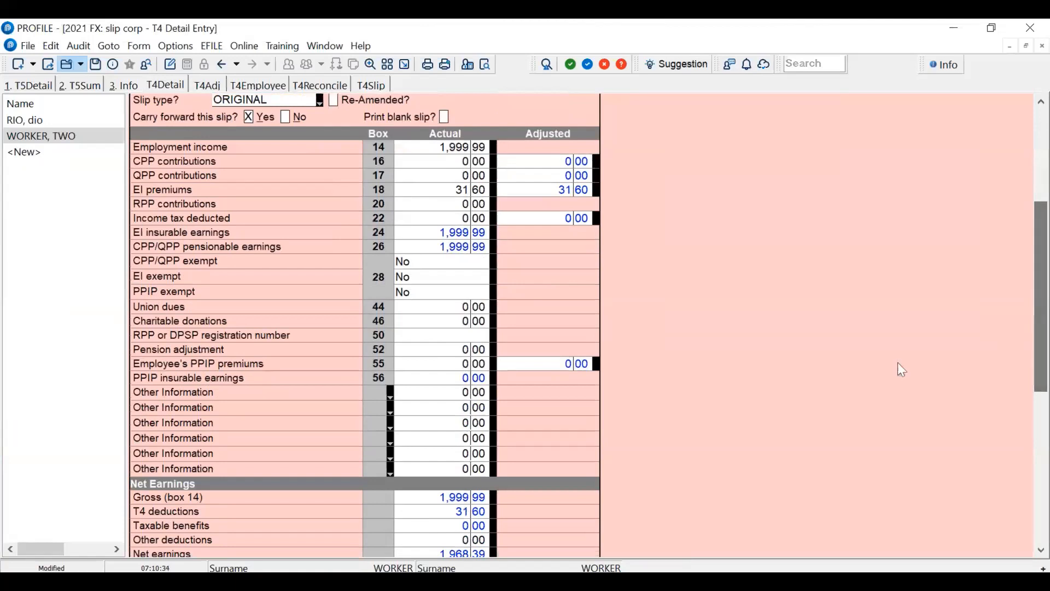
{"action": "left_click", "coordinate": [433, 208]}
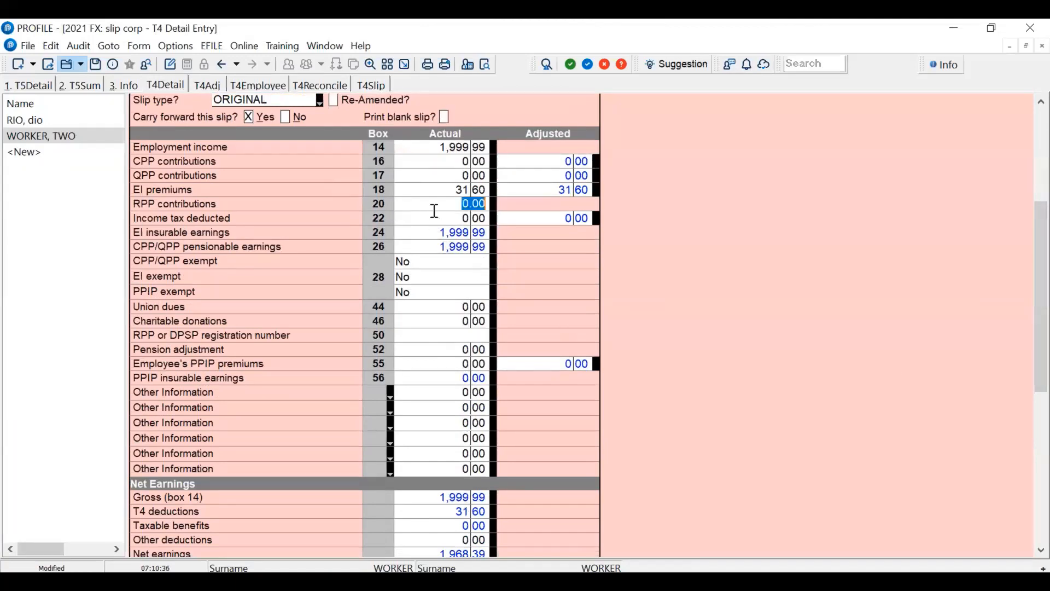
{"action": "left_click", "coordinate": [439, 219]}
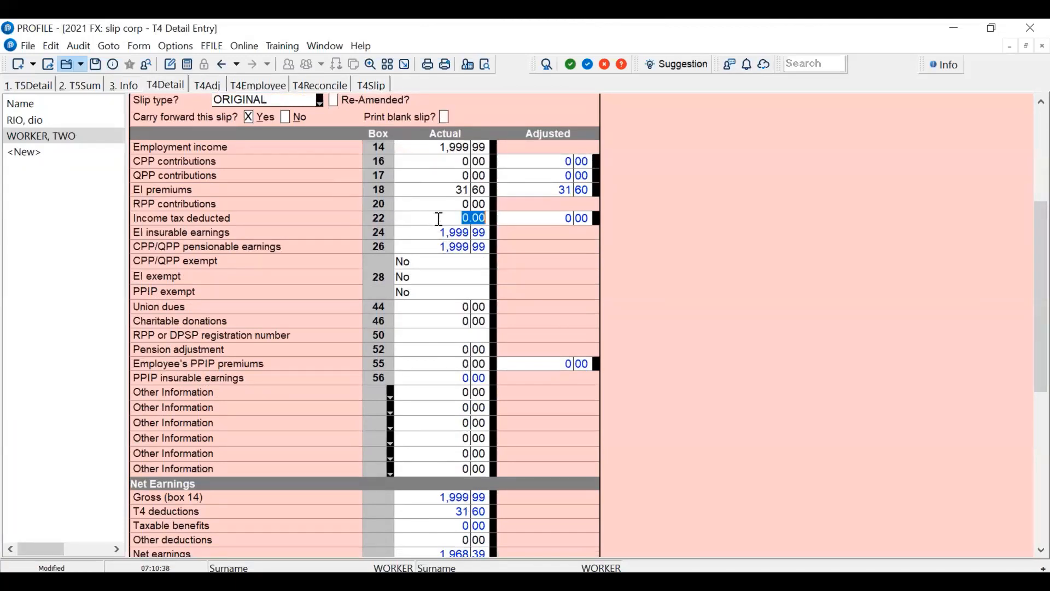
{"action": "type", "text": "500.00"}
{"action": "key", "text": "Tab"}
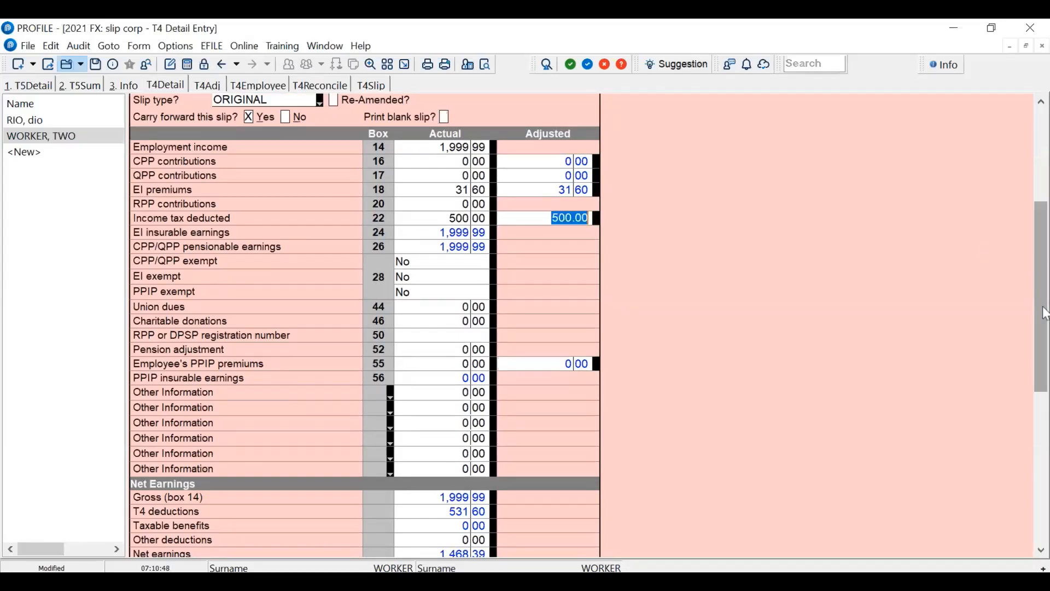
- Change the second employee's T4 slip type to AMENDED
{"action": "left_click_drag", "start_coordinate": [1045, 312], "coordinate": [1044, 252]}
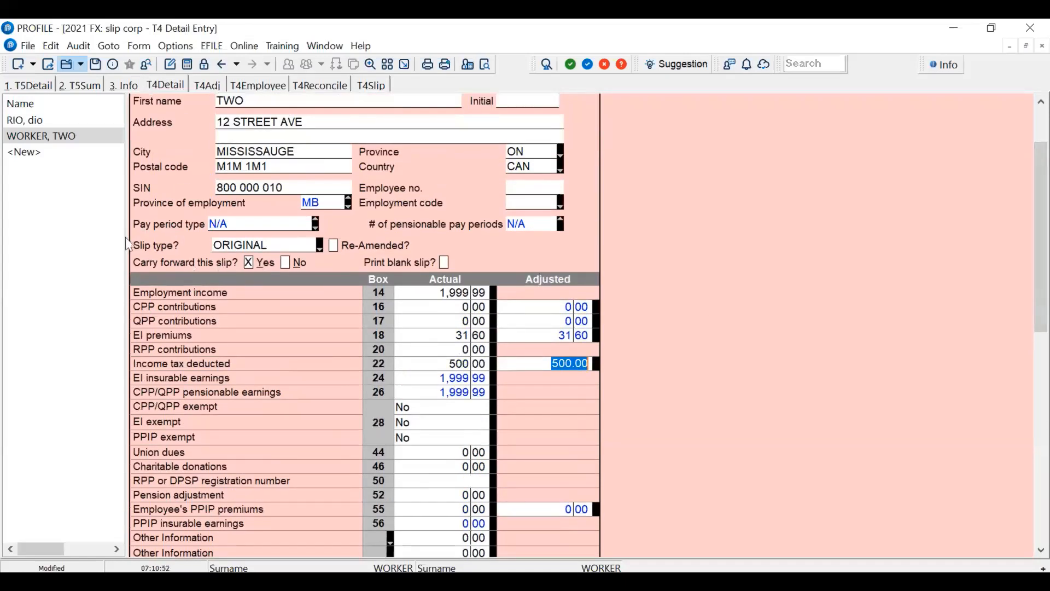
{"action": "left_click", "coordinate": [319, 245]}
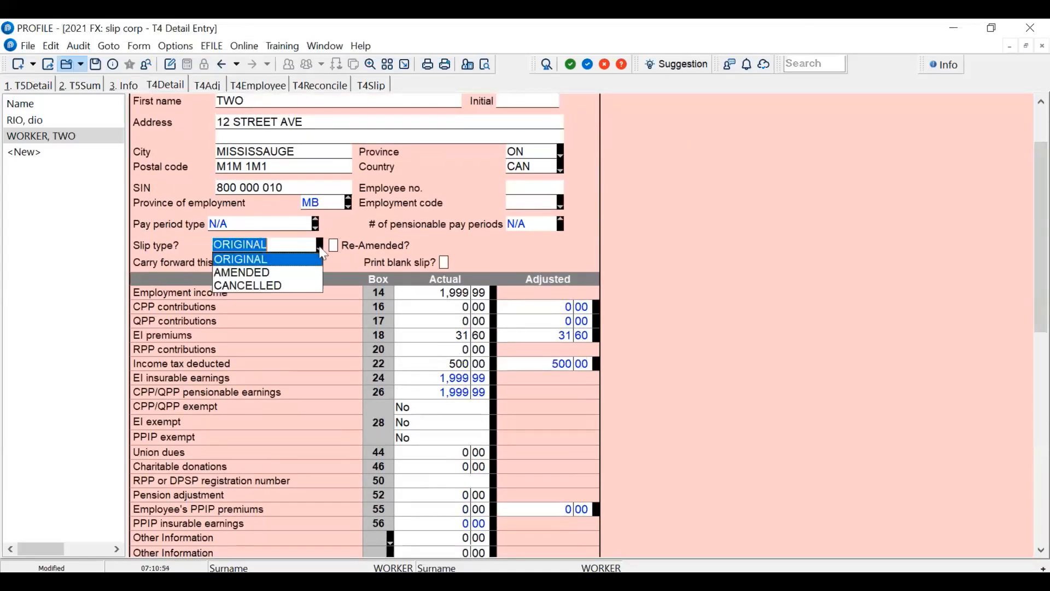
{"action": "left_click", "coordinate": [303, 273]}
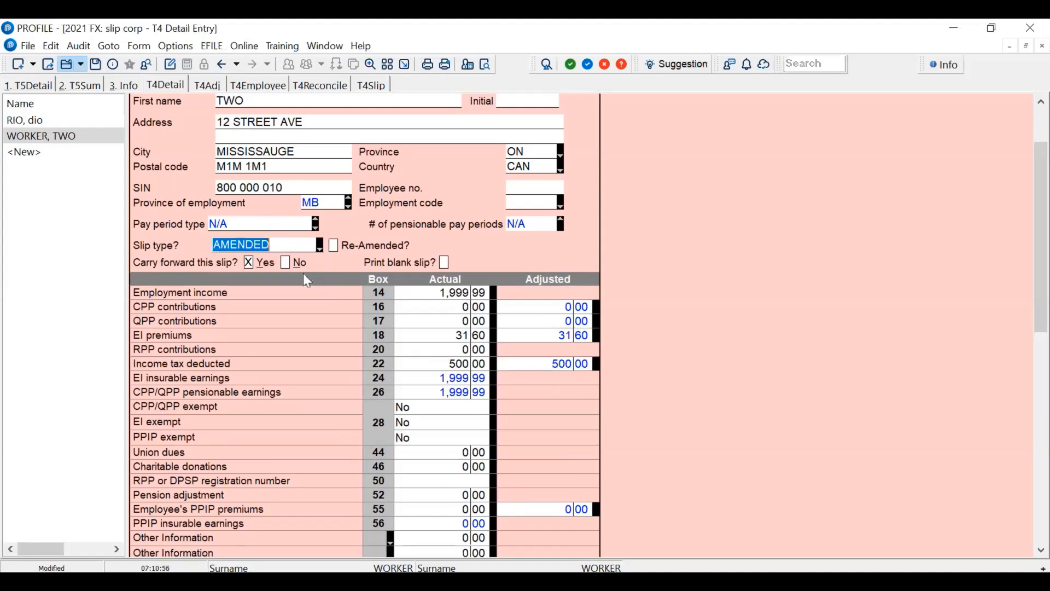
{"action": "left_click", "coordinate": [422, 346]}
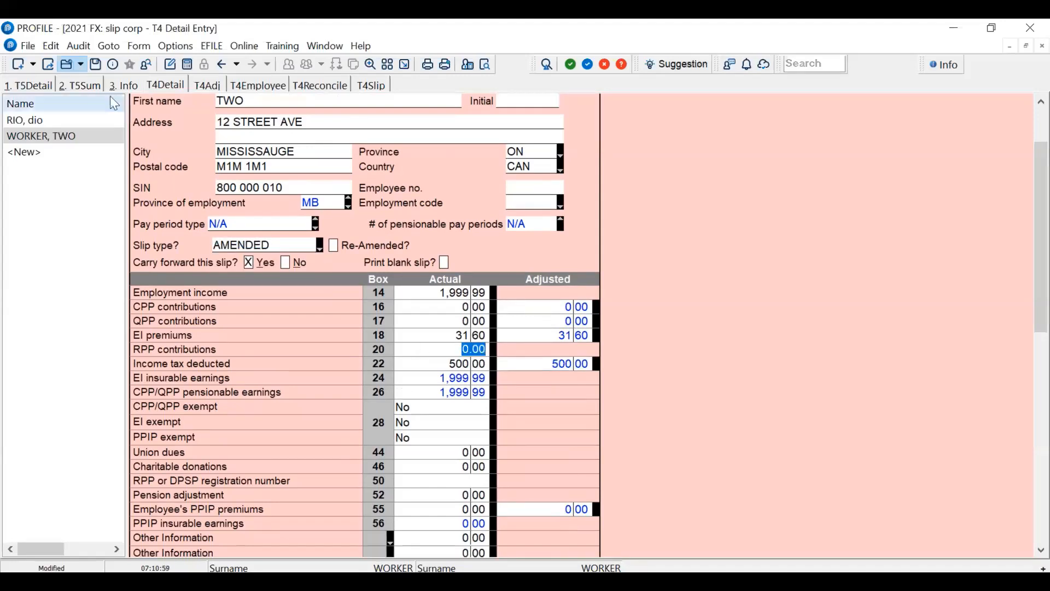
- Set the T4 EFiling status to Ready to file in the file properties and save them
{"action": "left_click", "coordinate": [113, 63]}
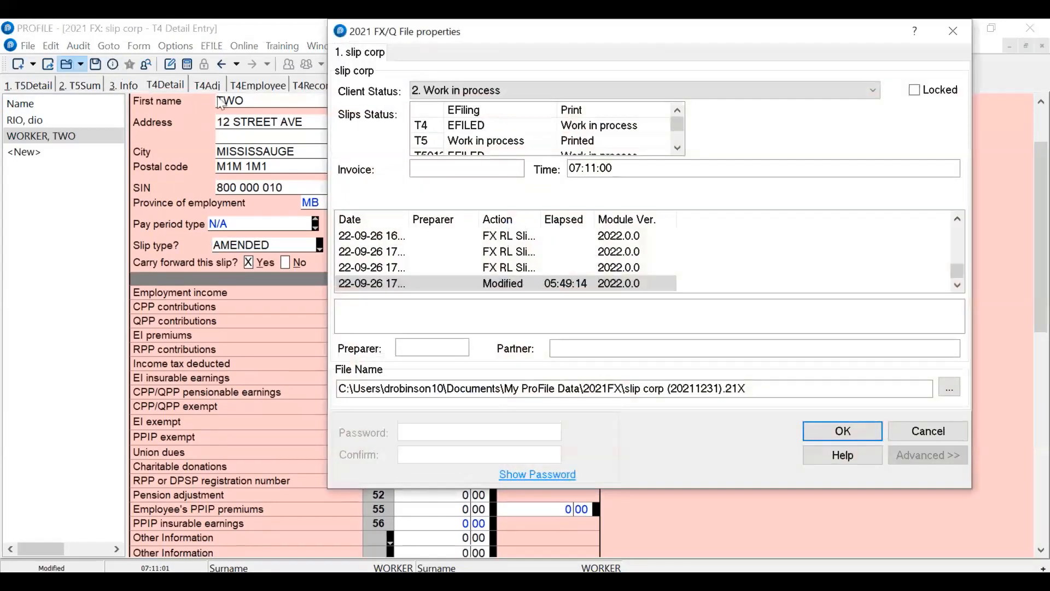
{"action": "left_click", "coordinate": [491, 125]}
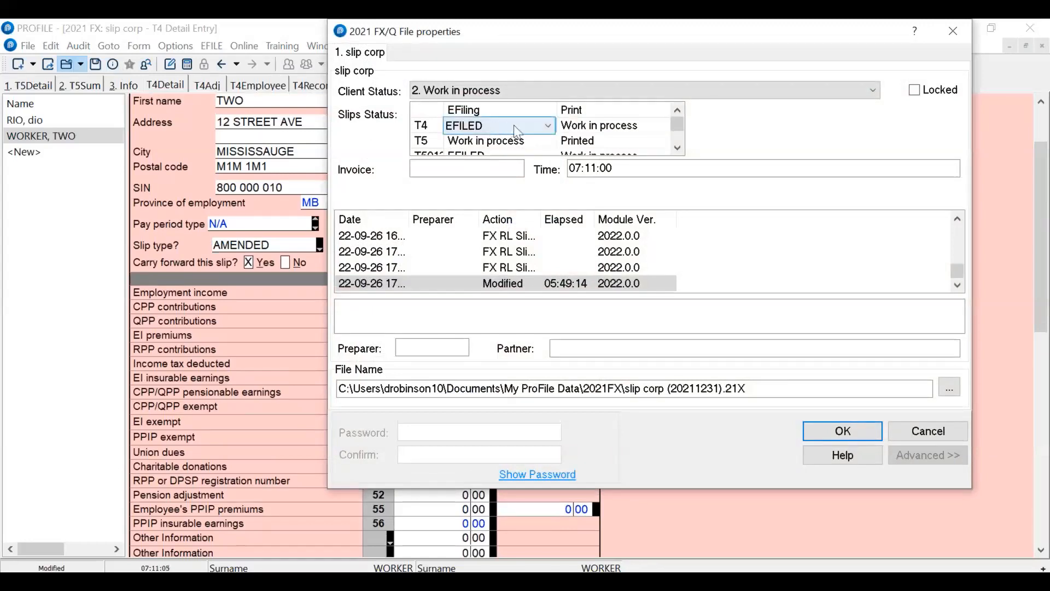
{"action": "left_click", "coordinate": [548, 125]}
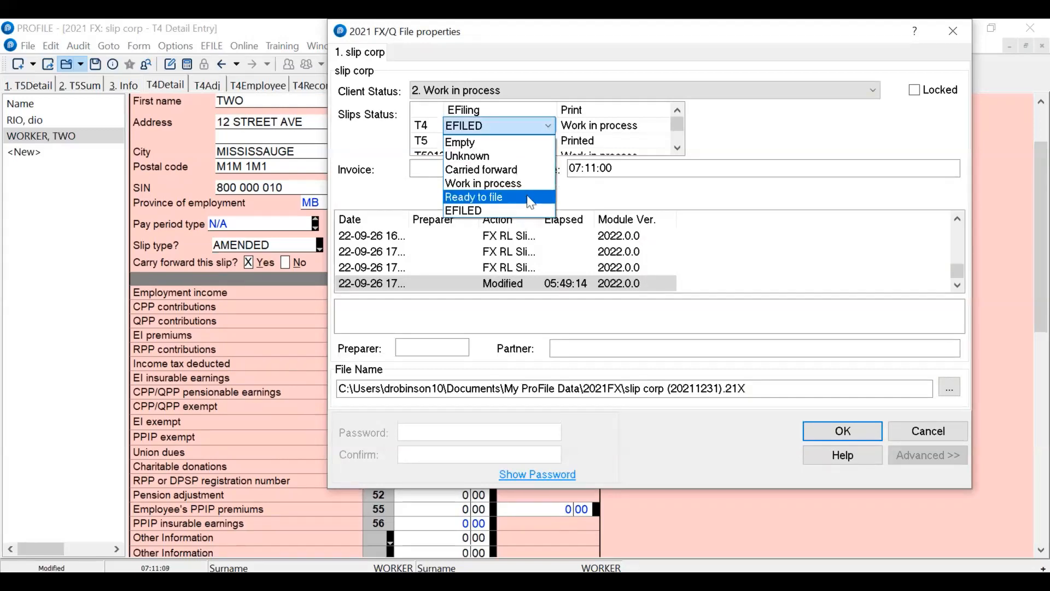
{"action": "left_click", "coordinate": [528, 198]}
{"action": "left_click", "coordinate": [828, 434]}
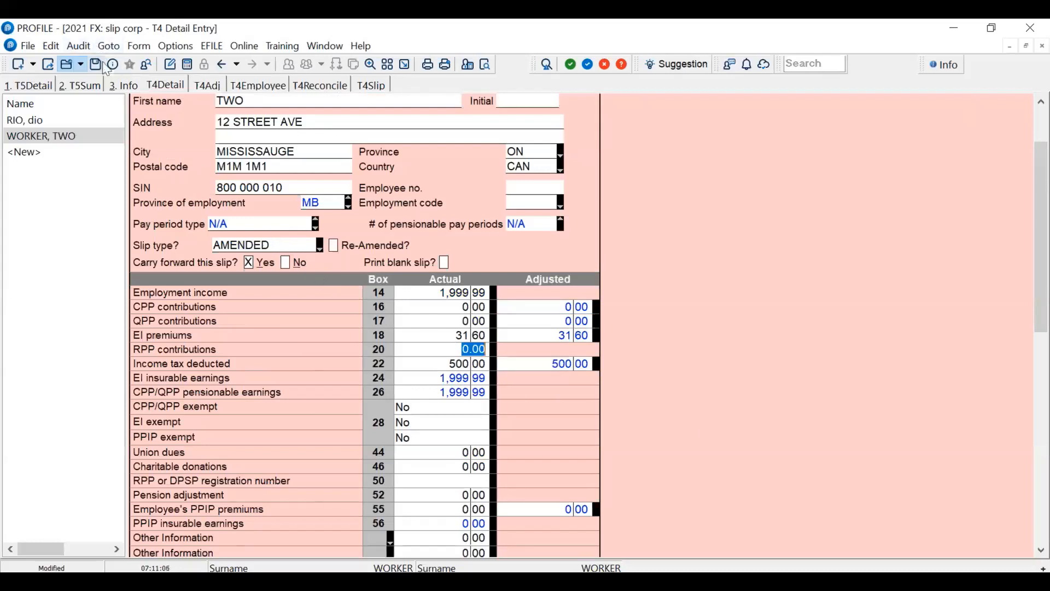
- Start a federal slip transmission for the T4 slips with the type Amended, and cancel the EFILE session before processing
{"action": "left_click", "coordinate": [214, 47]}
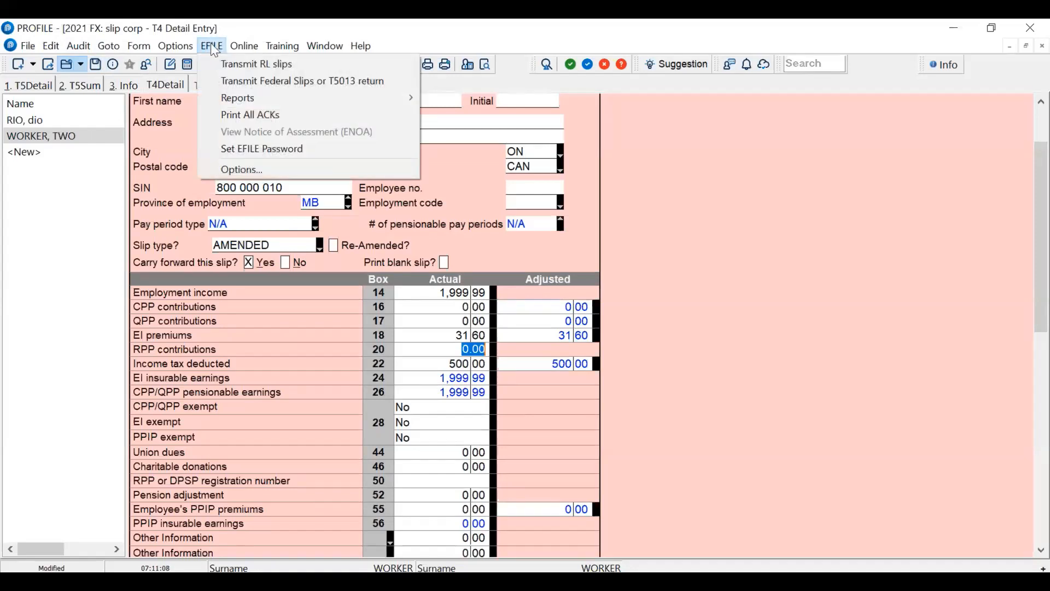
{"action": "left_click", "coordinate": [288, 80]}
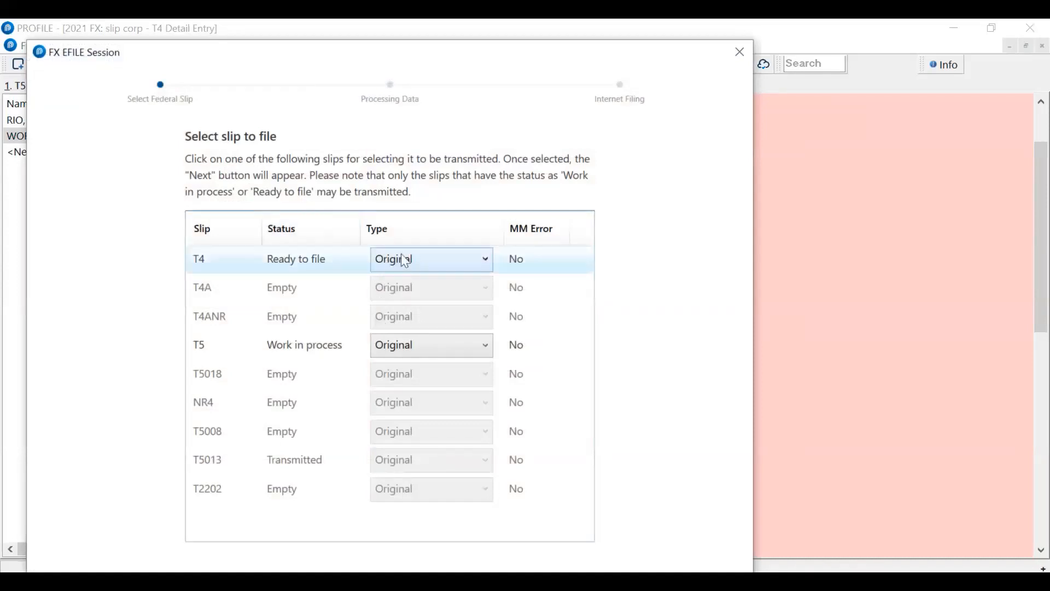
{"action": "left_click", "coordinate": [326, 261]}
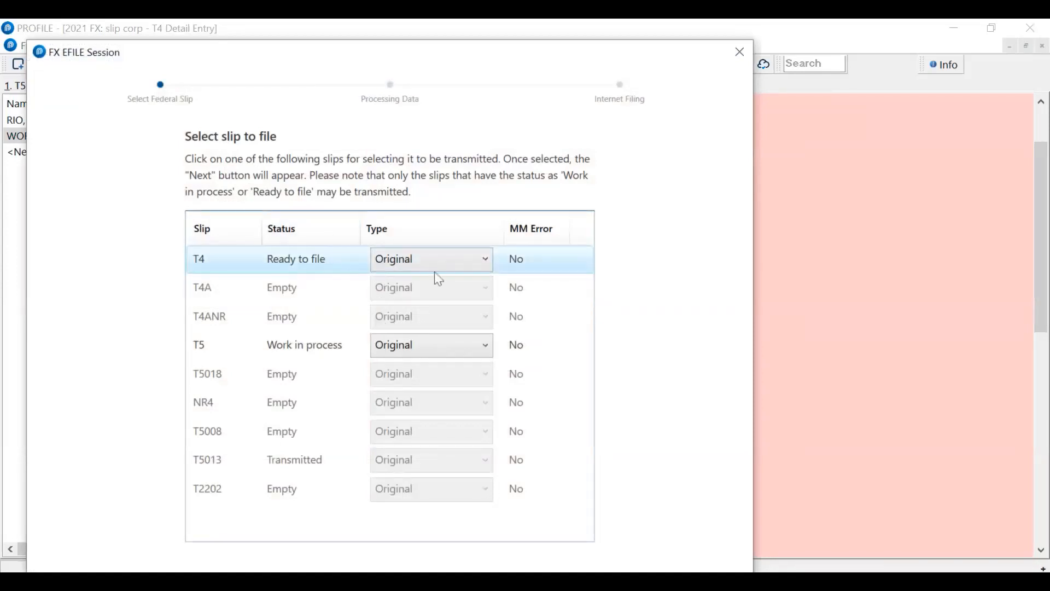
{"action": "left_click", "coordinate": [485, 259]}
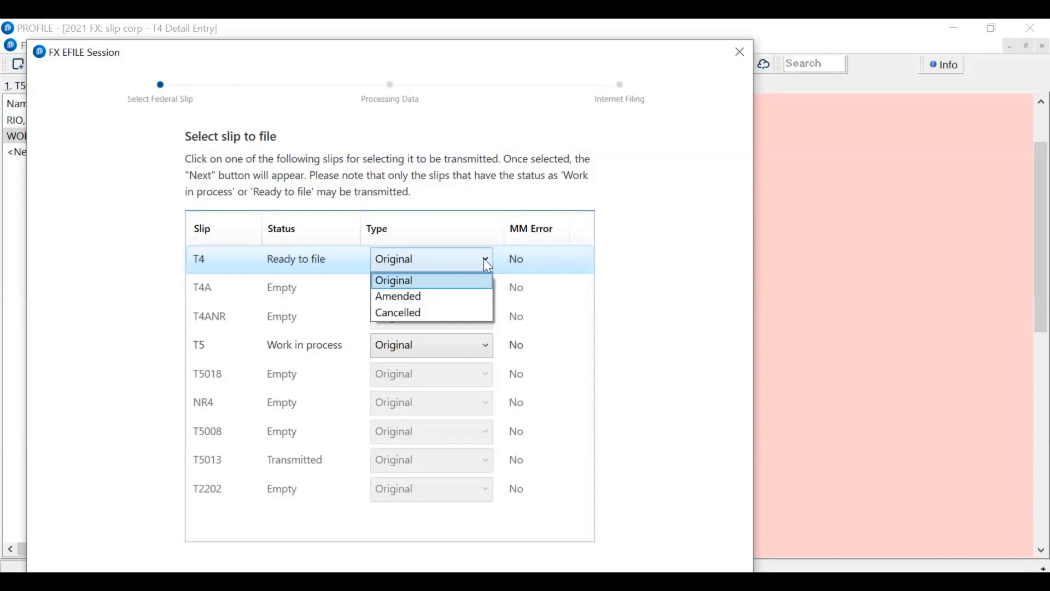
{"action": "left_click", "coordinate": [468, 296]}
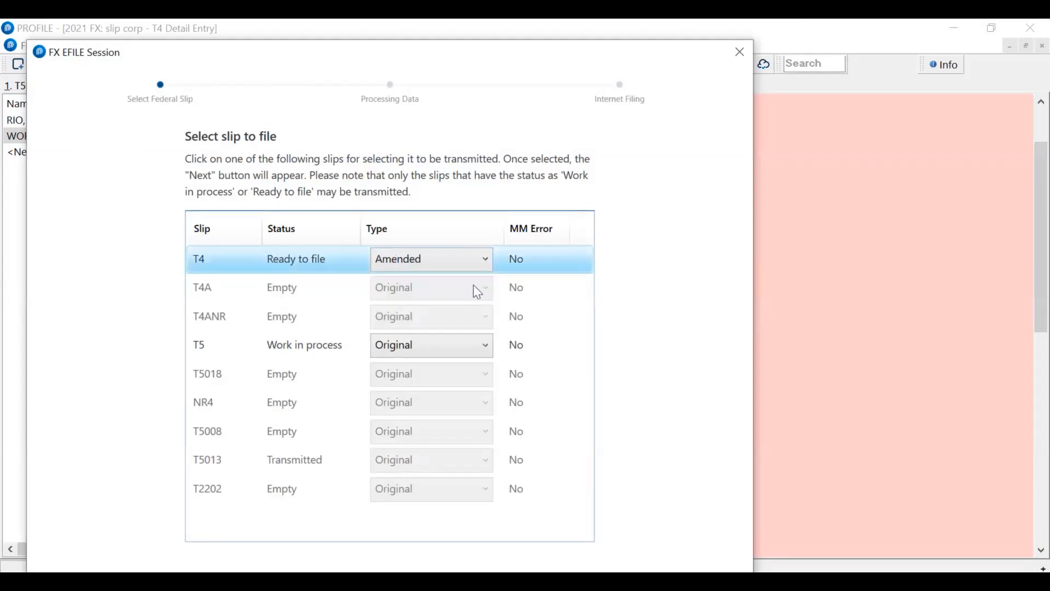
{"action": "left_click_drag", "start_coordinate": [499, 119], "coordinate": [512, 75]}
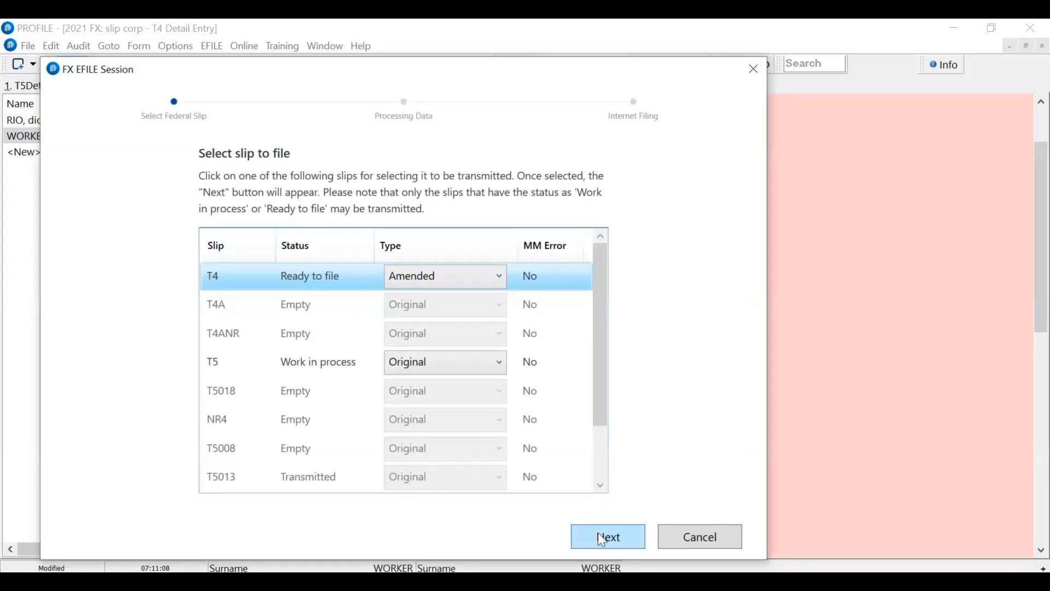
{"action": "left_click", "coordinate": [698, 541]}
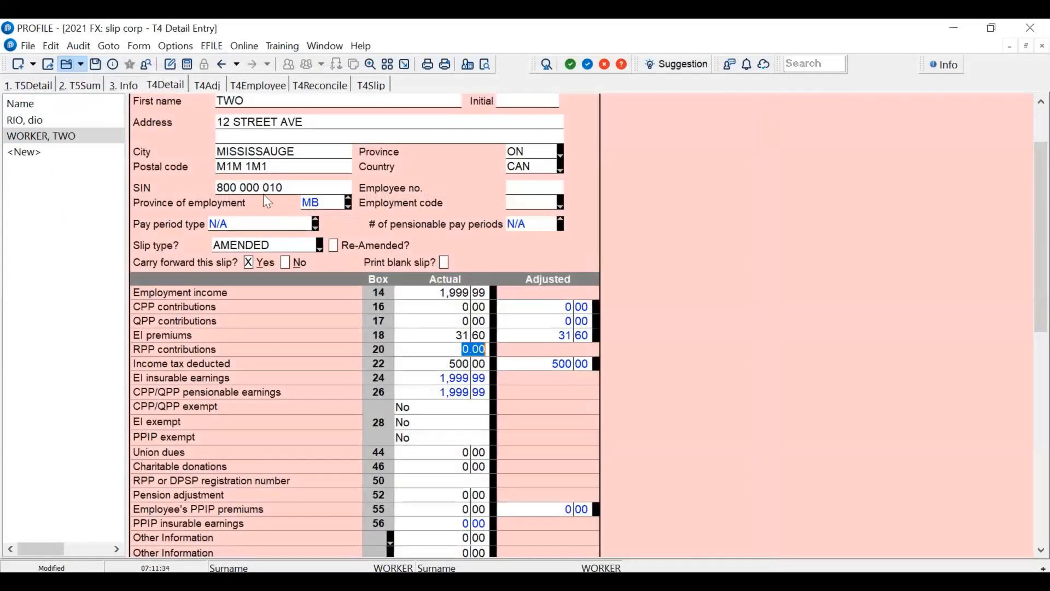
- Change the first employee's T4 slip type to CANCELLED
{"action": "left_click", "coordinate": [45, 119]}
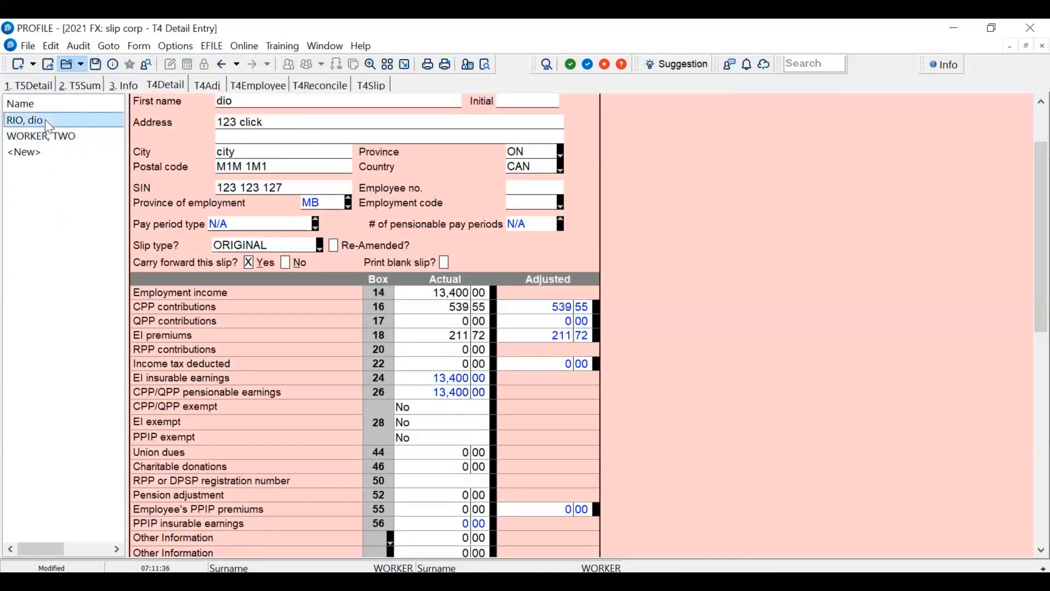
{"action": "left_click", "coordinate": [320, 246]}
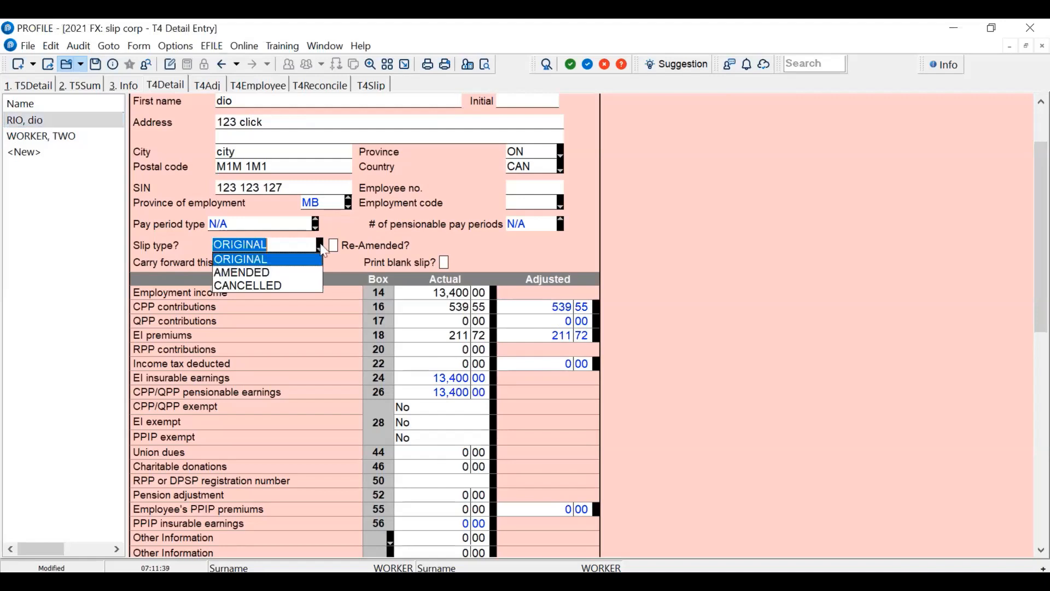
{"action": "left_click", "coordinate": [305, 286]}
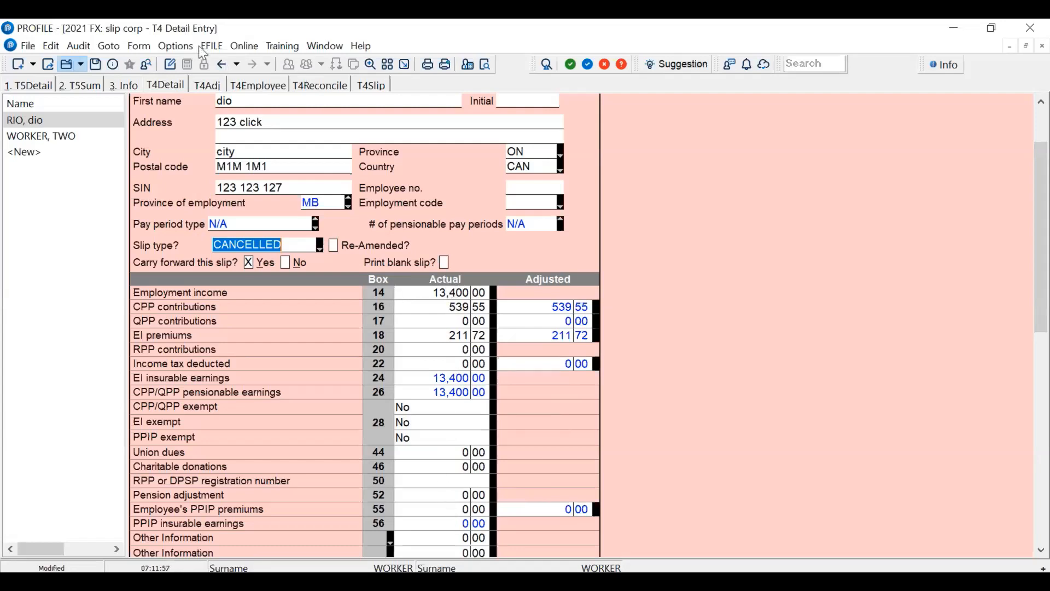
- Process a federal transmission of the T4 slips with the type Cancelled, and close the EFILE session
{"action": "left_click", "coordinate": [213, 47]}
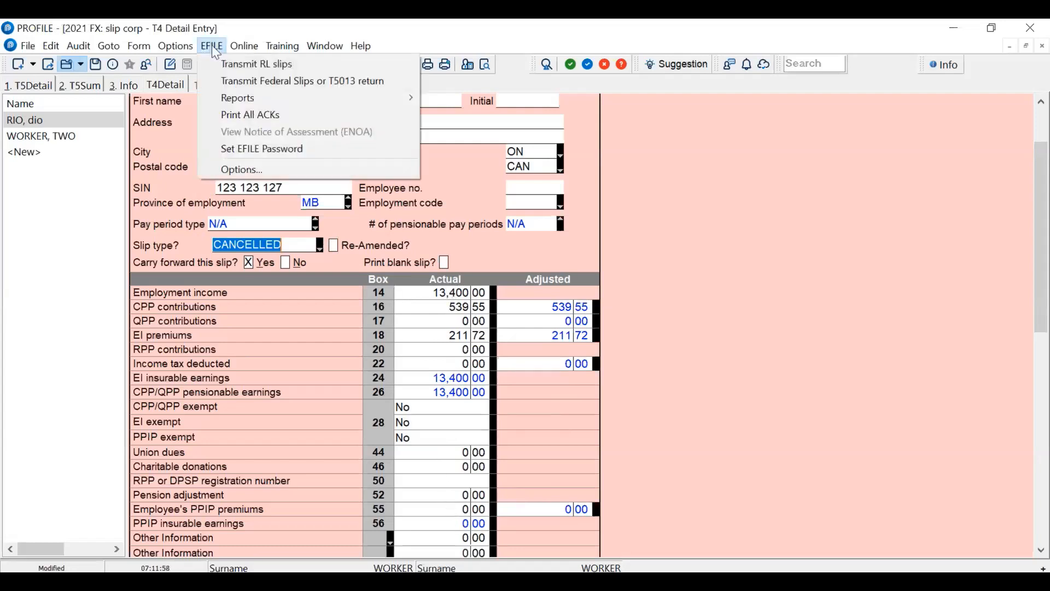
{"action": "left_click", "coordinate": [260, 81]}
{"action": "left_click", "coordinate": [330, 279]}
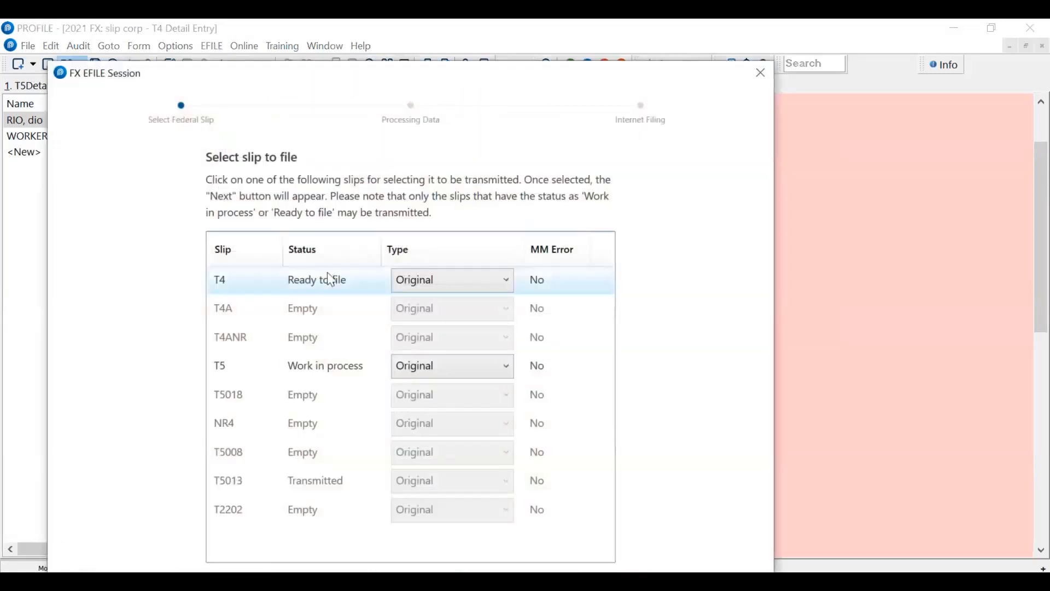
{"action": "left_click", "coordinate": [502, 279]}
{"action": "left_click", "coordinate": [468, 330]}
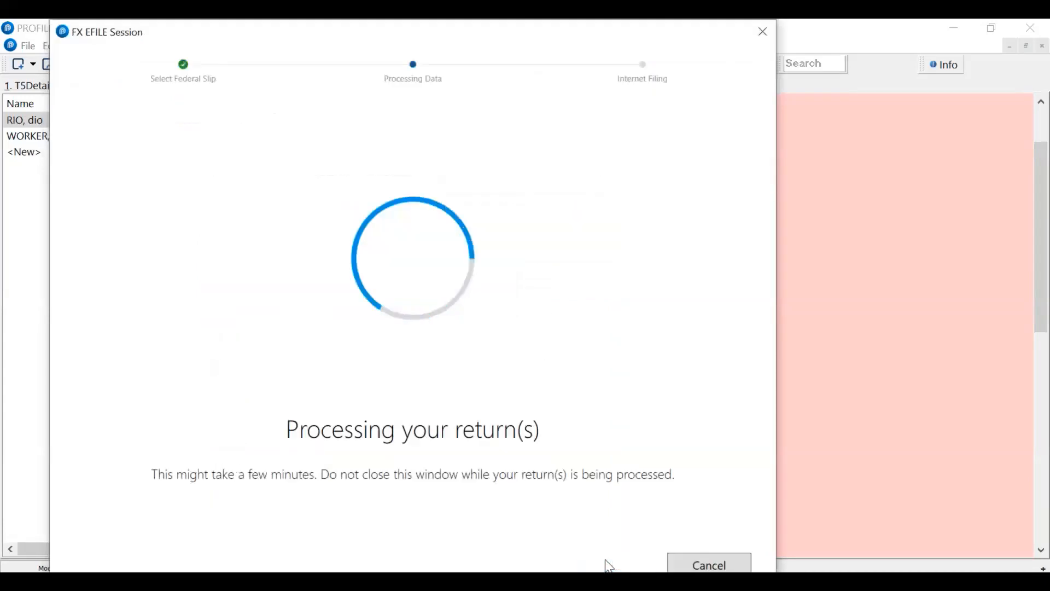
{"action": "left_click", "coordinate": [762, 30]}
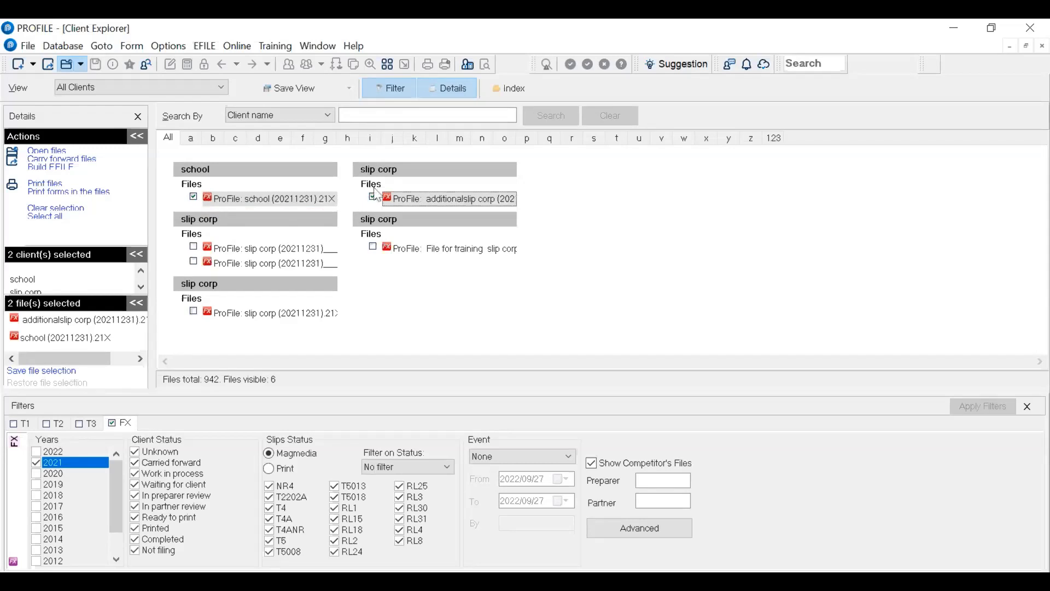
- Try to build an FX batch filing of Original T4 and T5 slips for the two selected files, and review the failed file's details
{"action": "left_click", "coordinate": [65, 166]}
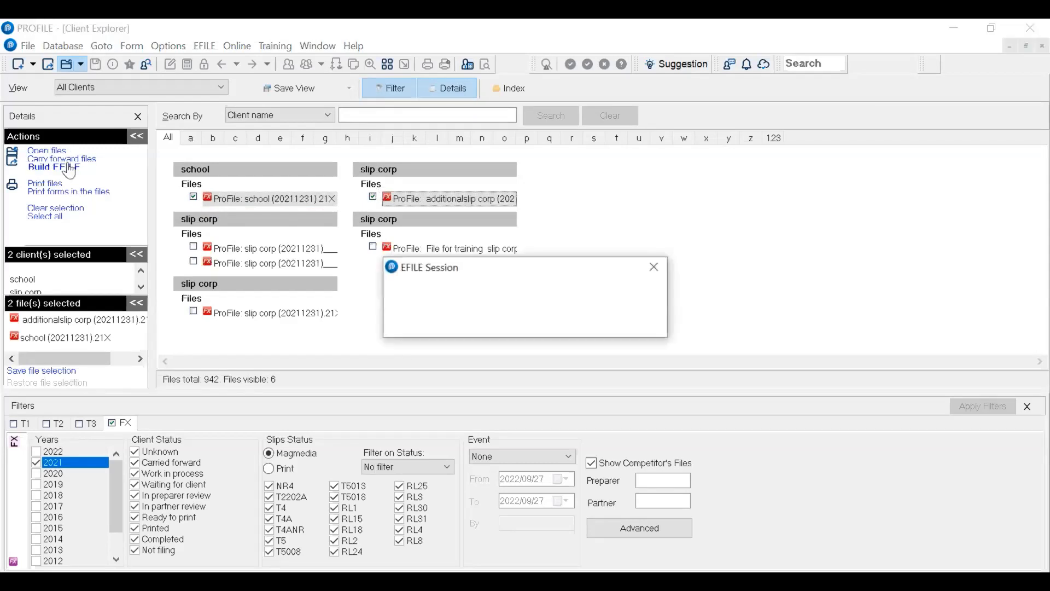
{"action": "left_click_drag", "start_coordinate": [410, 51], "coordinate": [439, 39]}
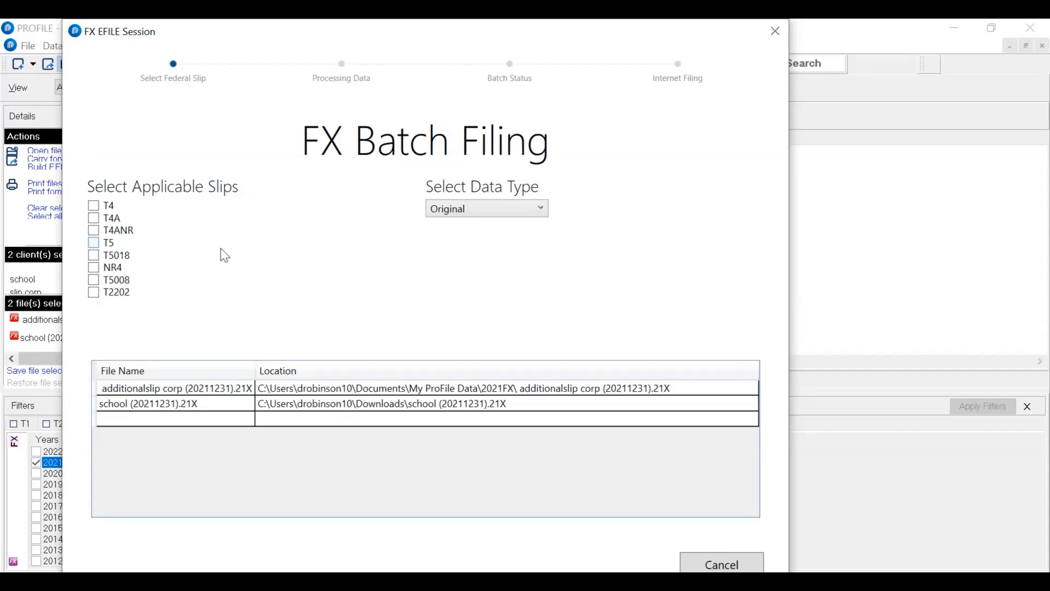
{"action": "left_click", "coordinate": [94, 206]}
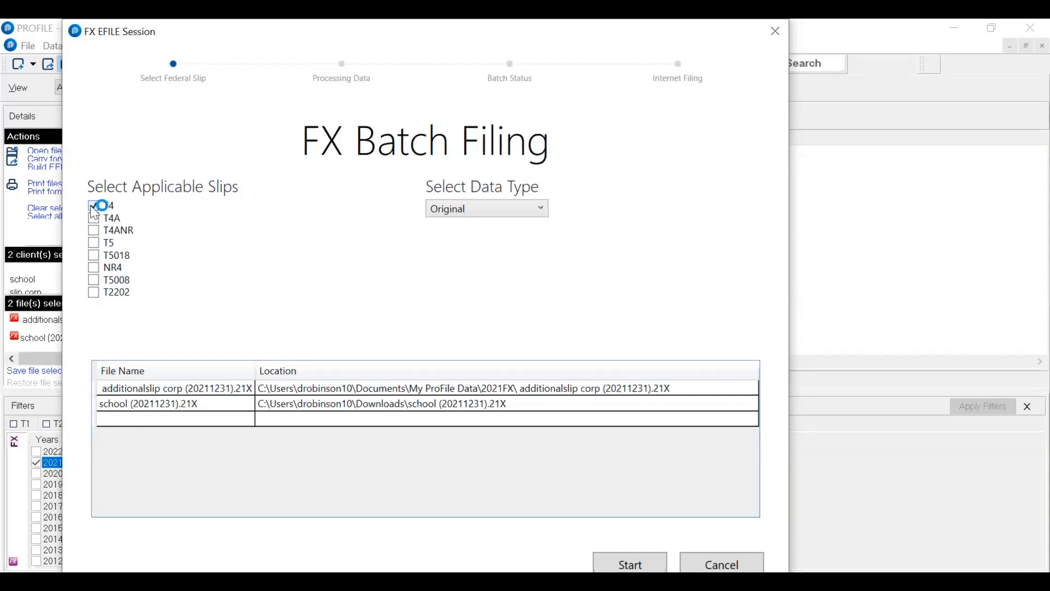
{"action": "left_click", "coordinate": [470, 212]}
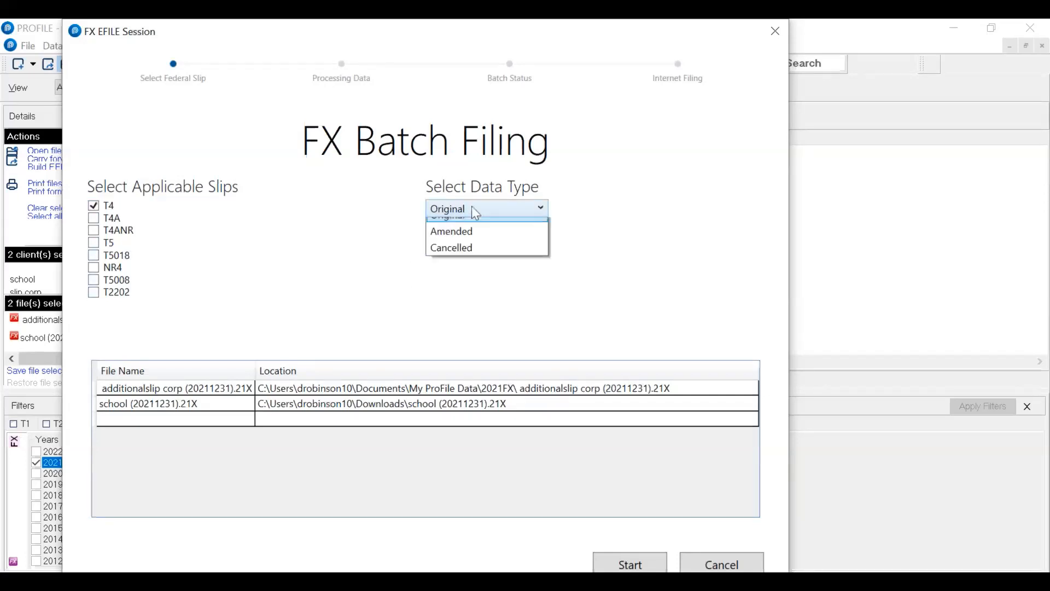
{"action": "left_click", "coordinate": [484, 211]}
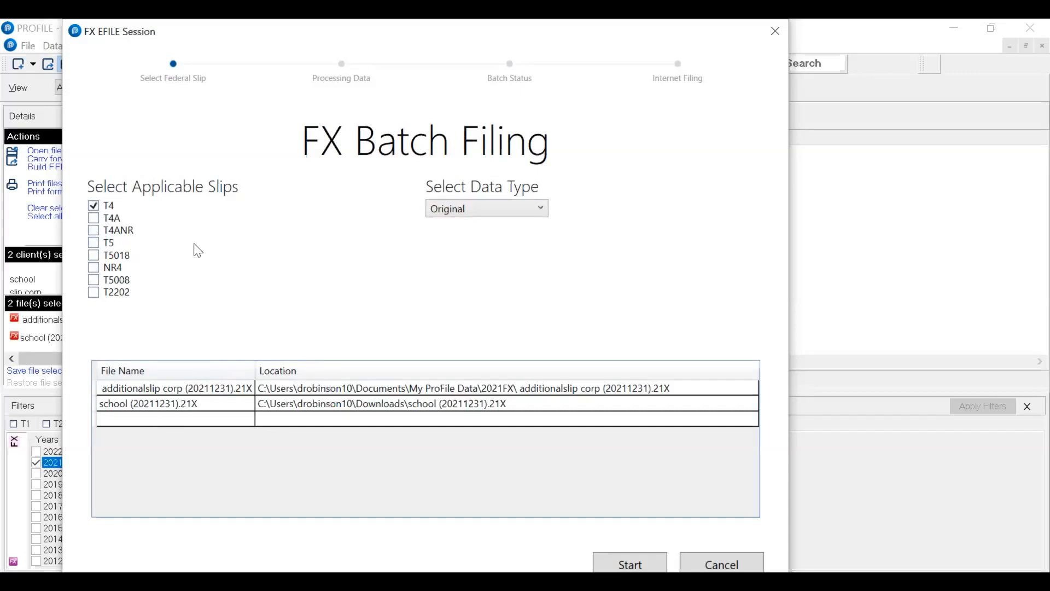
{"action": "left_click", "coordinate": [99, 247]}
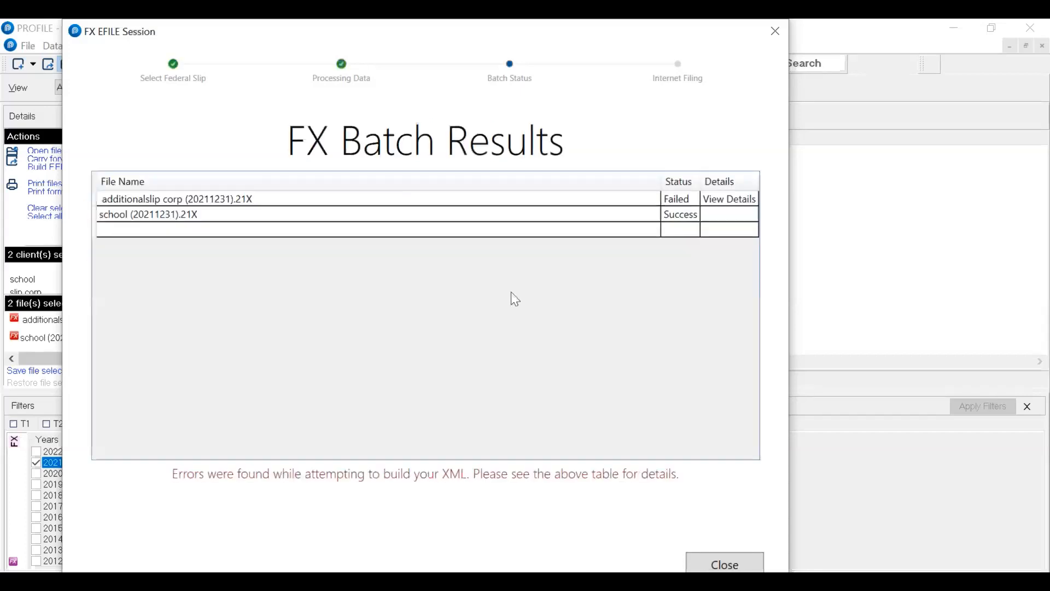
{"action": "left_click", "coordinate": [675, 200]}
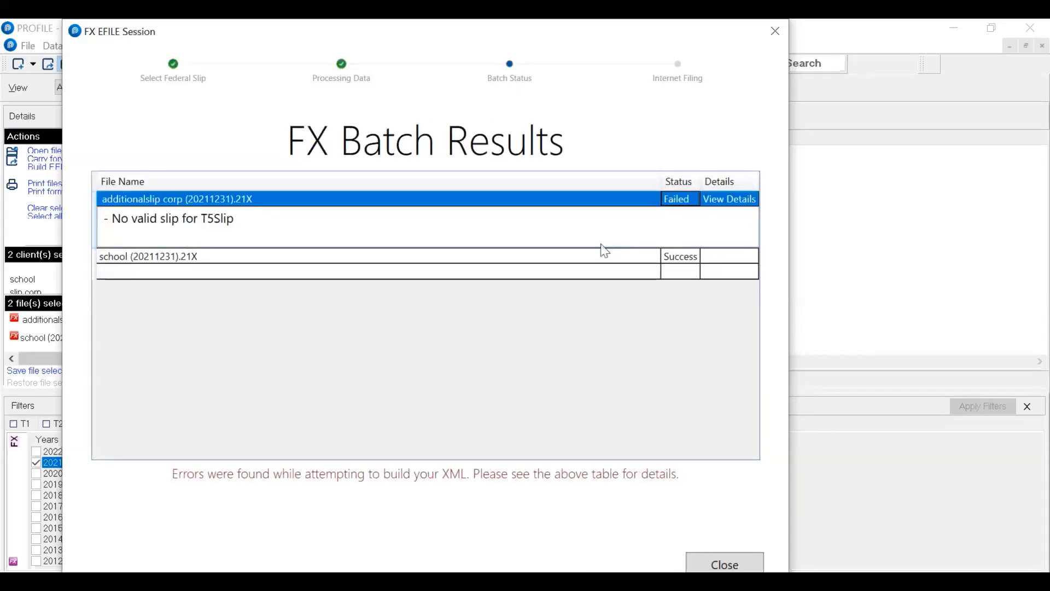
{"action": "left_click", "coordinate": [732, 564]}
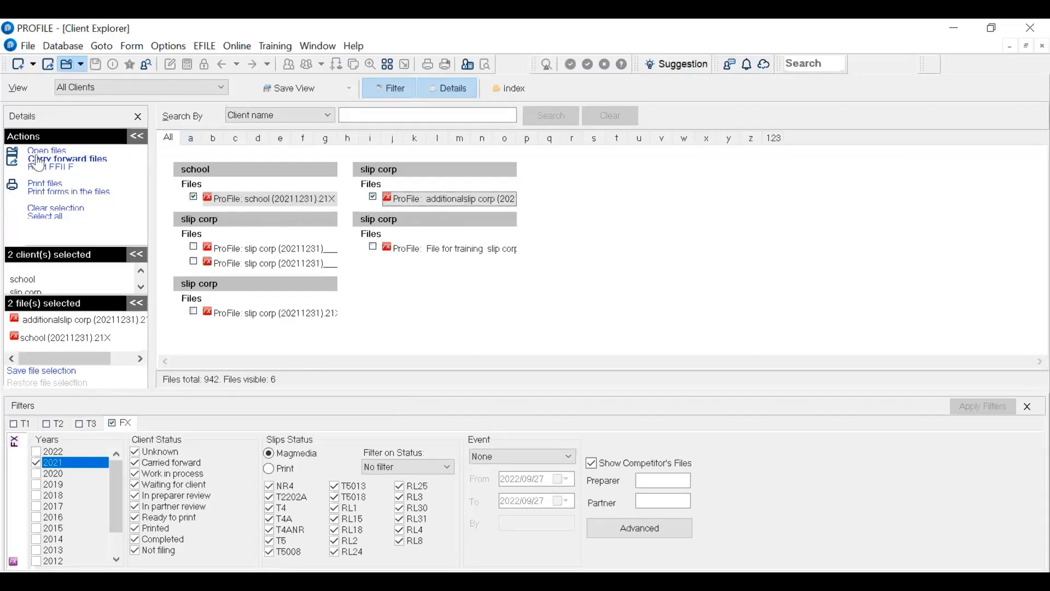
- Build an FX batch filing XML with only the Original T4 slips of the two selected files, and check the XML's location
{"action": "left_click", "coordinate": [55, 168]}
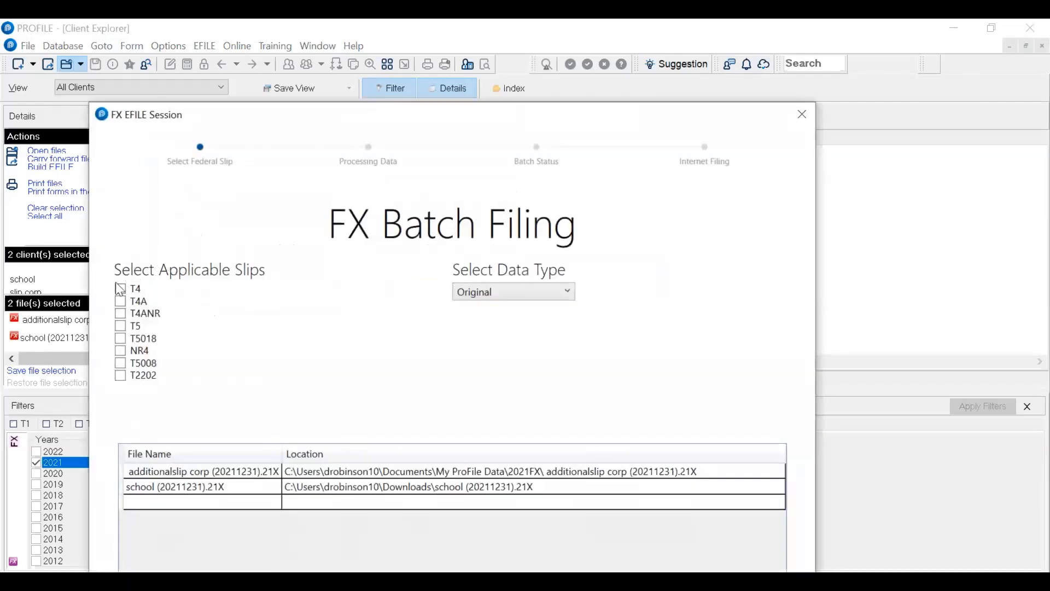
{"action": "left_click", "coordinate": [120, 289]}
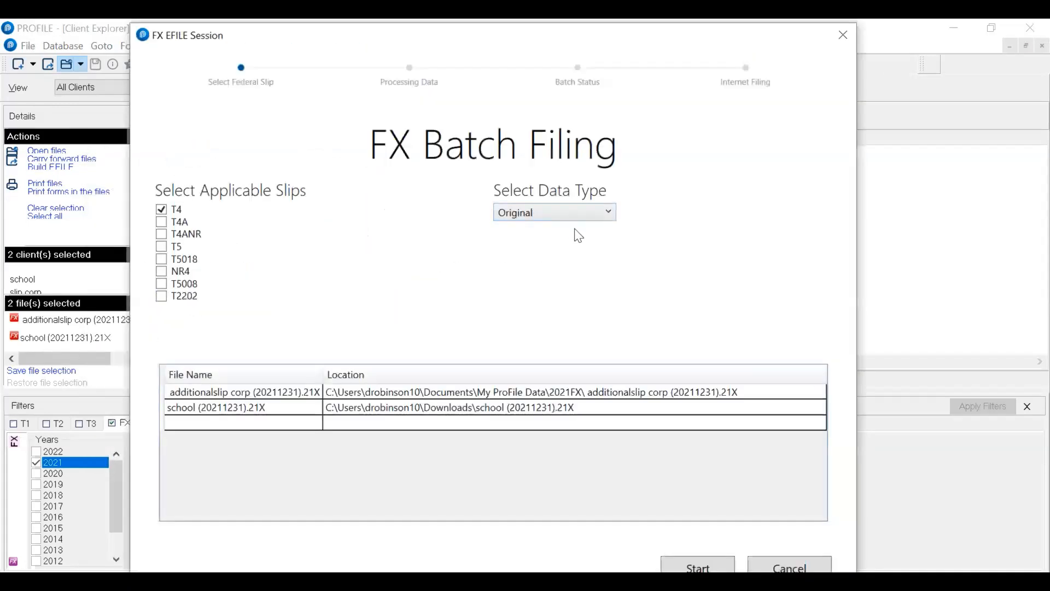
{"action": "left_click", "coordinate": [688, 566]}
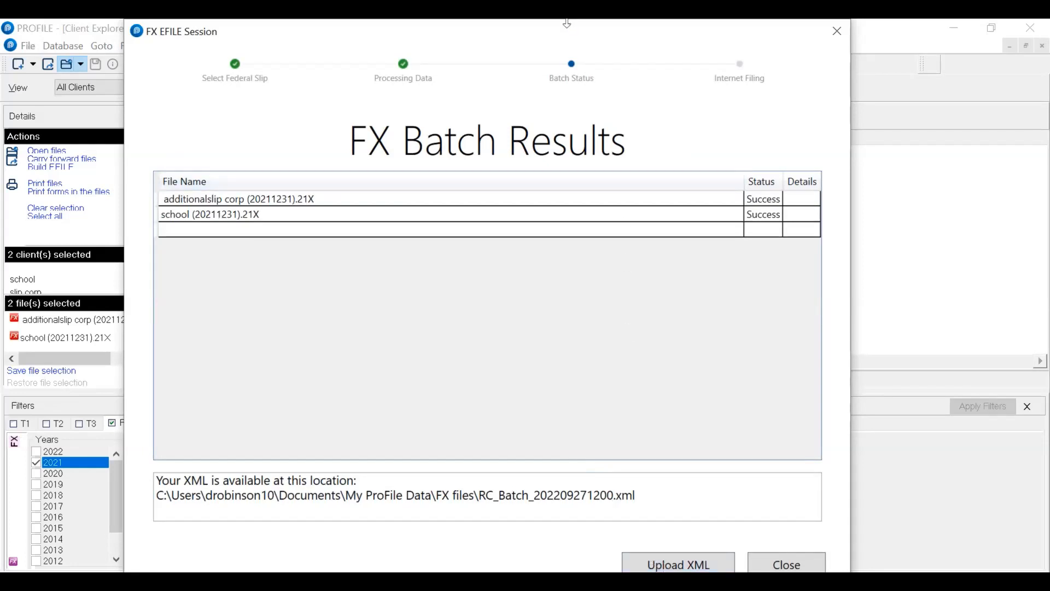
{"action": "left_click_drag", "start_coordinate": [394, 441], "coordinate": [323, 456]}
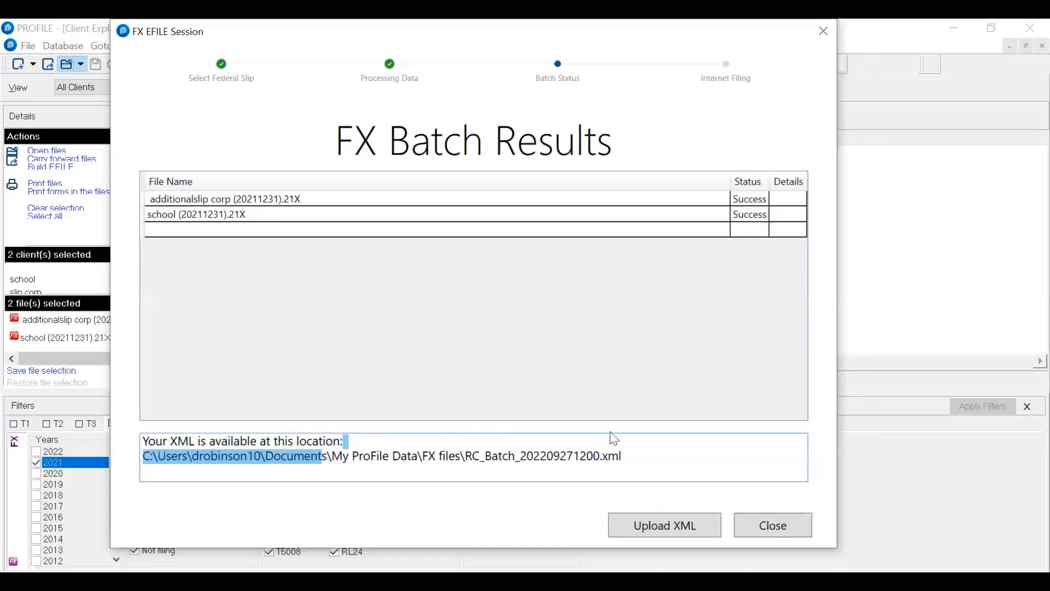
{"action": "double_click", "coordinate": [611, 456]}
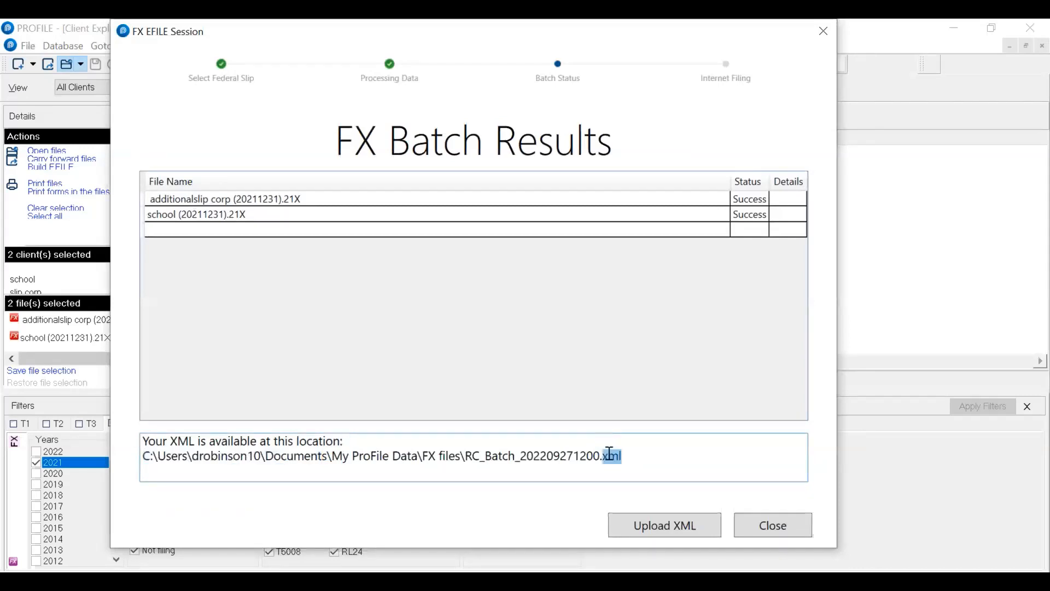
- Open the internet filing page for uploading the batch XML, view the terms of use down to I agree, and close the session
{"action": "left_click", "coordinate": [676, 527]}
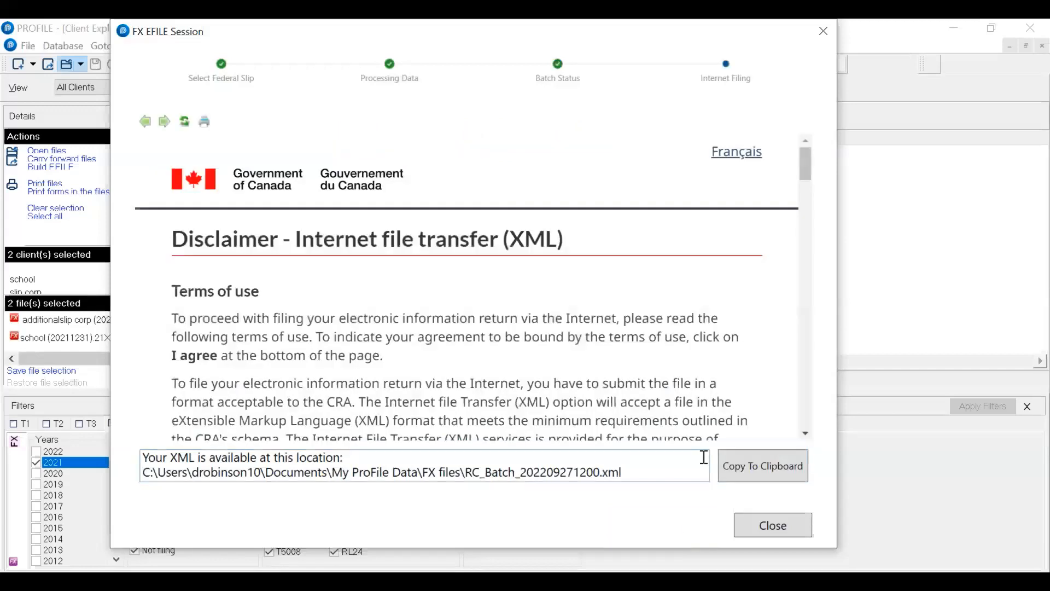
{"action": "left_click_drag", "start_coordinate": [807, 164], "coordinate": [851, 352]}
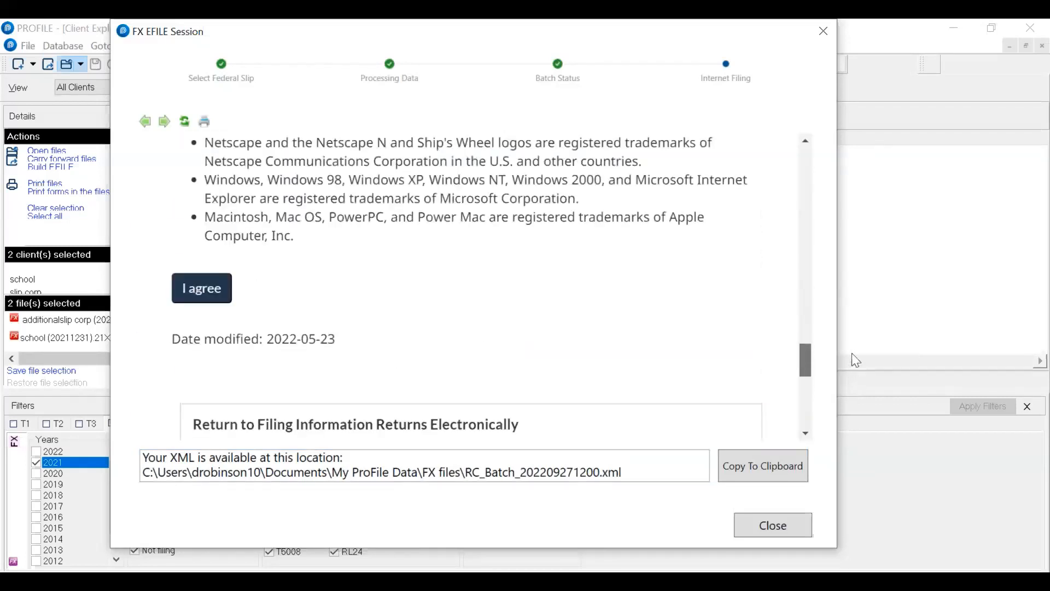
{"action": "left_click", "coordinate": [823, 32]}
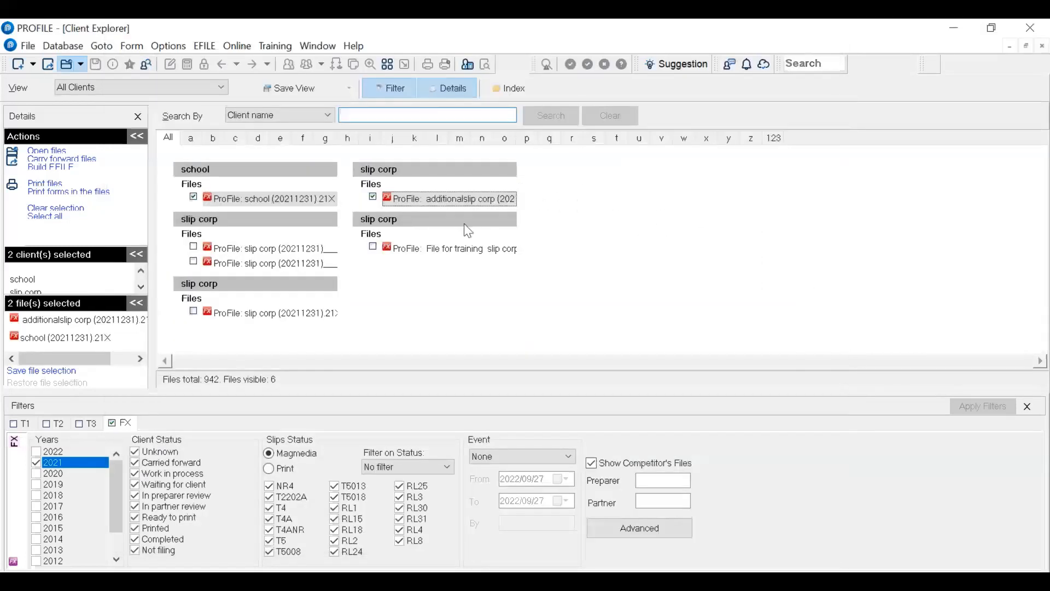
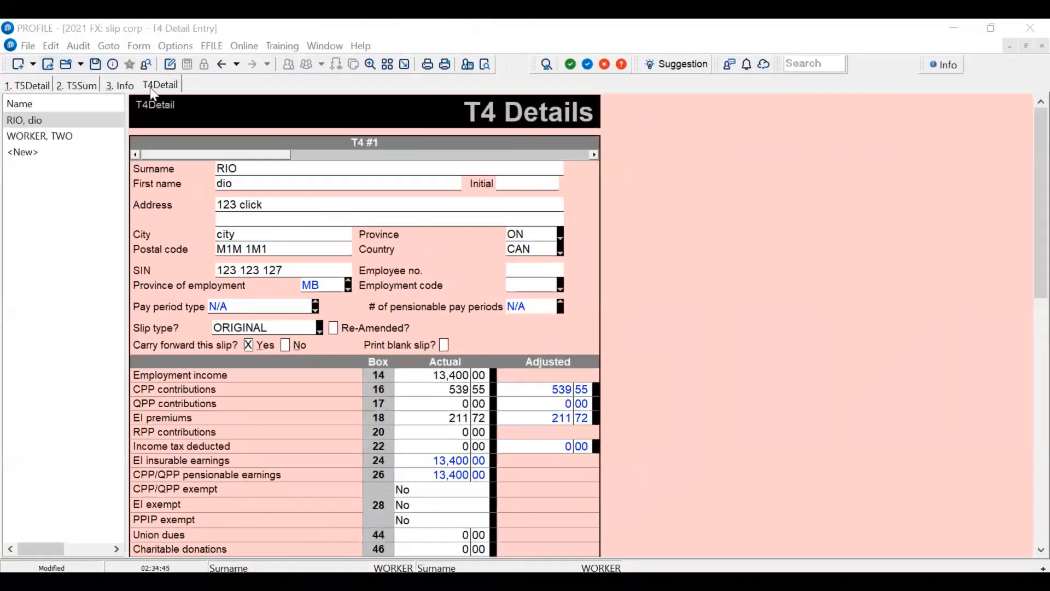
- In the Info form's Filing section, set the provincial jurisdiction to Québec and activate the Québec forms
{"action": "left_click", "coordinate": [127, 89]}
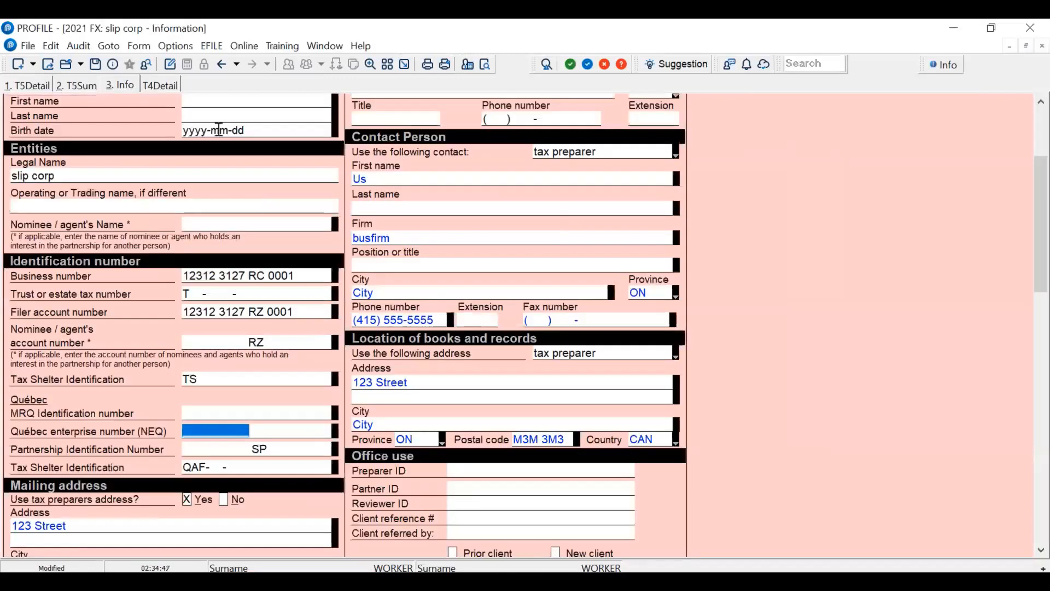
{"action": "left_click_drag", "start_coordinate": [1045, 234], "coordinate": [1044, 395]}
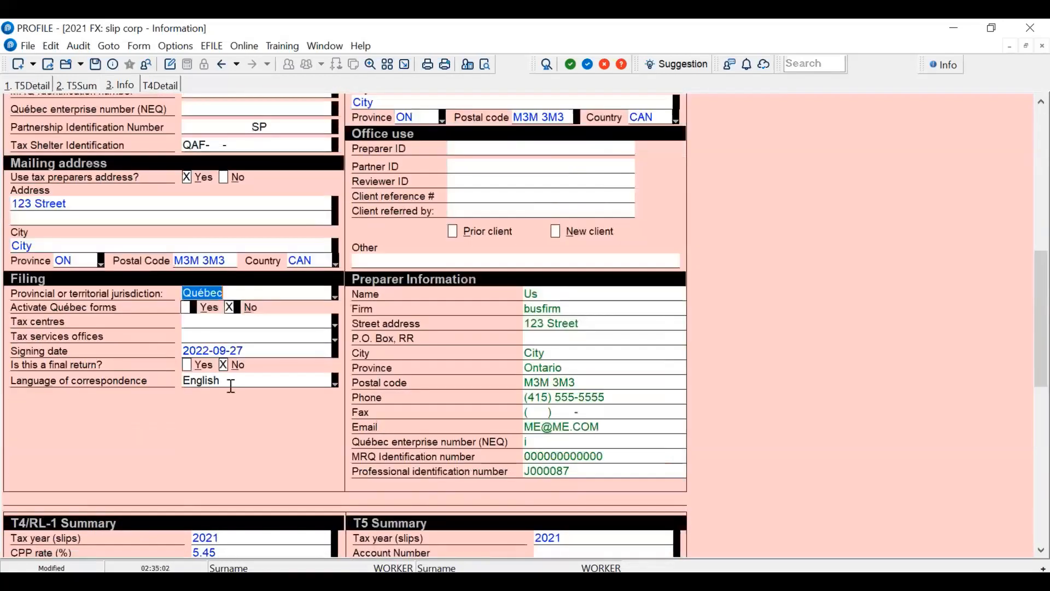
{"action": "key", "text": "Tab"}
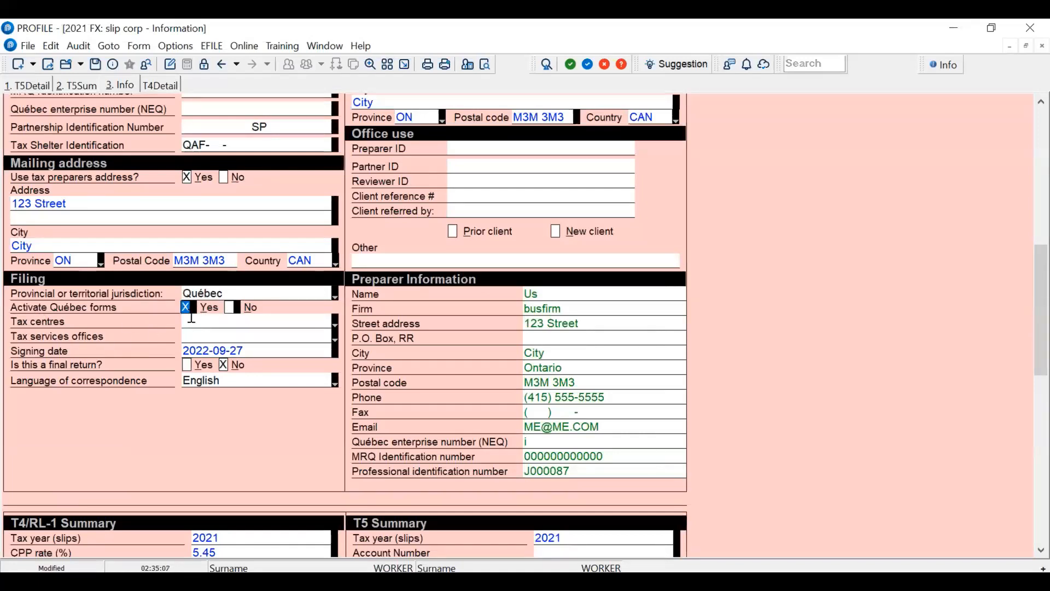
- Check the MRQ identification number and Québec enterprise number (NEQ) fields in the Info form's Québec identification section
{"action": "left_click_drag", "start_coordinate": [1041, 311], "coordinate": [1041, 253]}
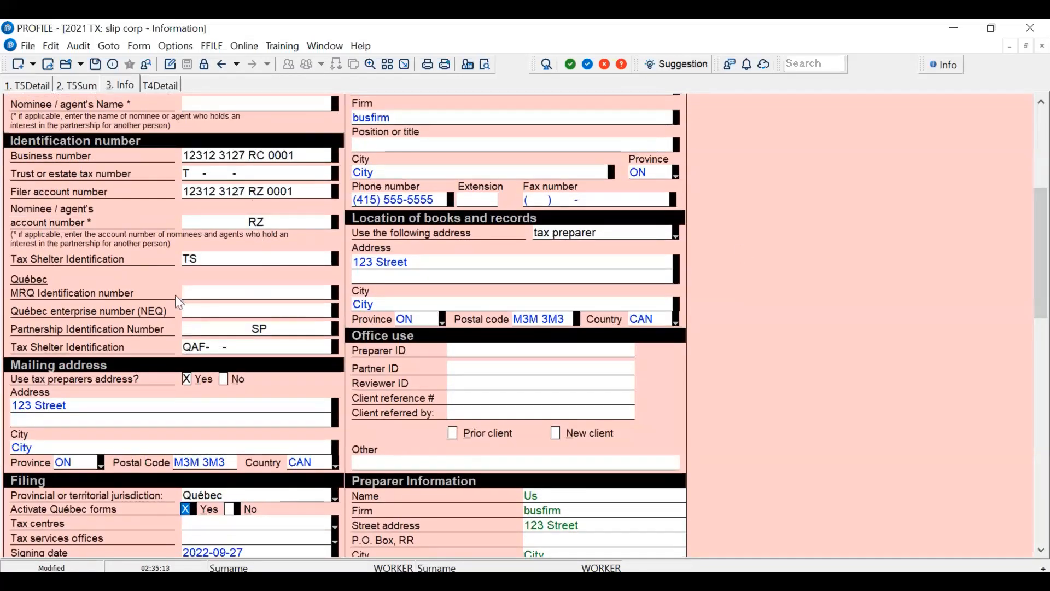
{"action": "left_click", "coordinate": [211, 294]}
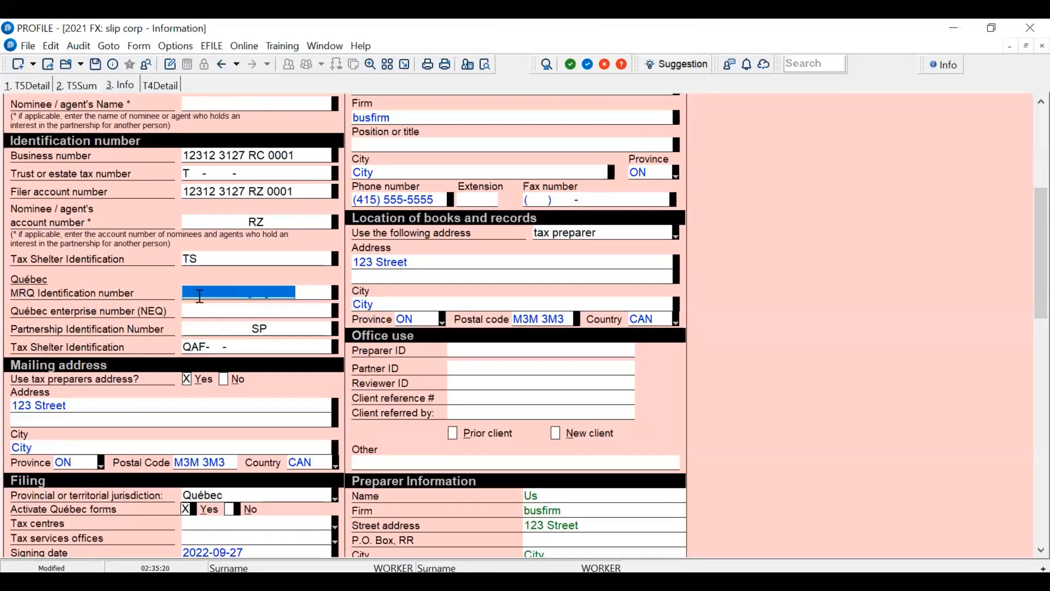
{"action": "left_click", "coordinate": [200, 309]}
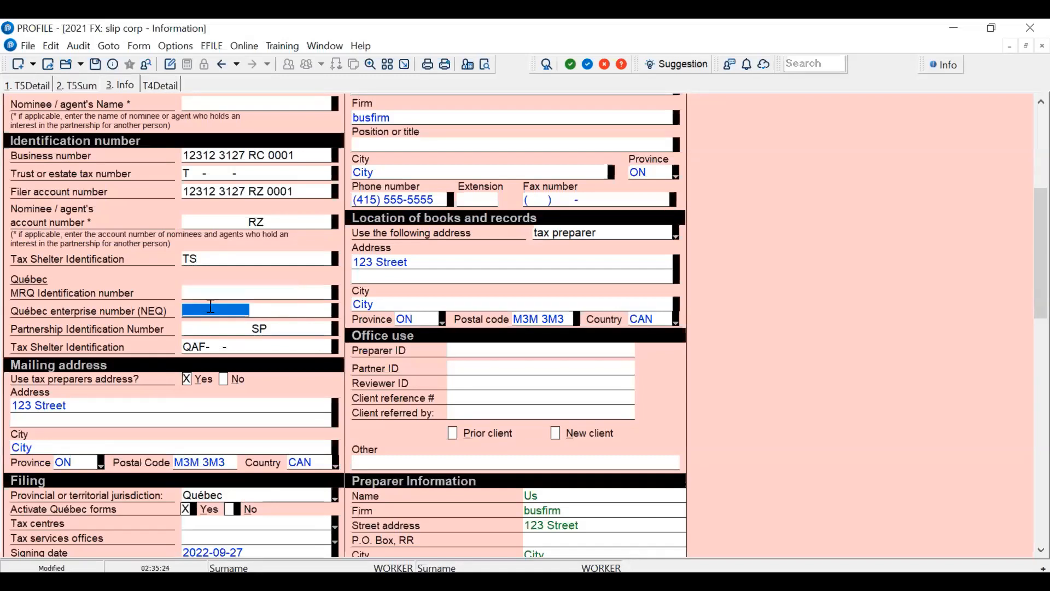
- Set the address province on the first employee's T4 slip to QC: Quebec
{"action": "left_click", "coordinate": [163, 83]}
{"action": "left_click", "coordinate": [560, 234]}
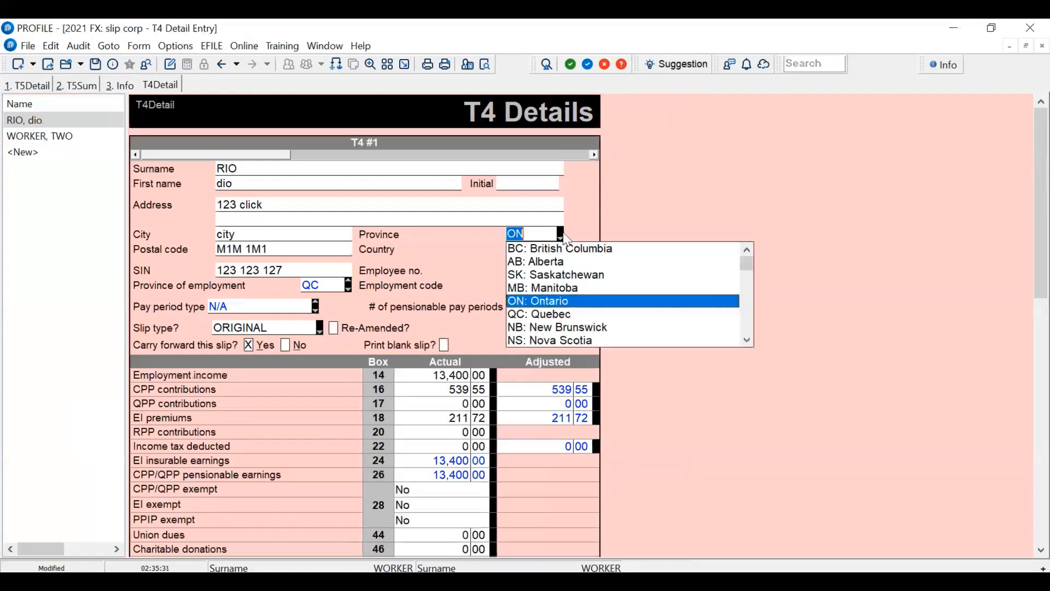
{"action": "left_click", "coordinate": [563, 314]}
{"action": "key", "text": "Tab"}
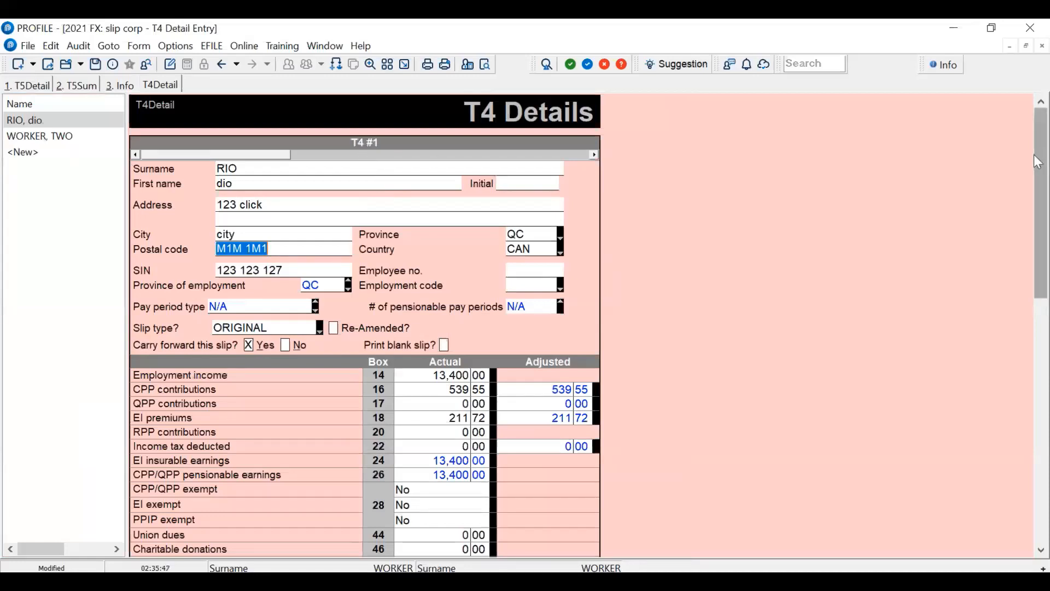
- Enter 66.20 as the actual employee's PPIP premiums in box 55 of the first employee's T4 slip
{"action": "left_click_drag", "start_coordinate": [1037, 159], "coordinate": [1038, 263]}
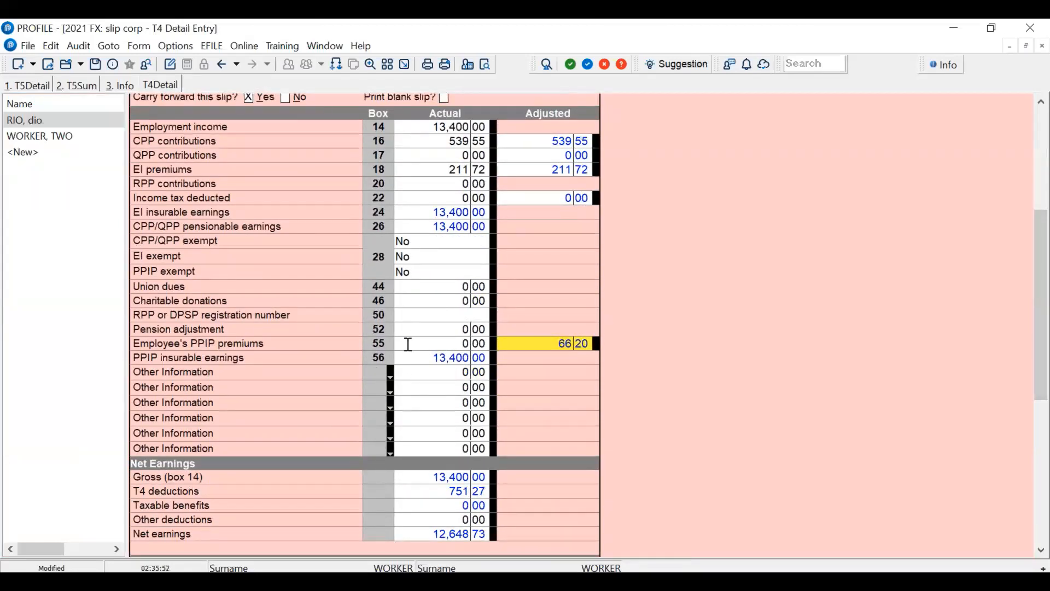
{"action": "left_click", "coordinate": [431, 340]}
{"action": "type", "text": "66.20"}
{"action": "key", "text": "Tab"}
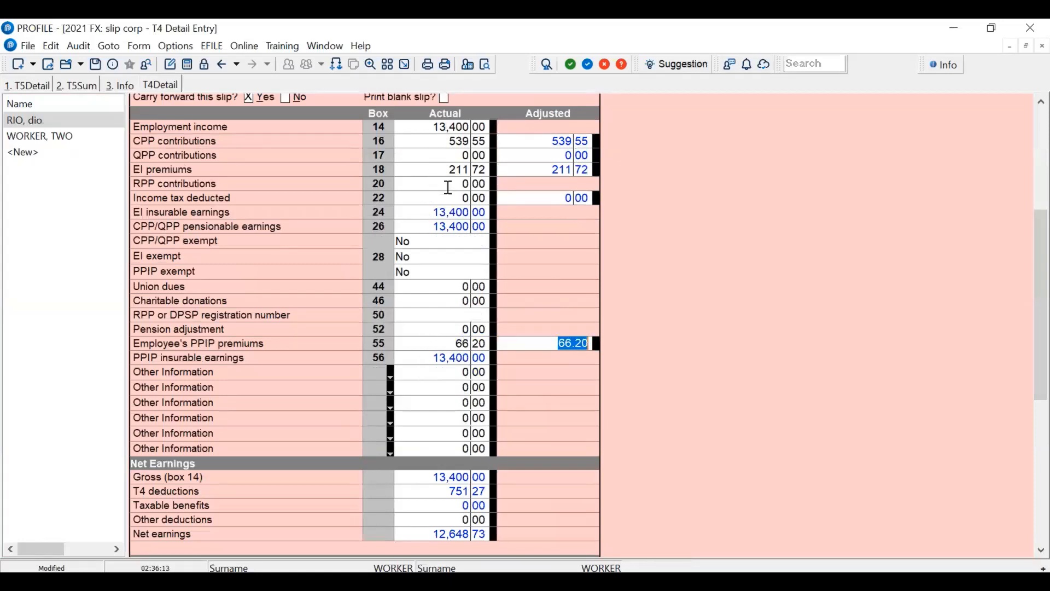
- Go to the same employee's related RL1 slip and enter 1,000.00 as the Quebec tax deducted T4 amount
{"action": "left_click", "coordinate": [336, 65]}
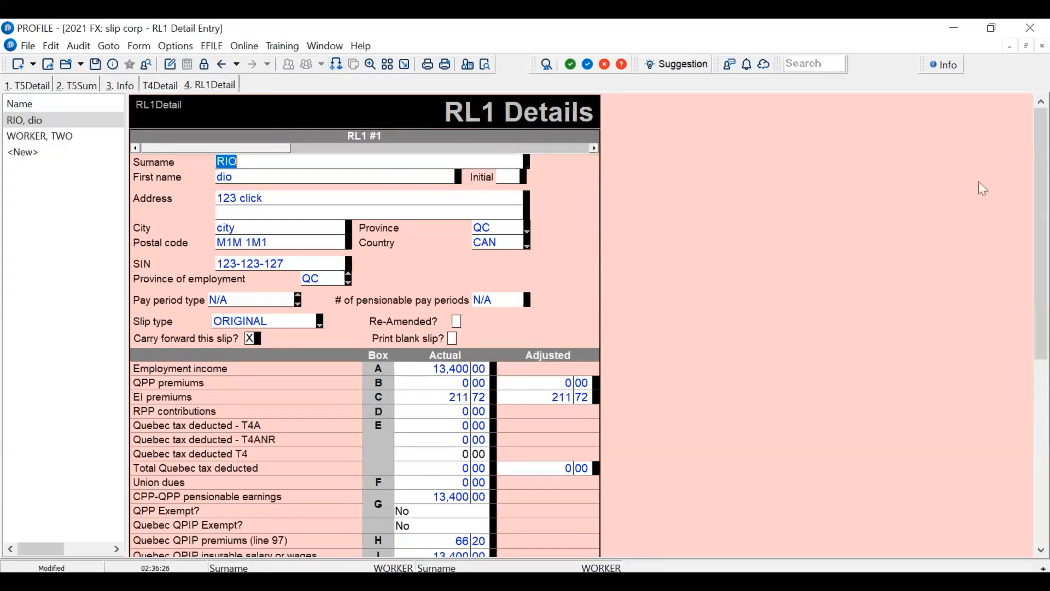
{"action": "scroll", "coordinate": [981, 189], "scroll_direction": "down", "scroll_amount": 5}
{"action": "scroll", "coordinate": [366, 325], "scroll_direction": "down", "scroll_amount": 2}
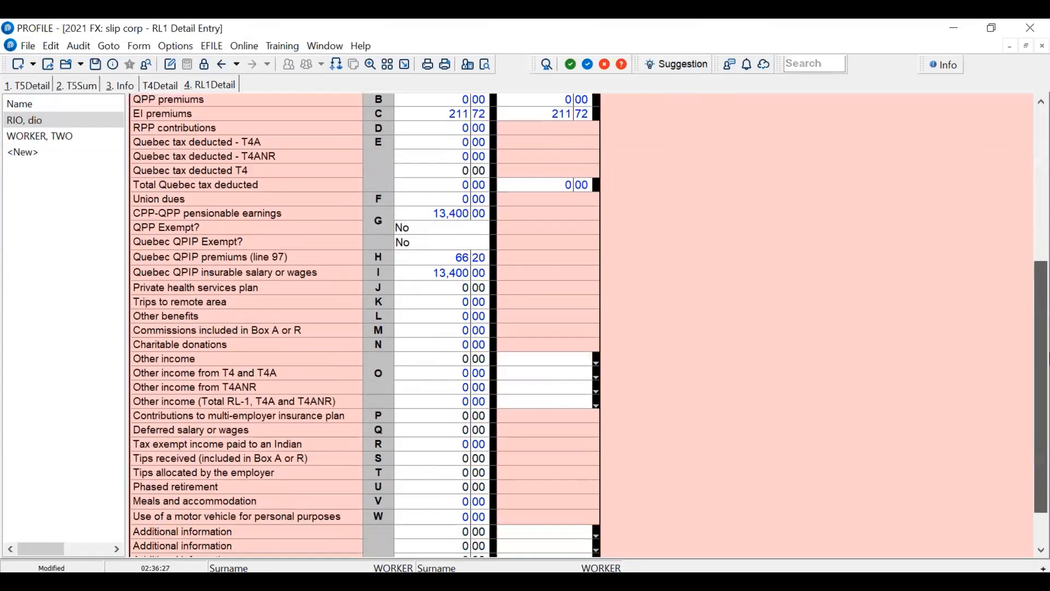
{"action": "scroll", "coordinate": [364, 324], "scroll_direction": "down", "scroll_amount": 2}
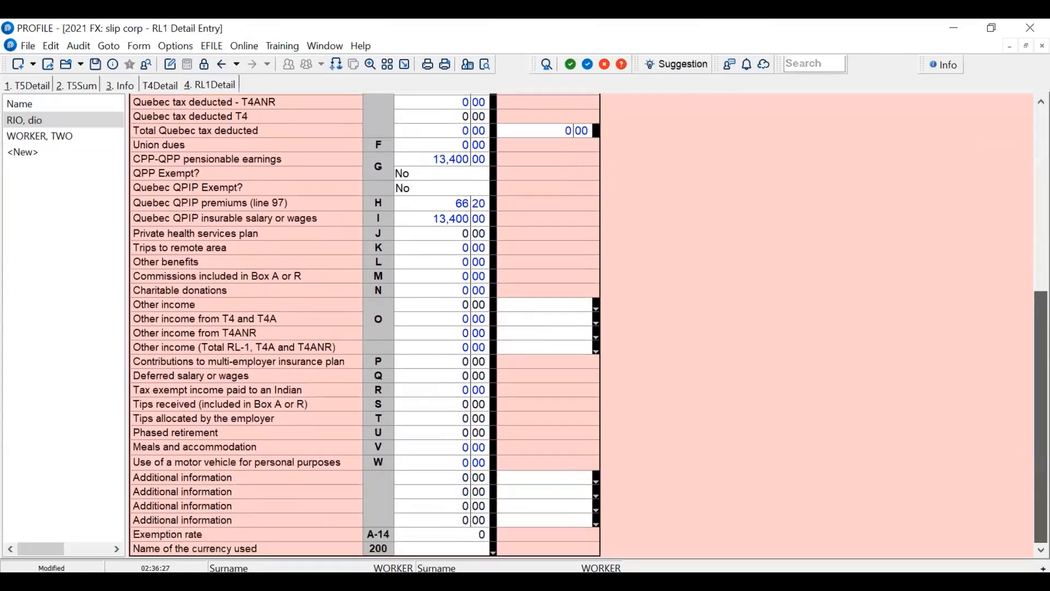
{"action": "scroll", "coordinate": [204, 242], "scroll_direction": "up", "scroll_amount": 5}
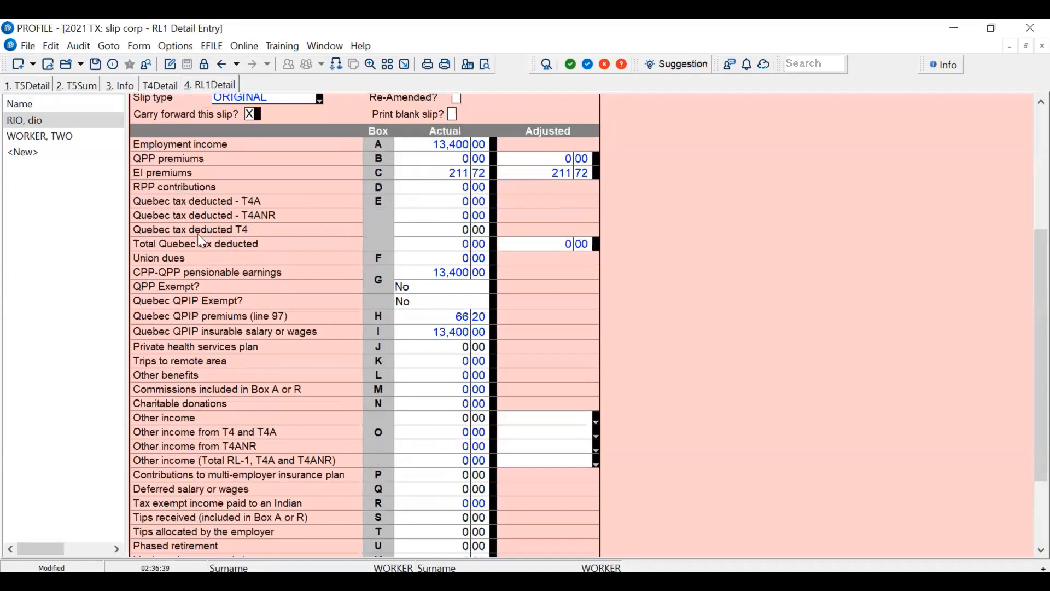
{"action": "left_click", "coordinate": [461, 230]}
{"action": "type", "text": "1000"}
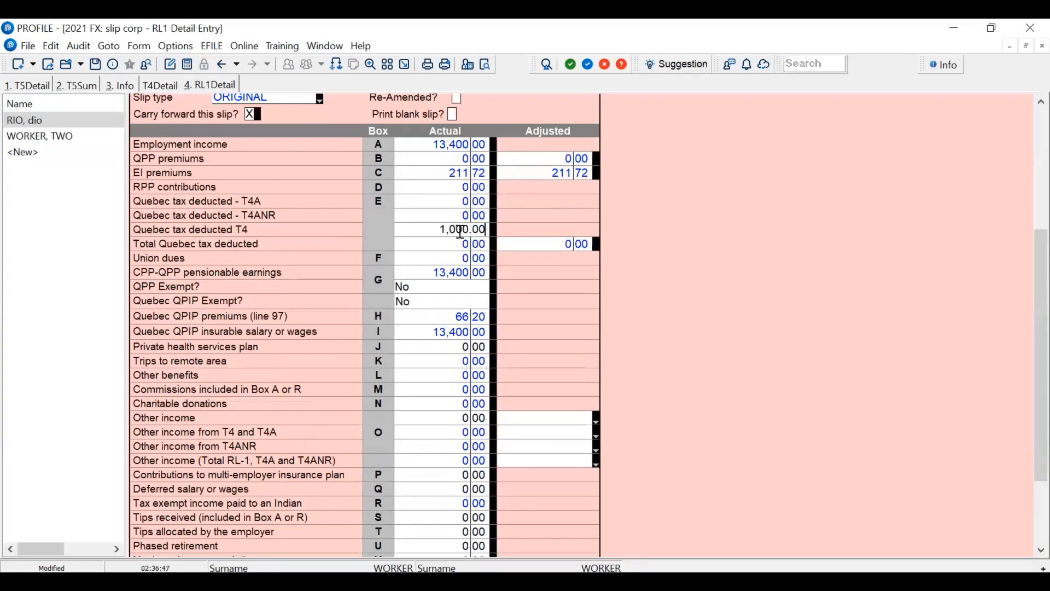
{"action": "key", "text": "Tab"}
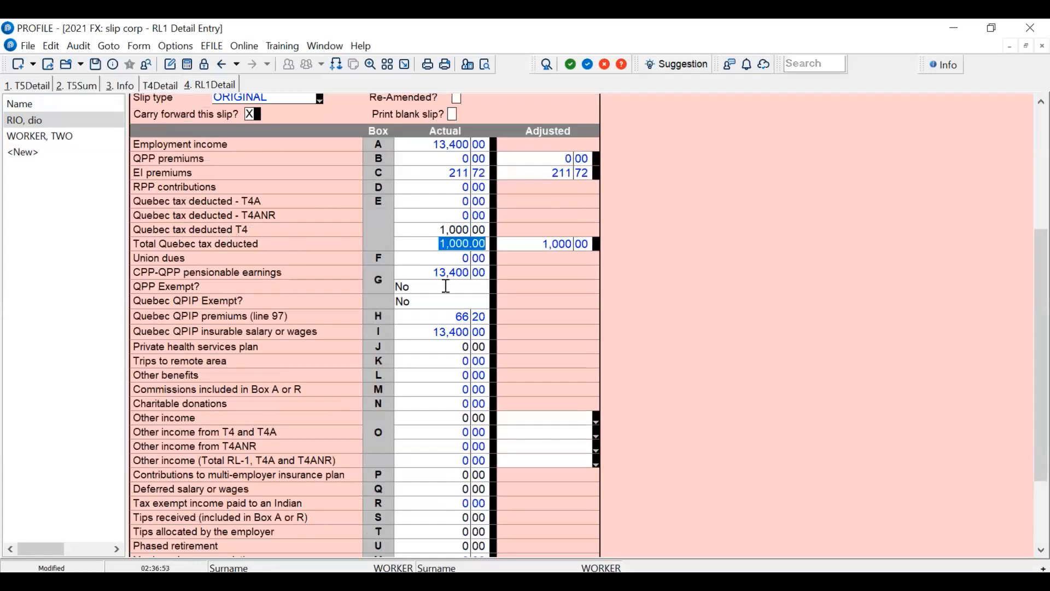
- Review the RL1 slip's amount fields, including private health services plan, T4ANR tax deducted, employment income and RPP contributions
{"action": "left_click", "coordinate": [447, 354]}
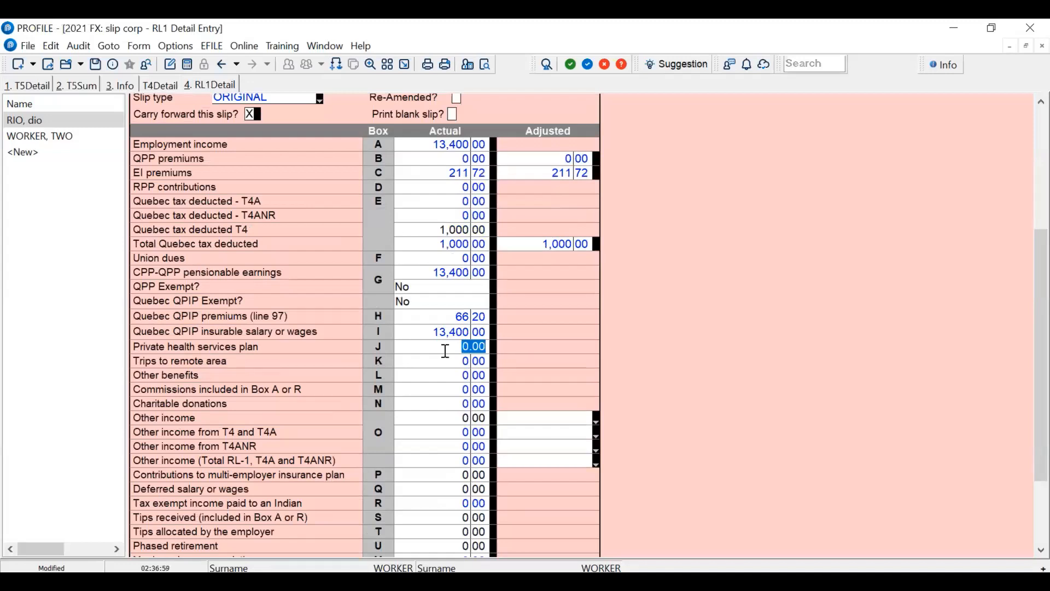
{"action": "left_click", "coordinate": [435, 218]}
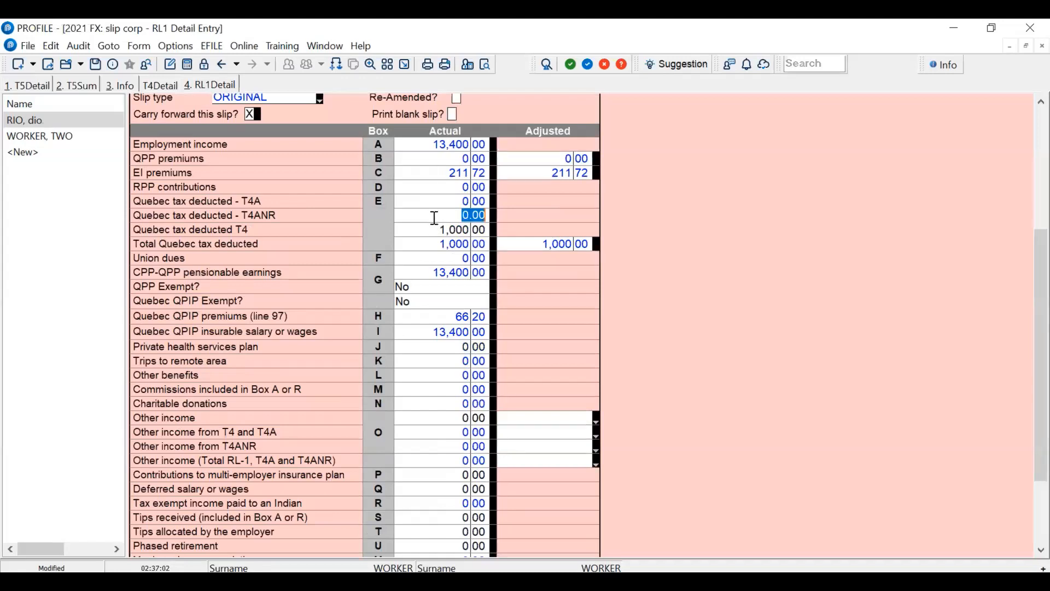
{"action": "left_click", "coordinate": [406, 141]}
{"action": "left_click", "coordinate": [439, 184]}
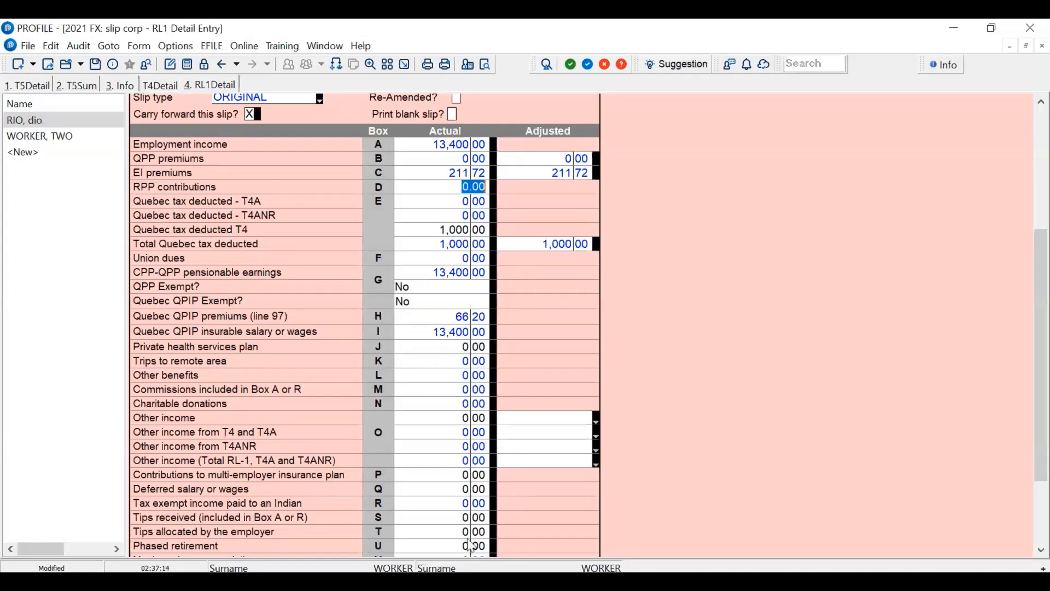
{"action": "left_click", "coordinate": [467, 346]}
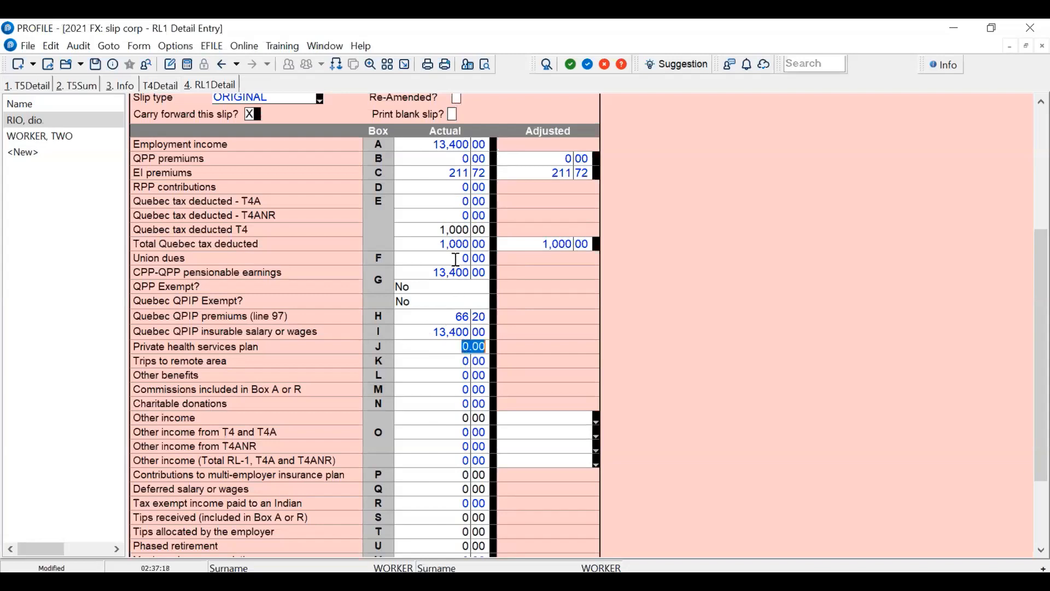
{"action": "left_click", "coordinate": [437, 231]}
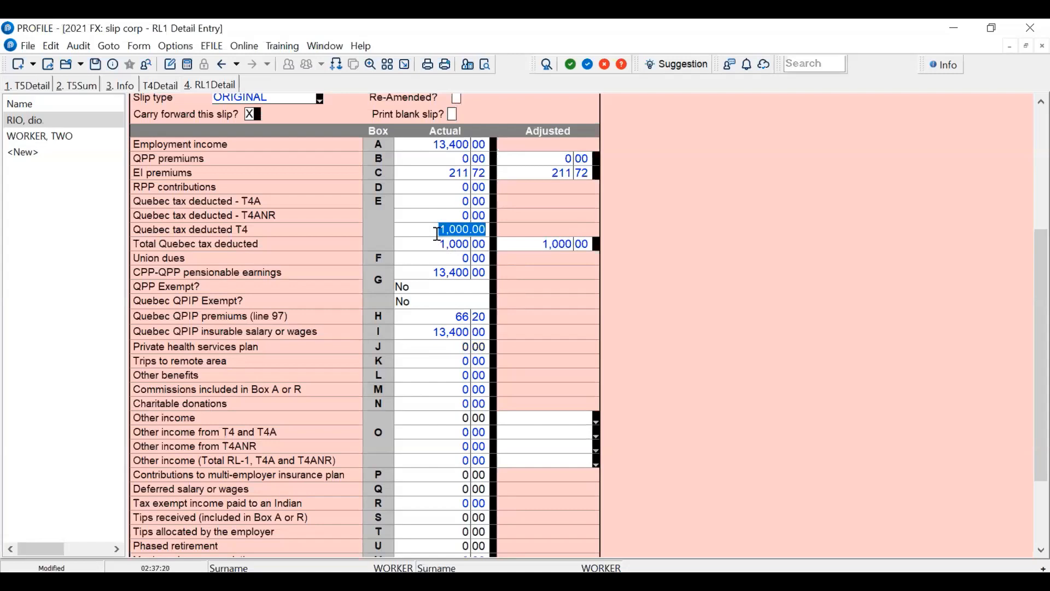
- Switch between the employee's linked T4 and RL1 slips to compare them, ending at the top of the RL1 slip
{"action": "left_click", "coordinate": [338, 63]}
{"action": "left_click", "coordinate": [338, 63]}
{"action": "left_click_drag", "start_coordinate": [1041, 333], "coordinate": [1037, 177]}
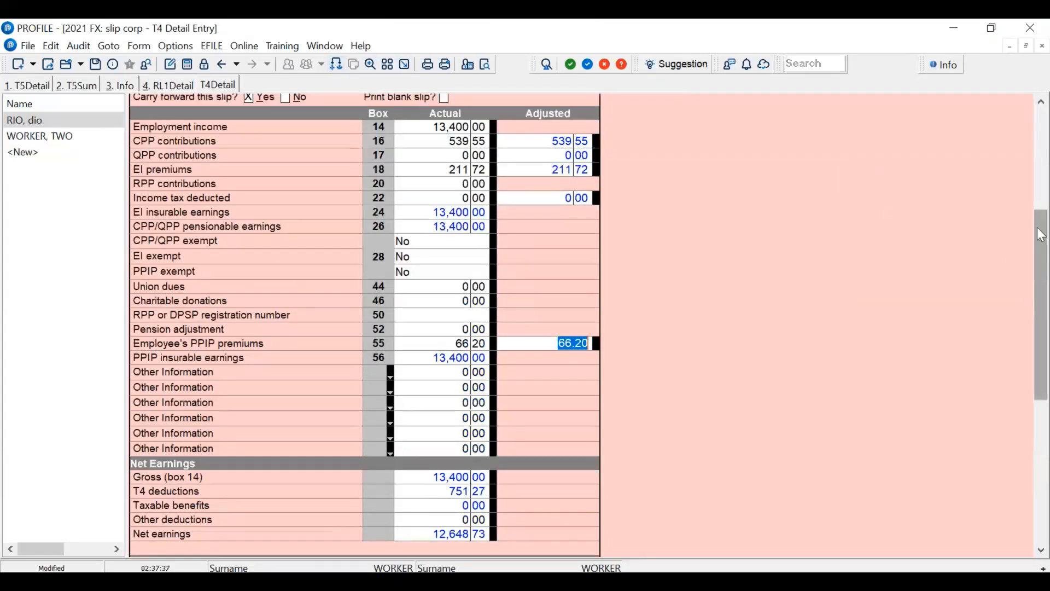
{"action": "left_click_drag", "start_coordinate": [1041, 235], "coordinate": [1041, 131]}
{"action": "left_click", "coordinate": [337, 64]}
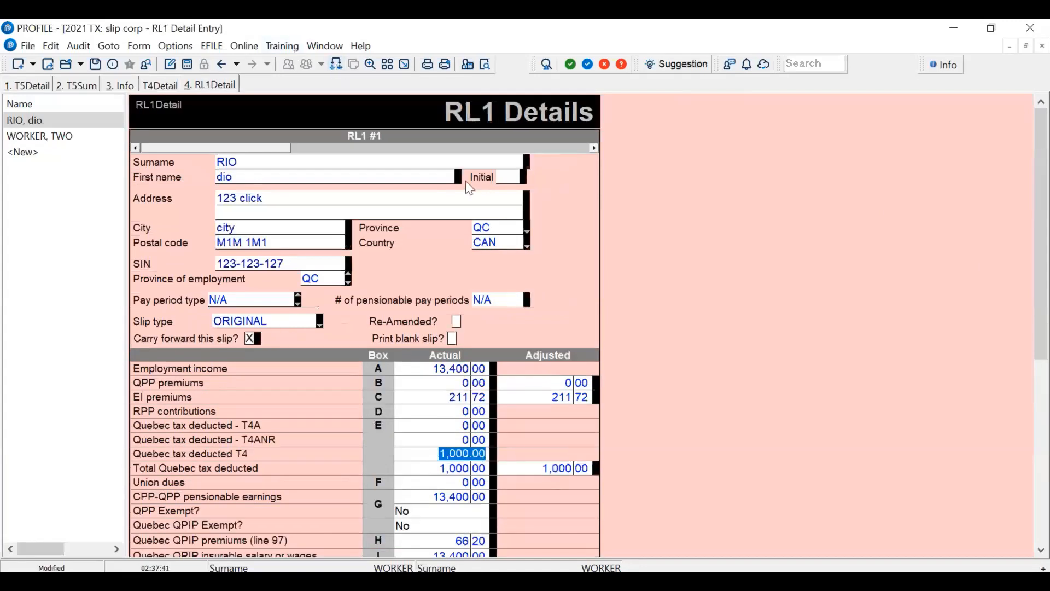
{"action": "left_click", "coordinate": [421, 159]}
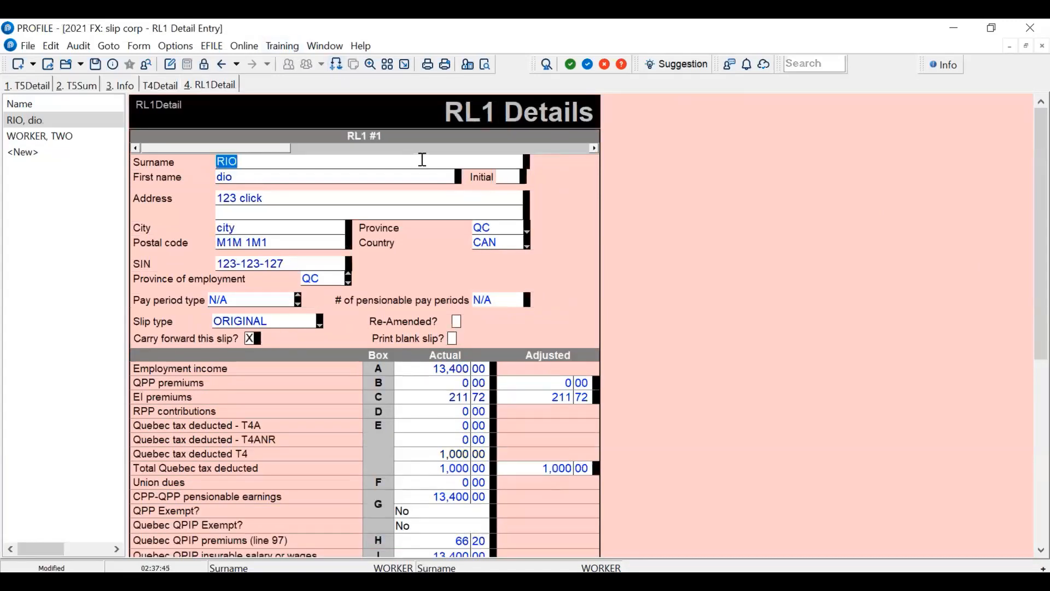
- View the Paper Filing print options for slip type RL1 in Print Slips, and close them without printing
{"action": "left_click", "coordinate": [445, 65]}
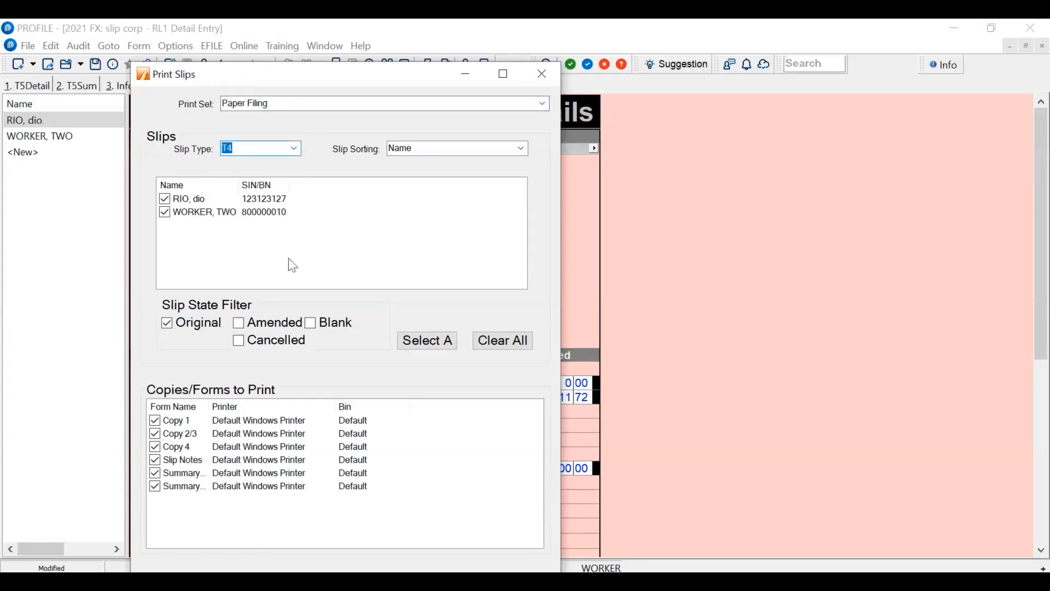
{"action": "left_click", "coordinate": [288, 261]}
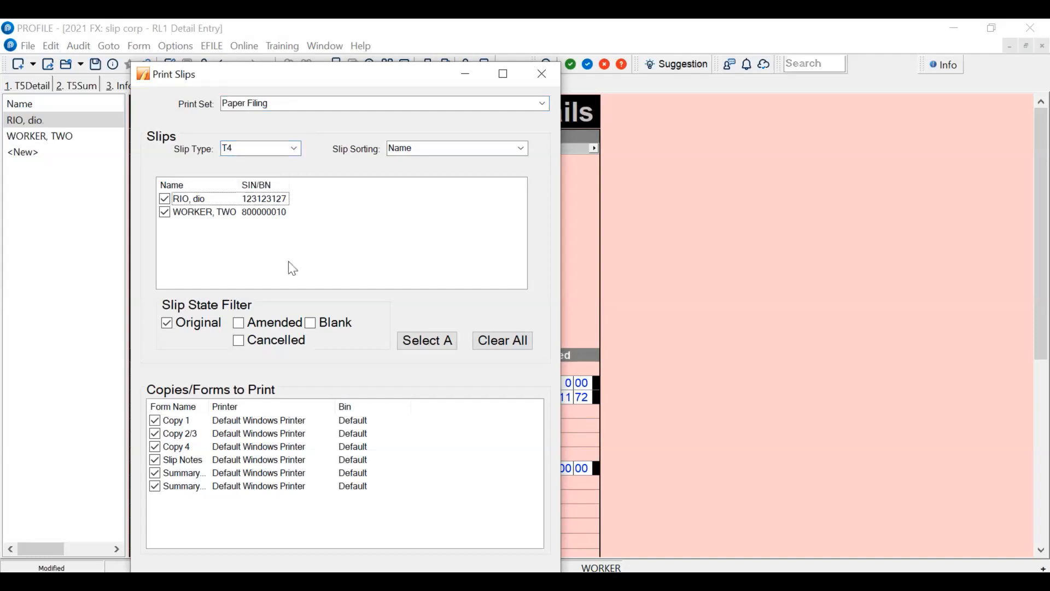
{"action": "left_click", "coordinate": [293, 150]}
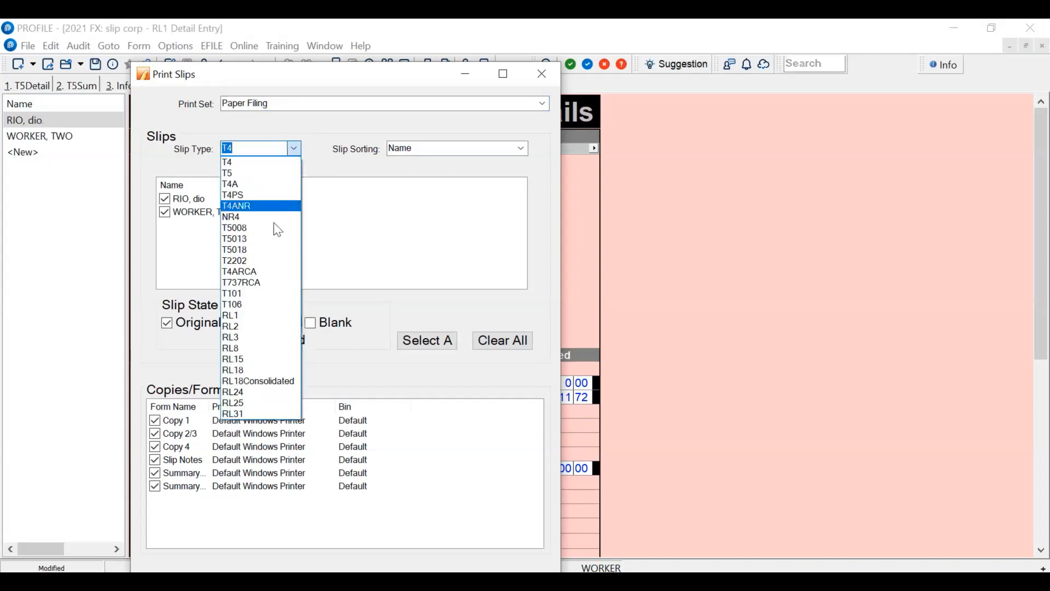
{"action": "left_click", "coordinate": [272, 316]}
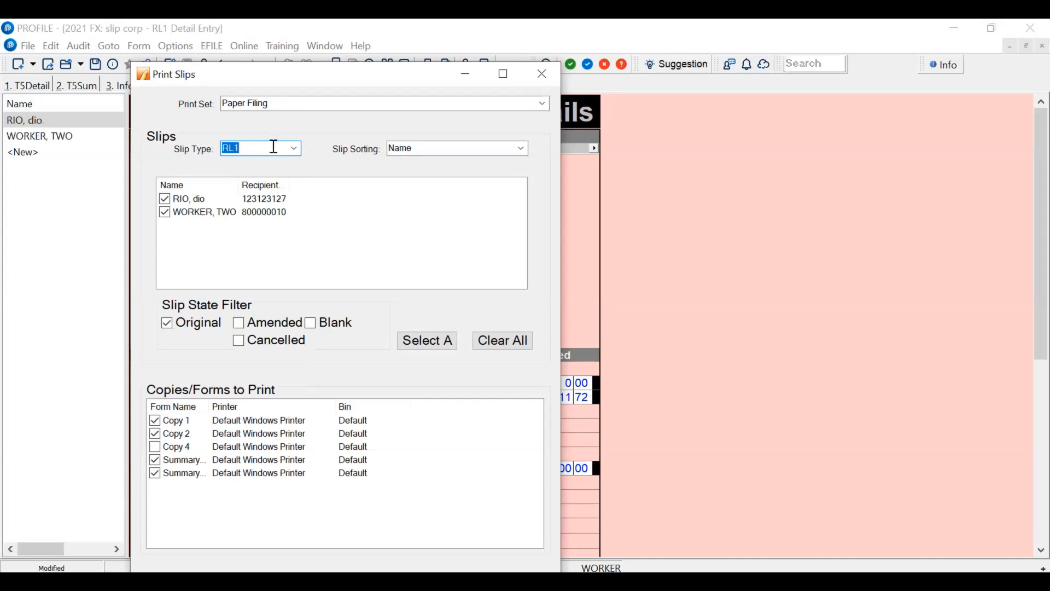
{"action": "left_click", "coordinate": [549, 84]}
- Start an EFILE transmission of the RL slips
{"action": "left_click", "coordinate": [213, 47]}
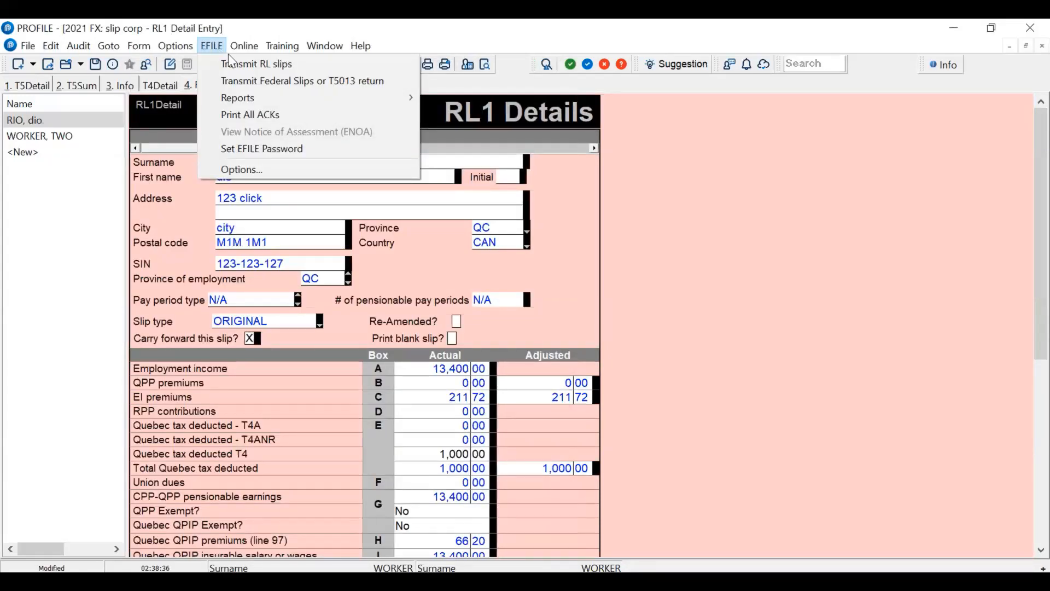
{"action": "left_click", "coordinate": [230, 71]}
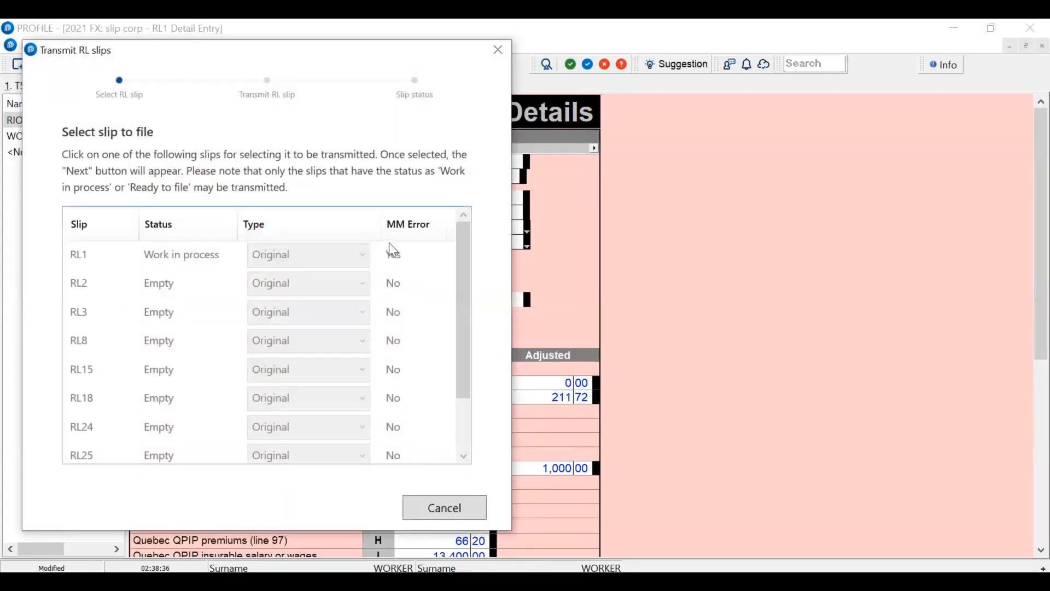
- Cancel the Transmit RL slips dialog and show the auditor for the slip corp file
{"action": "left_click_drag", "start_coordinate": [338, 53], "coordinate": [374, 37]}
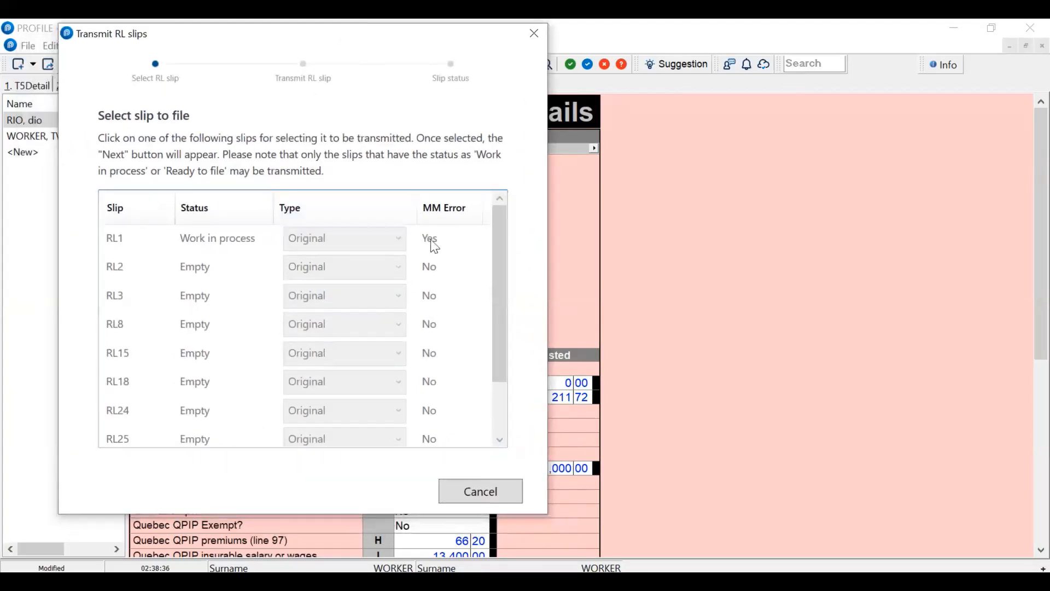
{"action": "left_click", "coordinate": [468, 489]}
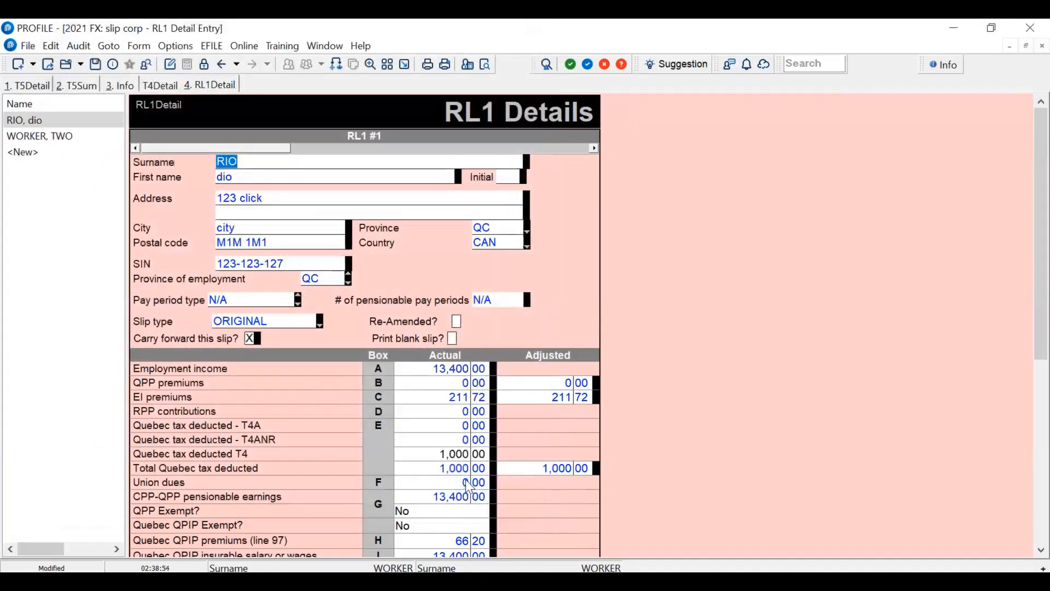
{"action": "left_click", "coordinate": [83, 46]}
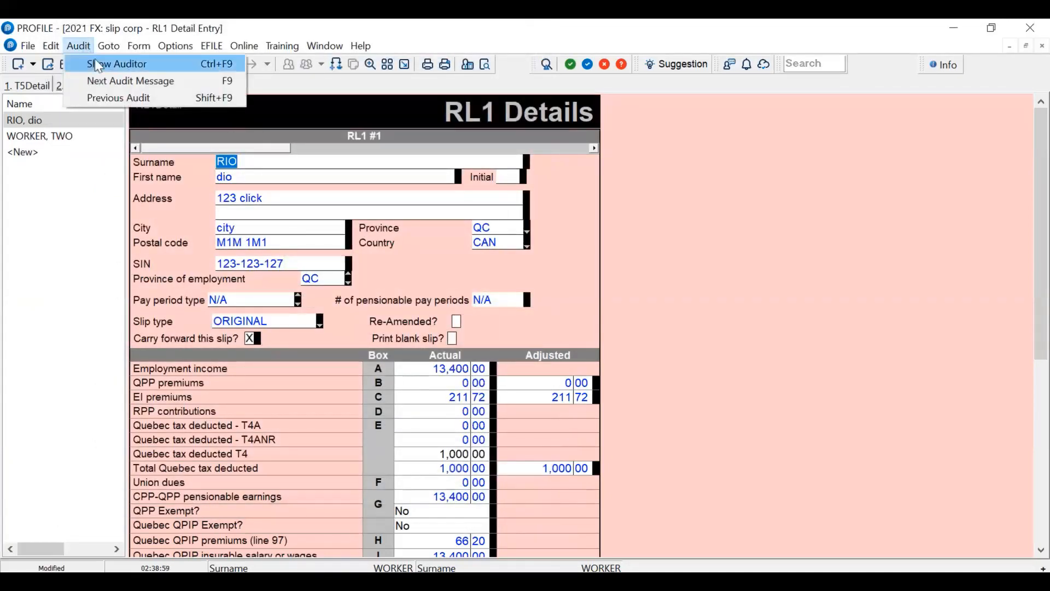
{"action": "left_click", "coordinate": [109, 62]}
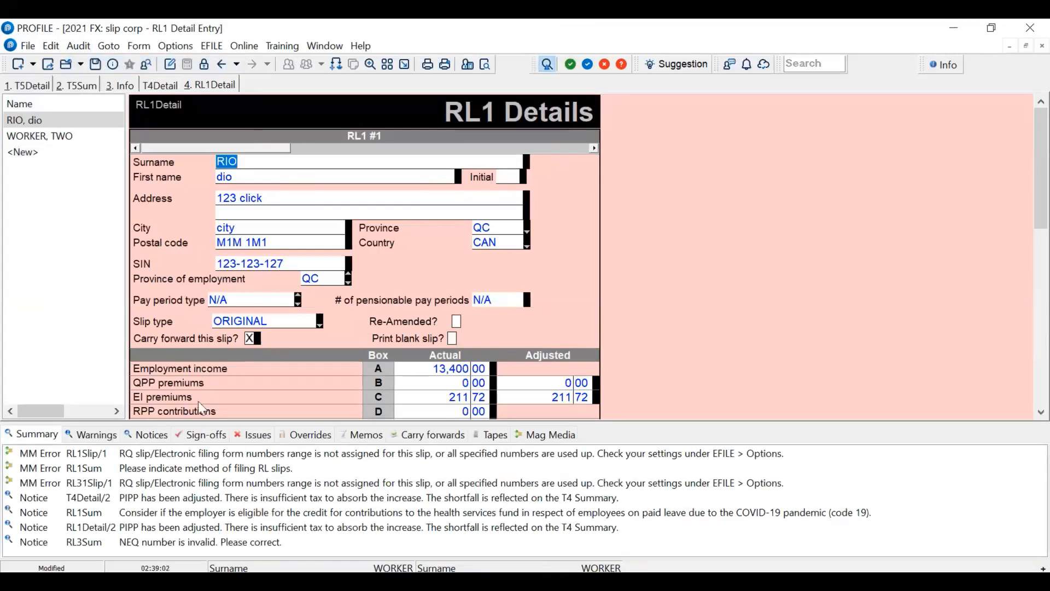
- From the auditor, open the RL1Slip form numbers range error and the RL1Sum filing method error on their forms
{"action": "double_click", "coordinate": [224, 454]}
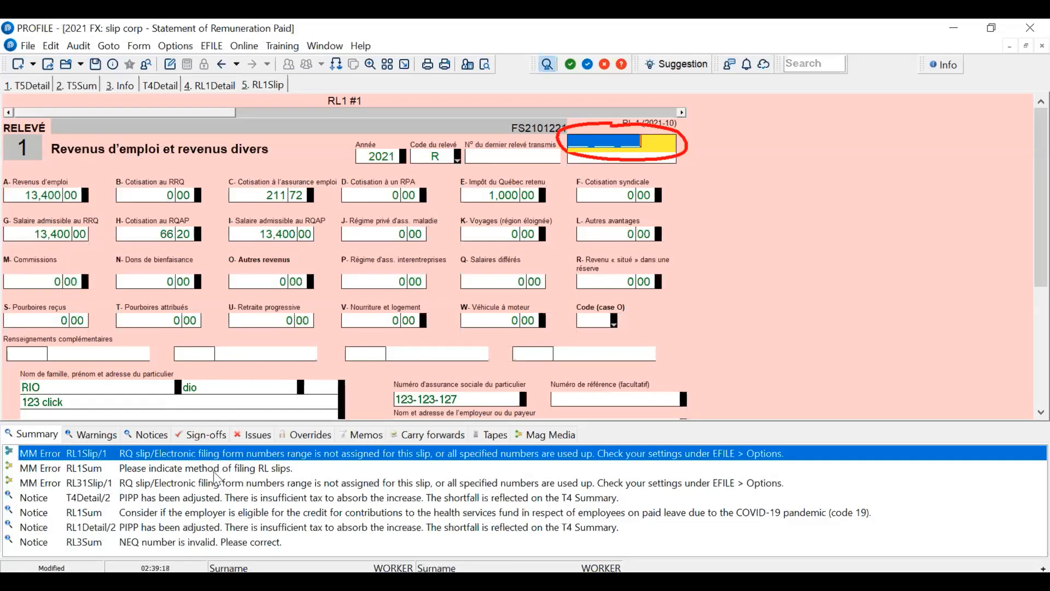
{"action": "left_click", "coordinate": [216, 470]}
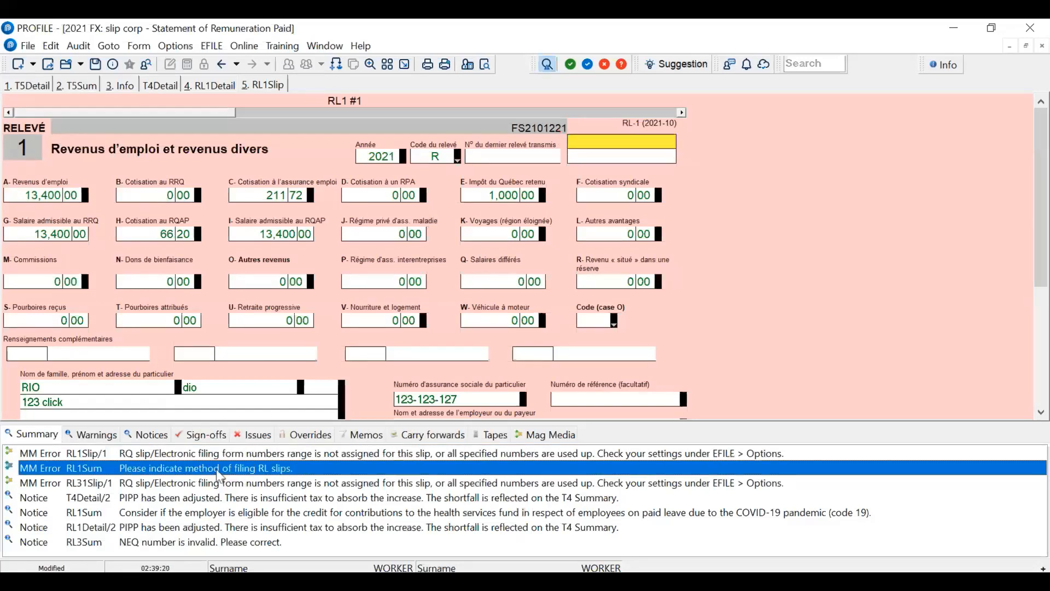
{"action": "double_click", "coordinate": [215, 468]}
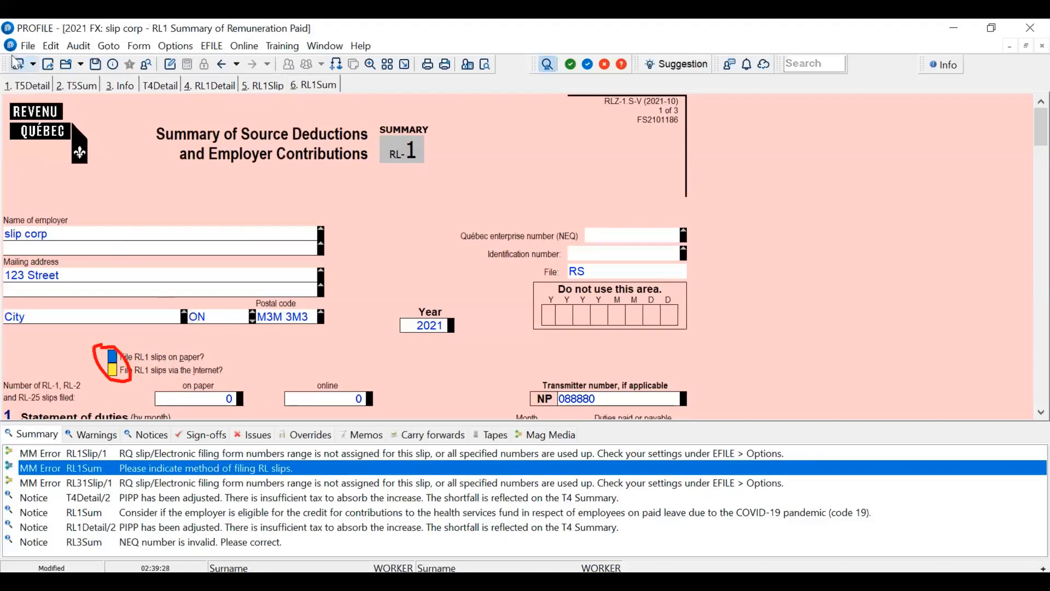
- Hide the auditor, try the paper and Internet filing options for RL1 slips on the RL1 summary, and clear the selection
{"action": "left_click", "coordinate": [79, 46]}
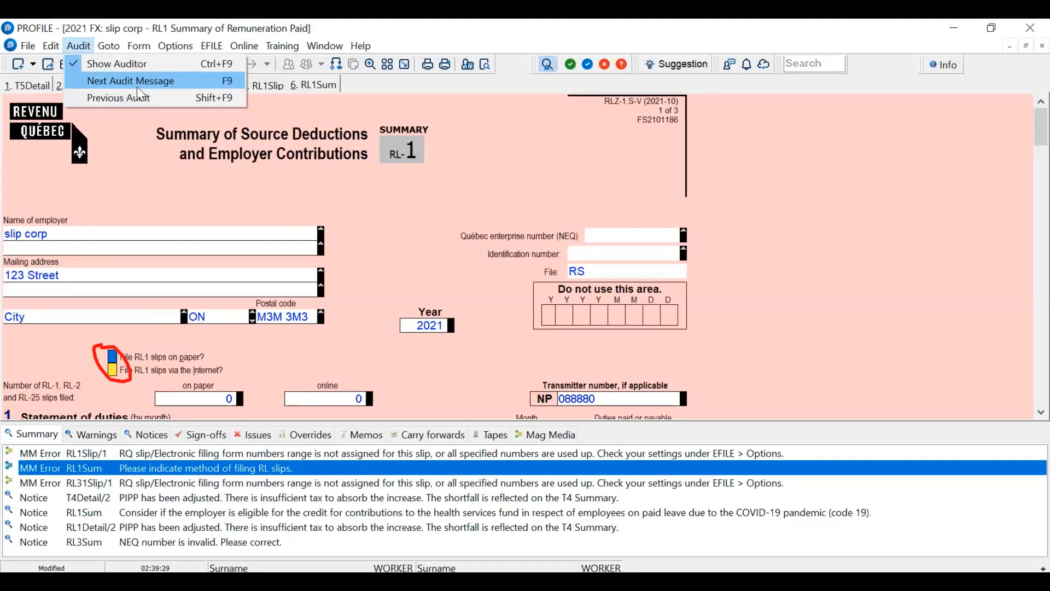
{"action": "left_click", "coordinate": [117, 64]}
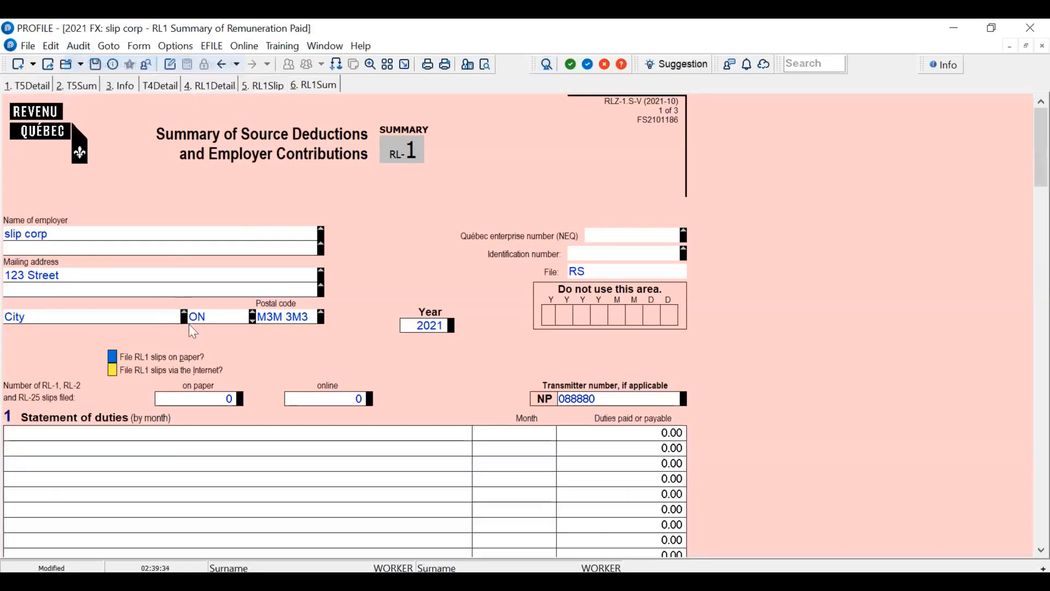
{"action": "left_click", "coordinate": [111, 358]}
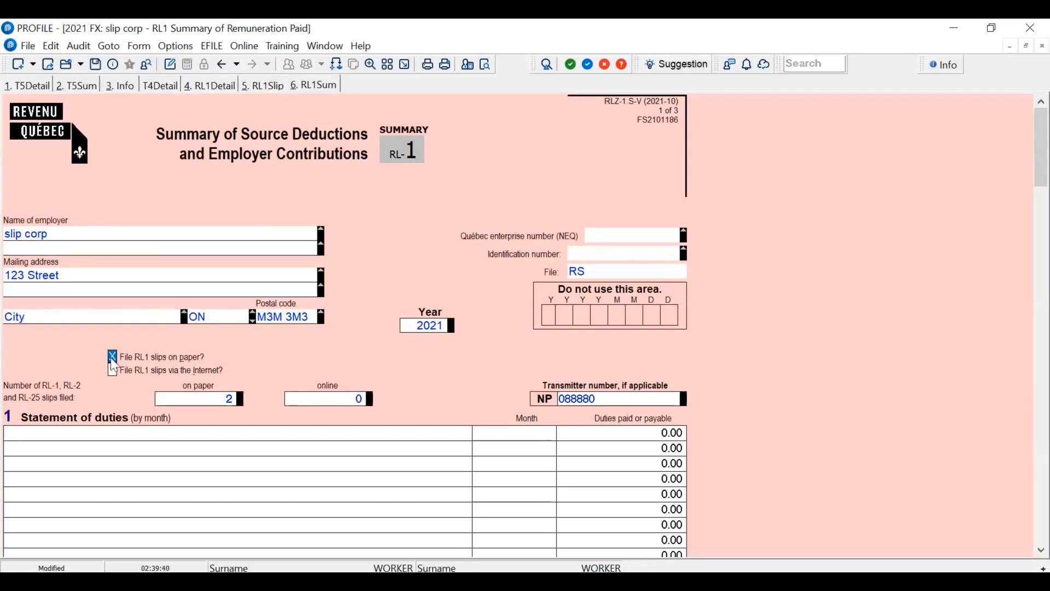
{"action": "left_click", "coordinate": [113, 370]}
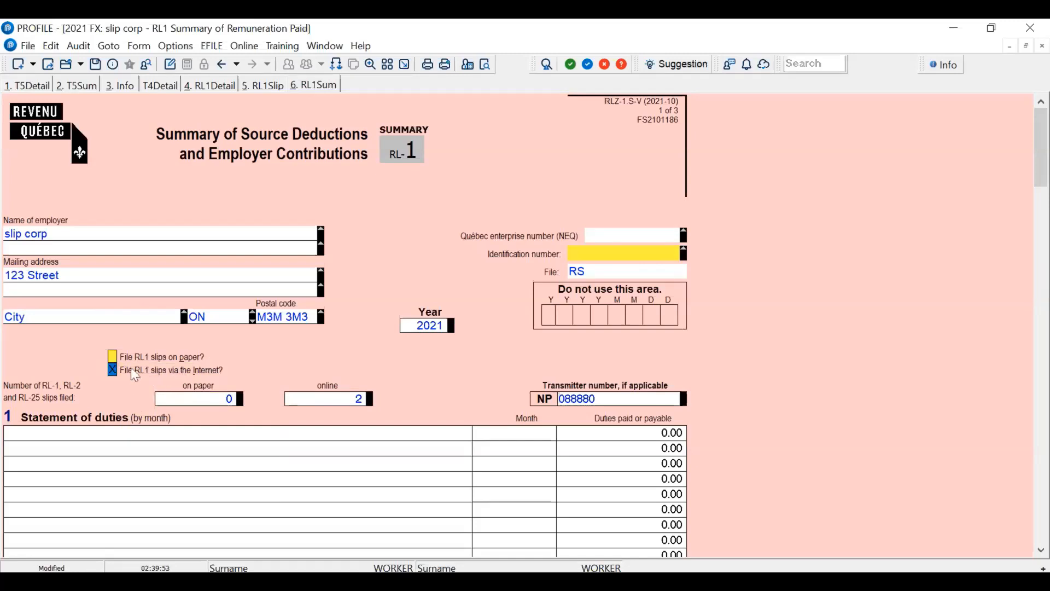
{"action": "mouse_move", "coordinate": [116, 374]}
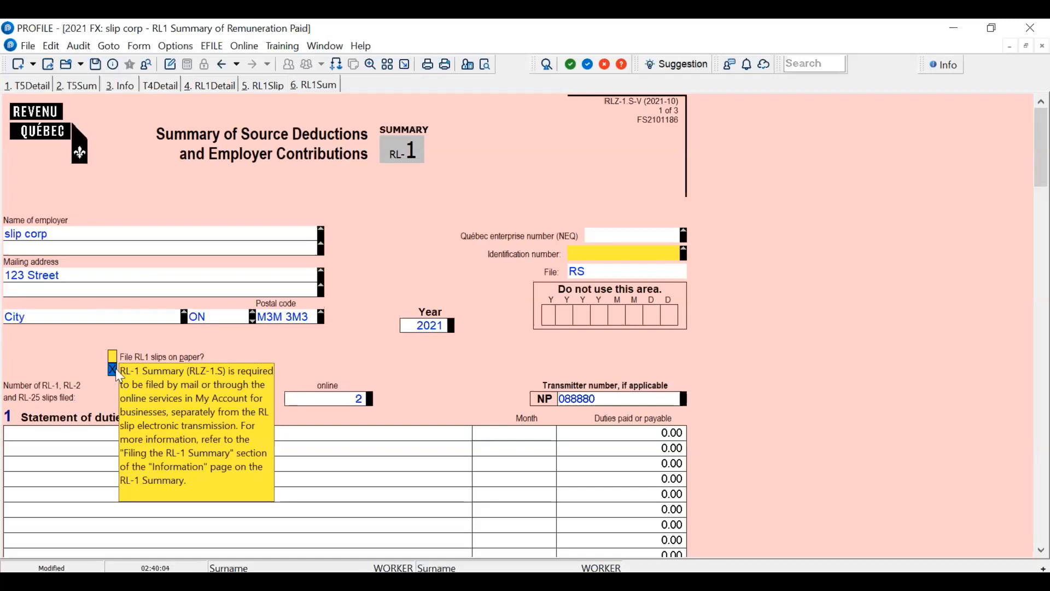
{"action": "left_click", "coordinate": [113, 371]}
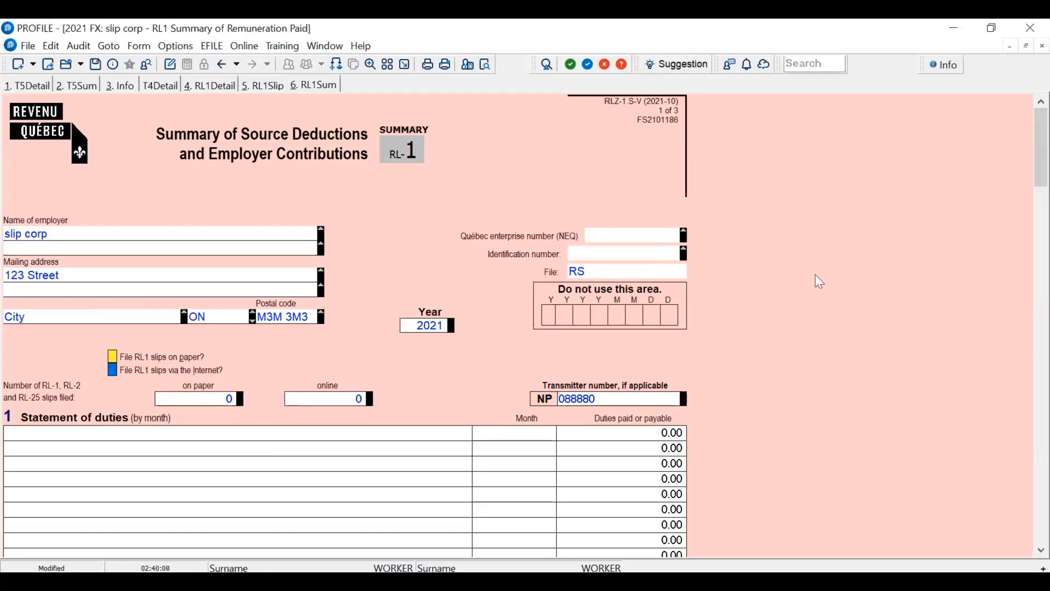
- Show the auditor, return to the RL1Sum filing method error and select filing RL1 slips via the Internet
{"action": "left_click_drag", "start_coordinate": [1043, 148], "coordinate": [1043, 456]}
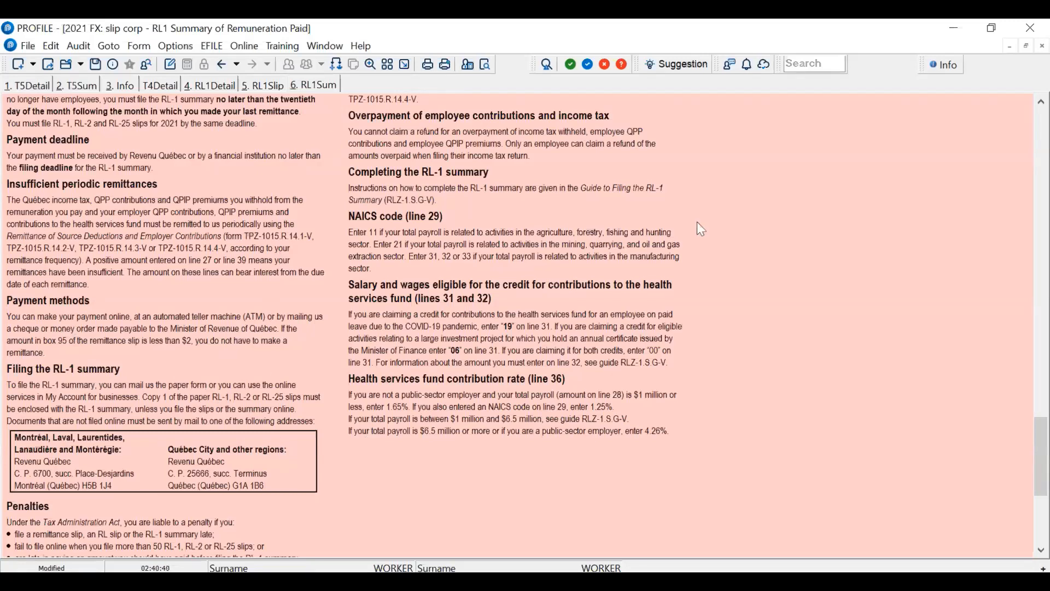
{"action": "left_click", "coordinate": [79, 45]}
{"action": "mouse_move", "coordinate": [128, 52]}
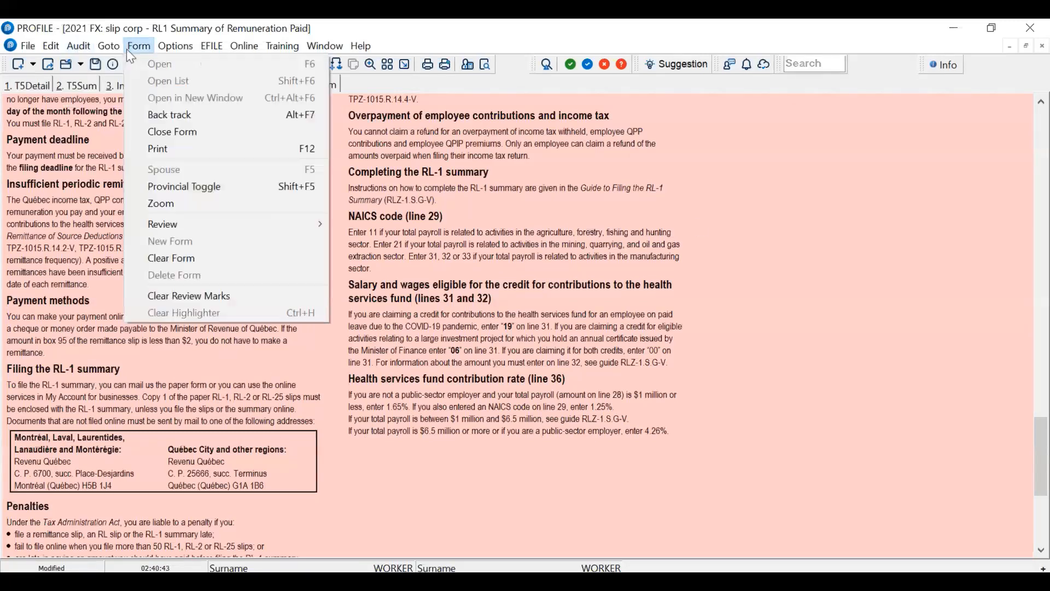
{"action": "left_click", "coordinate": [96, 61]}
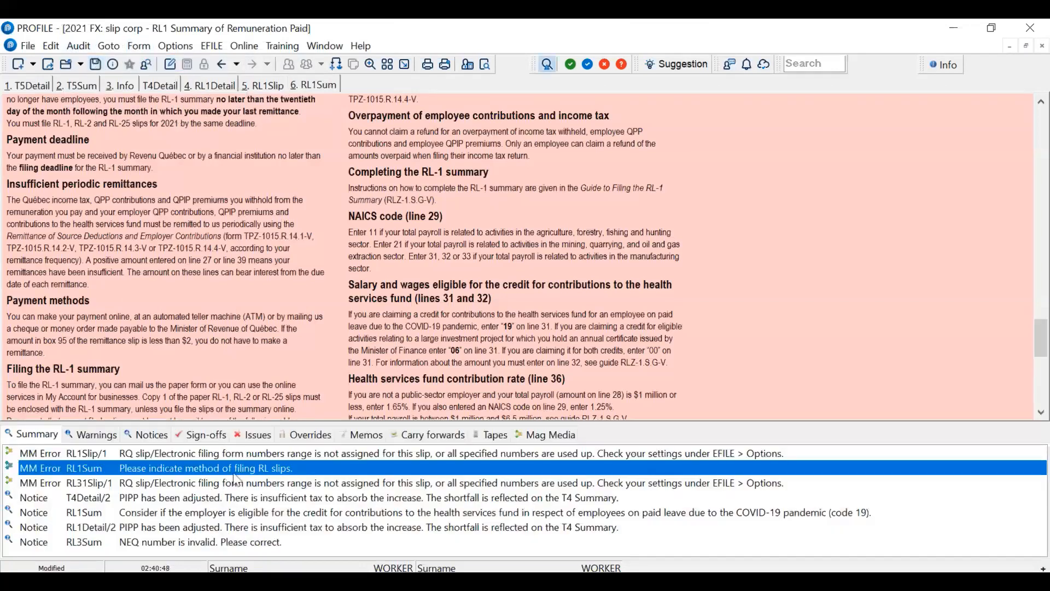
{"action": "double_click", "coordinate": [235, 469]}
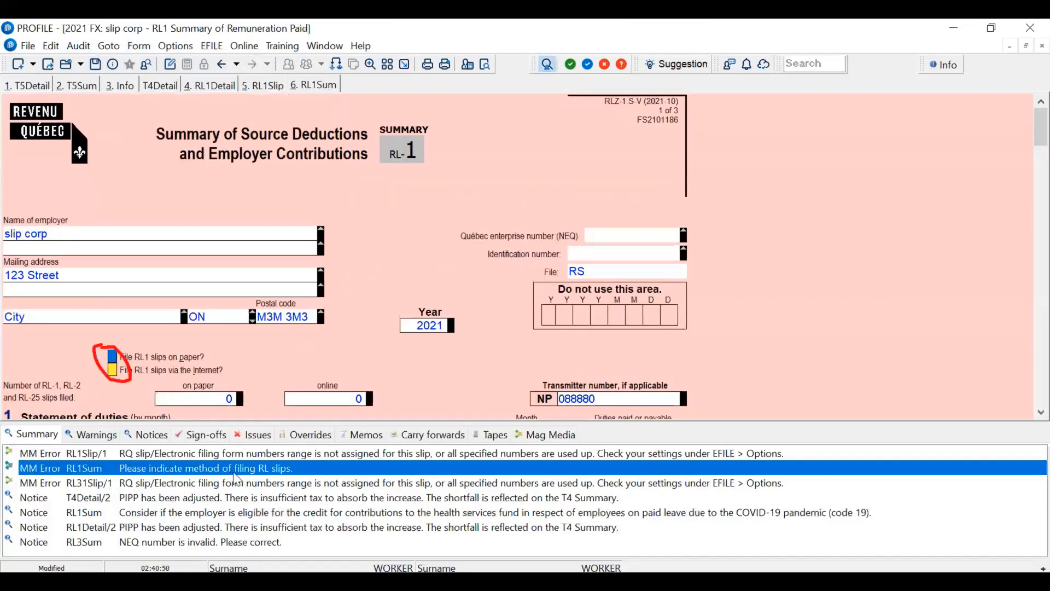
{"action": "left_click", "coordinate": [112, 370]}
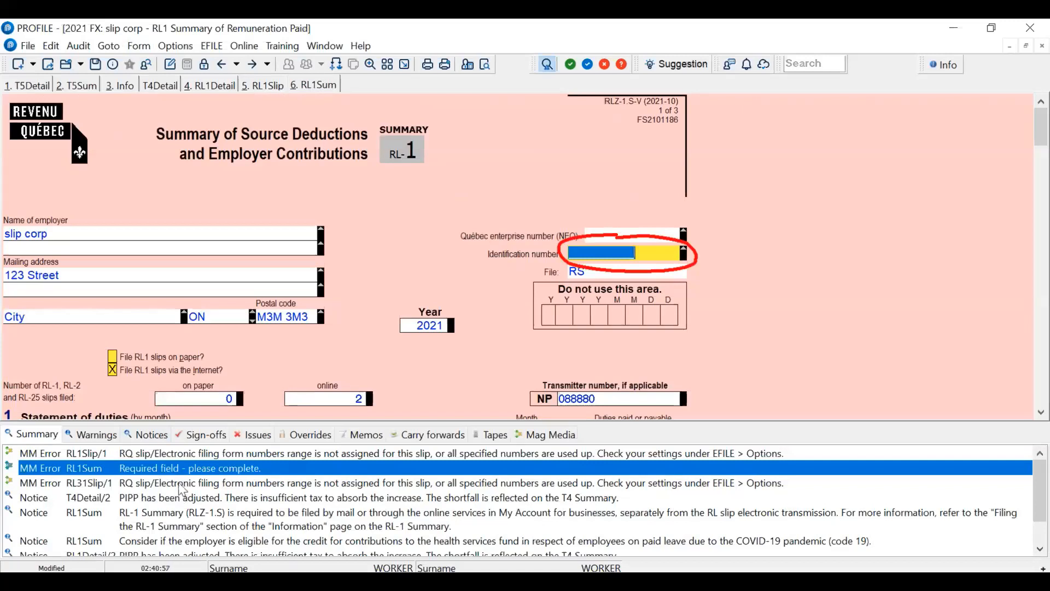
- Review the RL31Slip form numbers range error and the RL1Sum notice about filing the RL-1 Summary separately
{"action": "double_click", "coordinate": [180, 483]}
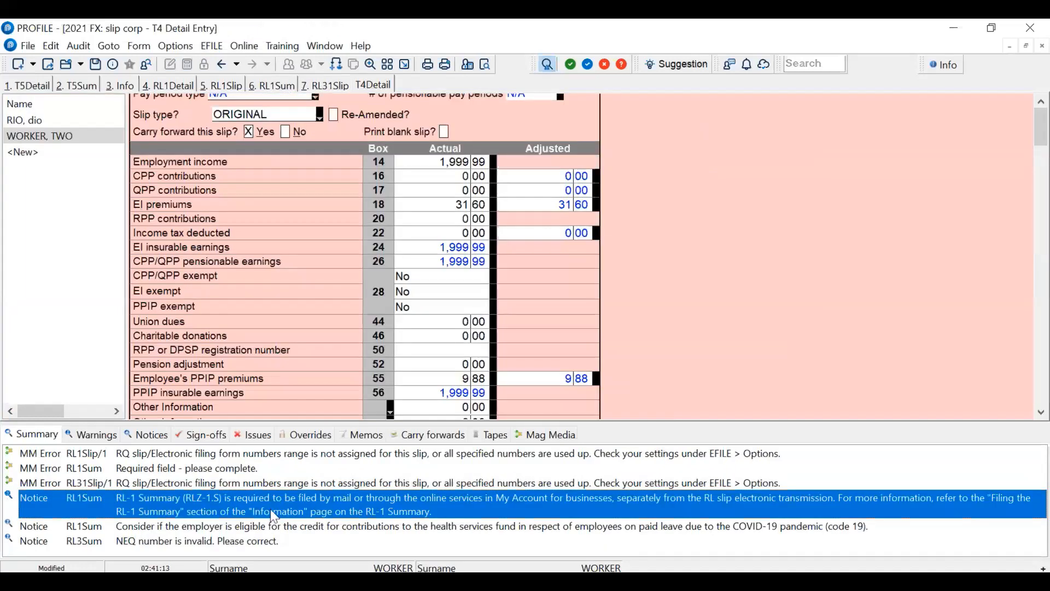
{"action": "double_click", "coordinate": [275, 516]}
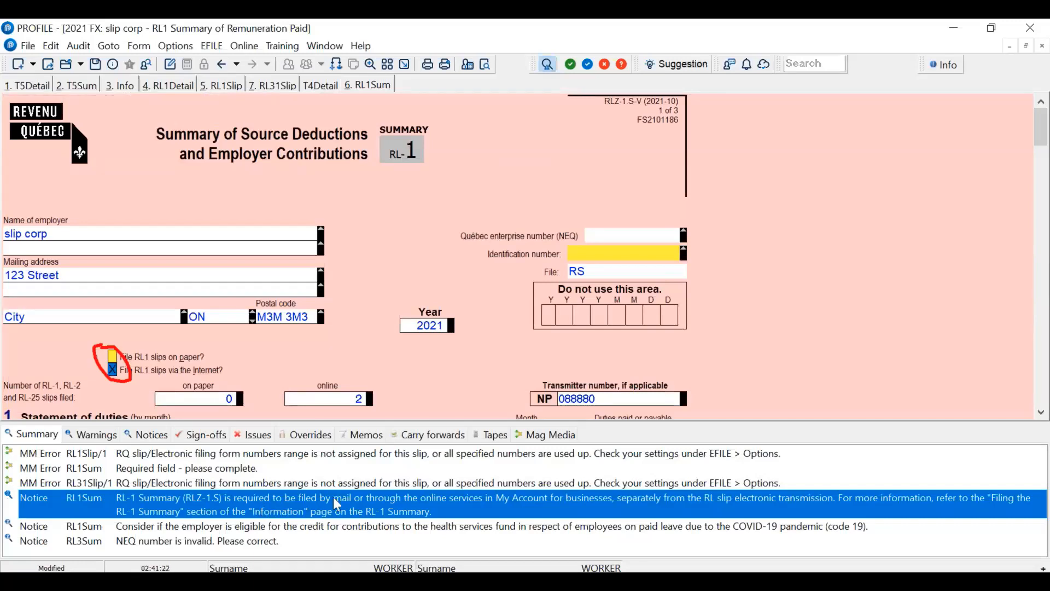
{"action": "left_click", "coordinate": [409, 504]}
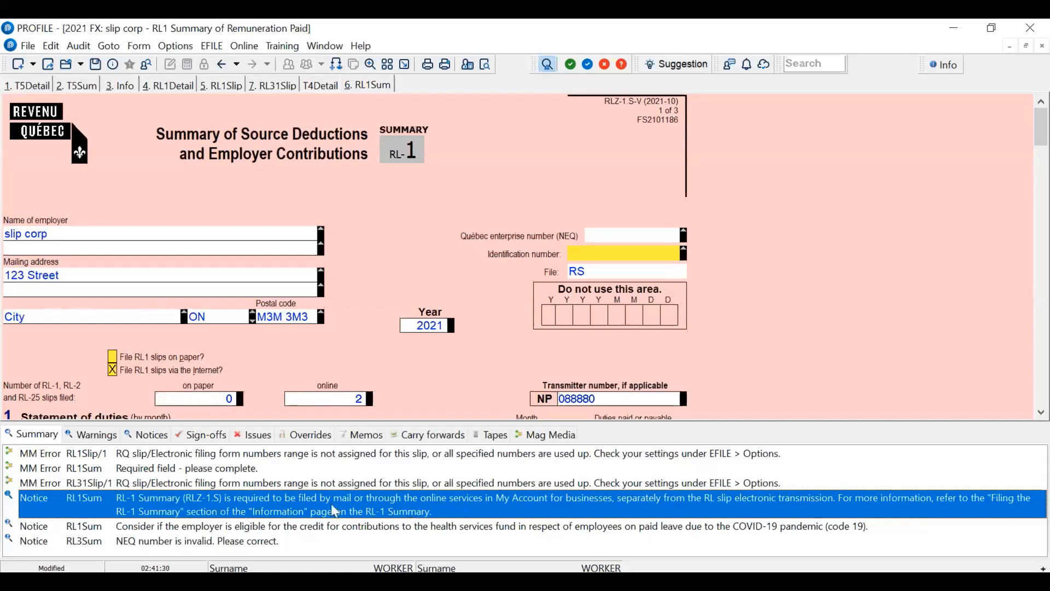
- Examine the health services fund credit and RL3Sum NEQ notices, and locate the Québec enterprise number field on the Info form
{"action": "left_click", "coordinate": [252, 526]}
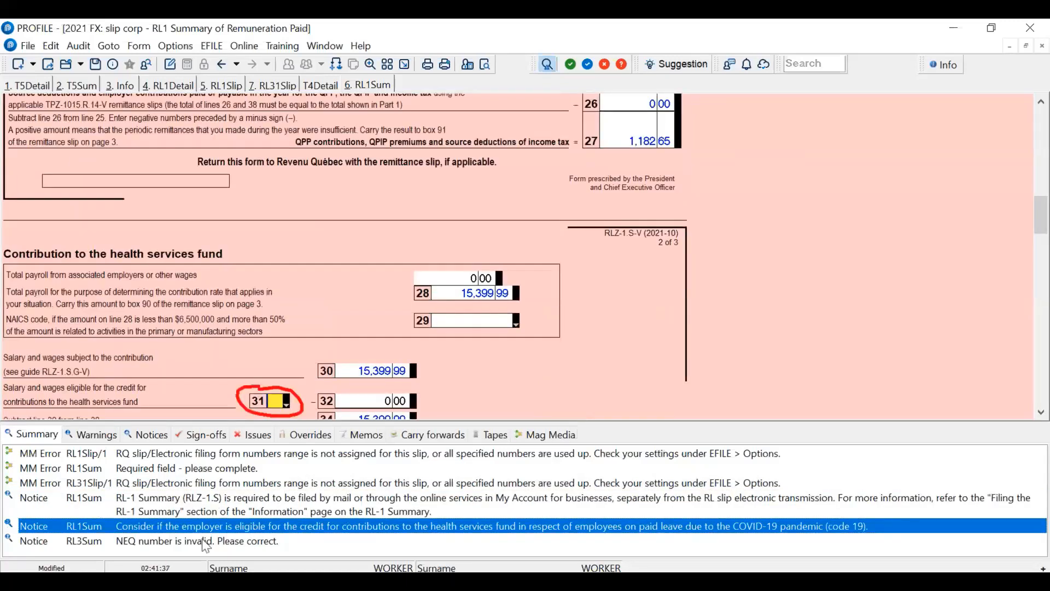
{"action": "left_click", "coordinate": [251, 542]}
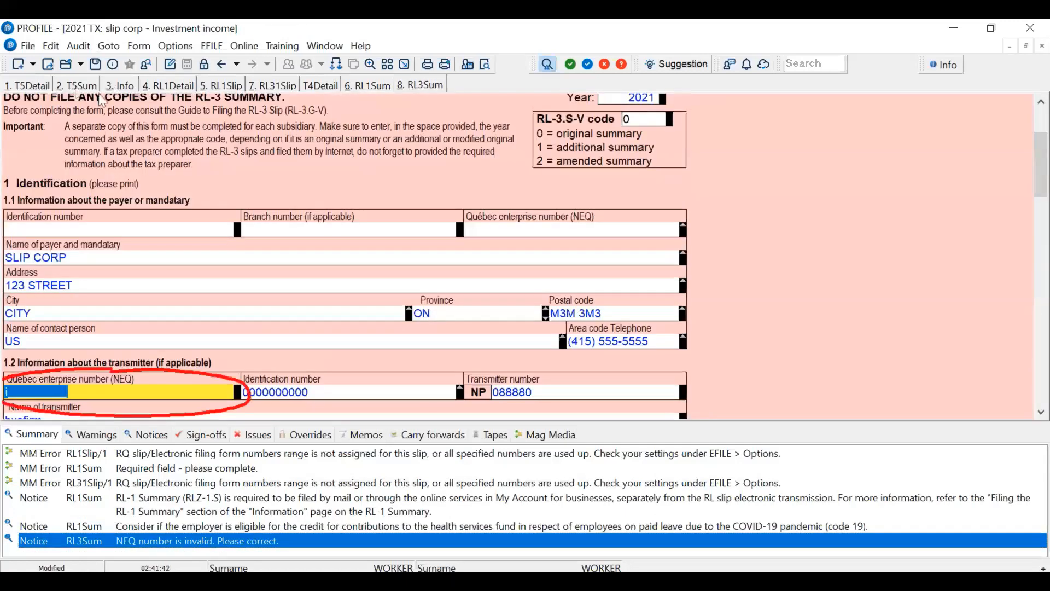
{"action": "left_click", "coordinate": [114, 86]}
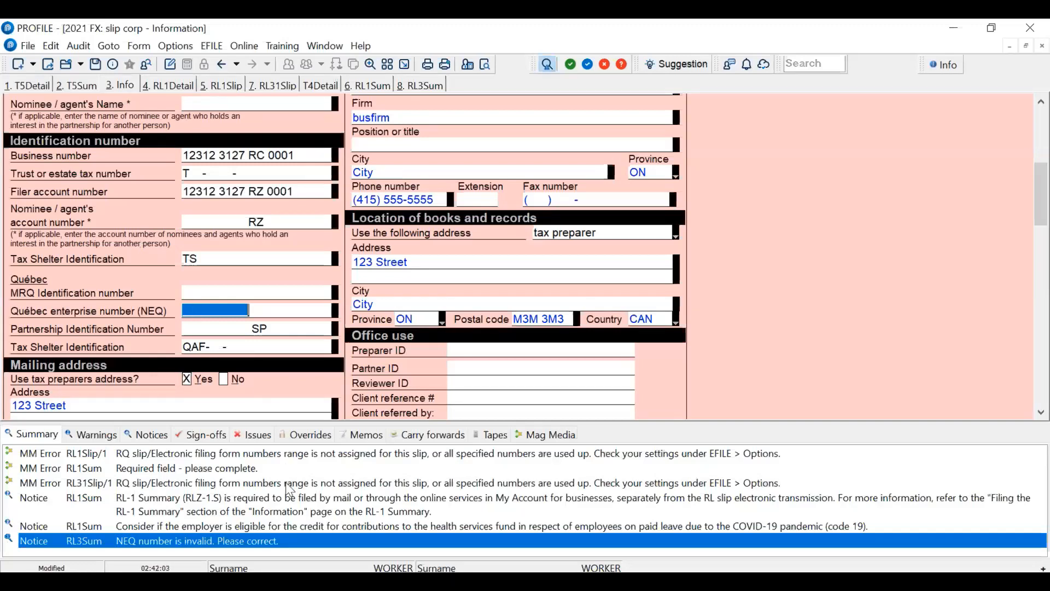
- Reopen the RL-1 Summary filing notice and toggle between the RL1 summary and its federal T4 counterpart
{"action": "double_click", "coordinate": [274, 498]}
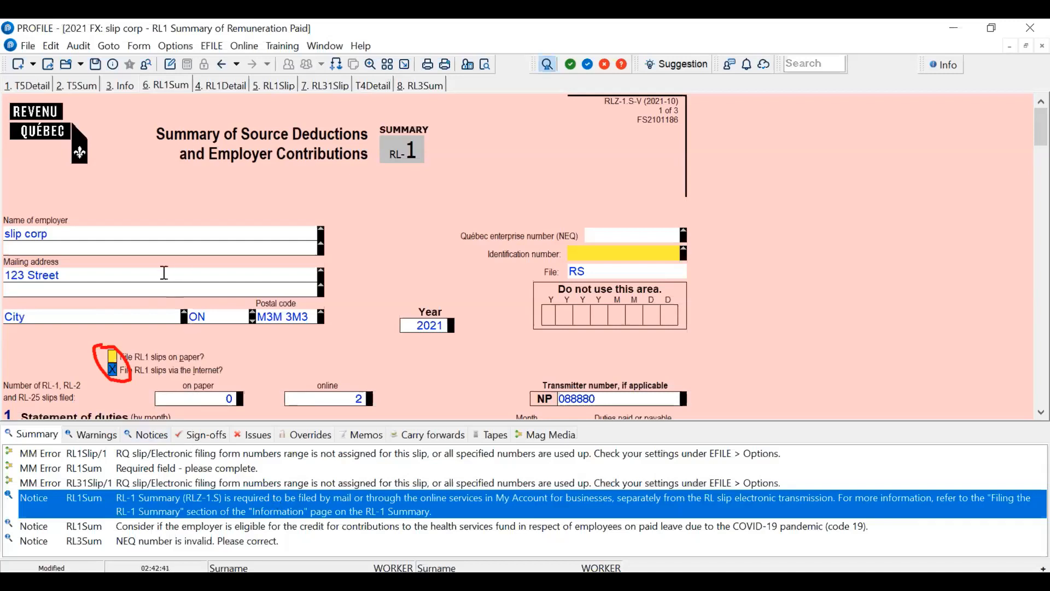
{"action": "left_click", "coordinate": [337, 65]}
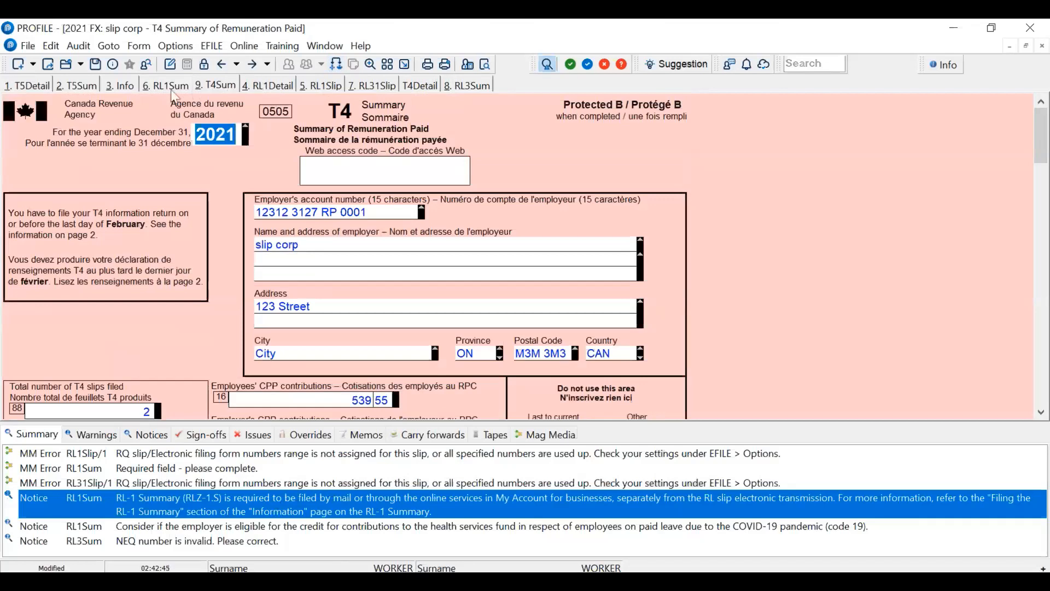
{"action": "left_click", "coordinate": [340, 64]}
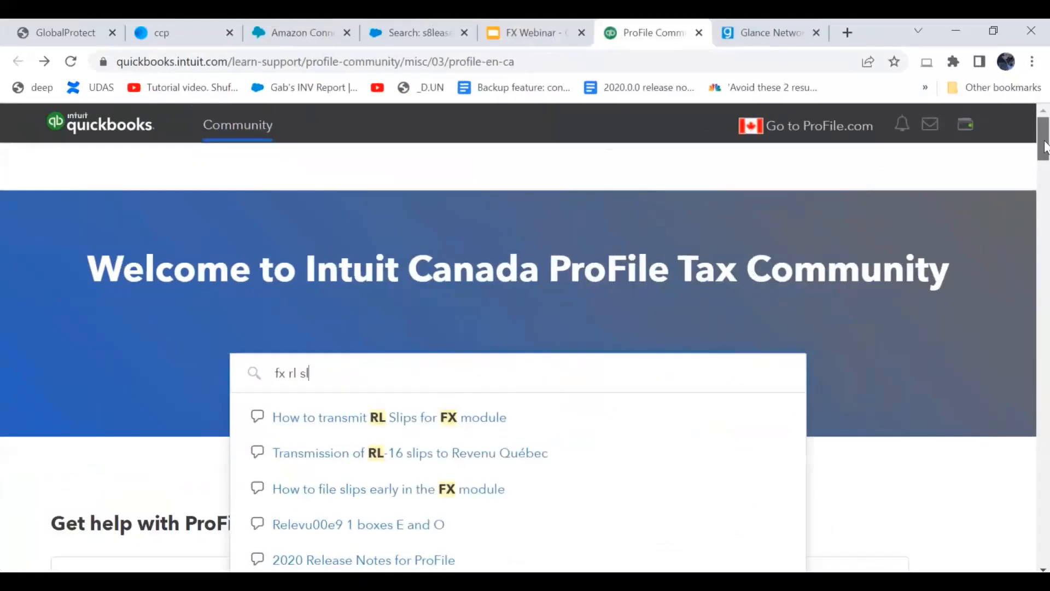
- In the browser's ProFile community search, open "How to transmit RL Slips for FX module" and expand "Review a transmission confirmation number"
{"action": "mouse_move", "coordinate": [1044, 146]}
{"action": "left_mouse_down"}
{"action": "mouse_move", "coordinate": [1046, 186]}
{"action": "mouse_move", "coordinate": [1046, 164]}
{"action": "left_mouse_up"}
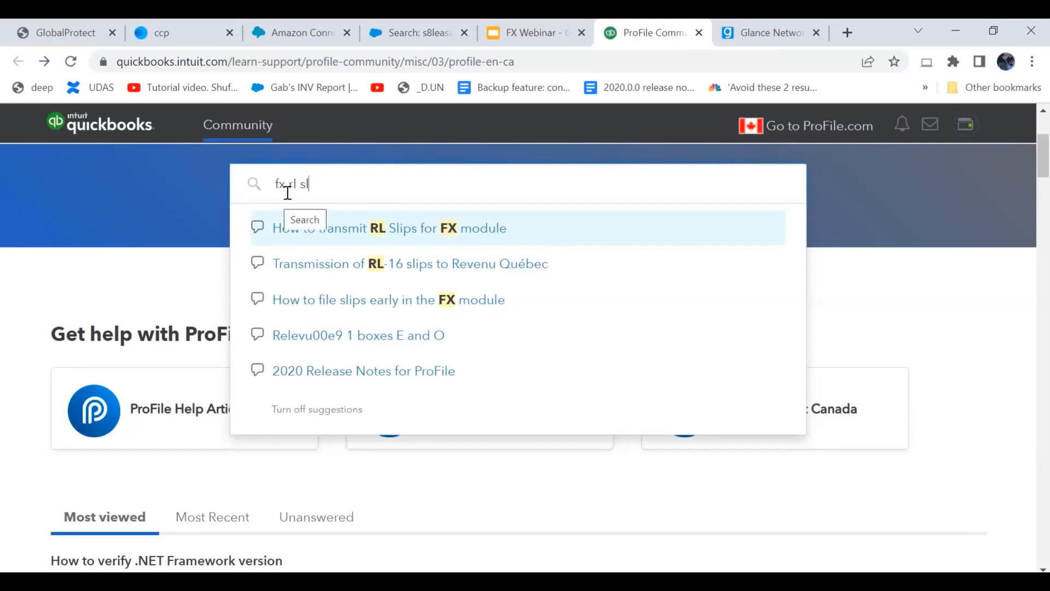
{"action": "left_click", "coordinate": [370, 232]}
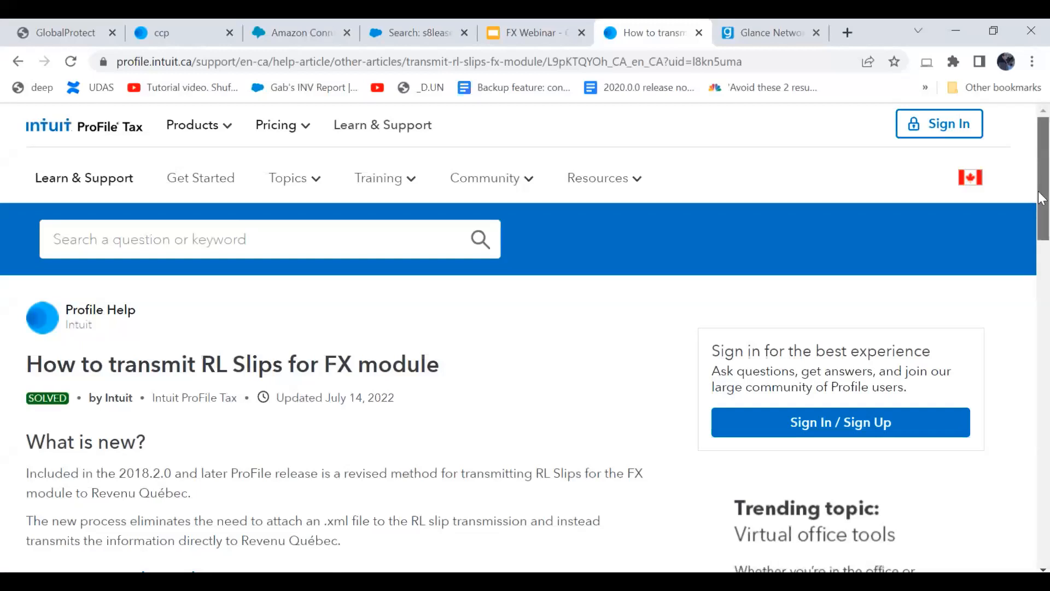
{"action": "left_click_drag", "start_coordinate": [1041, 198], "coordinate": [1046, 274]}
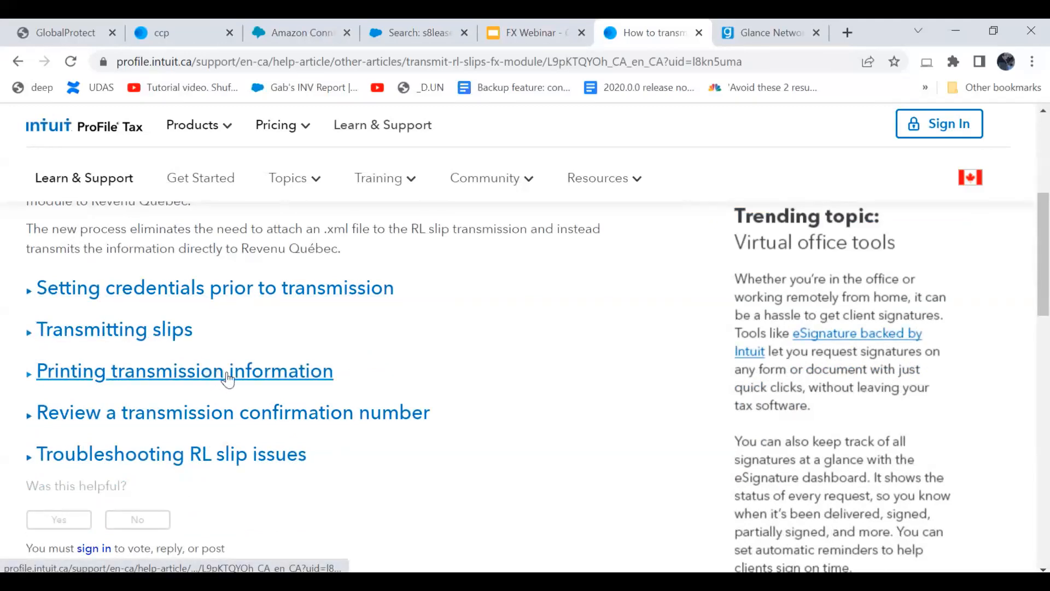
{"action": "left_click", "coordinate": [279, 421]}
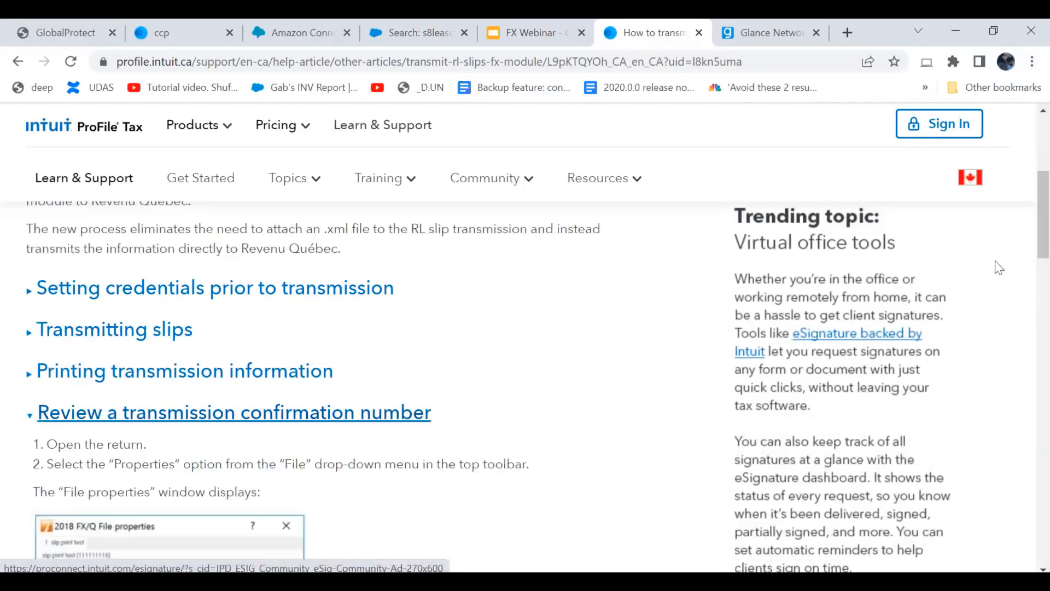
- Read through the confirmation number instructions and expand the "Troubleshooting RL slip issues" section of the article
{"action": "left_click_drag", "start_coordinate": [1045, 215], "coordinate": [1048, 236]}
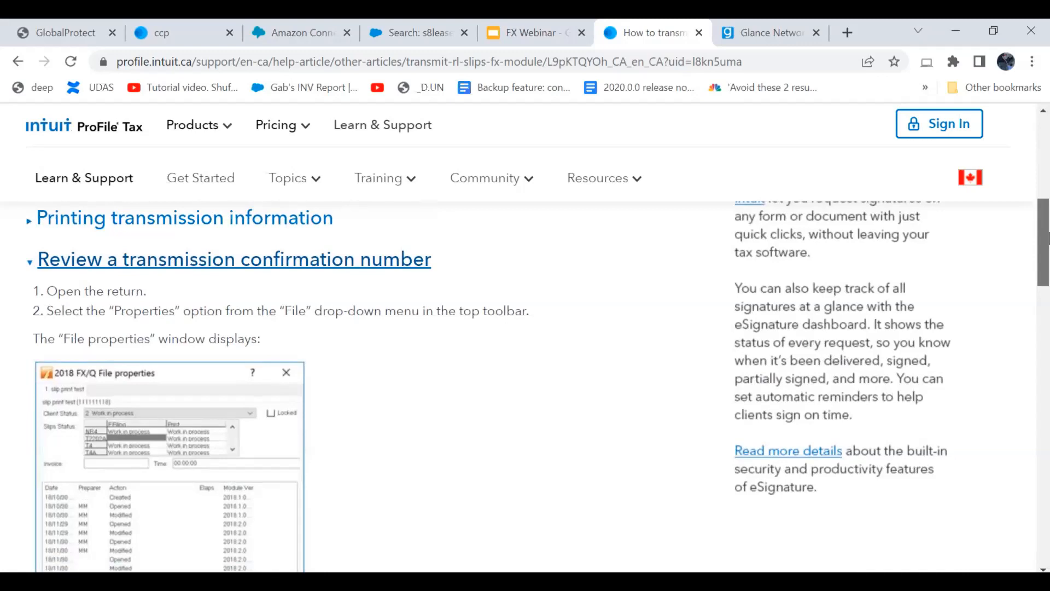
{"action": "left_click_drag", "start_coordinate": [1048, 236], "coordinate": [1048, 279]}
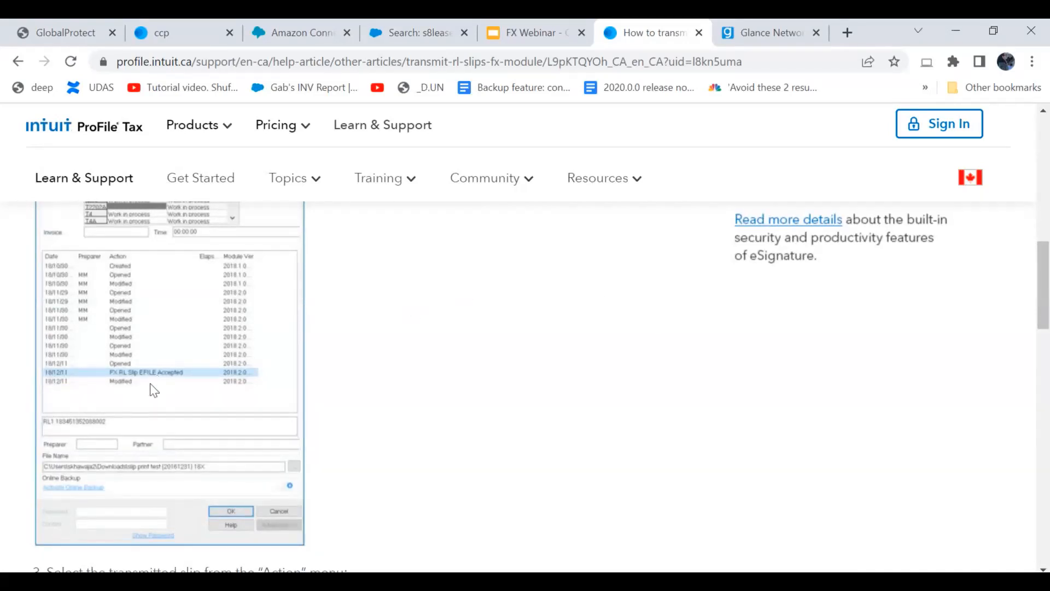
{"action": "mouse_move", "coordinate": [44, 421]}
{"action": "left_mouse_down"}
{"action": "mouse_move", "coordinate": [99, 417]}
{"action": "mouse_move", "coordinate": [63, 415]}
{"action": "left_mouse_up"}
{"action": "left_click_drag", "start_coordinate": [1044, 264], "coordinate": [1045, 371]}
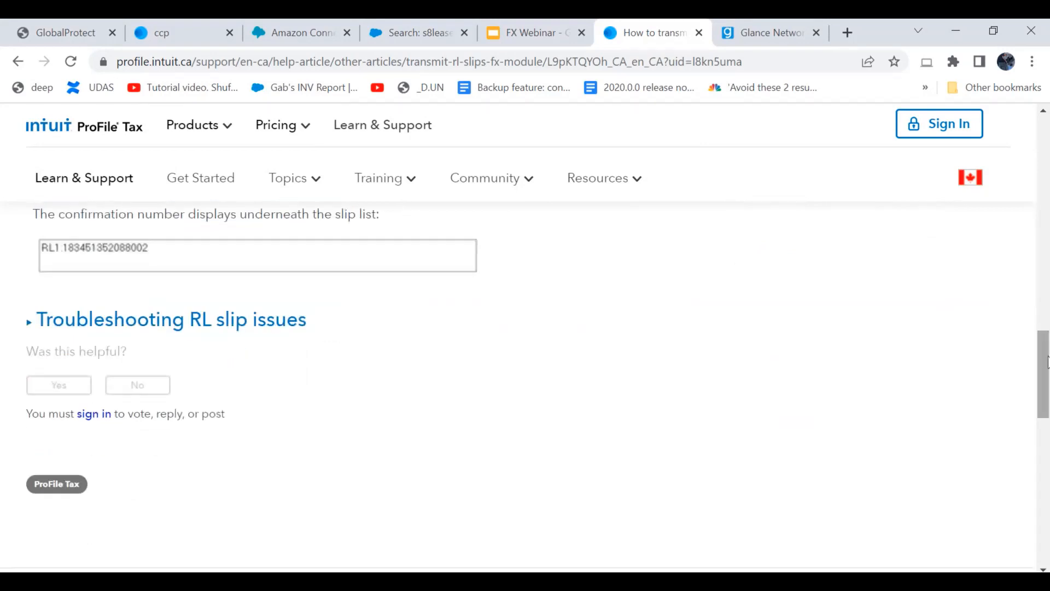
{"action": "left_click", "coordinate": [279, 324]}
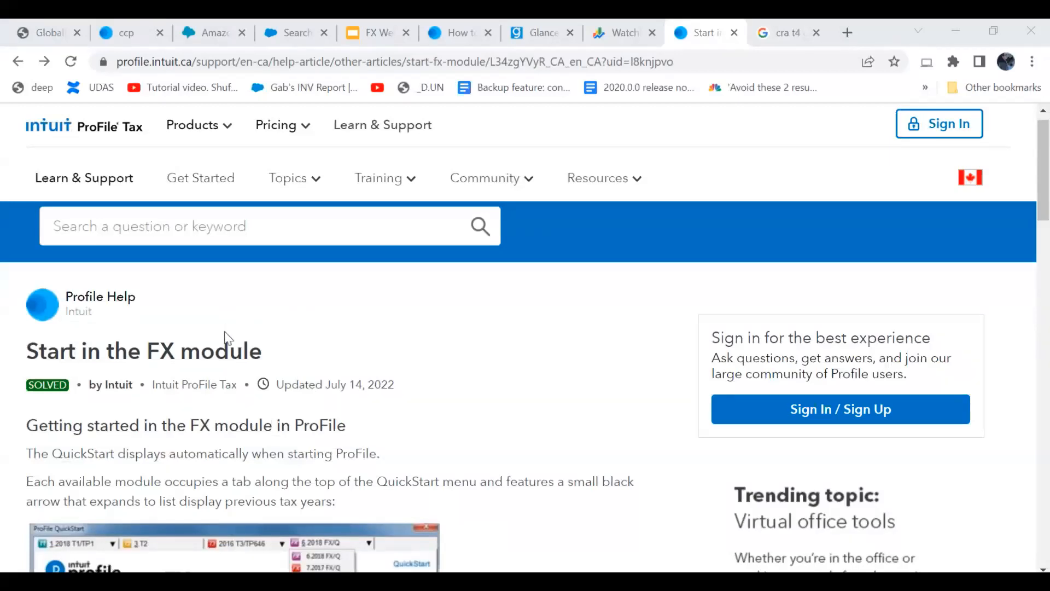
- Skim the topics of the "Start in the FX module" article and search the help site for "fx slip filing"
{"action": "left_click_drag", "start_coordinate": [1045, 211], "coordinate": [1046, 360]}
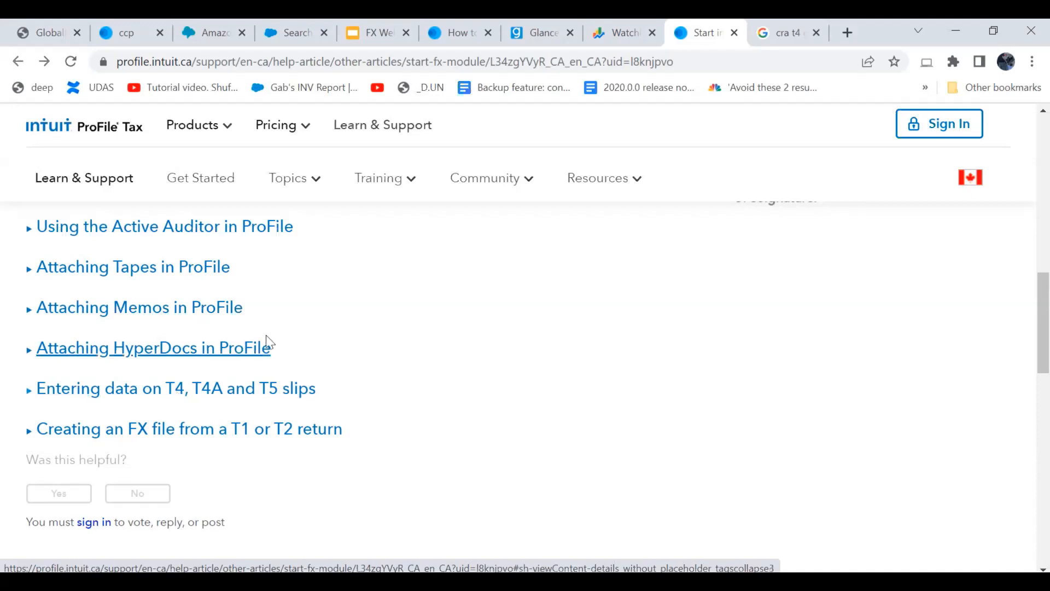
{"action": "left_click_drag", "start_coordinate": [1045, 316], "coordinate": [1046, 157]}
{"action": "left_click", "coordinate": [252, 241]}
{"action": "type", "text": "fx"}
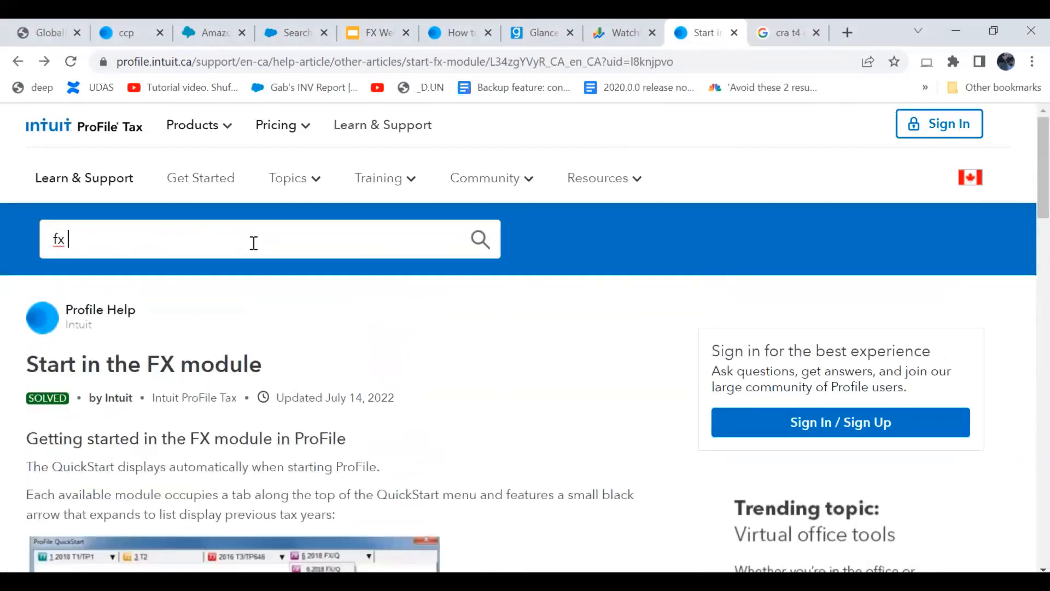
{"action": "type", "text": " sl"}
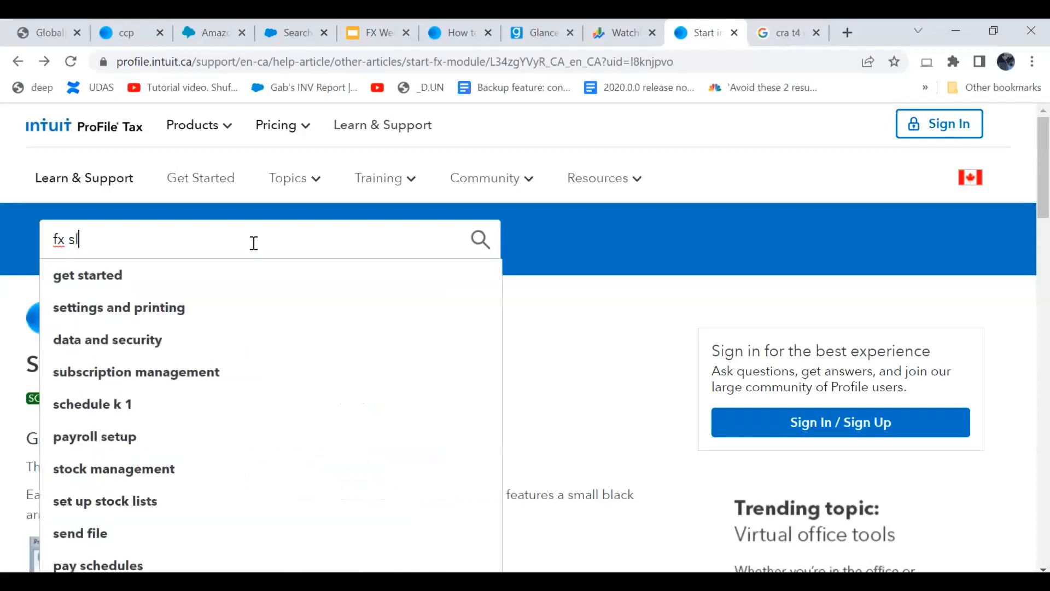
{"action": "type", "text": "ip"}
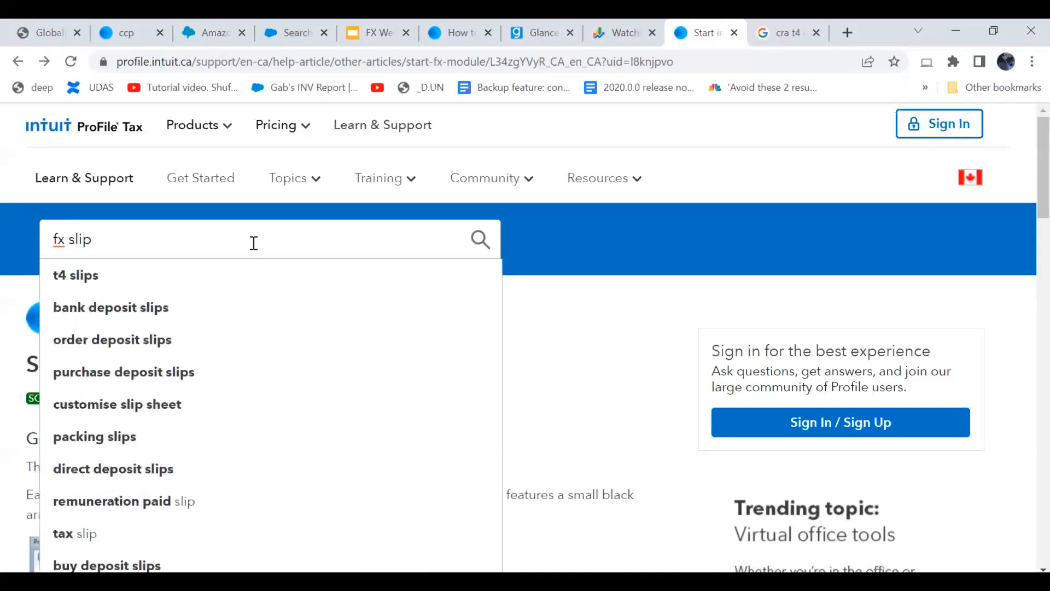
{"action": "type", "text": " filing\\"}
{"action": "key", "text": "Return"}
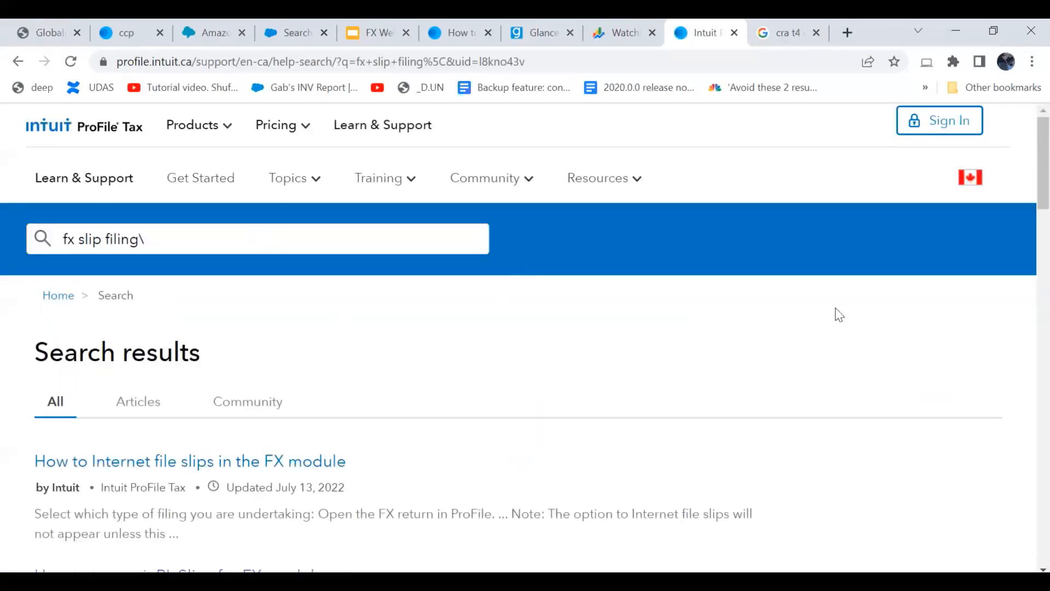
- Open the article "How to Internet file slips in the FX module" and look over its original and amended slip filing sections
{"action": "left_click", "coordinate": [260, 462]}
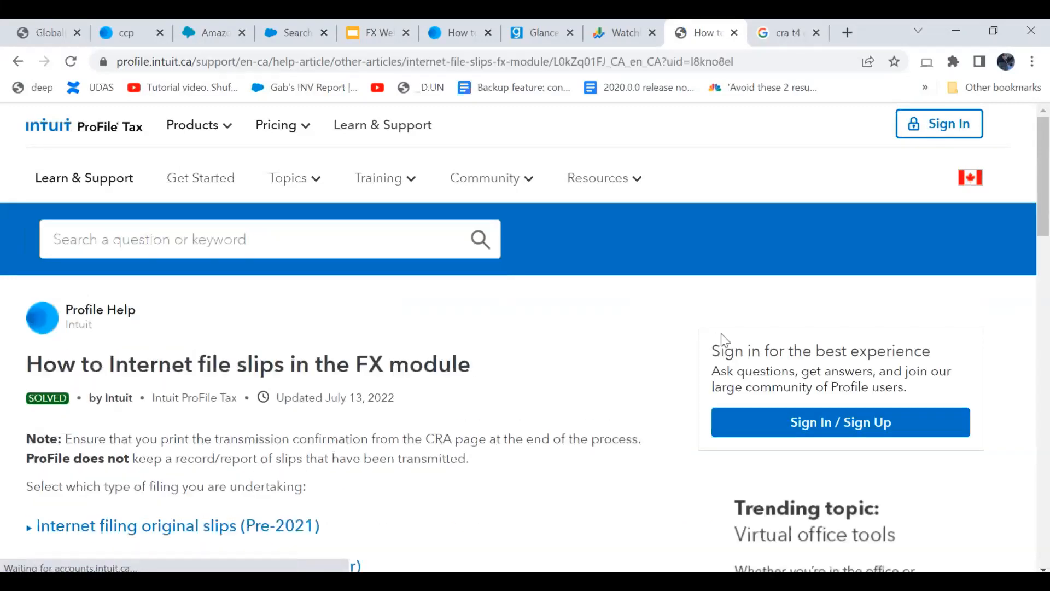
{"action": "left_click_drag", "start_coordinate": [1045, 182], "coordinate": [1047, 247]}
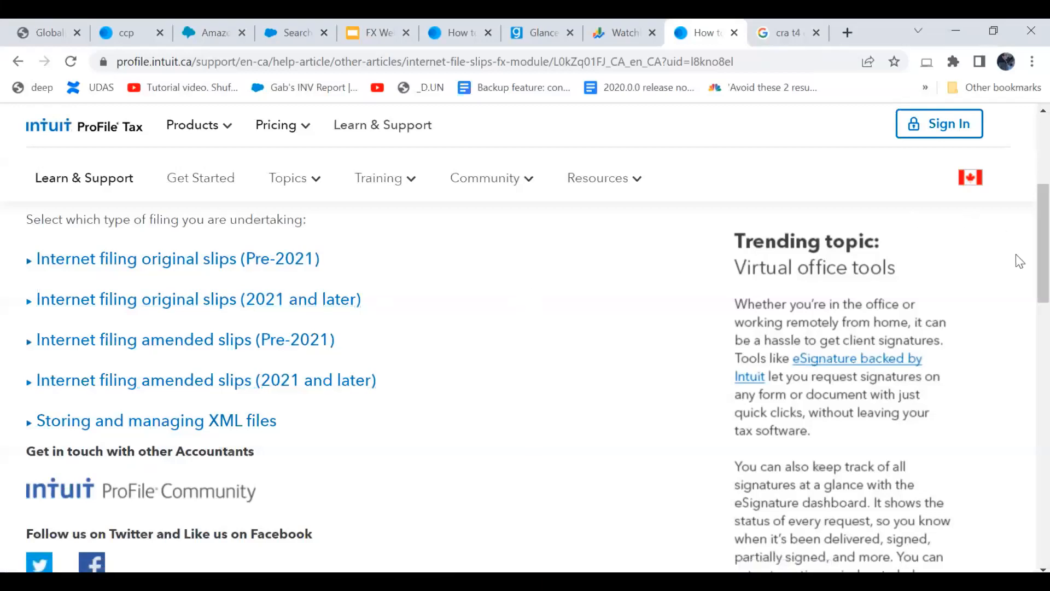
{"action": "left_click_drag", "start_coordinate": [1044, 259], "coordinate": [1033, 110]}
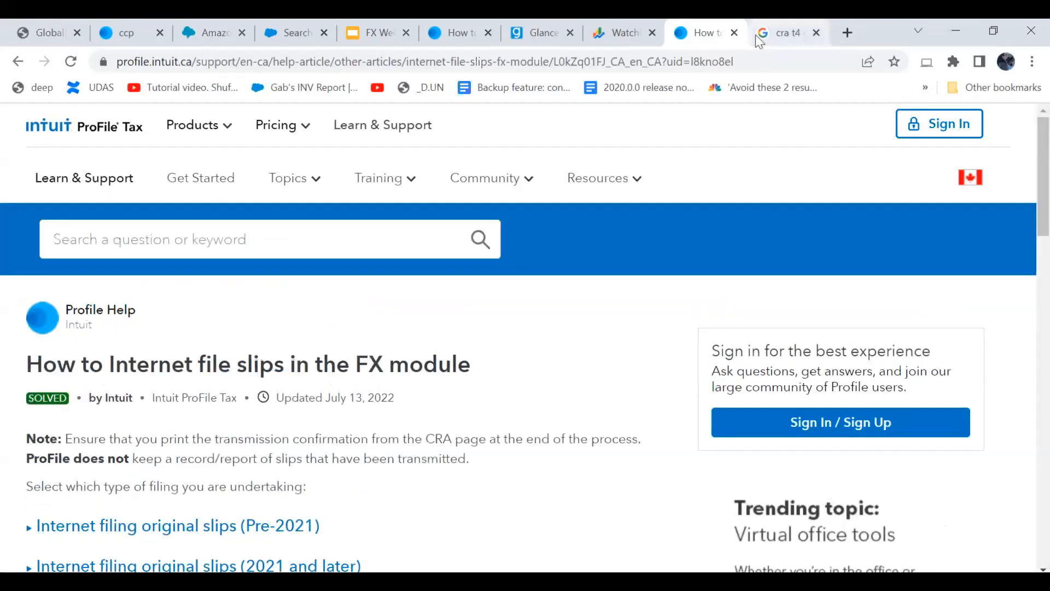
- In the open Google results, change the "cra t4 guide" query to search for "cra t5 guide"
{"action": "left_click", "coordinate": [778, 27]}
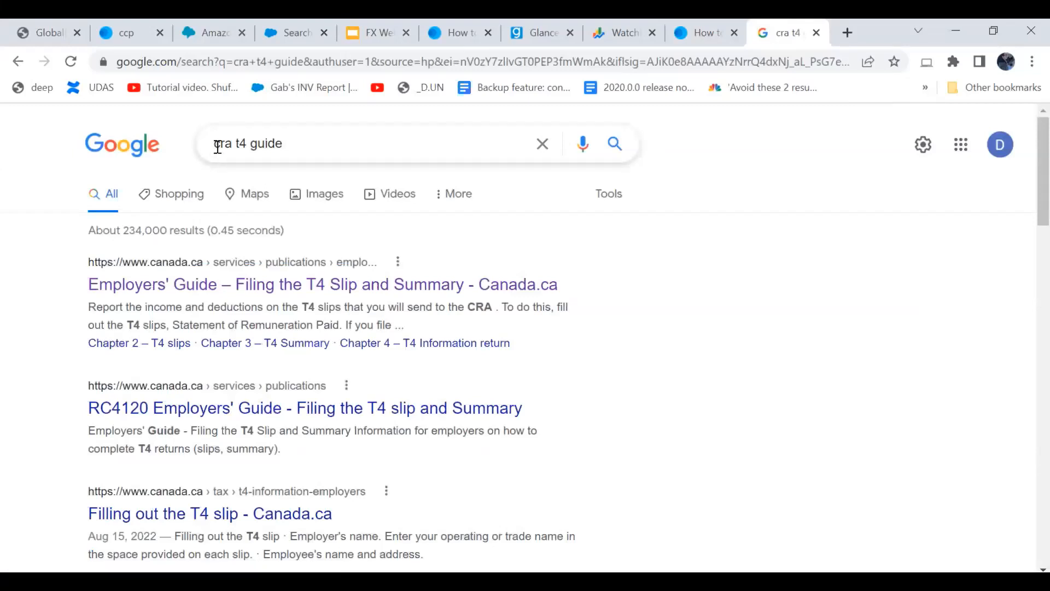
{"action": "left_click", "coordinate": [238, 143]}
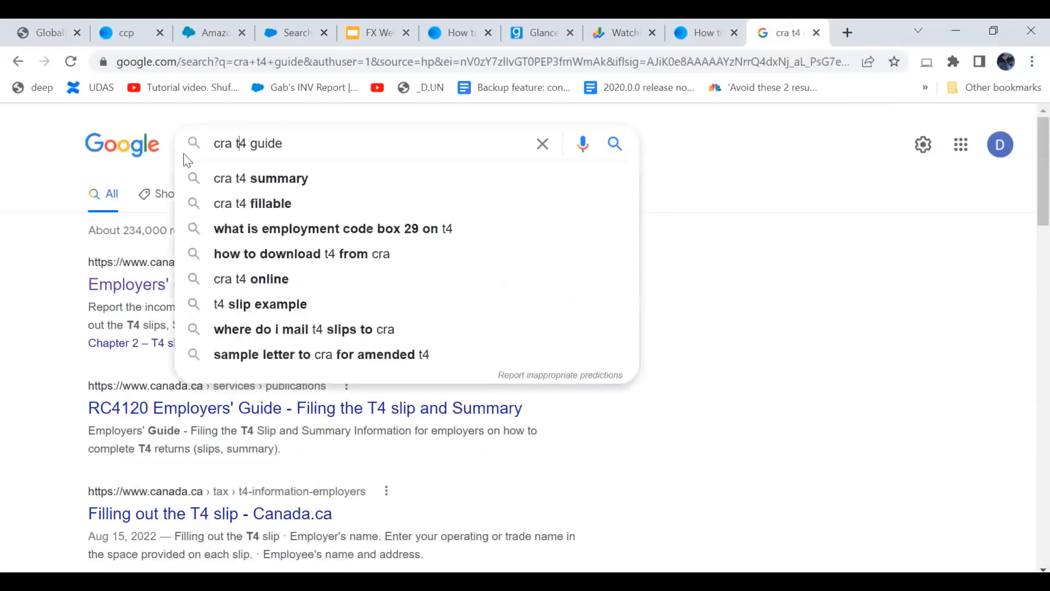
{"action": "left_click", "coordinate": [174, 170]}
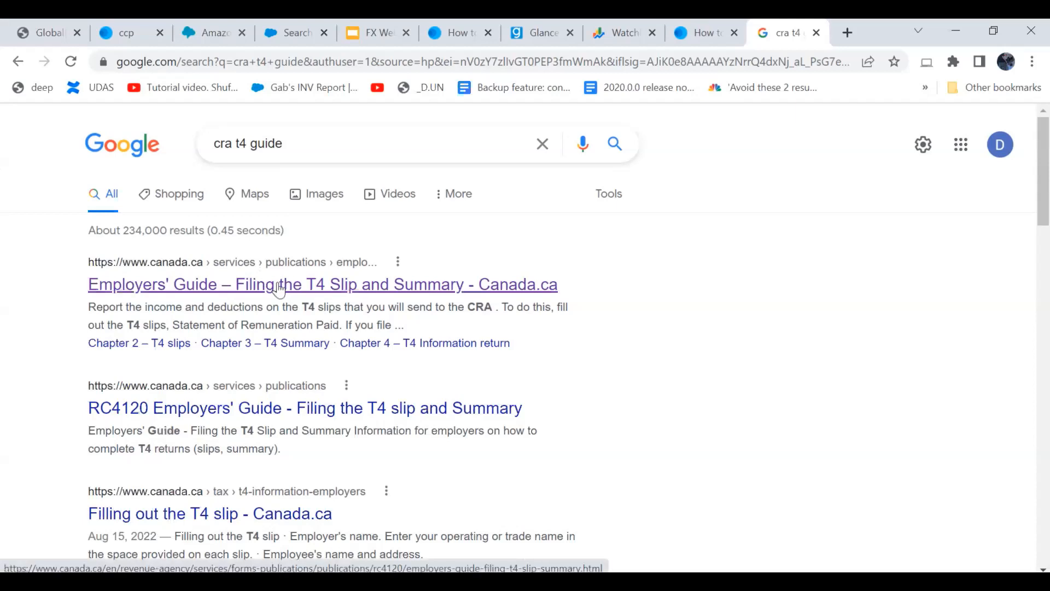
{"action": "left_click", "coordinate": [247, 143]}
{"action": "key", "text": "BackSpace"}
{"action": "type", "text": "5"}
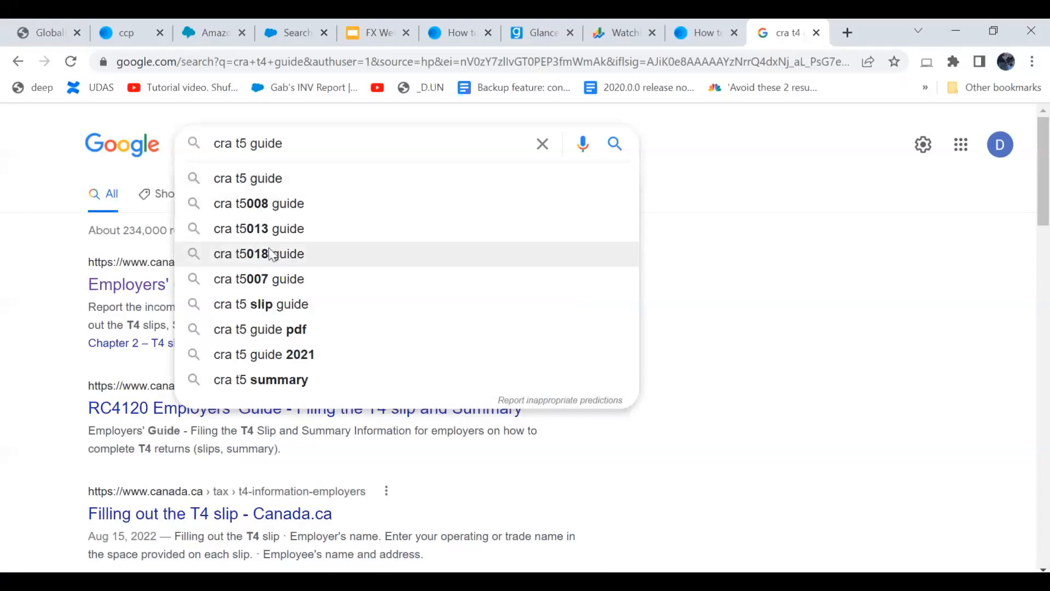
{"action": "left_click", "coordinate": [255, 178]}
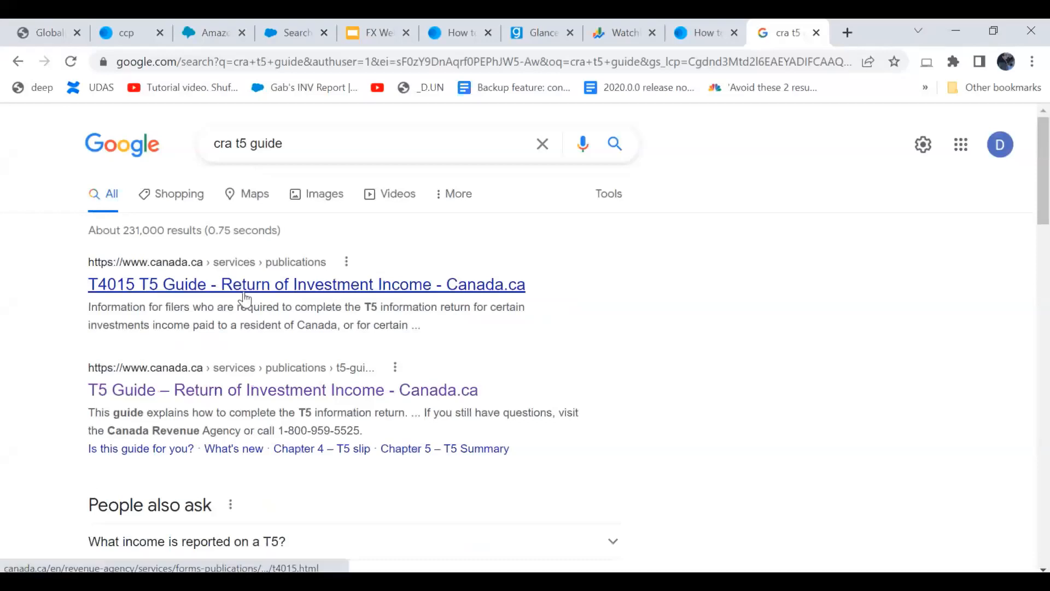
{"action": "left_click", "coordinate": [361, 286]}
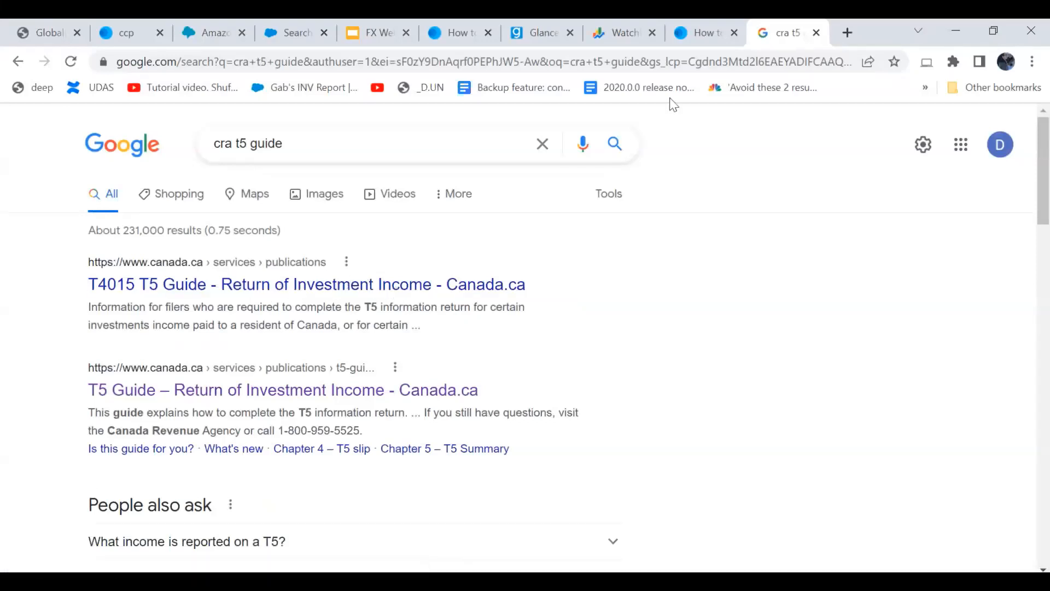
{"action": "mouse_move", "coordinate": [709, 27]}
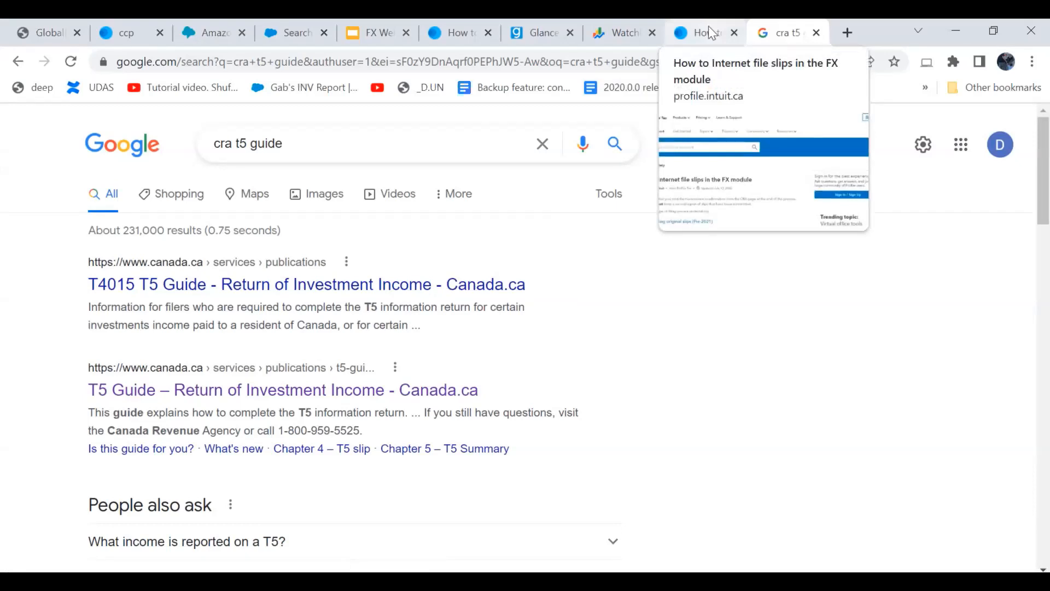
{"action": "double_click", "coordinate": [224, 144]}
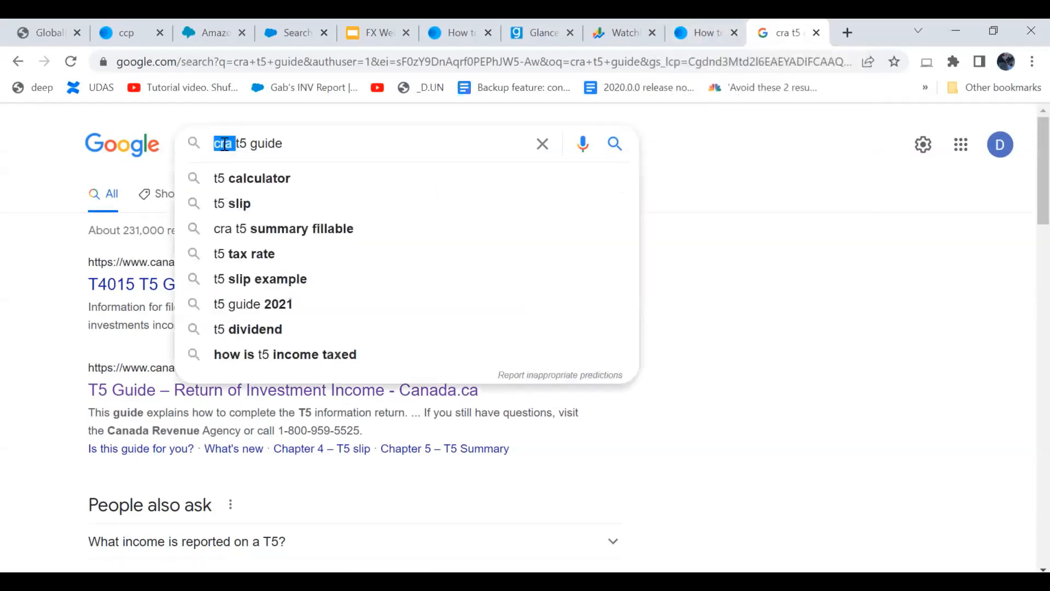
- Search the ProFile help site for "start fx", open the "Start in the FX module" article, and return to the T5 guide results
{"action": "left_click", "coordinate": [700, 33]}
{"action": "left_click", "coordinate": [204, 243]}
{"action": "type", "text": "st"}
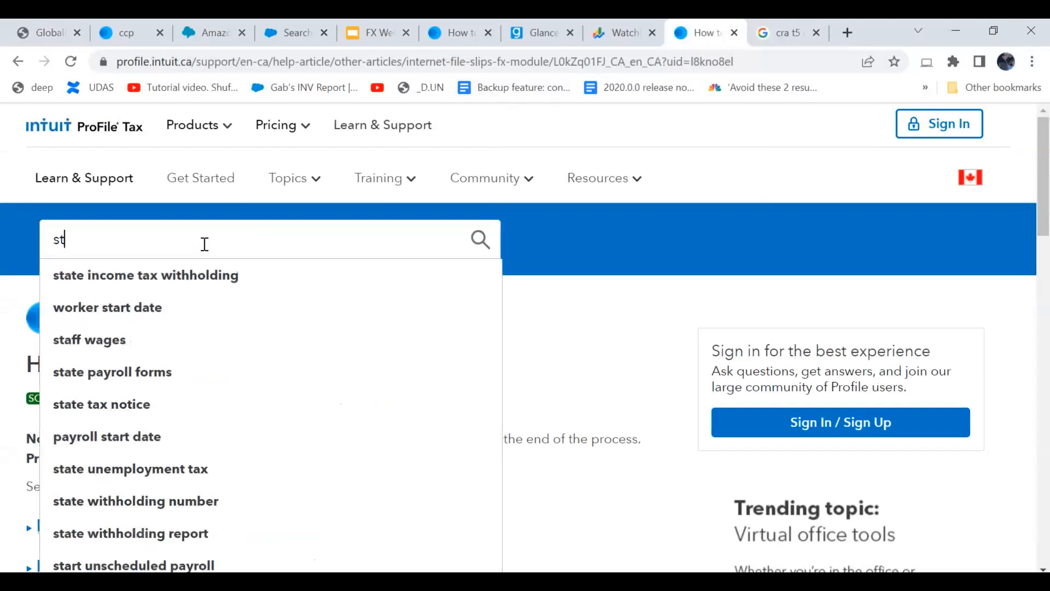
{"action": "type", "text": "art "}
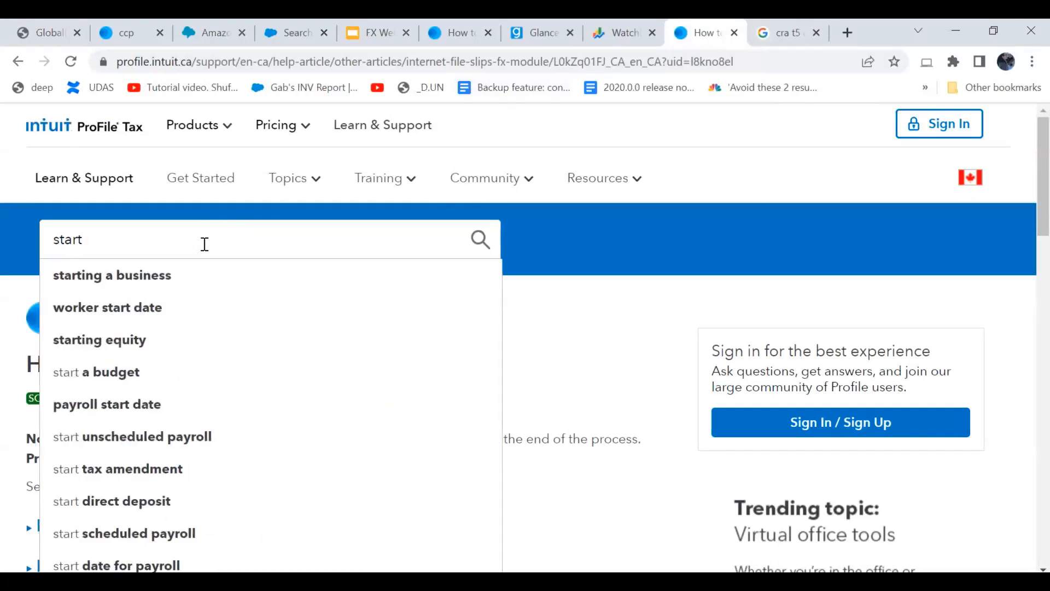
{"action": "type", "text": "fx"}
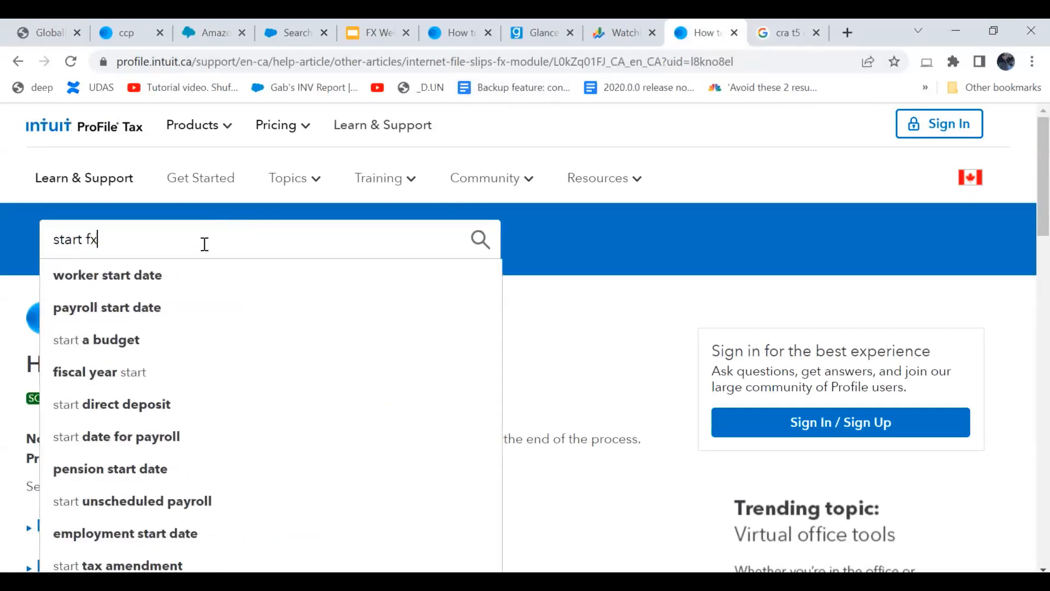
{"action": "key", "text": "Return"}
{"action": "left_click", "coordinate": [169, 464]}
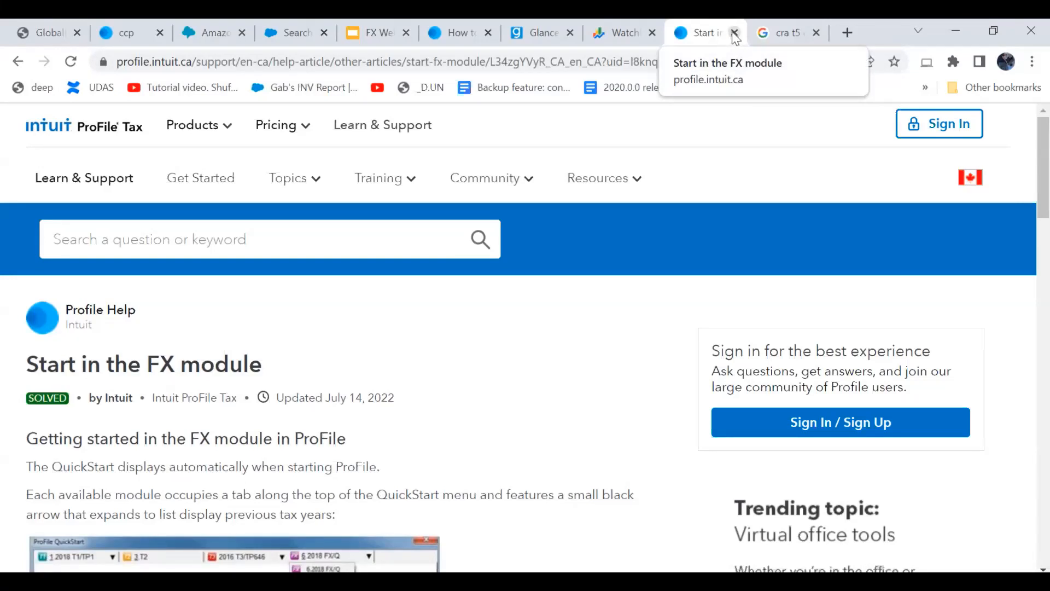
{"action": "left_click", "coordinate": [790, 37]}
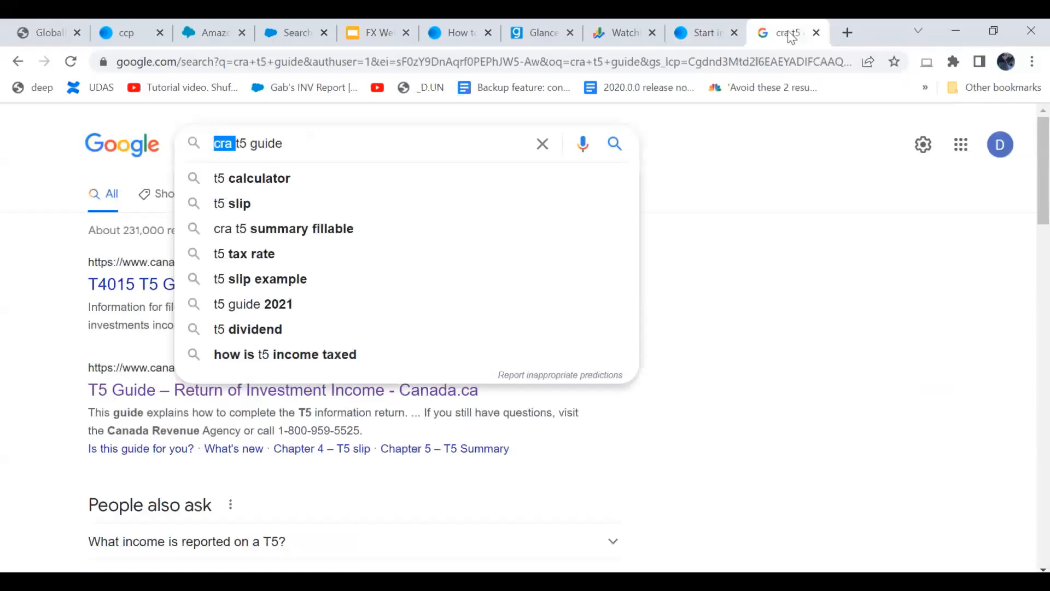
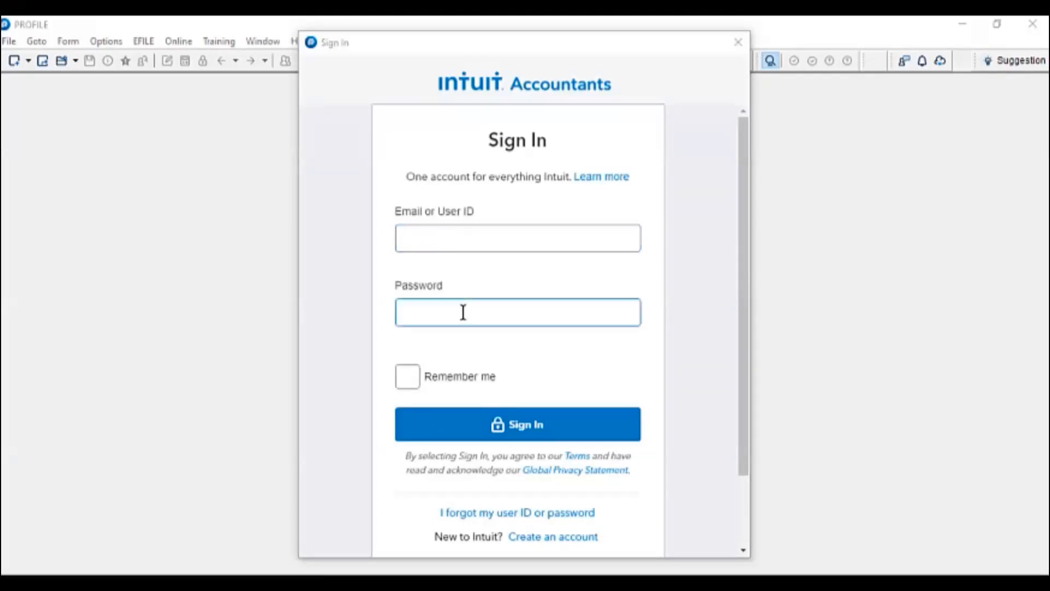
- In ProFile's sign-in window, open the Intuit account creation form and review its fields
{"action": "left_click", "coordinate": [552, 539]}
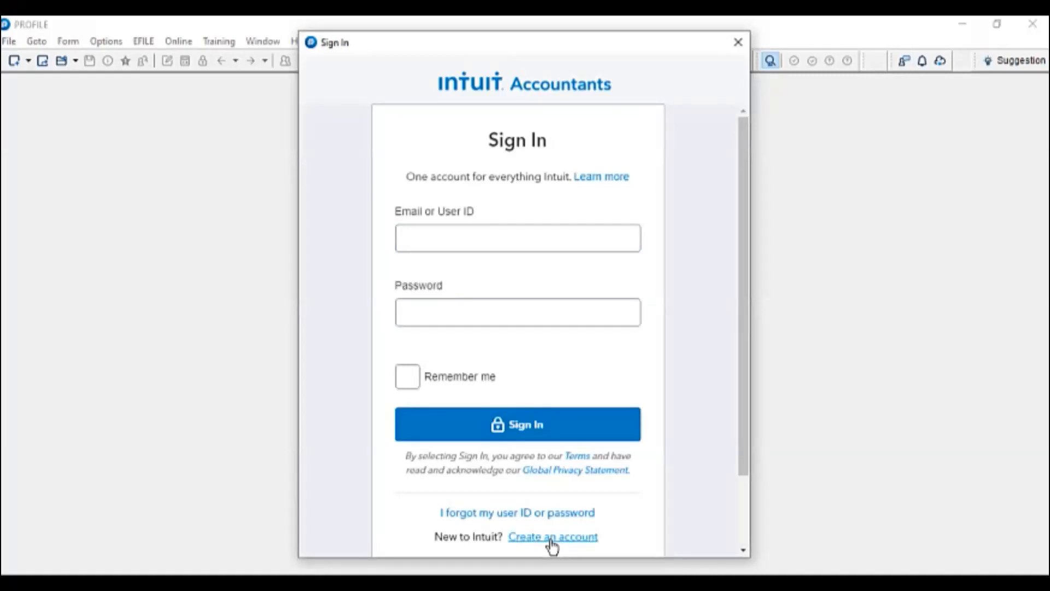
{"action": "left_click", "coordinate": [551, 539]}
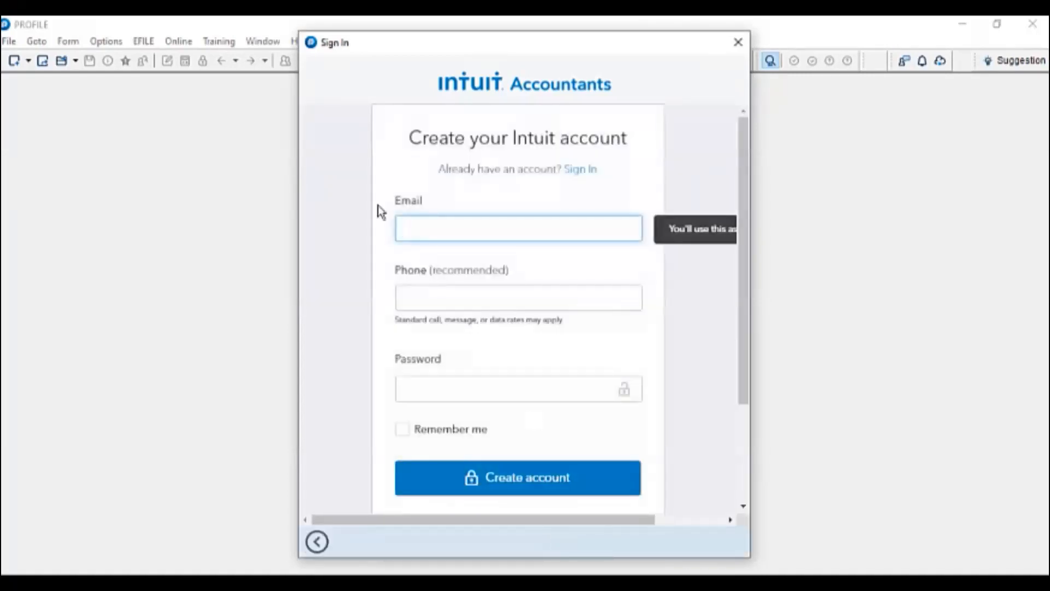
{"action": "scroll", "coordinate": [583, 453], "scroll_direction": "down", "scroll_amount": 2}
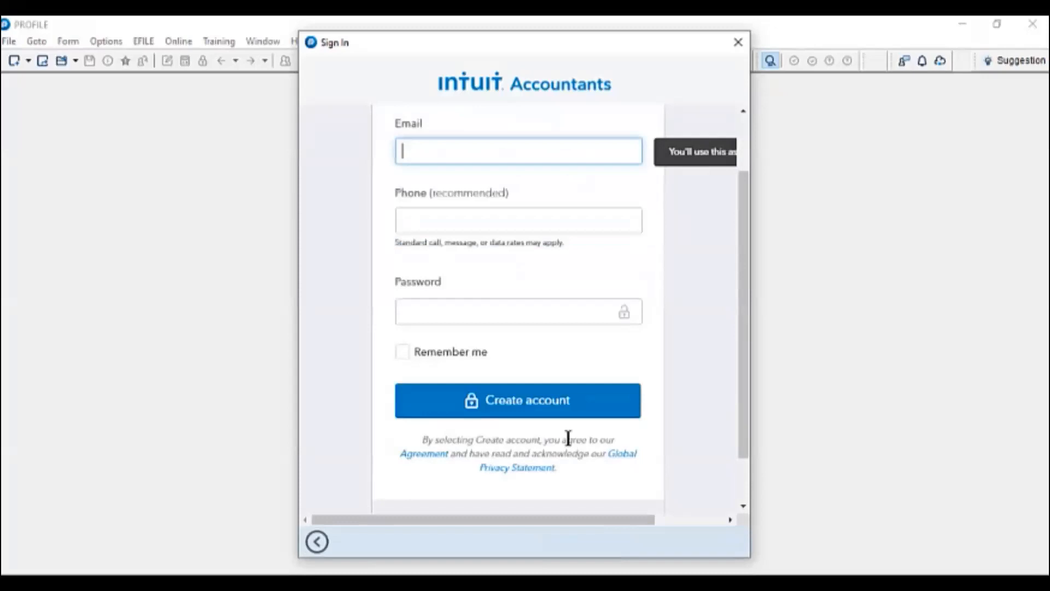
{"action": "scroll", "coordinate": [582, 452], "scroll_direction": "up", "scroll_amount": 2}
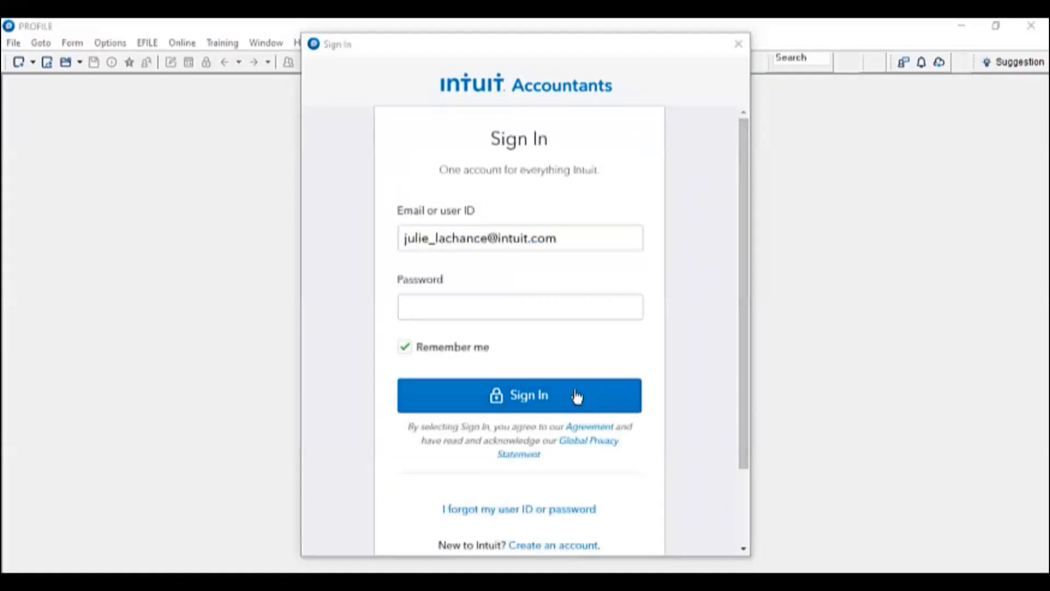
- Sign in to the existing Intuit account with its e-mail address and the account password
{"action": "left_click", "coordinate": [567, 243]}
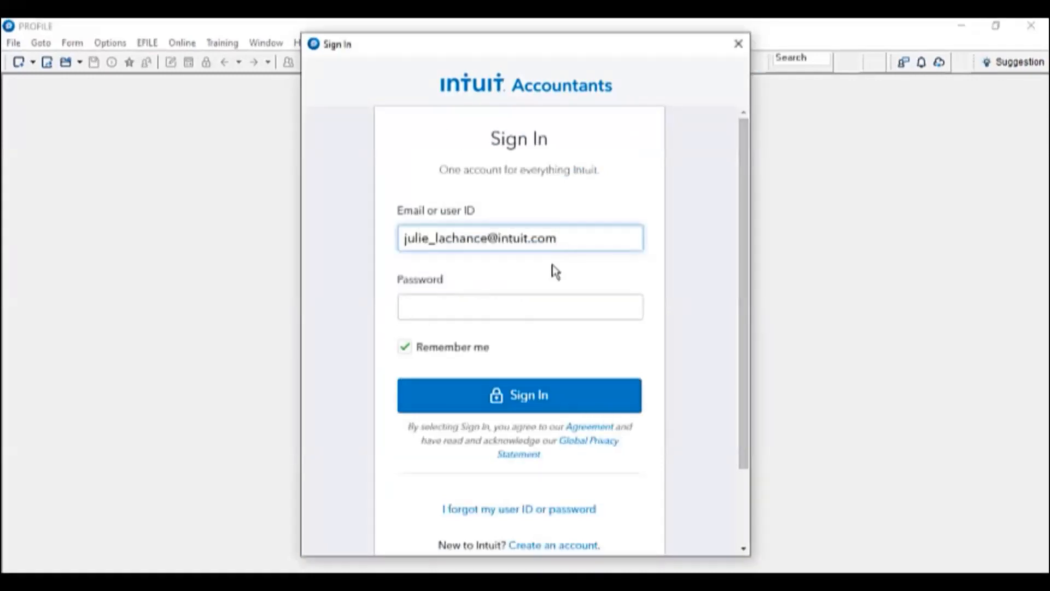
{"action": "left_click", "coordinate": [475, 303]}
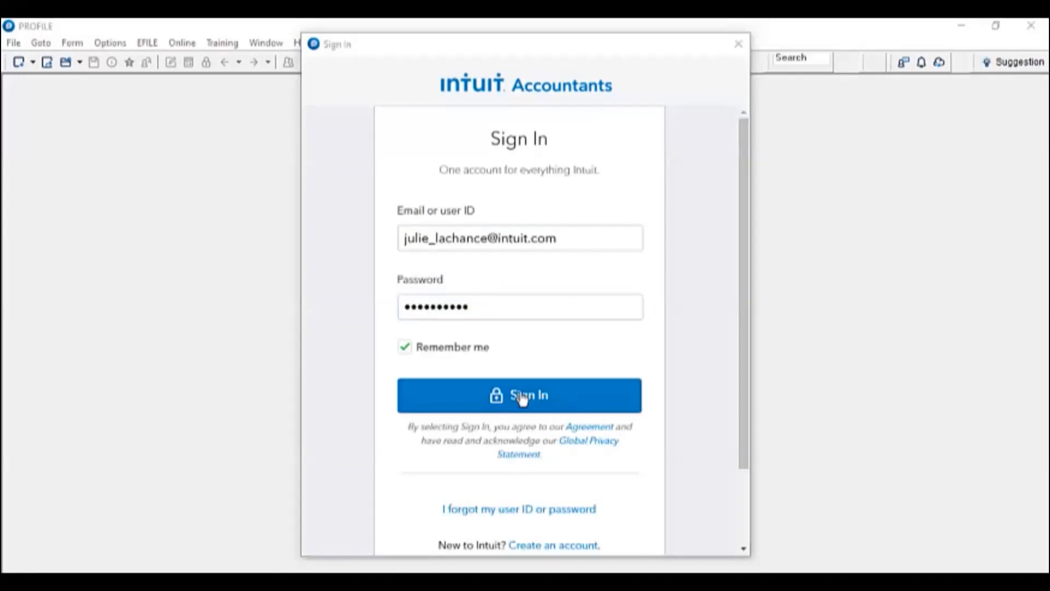
{"action": "left_click", "coordinate": [520, 396]}
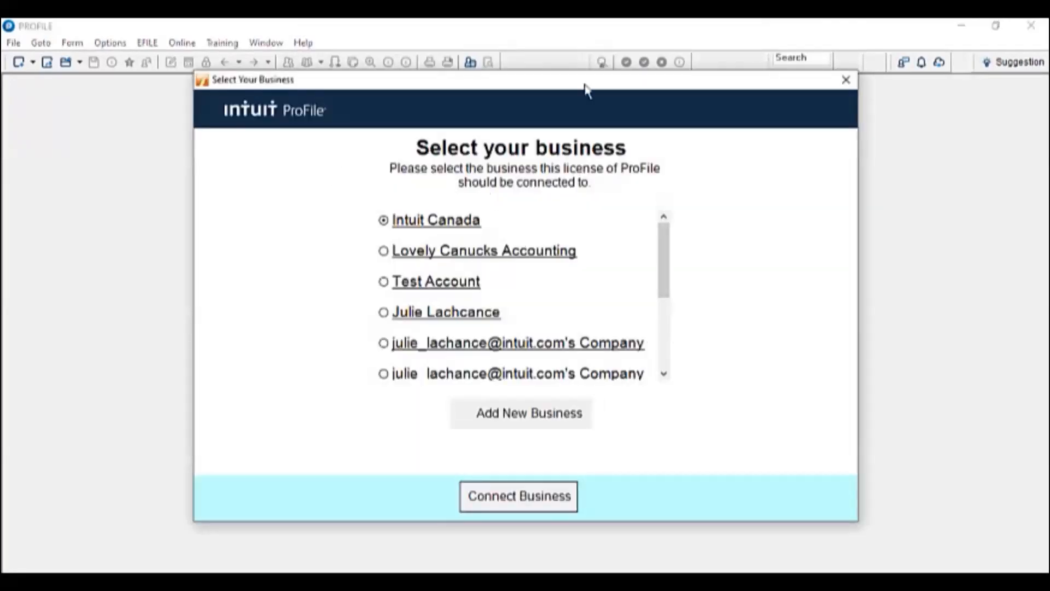
- Review the list of businesses, connect the ProFile license to Intuit Canada, and finish the login setup
{"action": "scroll", "coordinate": [448, 221], "scroll_direction": "down", "scroll_amount": 5}
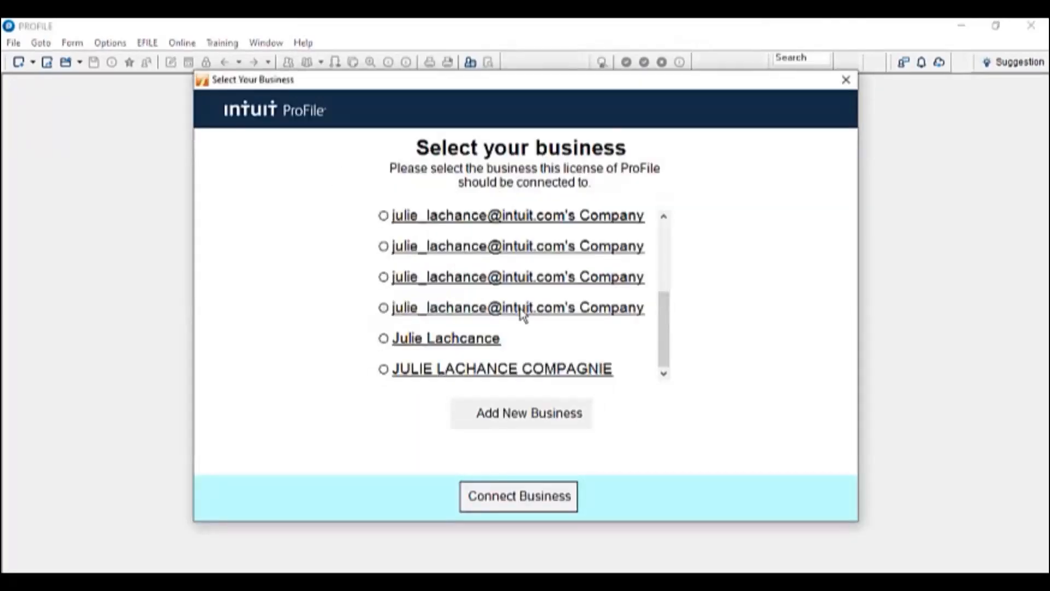
{"action": "scroll", "coordinate": [508, 347], "scroll_direction": "up", "scroll_amount": 5}
{"action": "scroll", "coordinate": [492, 353], "scroll_direction": "down", "scroll_amount": 5}
{"action": "left_click", "coordinate": [521, 502]}
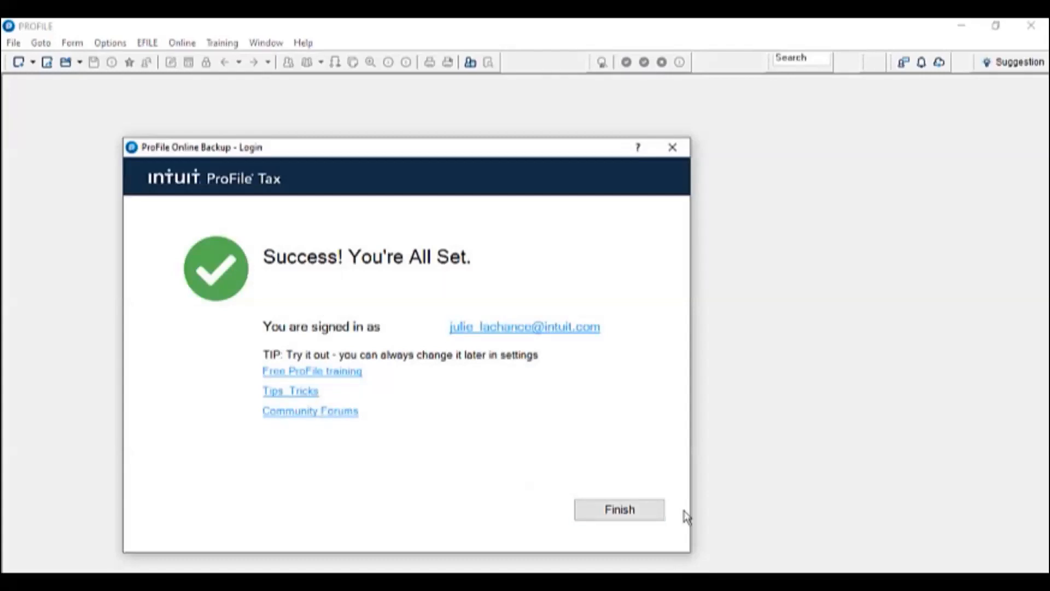
{"action": "left_click", "coordinate": [641, 514]}
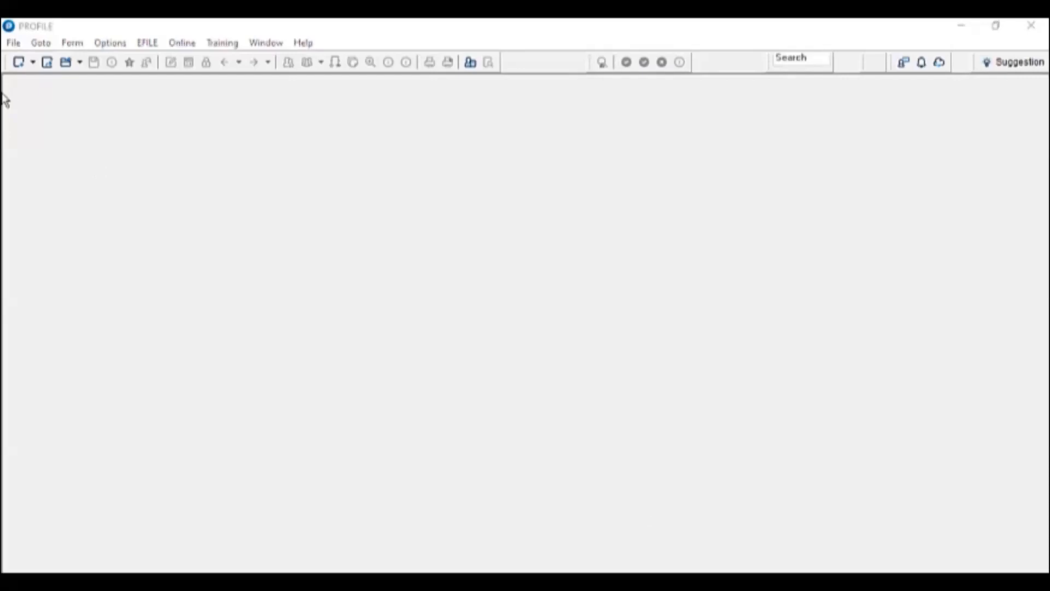
- Open the eSignature connection options for DocuSign
{"action": "left_click", "coordinate": [9, 44]}
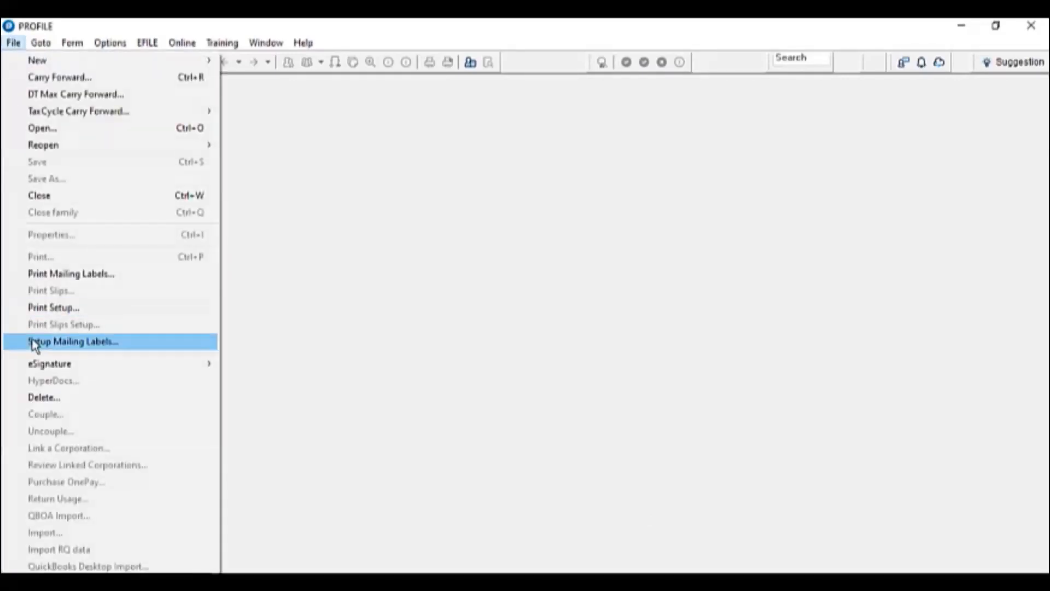
{"action": "mouse_move", "coordinate": [52, 366]}
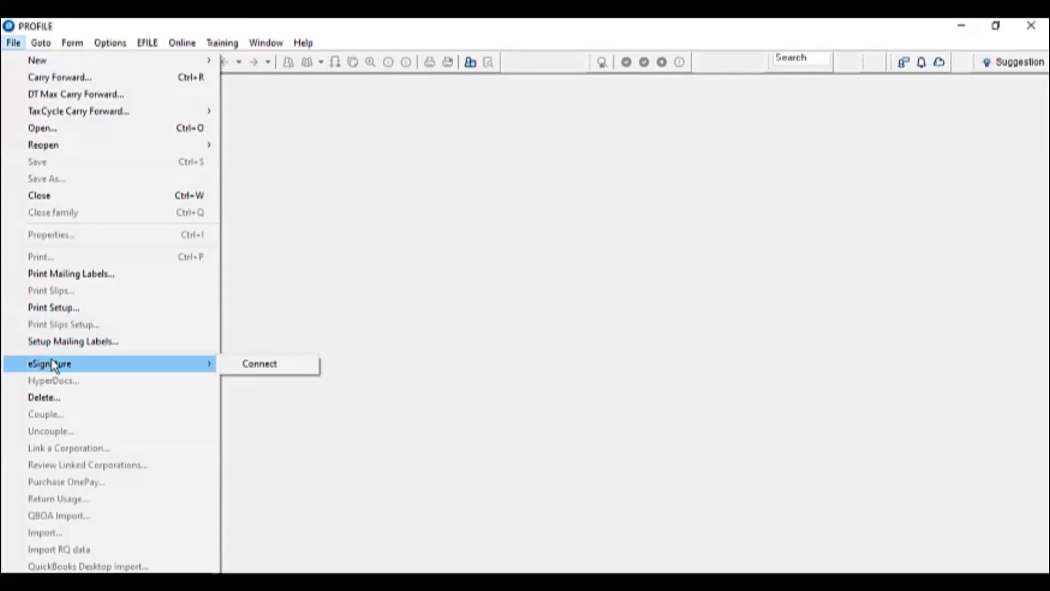
{"action": "left_click", "coordinate": [256, 371]}
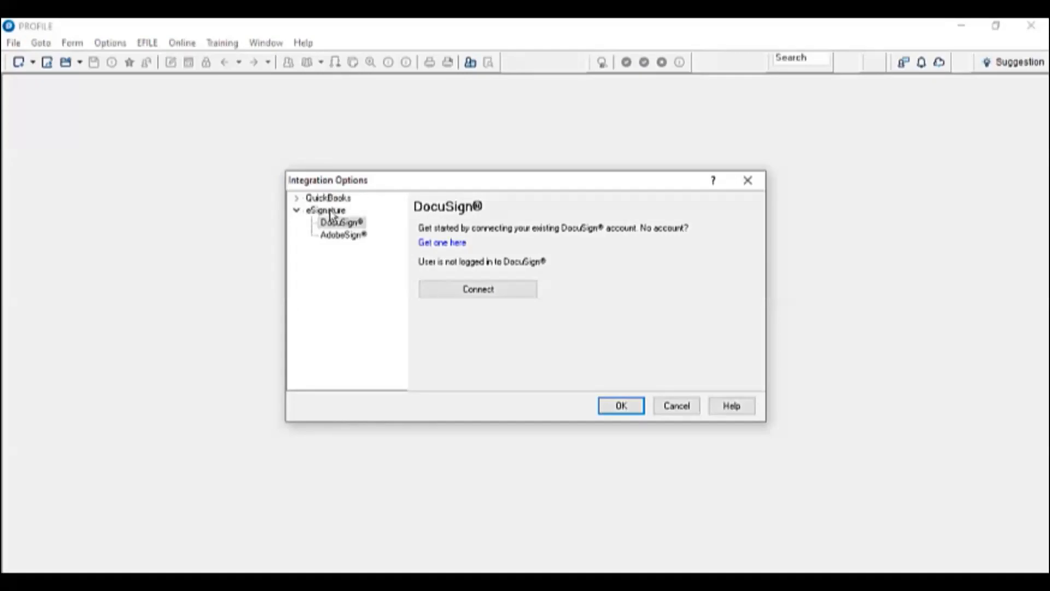
- Compare the AdobeSign and DocuSign connection options, ending on the DocuSign ones
{"action": "left_click", "coordinate": [349, 235]}
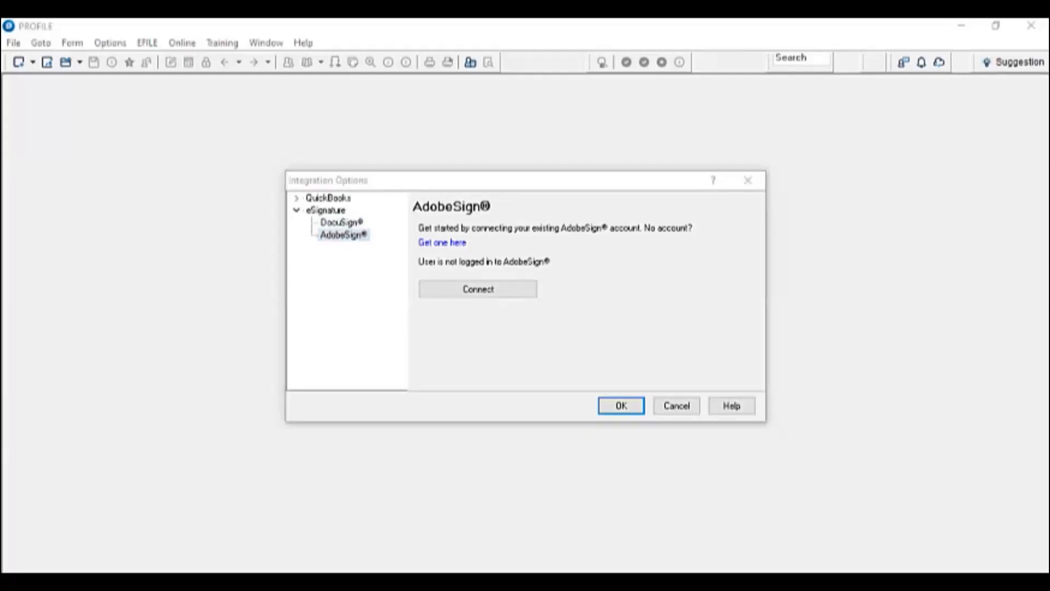
{"action": "left_click", "coordinate": [327, 224]}
{"action": "left_click", "coordinate": [345, 222]}
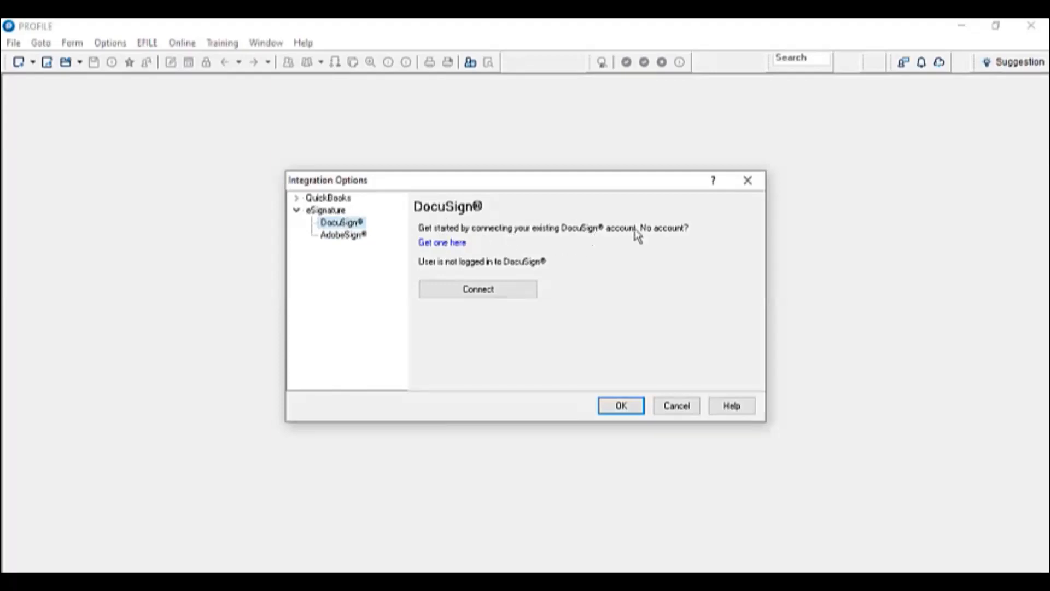
- Open the page for getting a DocuSign account and examine the fields of the free-trial sign-up form
{"action": "left_click", "coordinate": [452, 243]}
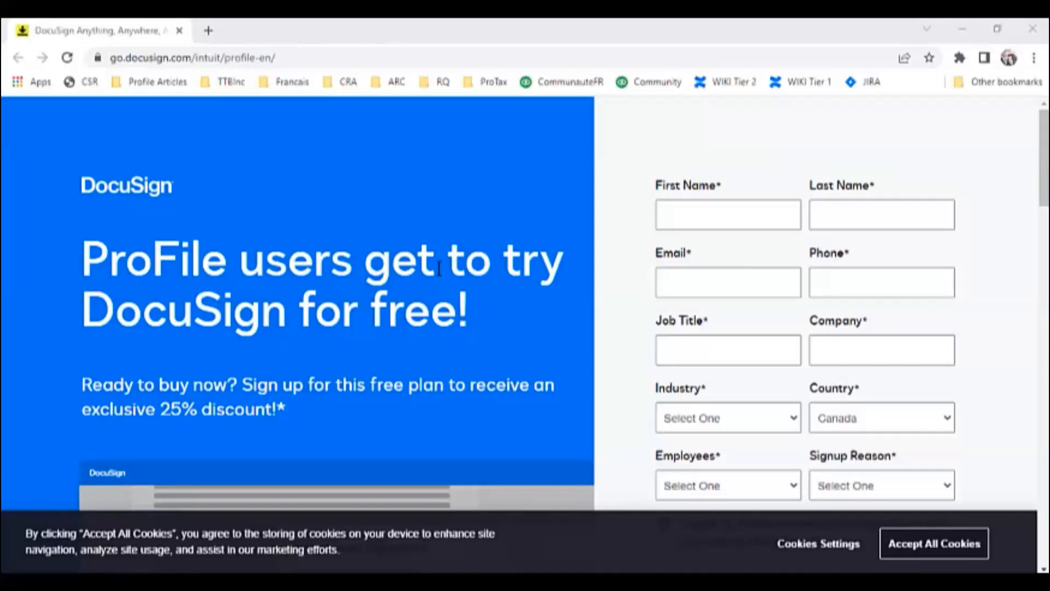
{"action": "scroll", "coordinate": [403, 322], "scroll_direction": "down", "scroll_amount": 3}
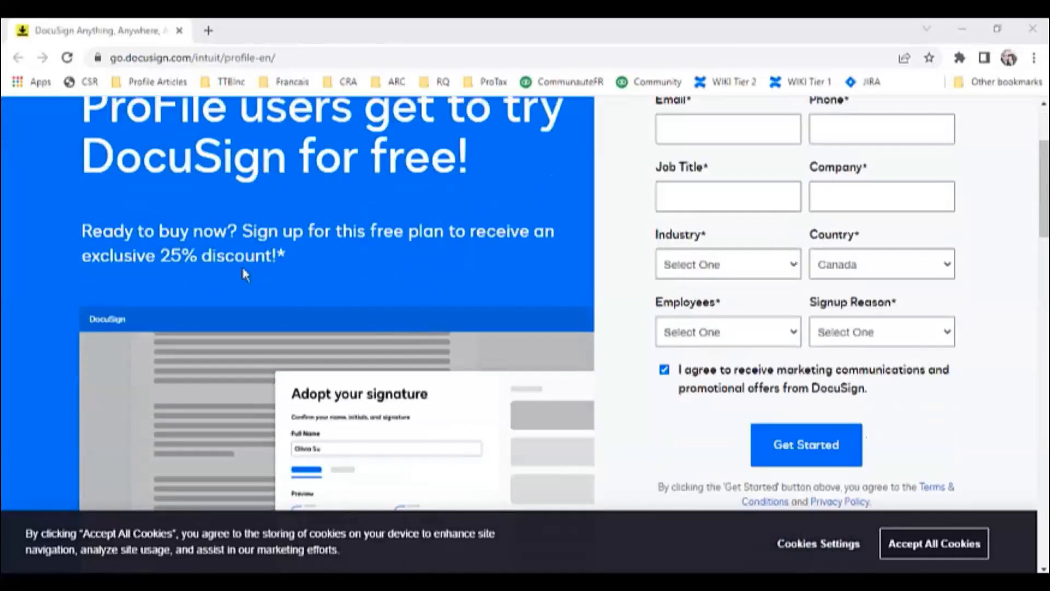
{"action": "scroll", "coordinate": [775, 308], "scroll_direction": "up", "scroll_amount": 3}
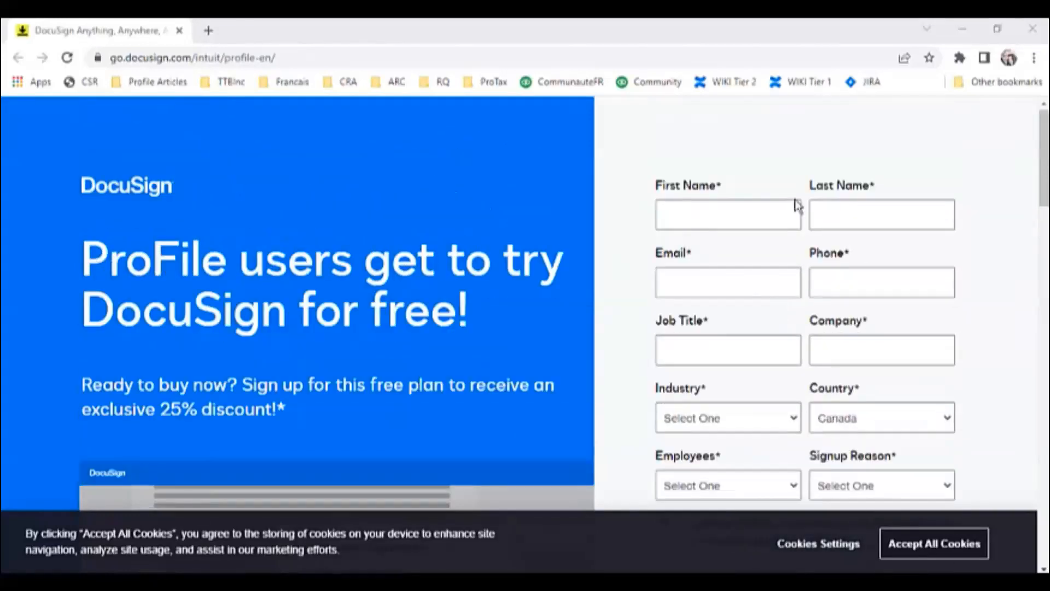
{"action": "scroll", "coordinate": [844, 357], "scroll_direction": "down", "scroll_amount": 6}
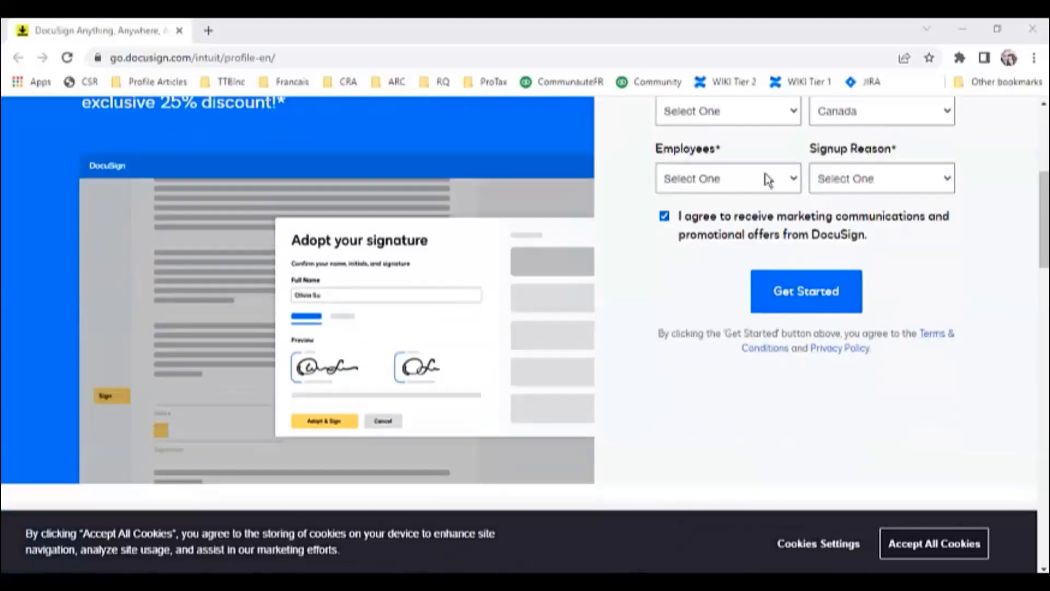
{"action": "scroll", "coordinate": [777, 178], "scroll_direction": "up", "scroll_amount": 6}
{"action": "scroll", "coordinate": [785, 181], "scroll_direction": "down", "scroll_amount": 6}
{"action": "scroll", "coordinate": [697, 389], "scroll_direction": "up", "scroll_amount": 4}
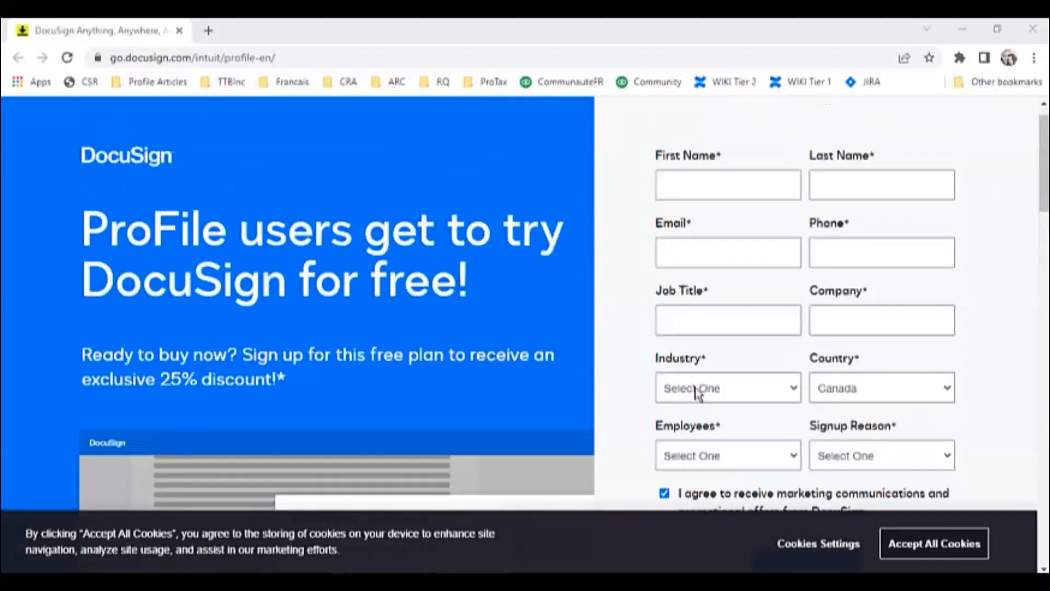
{"action": "scroll", "coordinate": [697, 389], "scroll_direction": "down", "scroll_amount": 4}
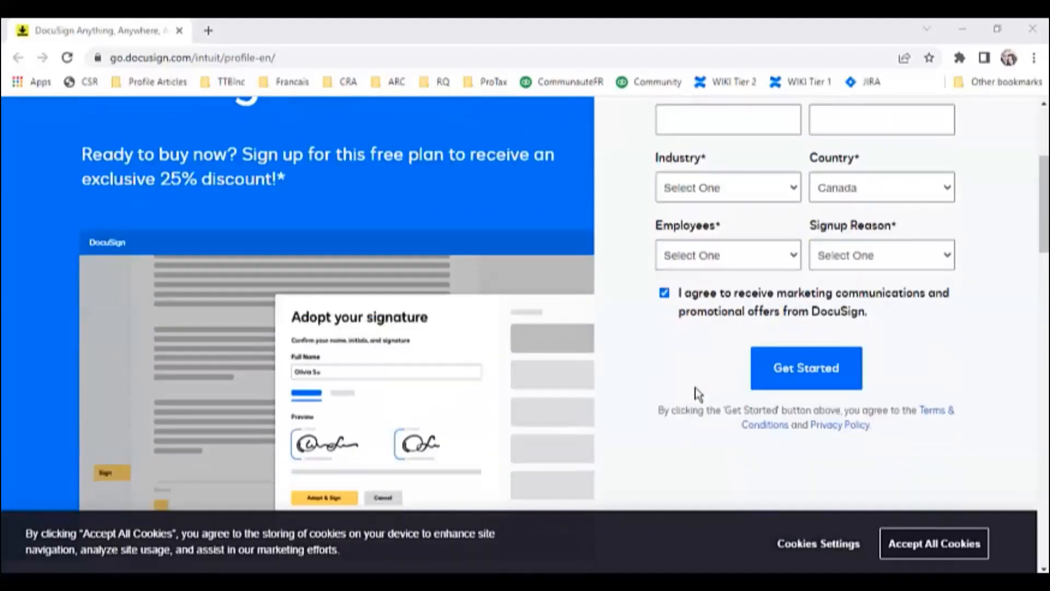
{"action": "scroll", "coordinate": [698, 393], "scroll_direction": "up", "scroll_amount": 5}
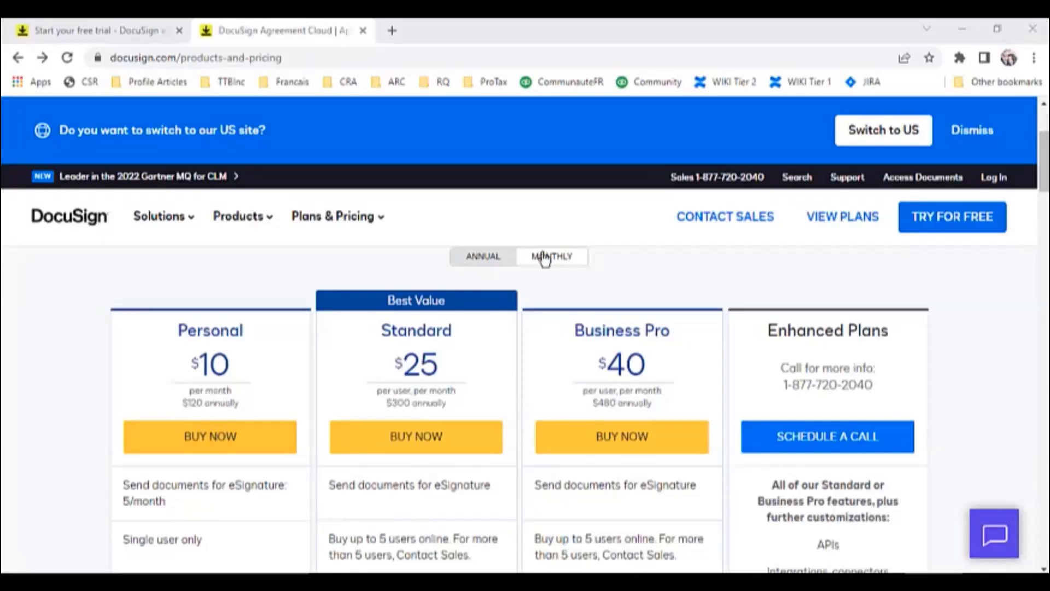
- Show DocuSign's monthly plan pricing and examine the features included in each plan
{"action": "left_click", "coordinate": [561, 262]}
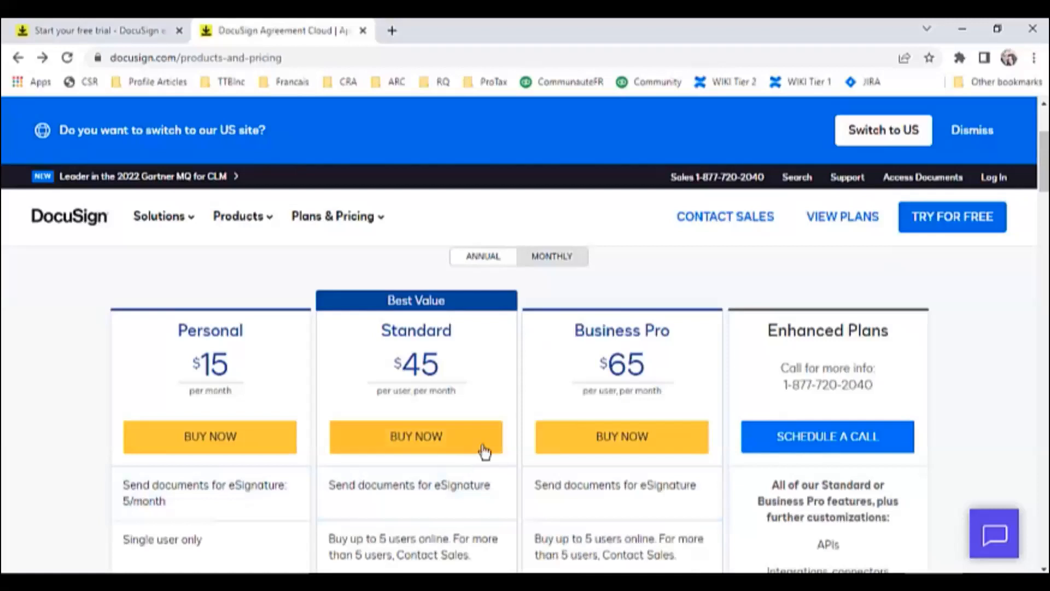
{"action": "scroll", "coordinate": [470, 448], "scroll_direction": "down", "scroll_amount": 1}
{"action": "scroll", "coordinate": [473, 453], "scroll_direction": "down", "scroll_amount": 3}
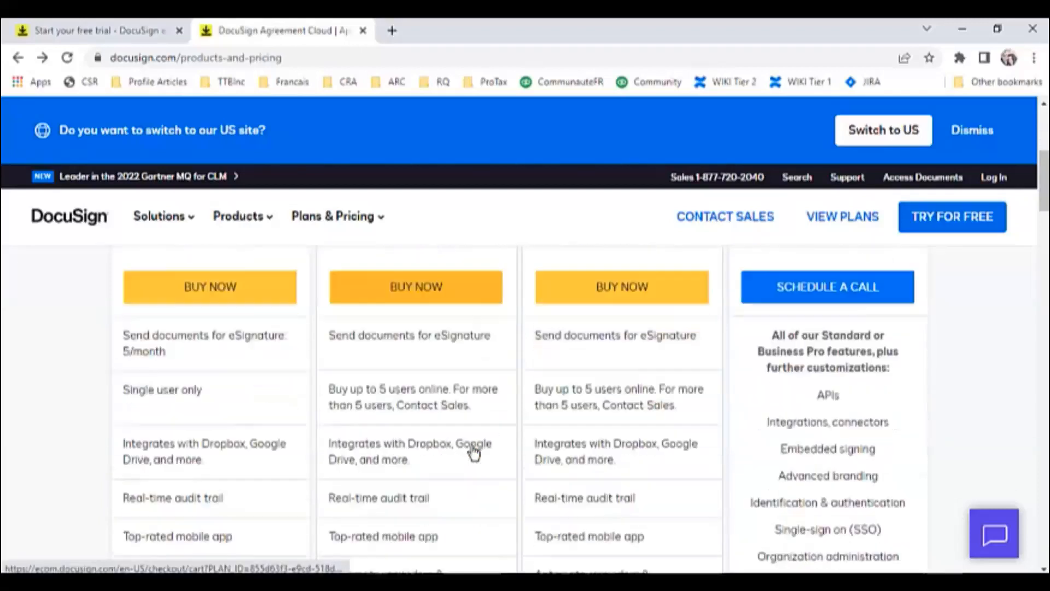
{"action": "scroll", "coordinate": [476, 457], "scroll_direction": "down", "scroll_amount": 4}
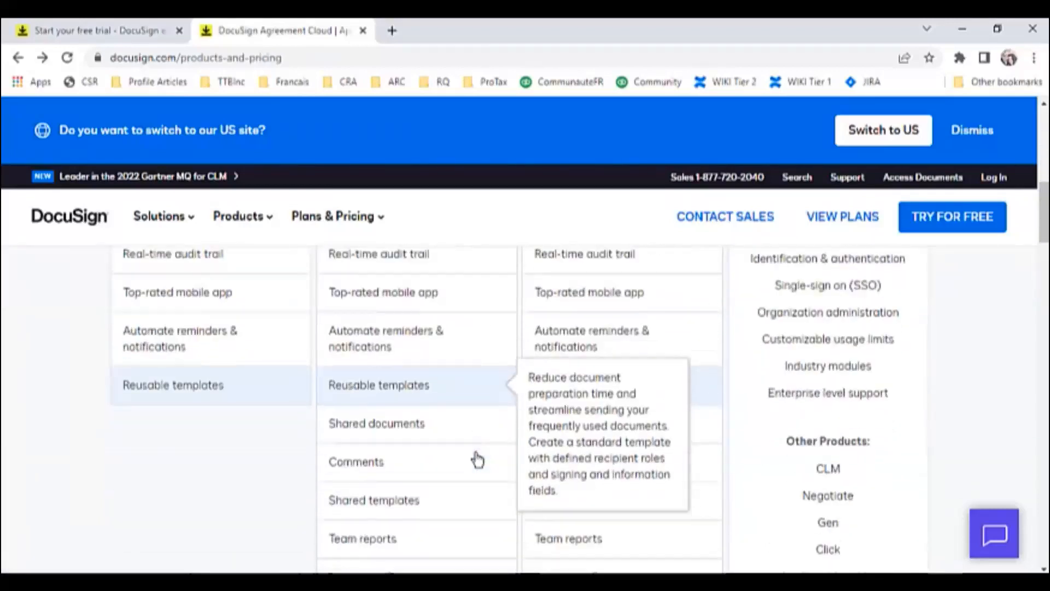
{"action": "scroll", "coordinate": [602, 459], "scroll_direction": "up", "scroll_amount": 6}
{"action": "scroll", "coordinate": [634, 463], "scroll_direction": "up", "scroll_amount": 2}
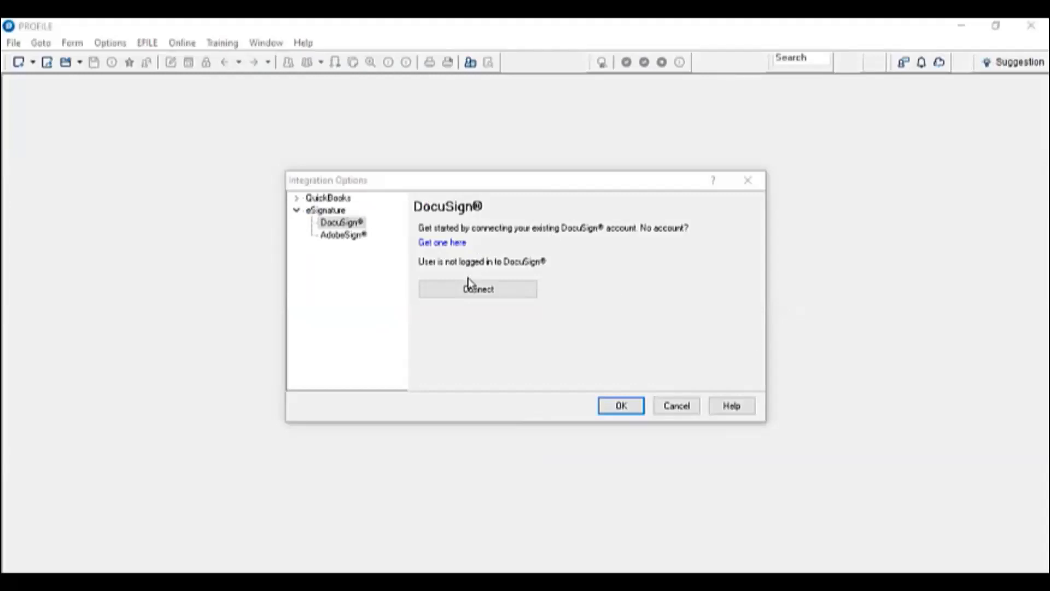
- Start connecting ProFile to DocuSign and log in with the account e-mail and password
{"action": "left_click", "coordinate": [479, 296]}
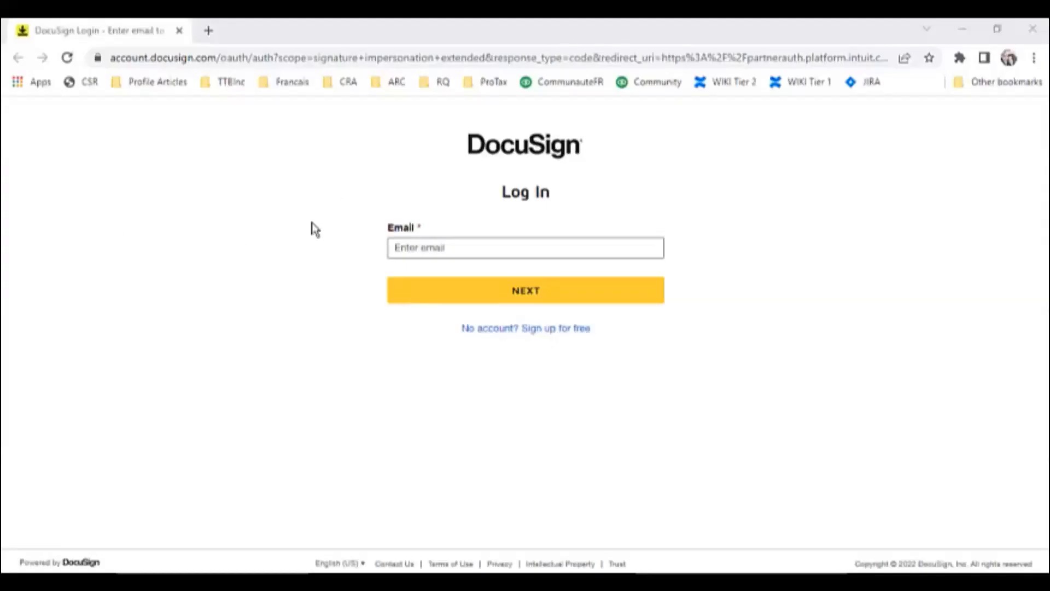
{"action": "left_click", "coordinate": [430, 248]}
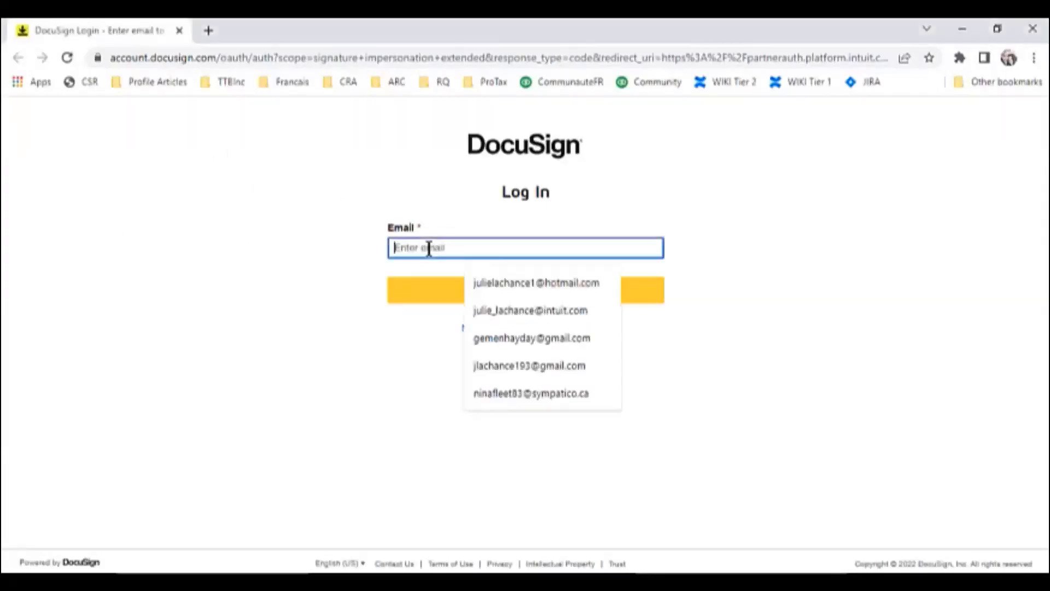
{"action": "left_click", "coordinate": [556, 311]}
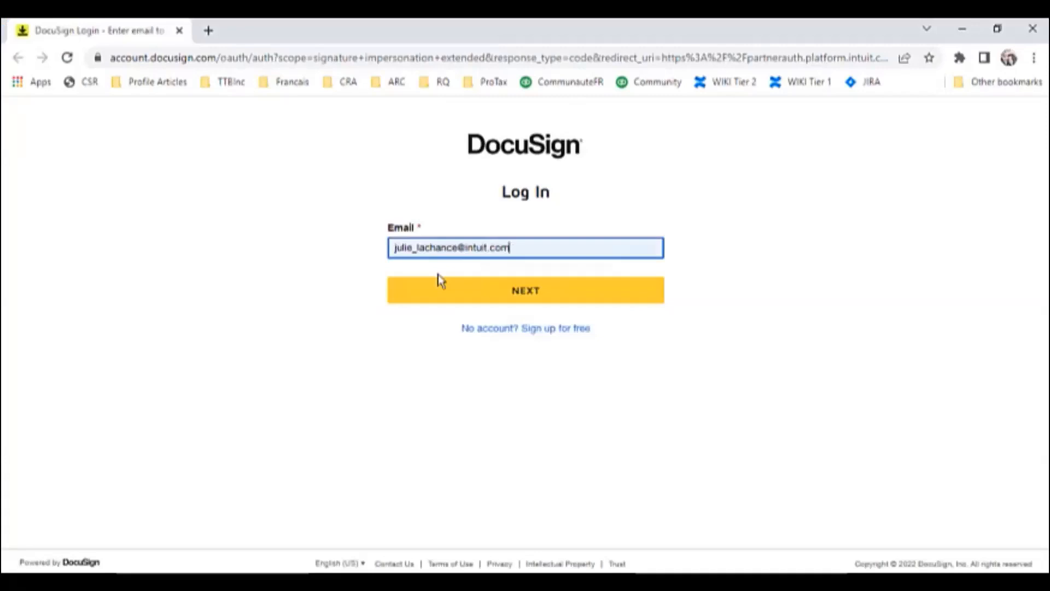
{"action": "left_click", "coordinate": [565, 300]}
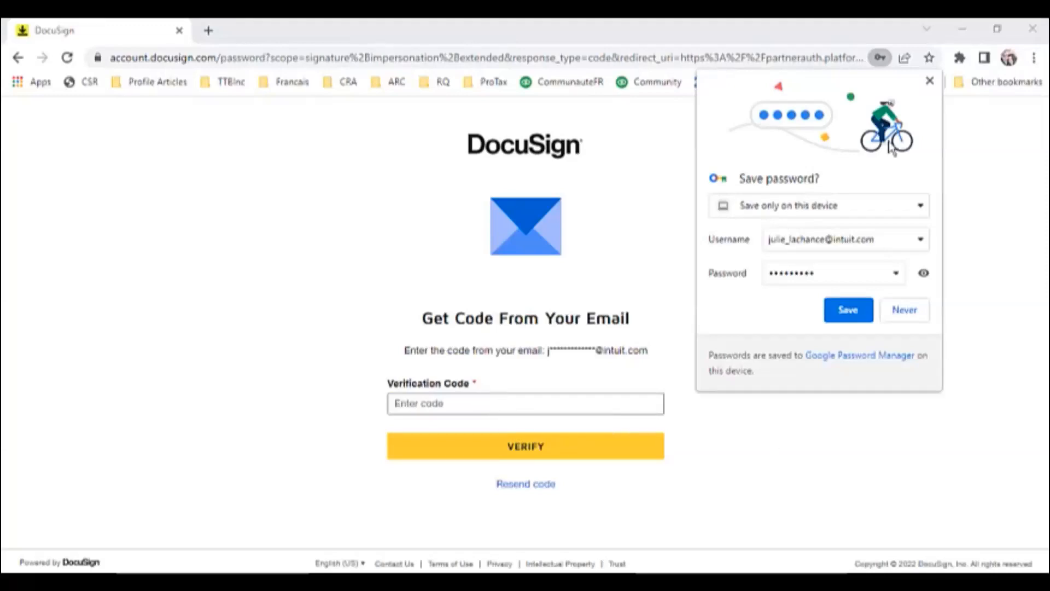
- Verify the DocuSign login with the e-mailed verification code and accept the integration options in ProFile
{"action": "left_click", "coordinate": [929, 81]}
{"action": "left_click", "coordinate": [453, 398]}
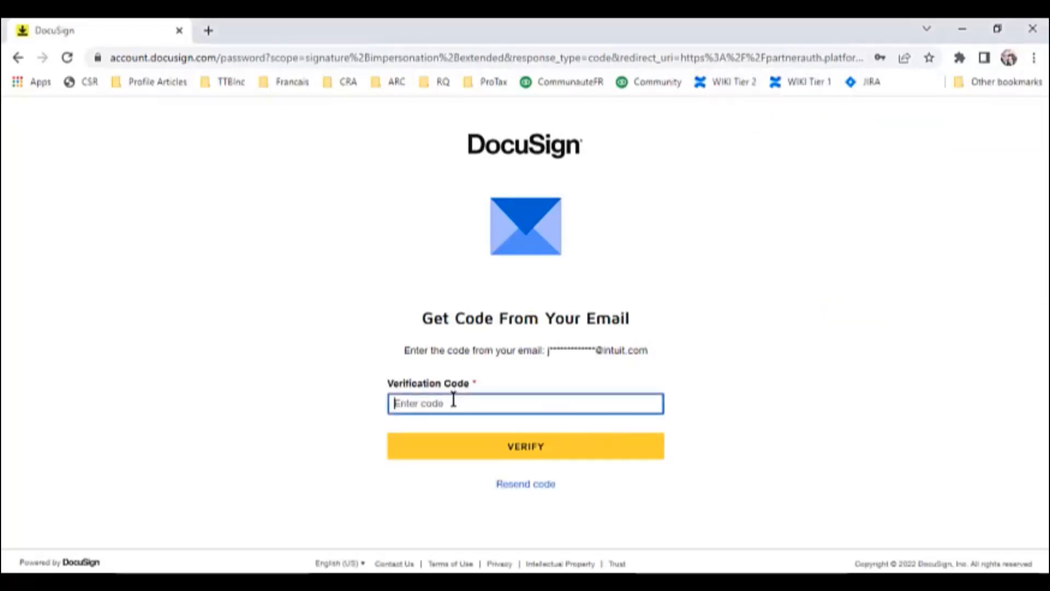
{"action": "key", "text": "ctrl+v"}
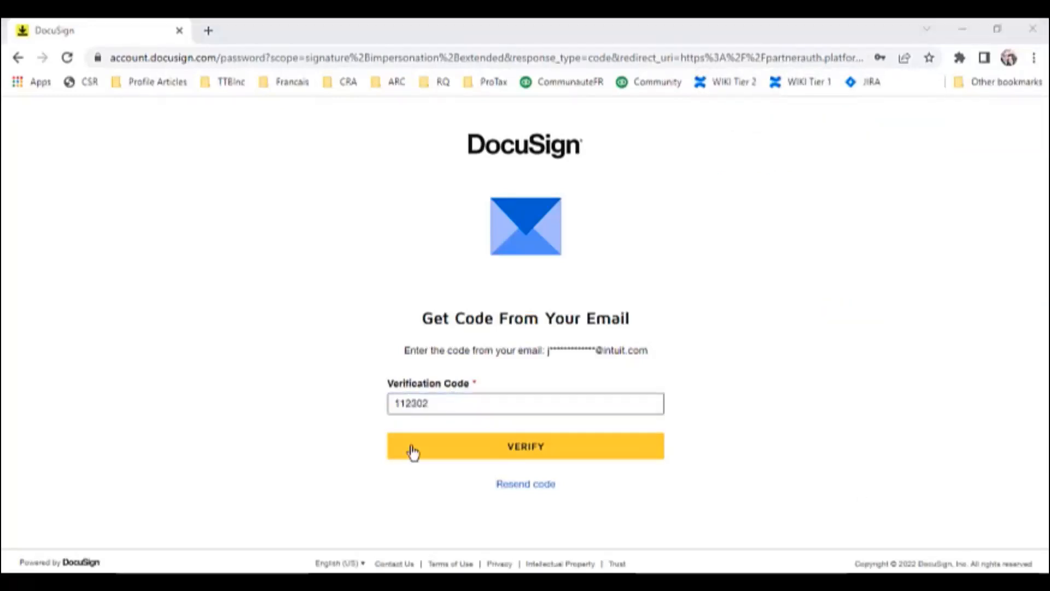
{"action": "left_click", "coordinate": [412, 449]}
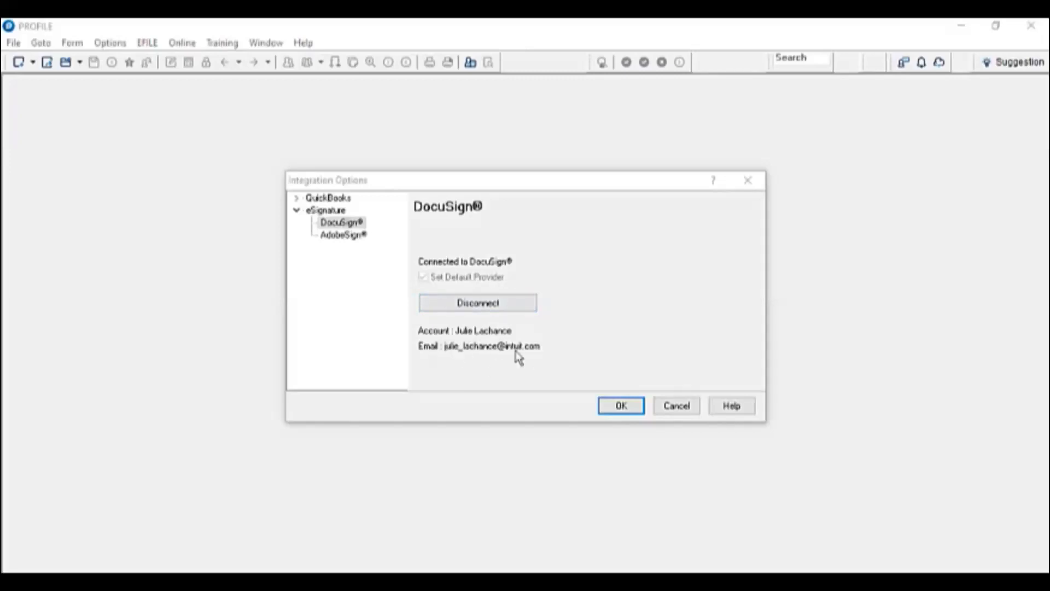
{"action": "left_click", "coordinate": [622, 411]}
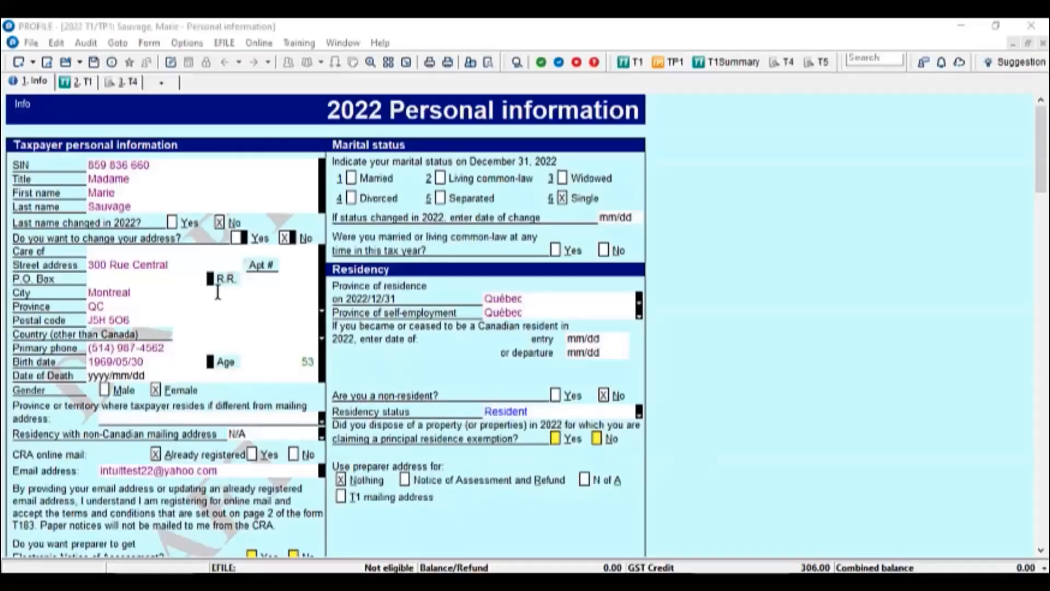
- Start collecting an eSignature for the open 2022 T1/TP1 return
{"action": "left_click", "coordinate": [31, 43]}
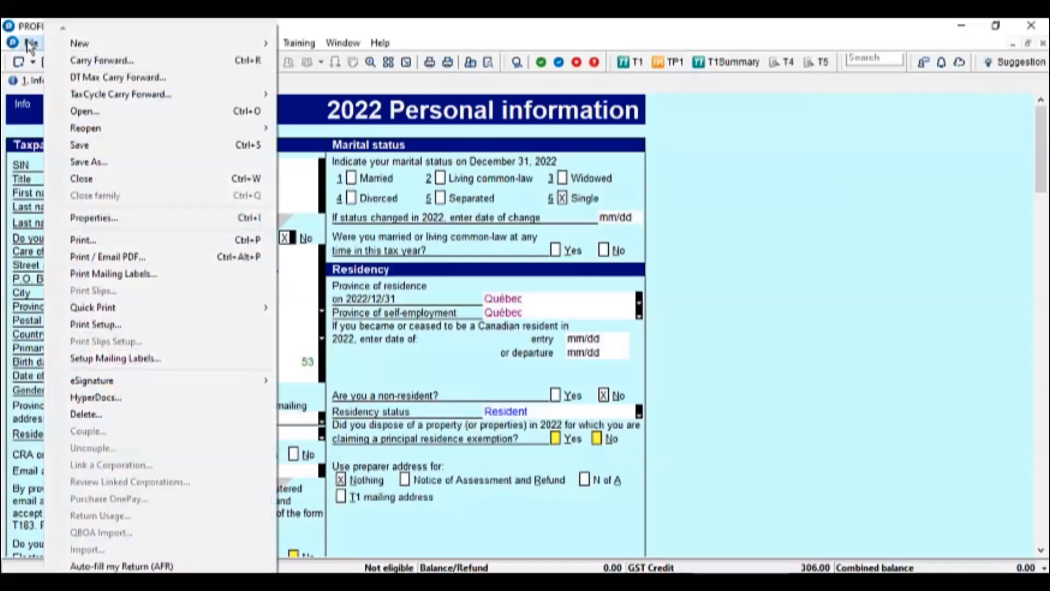
{"action": "mouse_move", "coordinate": [135, 386]}
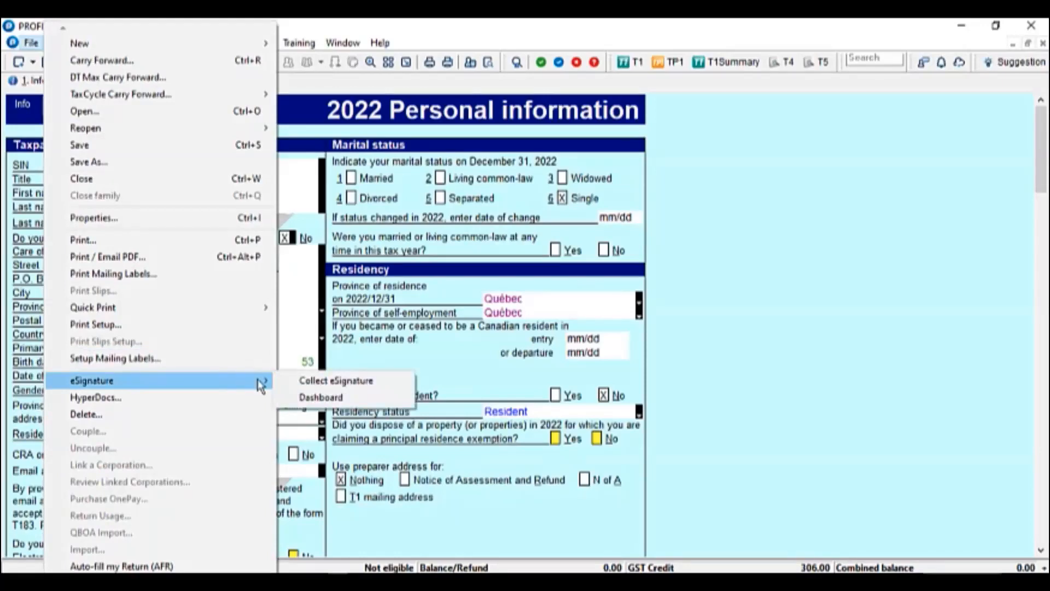
{"action": "left_click", "coordinate": [337, 385]}
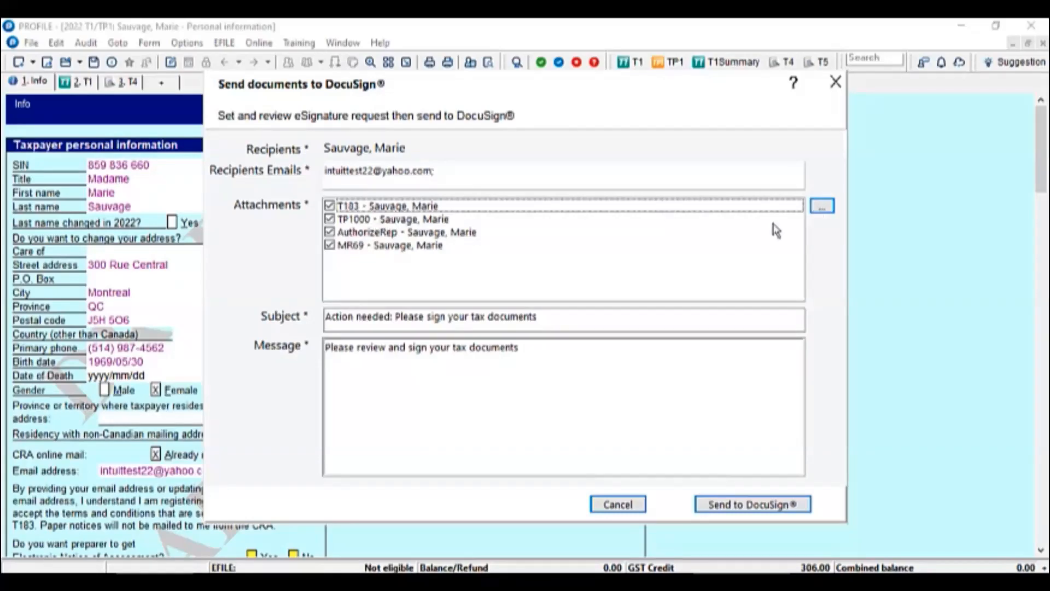
- Attach t1-ovp-21e.pdf from Documents to the eSignature request, turning off the notice about password-protected PDFs
{"action": "left_click", "coordinate": [822, 206]}
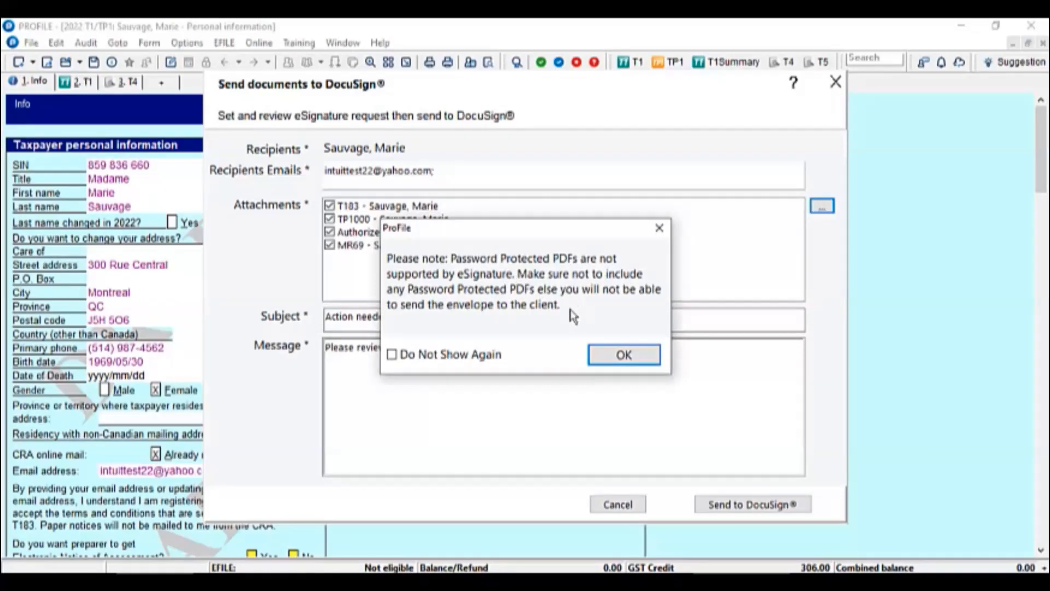
{"action": "left_click", "coordinate": [393, 355]}
{"action": "left_click", "coordinate": [629, 355]}
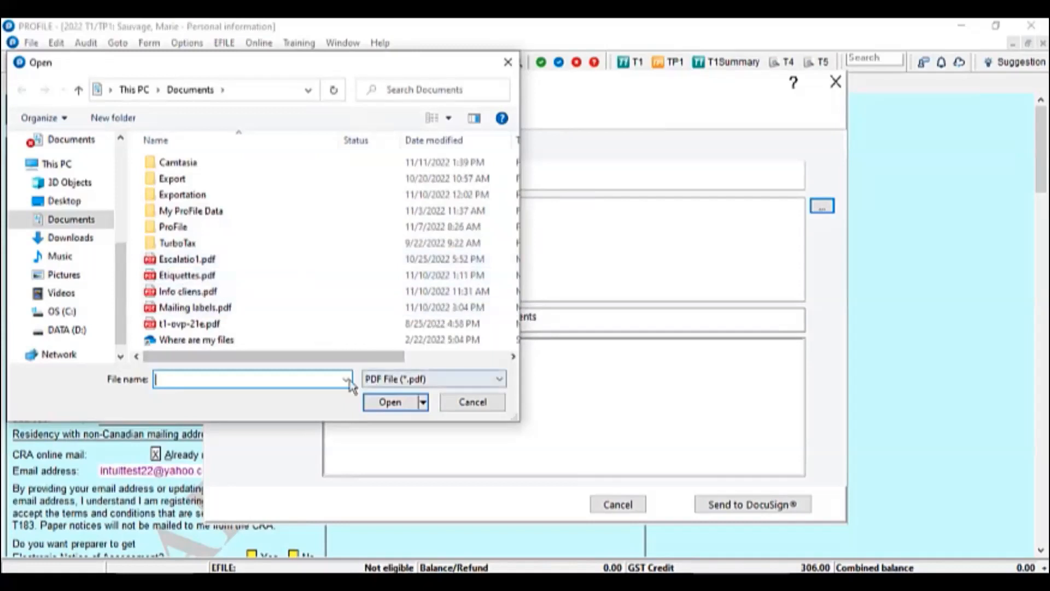
{"action": "left_click", "coordinate": [199, 323]}
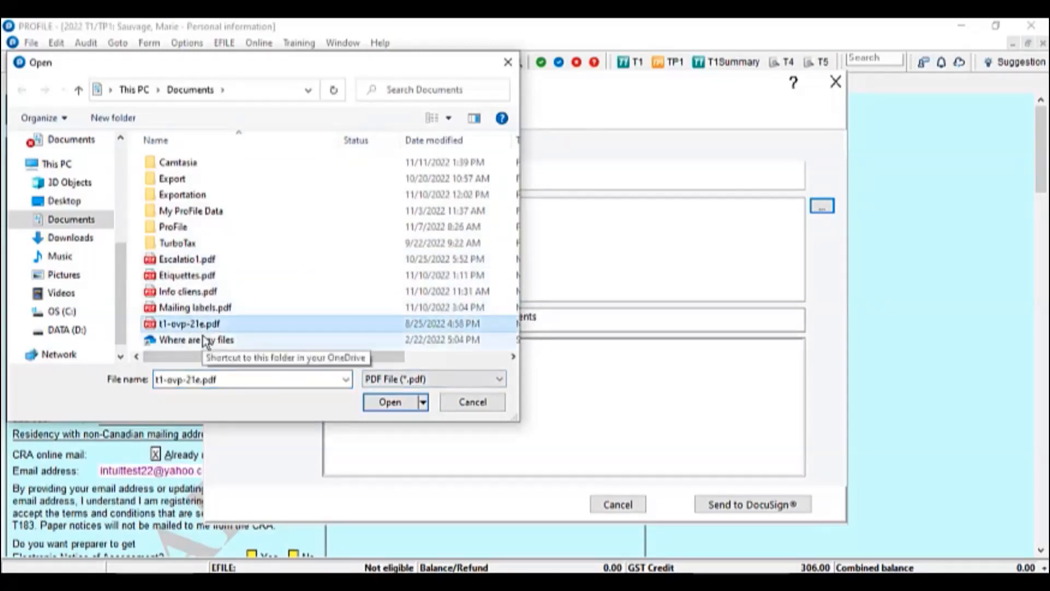
{"action": "left_click", "coordinate": [393, 395]}
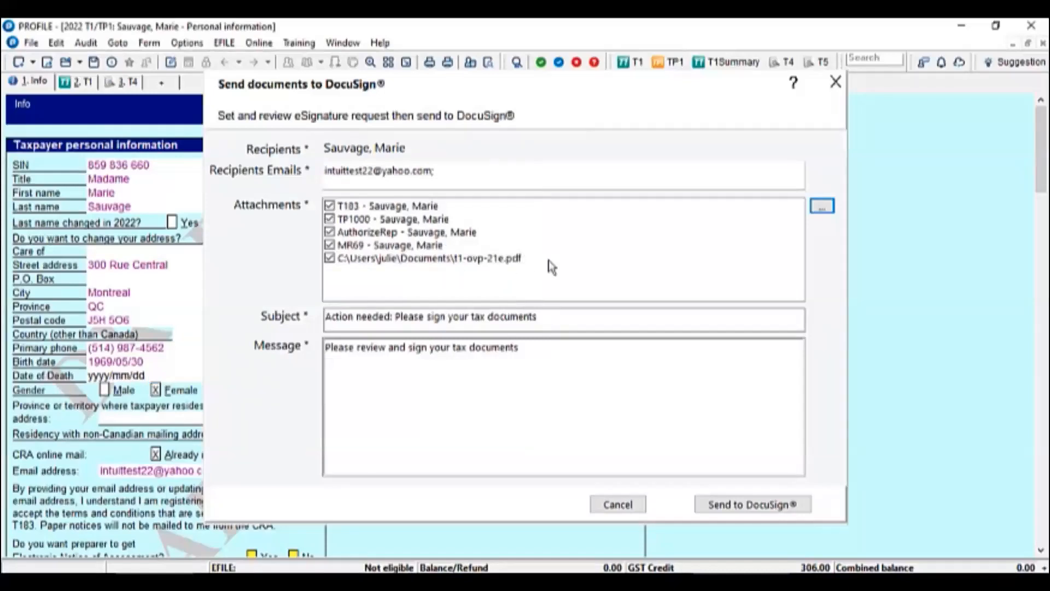
- Send the request to DocuSign and place a signature field for the taxpayer in Step 4 – Certification of t1-ovp-21e.pdf
{"action": "left_click", "coordinate": [760, 512]}
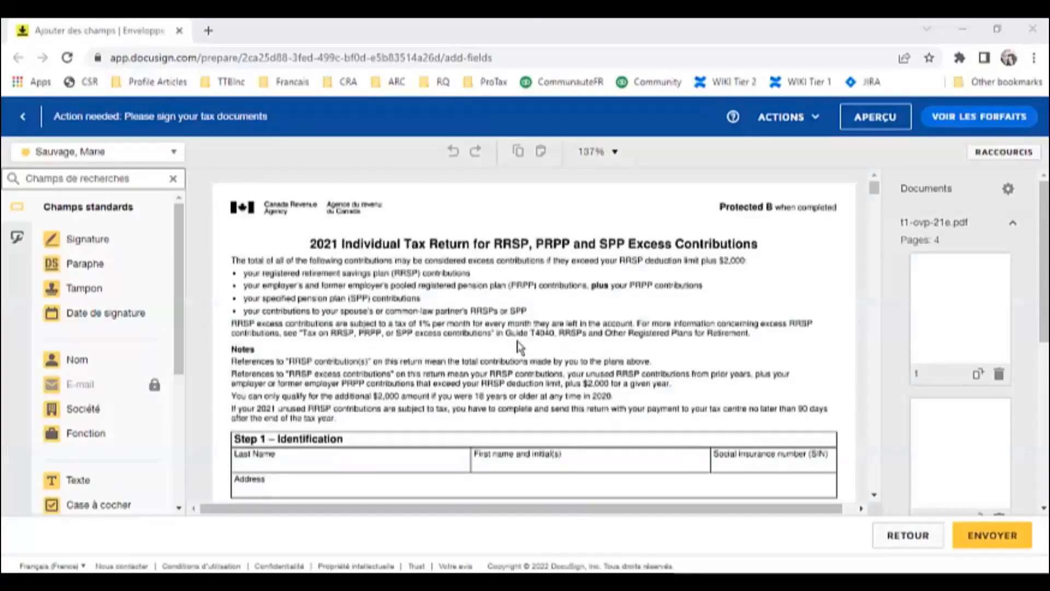
{"action": "scroll", "coordinate": [534, 332], "scroll_direction": "down", "scroll_amount": 8}
{"action": "scroll", "coordinate": [535, 333], "scroll_direction": "down", "scroll_amount": 2}
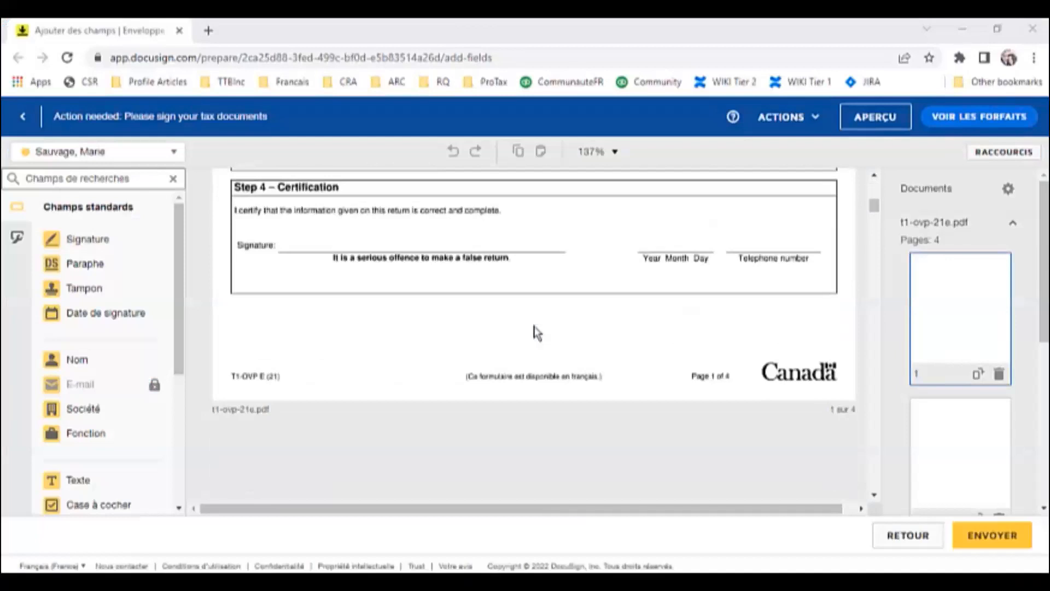
{"action": "scroll", "coordinate": [535, 333], "scroll_direction": "up", "scroll_amount": 2}
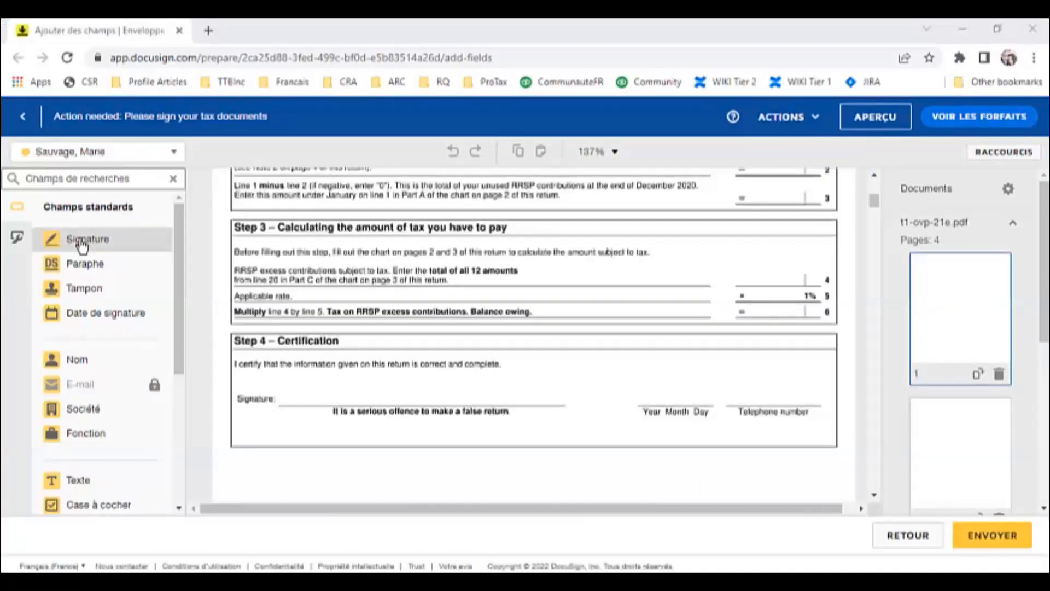
{"action": "mouse_move", "coordinate": [80, 246]}
{"action": "left_mouse_down"}
{"action": "mouse_move", "coordinate": [383, 249]}
{"action": "mouse_move", "coordinate": [596, 373]}
{"action": "mouse_move", "coordinate": [509, 358]}
{"action": "left_mouse_up"}
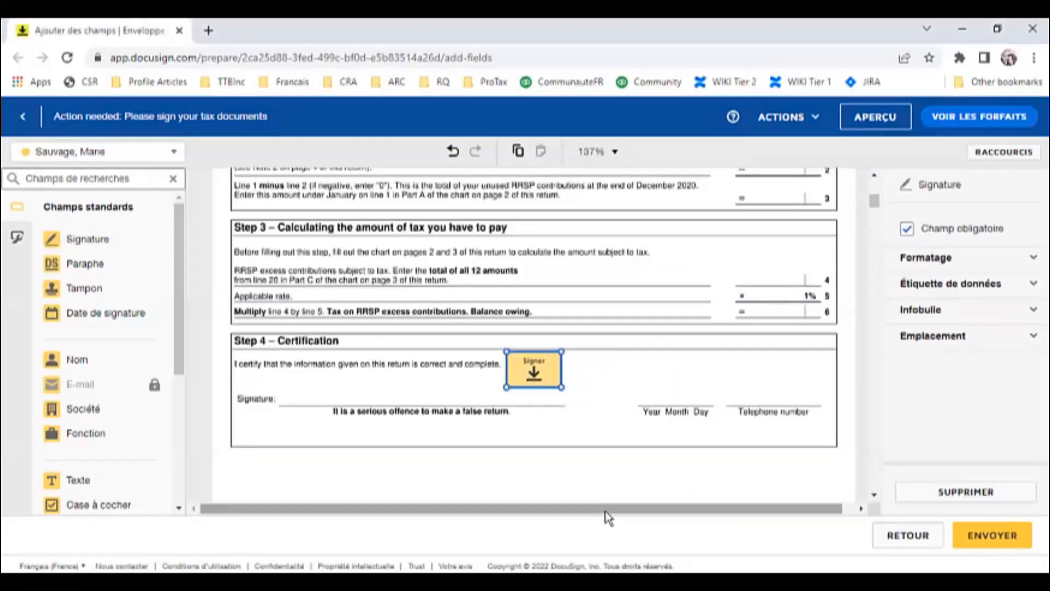
- Place a signature field for the taxpayer in Part F – Declaration and authorization of the T183 form
{"action": "scroll", "coordinate": [557, 471], "scroll_direction": "down", "scroll_amount": 8}
{"action": "scroll", "coordinate": [558, 473], "scroll_direction": "down", "scroll_amount": 10}
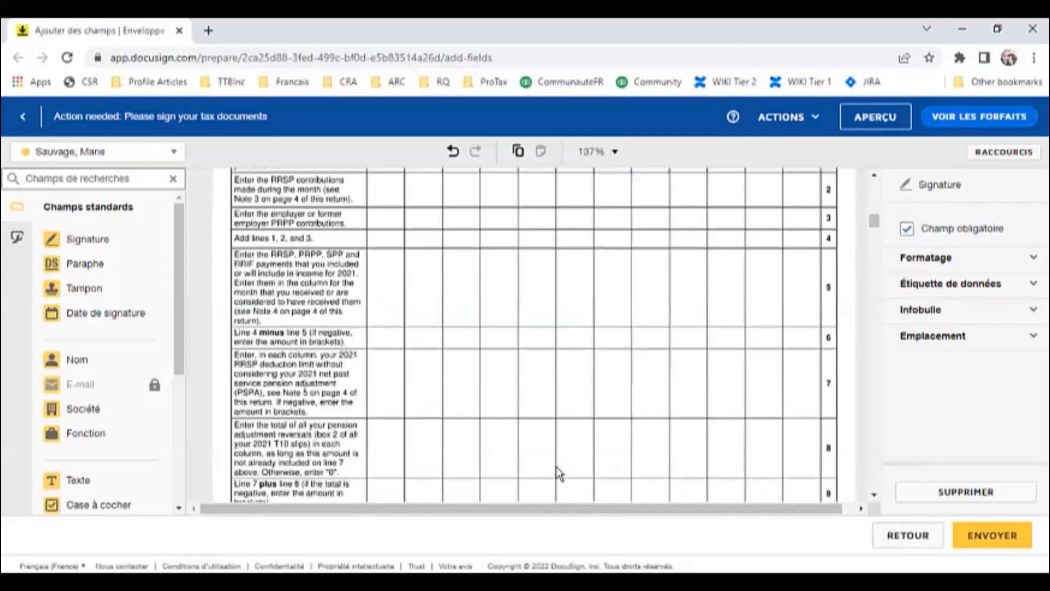
{"action": "scroll", "coordinate": [558, 467], "scroll_direction": "down", "scroll_amount": 10}
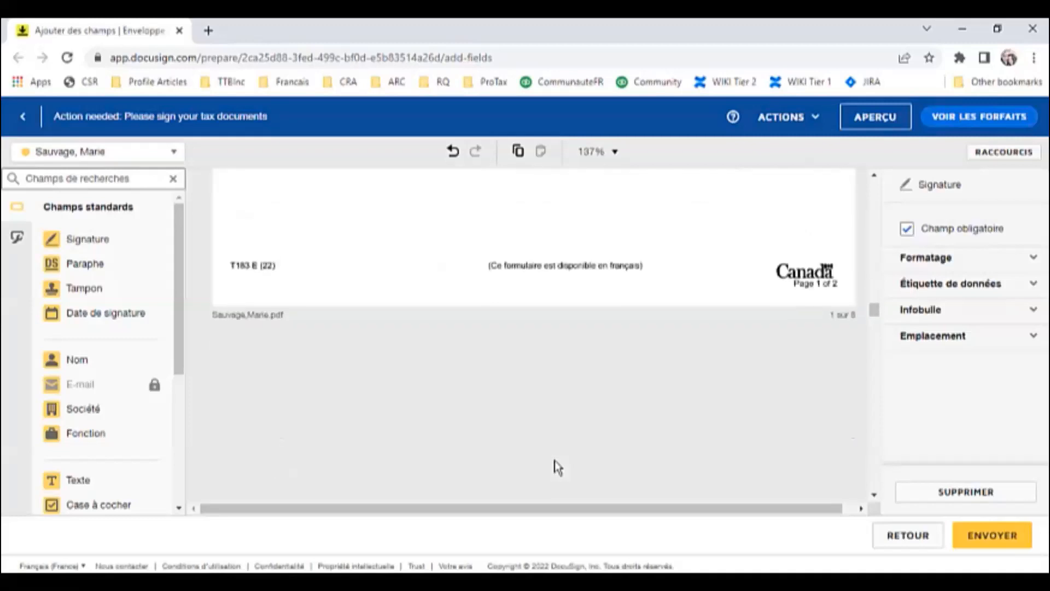
{"action": "scroll", "coordinate": [557, 468], "scroll_direction": "up", "scroll_amount": 5}
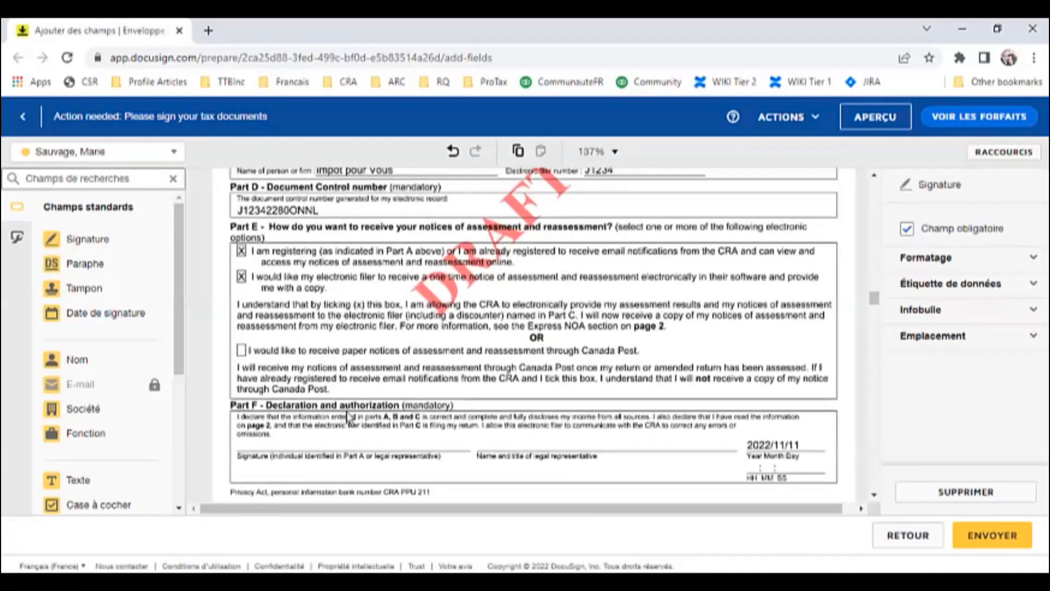
{"action": "mouse_move", "coordinate": [84, 241]}
{"action": "left_mouse_down"}
{"action": "mouse_move", "coordinate": [443, 433]}
{"action": "mouse_move", "coordinate": [426, 410]}
{"action": "left_mouse_up"}
{"action": "scroll", "coordinate": [466, 471], "scroll_direction": "down", "scroll_amount": 4}
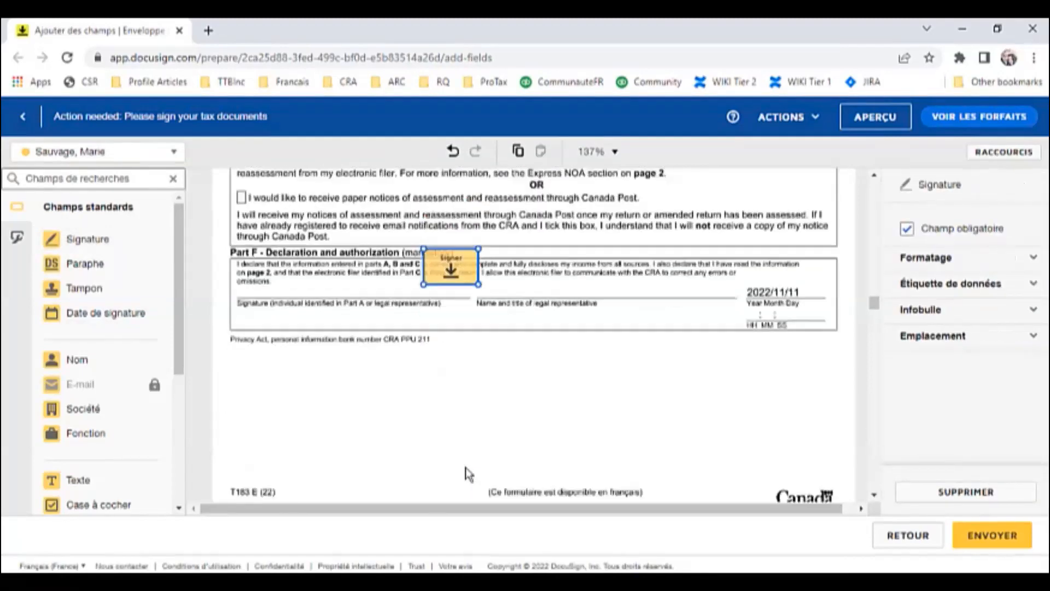
- Send the prepared DocuSign envelope to the taxpayer for signing
{"action": "scroll", "coordinate": [466, 471], "scroll_direction": "down", "scroll_amount": 2}
{"action": "scroll", "coordinate": [501, 454], "scroll_direction": "up", "scroll_amount": 4}
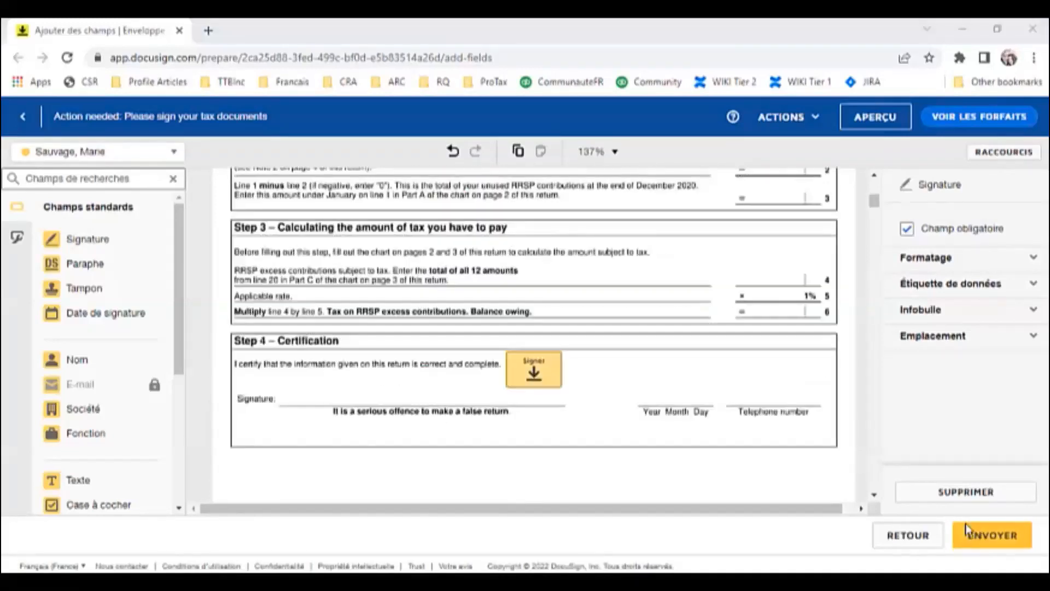
{"action": "left_click", "coordinate": [991, 538]}
{"action": "left_click", "coordinate": [993, 538]}
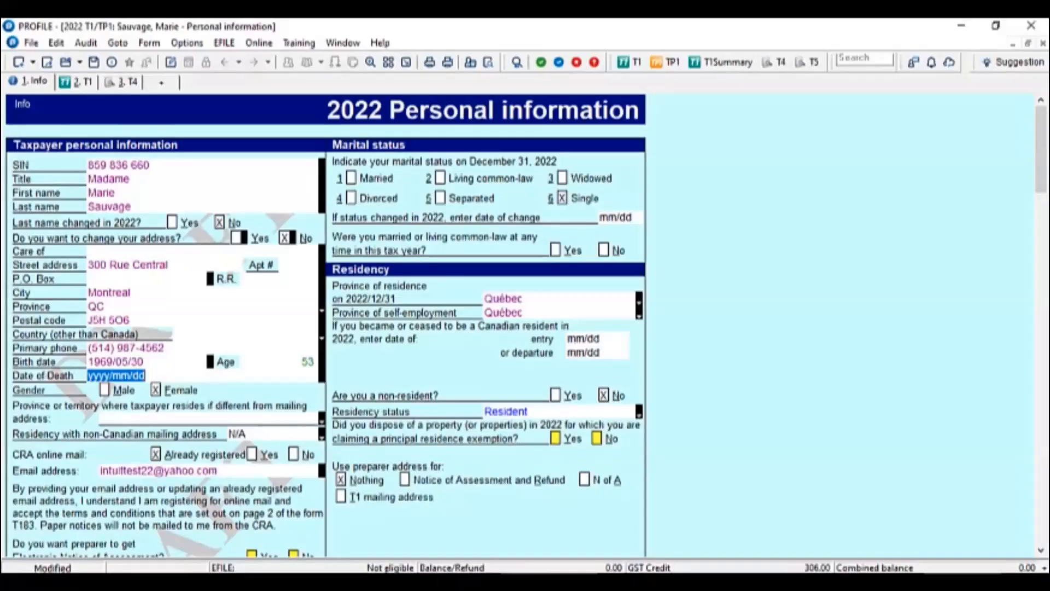
- Open the eSignature dashboard from the open return and switch to the Home browser window
{"action": "left_click", "coordinate": [30, 42]}
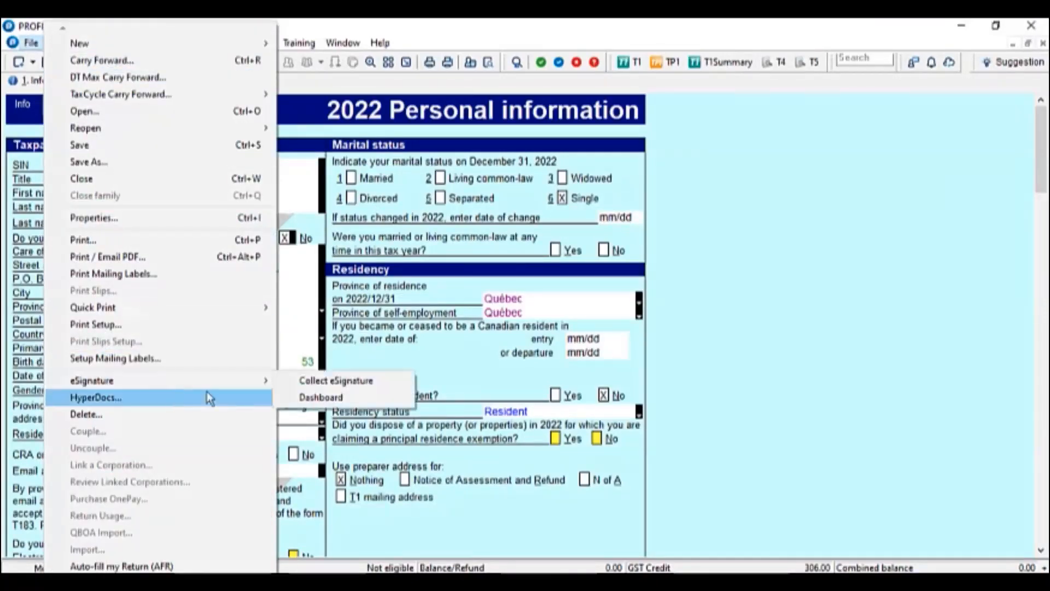
{"action": "left_click", "coordinate": [306, 398]}
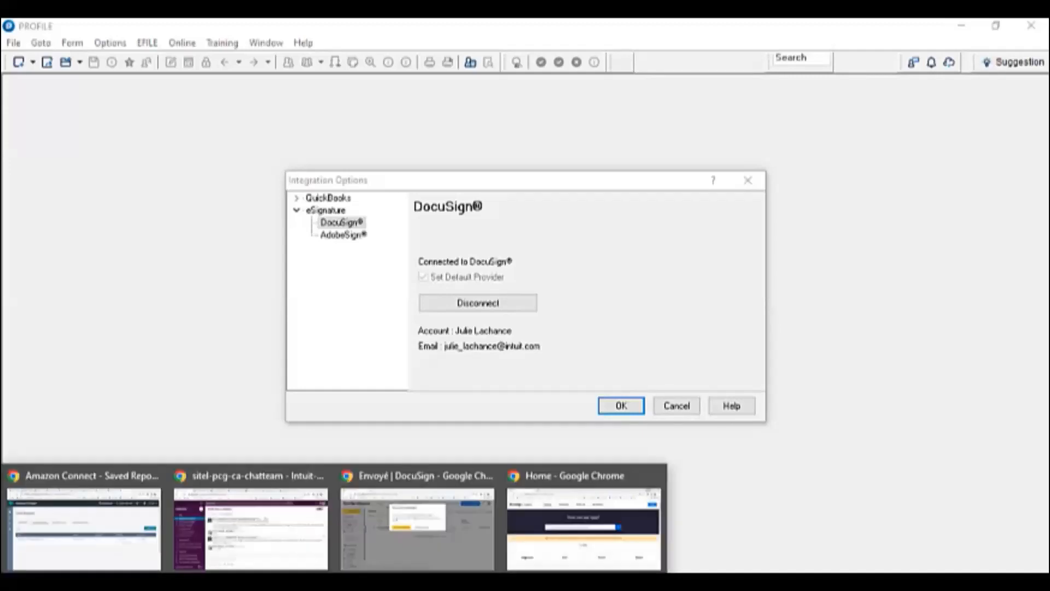
{"action": "mouse_move", "coordinate": [510, 572]}
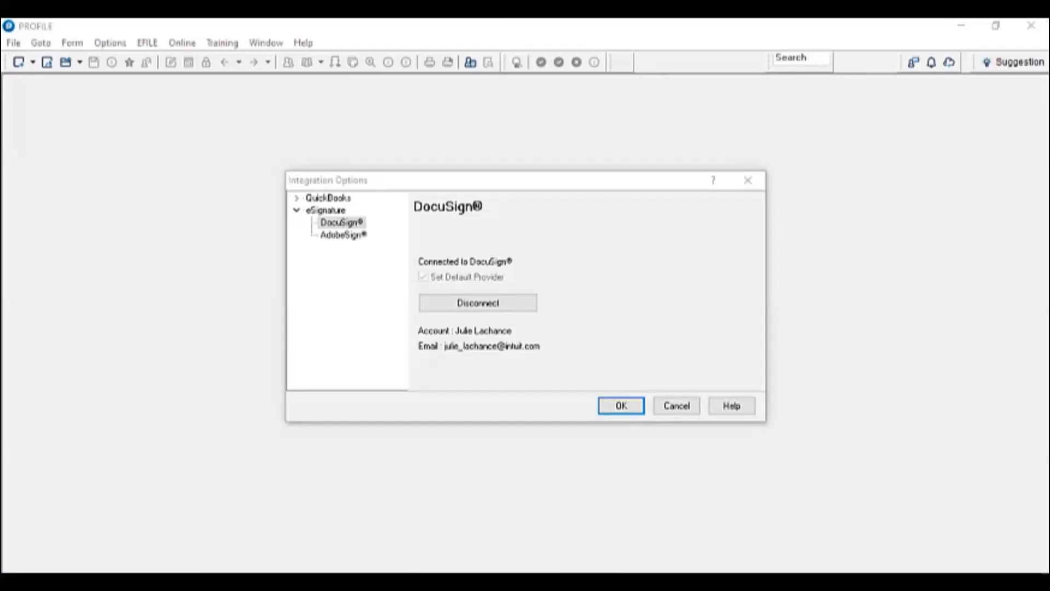
{"action": "left_click", "coordinate": [609, 546]}
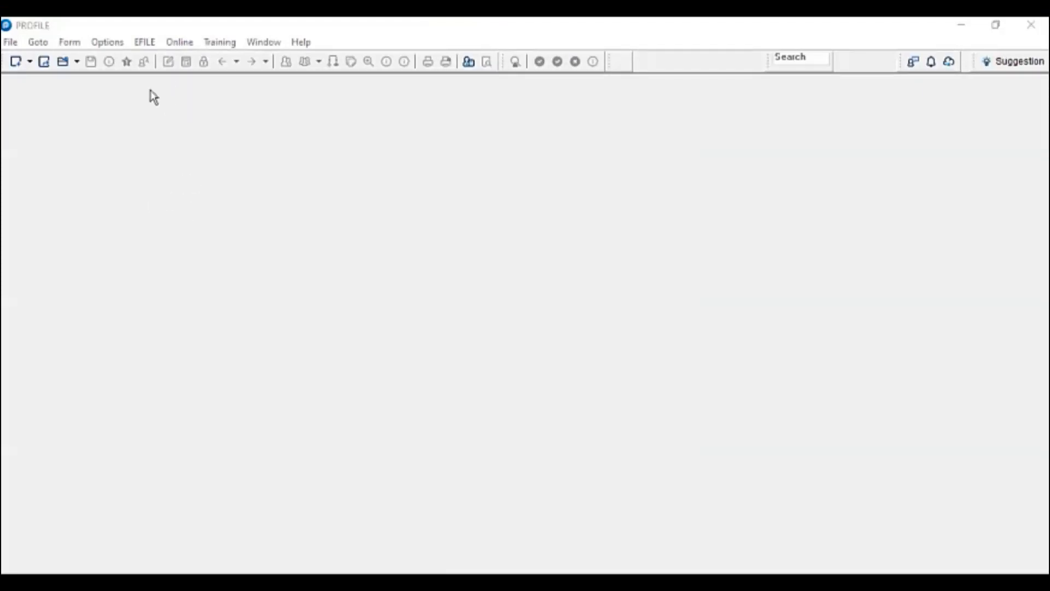
- Sign in to ProFile with the remembered Intuit account by entering the account password
{"action": "left_click", "coordinate": [175, 43]}
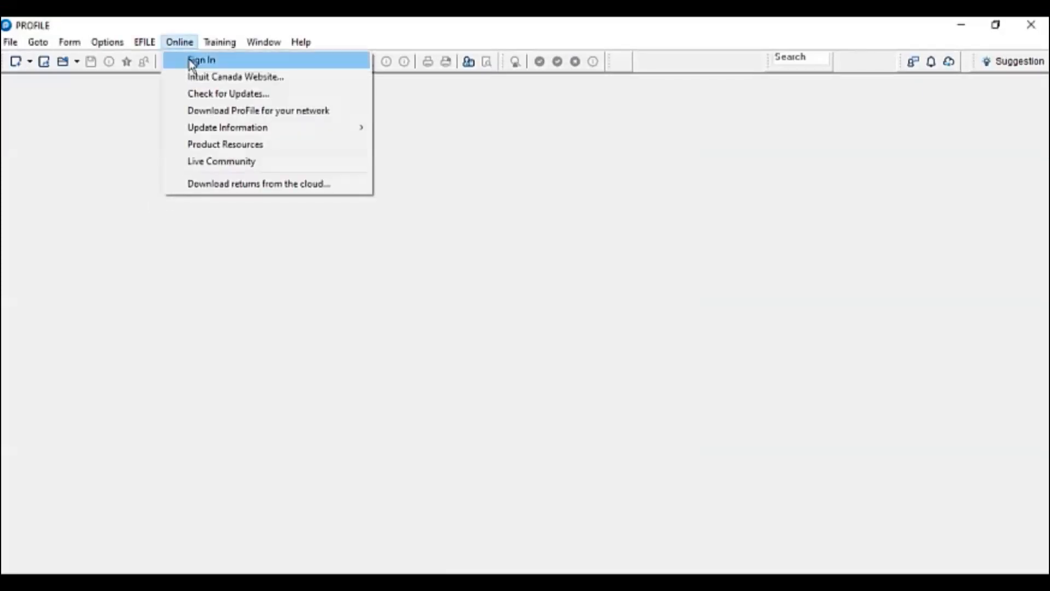
{"action": "left_click", "coordinate": [190, 61]}
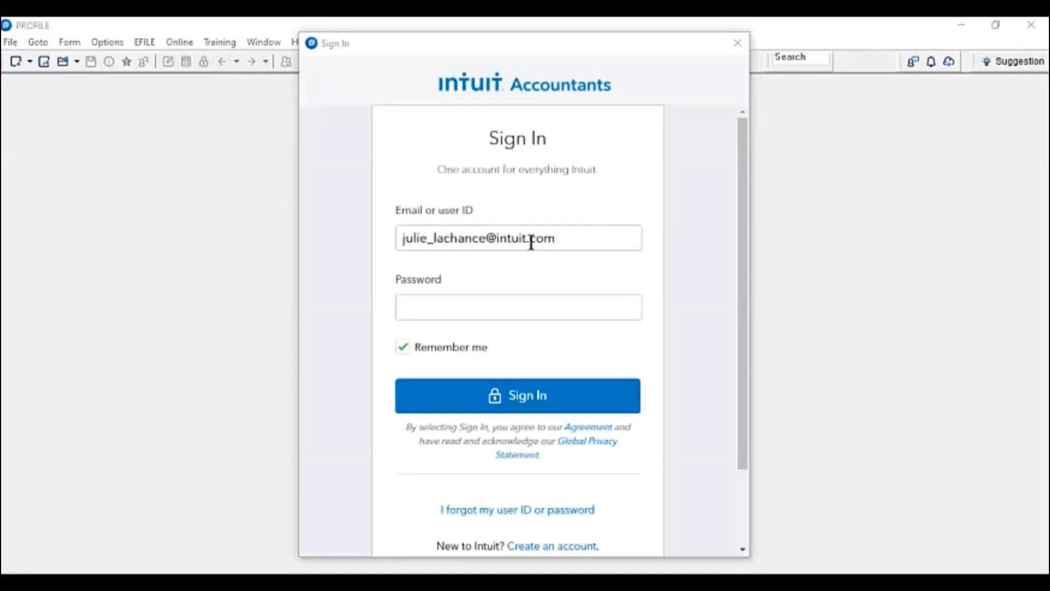
{"action": "left_click", "coordinate": [484, 308]}
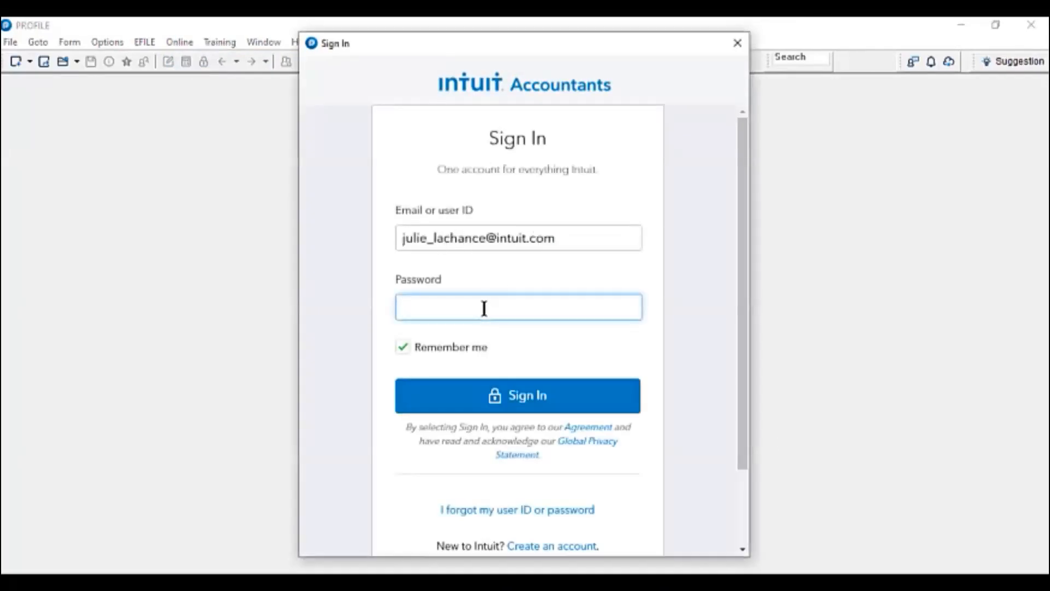
{"action": "key", "text": "ctrl+v"}
{"action": "left_click", "coordinate": [518, 400]}
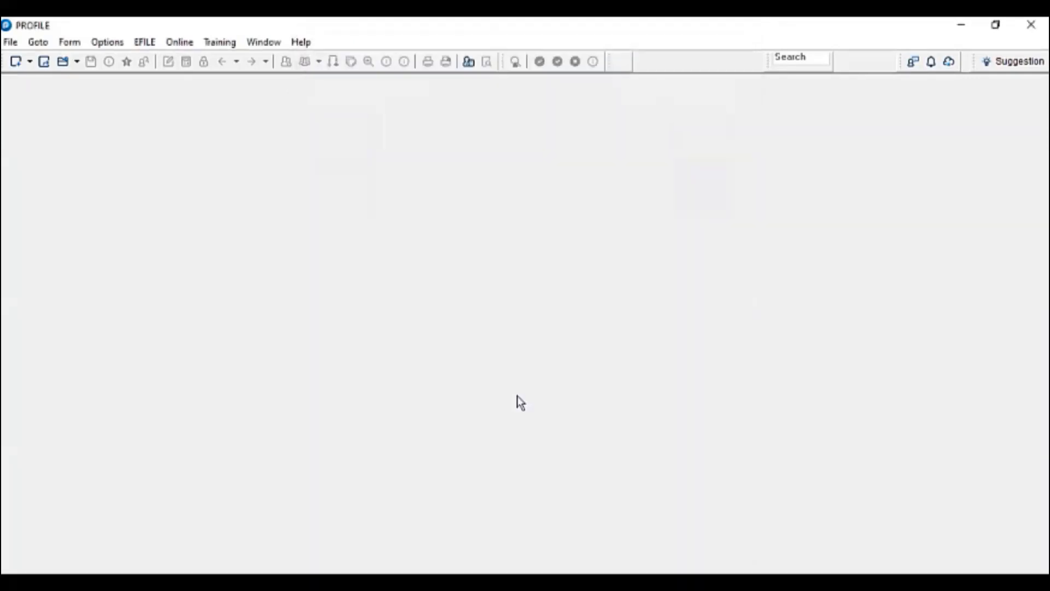
- Connect the ProFile licence to the preselected business and finish the sign-in setup
{"action": "scroll", "coordinate": [551, 335], "scroll_direction": "down", "scroll_amount": 3}
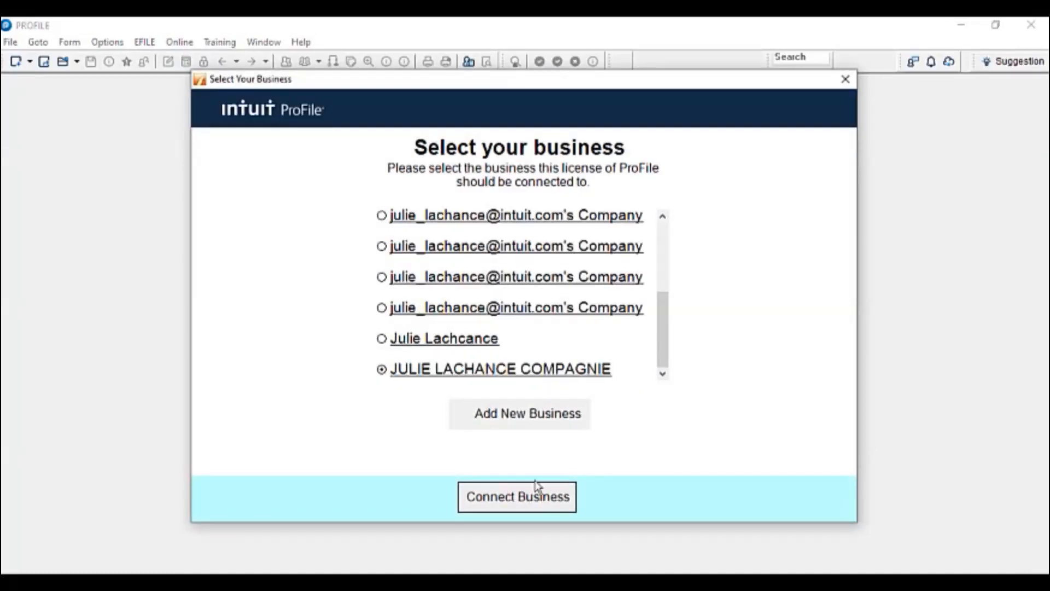
{"action": "left_click", "coordinate": [537, 496]}
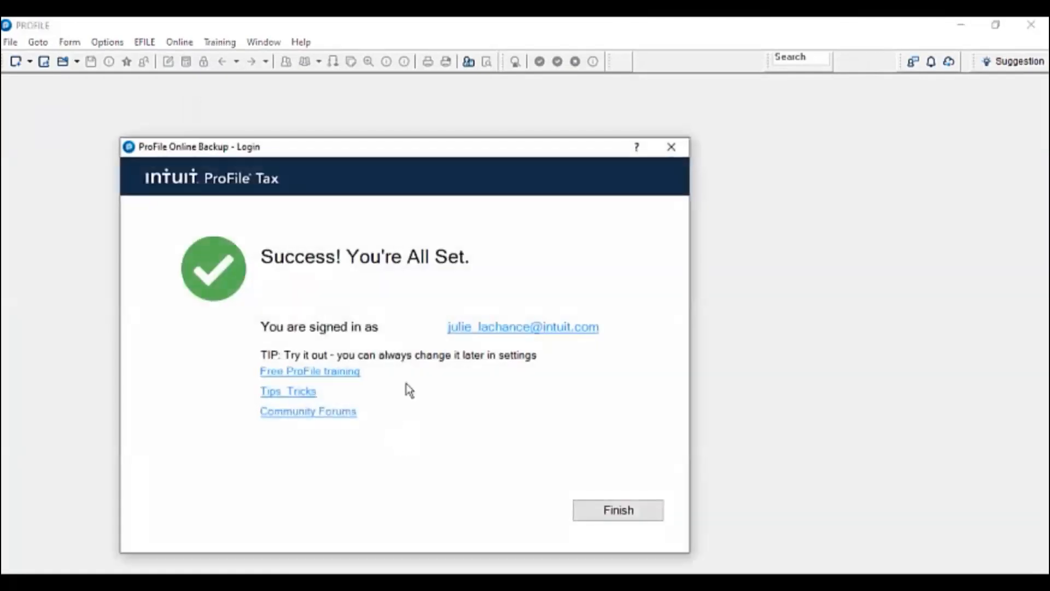
{"action": "left_click", "coordinate": [619, 509]}
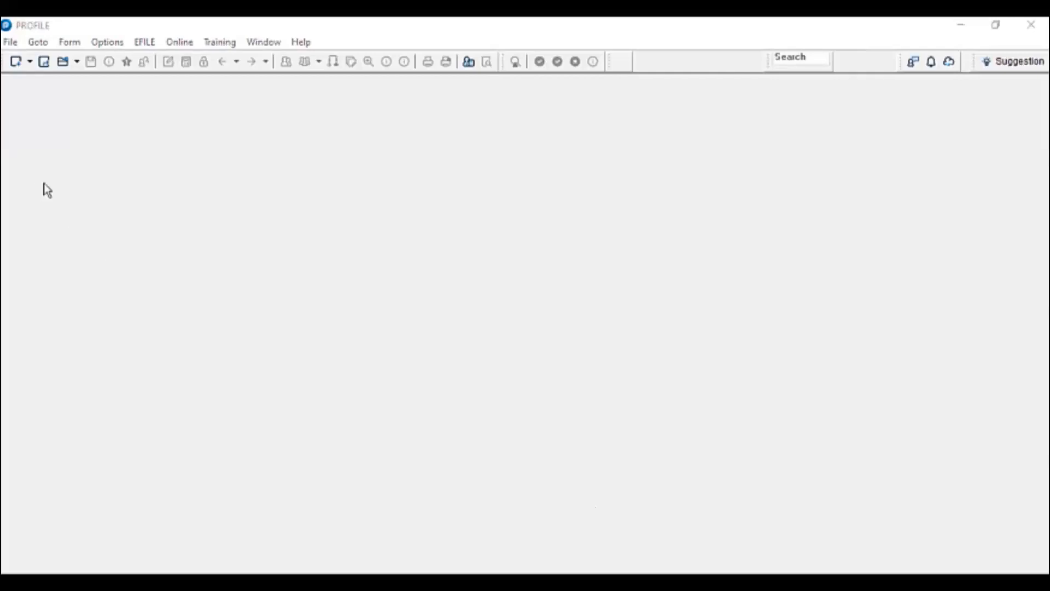
- Open the AdobeSign page of the eSignature integration options and follow the link for getting an account
{"action": "left_click", "coordinate": [11, 43]}
{"action": "mouse_move", "coordinate": [69, 368]}
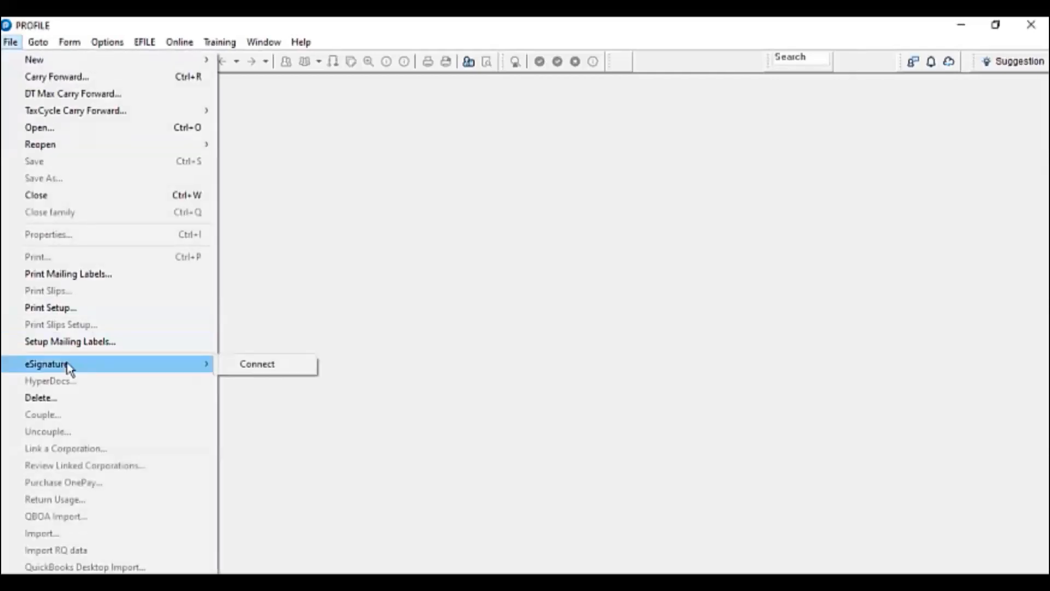
{"action": "left_click", "coordinate": [235, 365]}
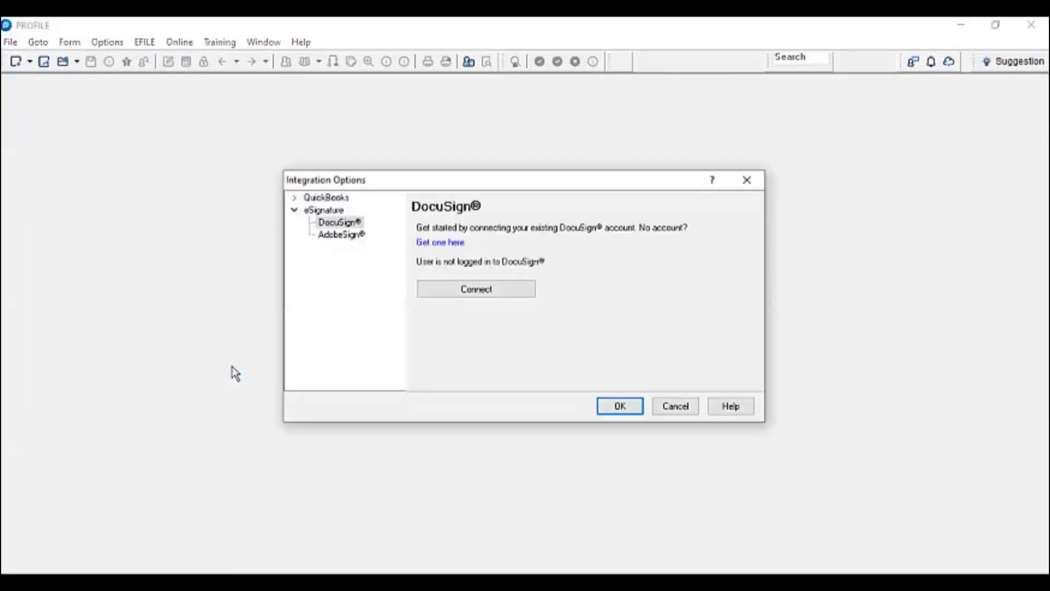
{"action": "left_click", "coordinate": [350, 239]}
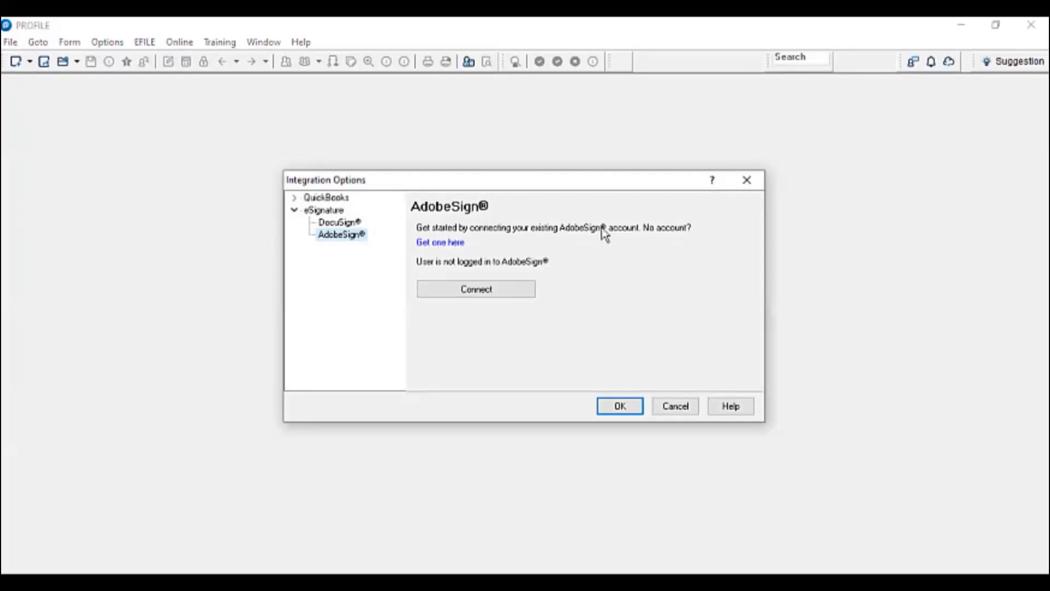
{"action": "left_click", "coordinate": [443, 244]}
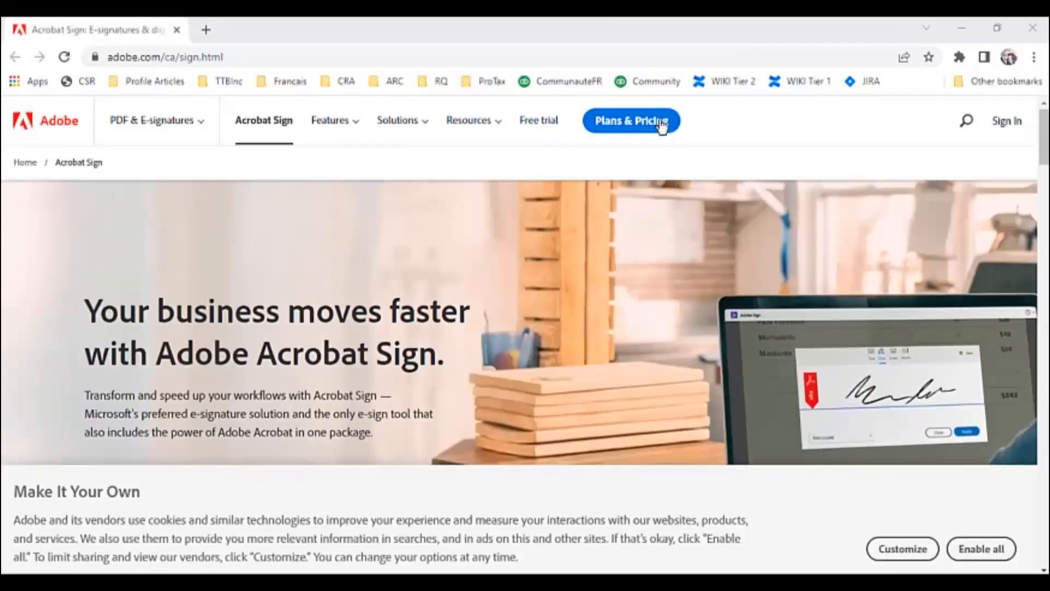
- Review Adobe's Acrobat Pro 7-day free trial checkout, including the subscription billing options and the payment information form
{"action": "left_click", "coordinate": [649, 122]}
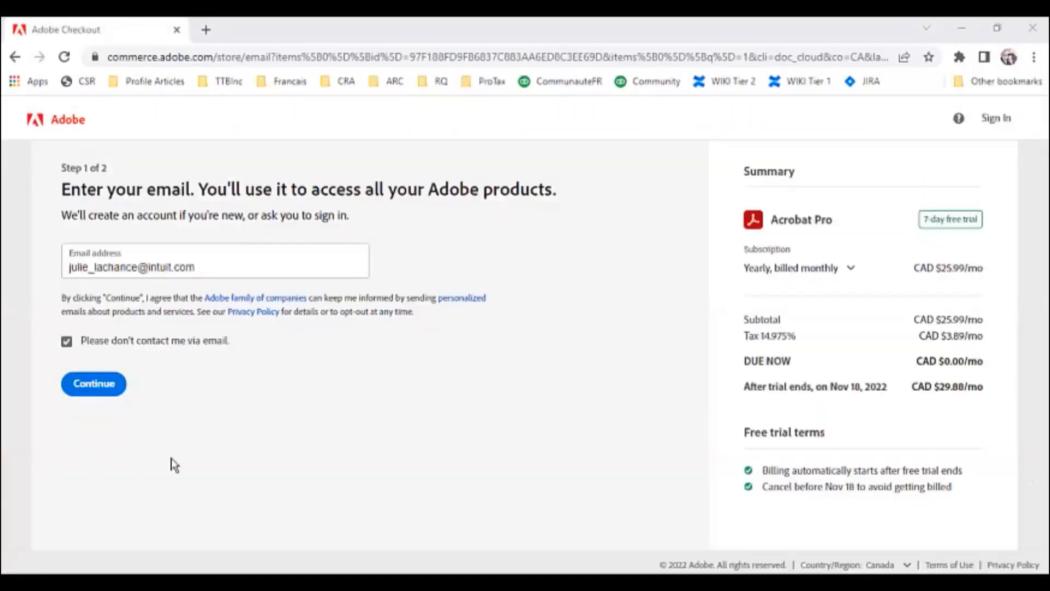
{"action": "left_click", "coordinate": [211, 270]}
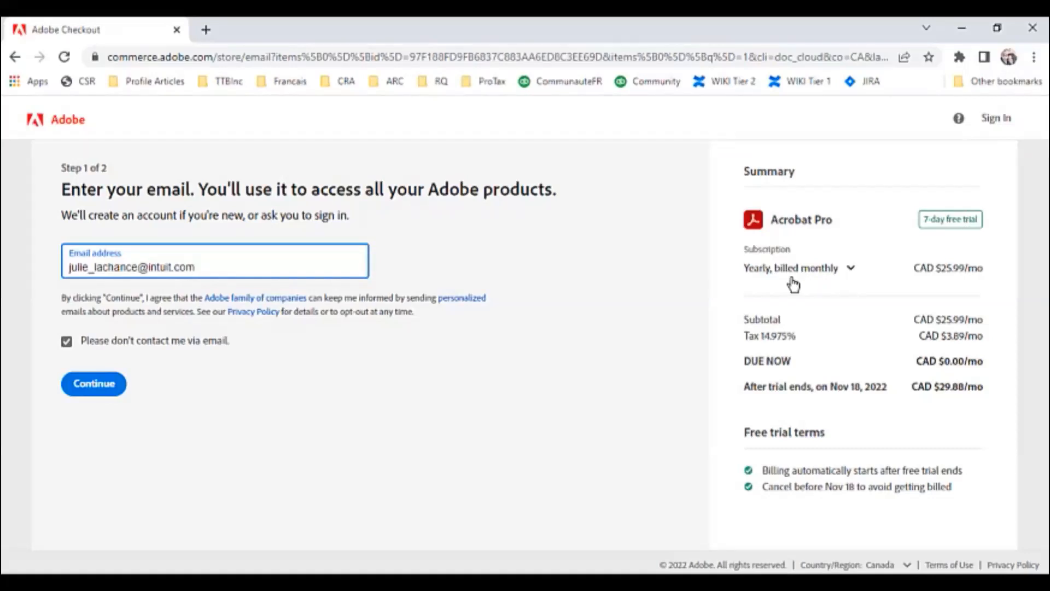
{"action": "left_click", "coordinate": [845, 270]}
{"action": "left_click", "coordinate": [851, 270]}
{"action": "left_click", "coordinate": [852, 270]}
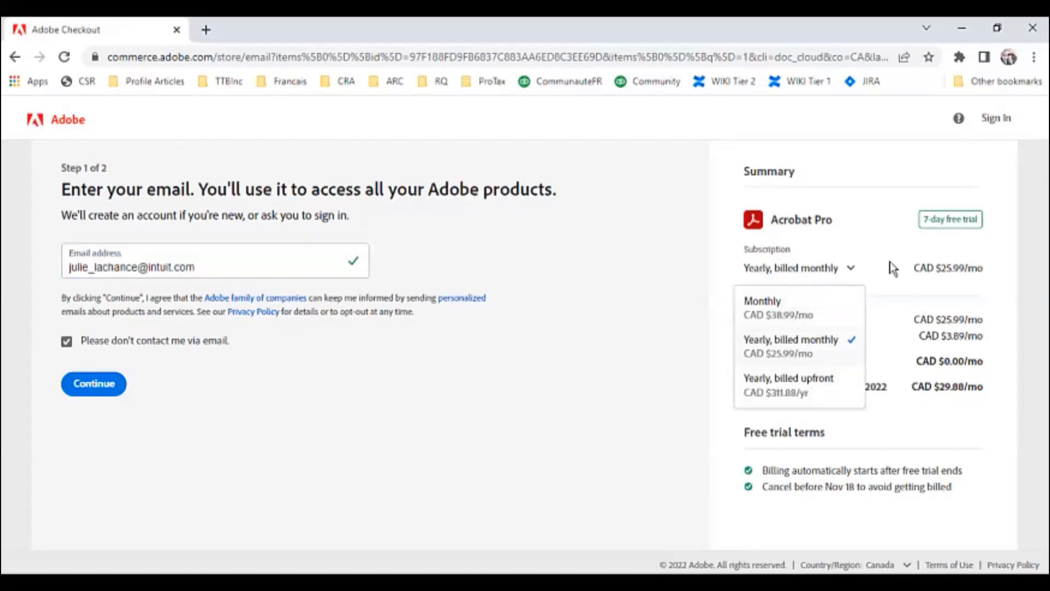
{"action": "left_click", "coordinate": [91, 386]}
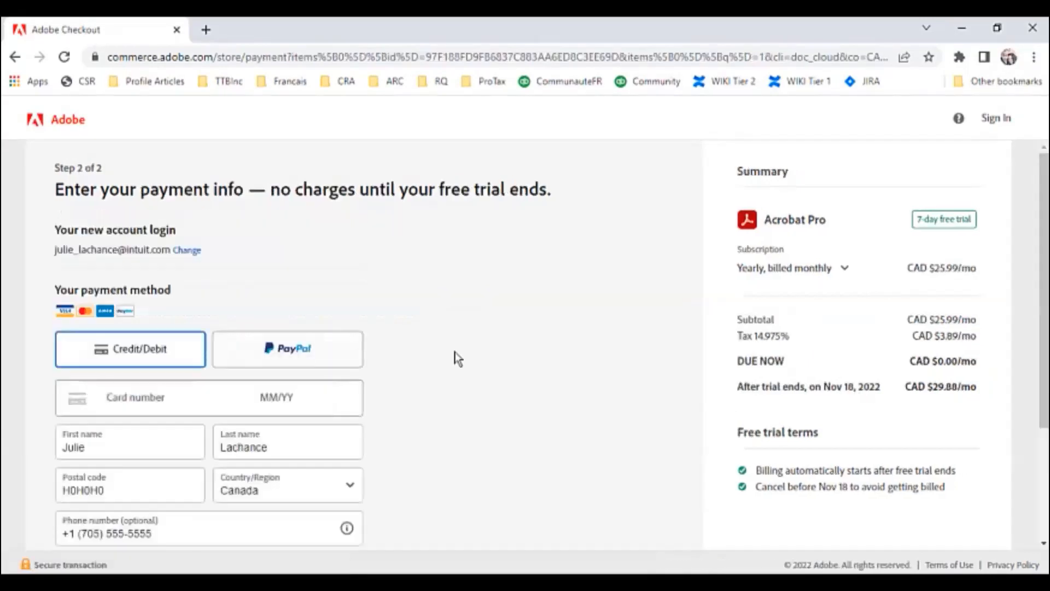
{"action": "scroll", "coordinate": [458, 359], "scroll_direction": "down", "scroll_amount": 3}
{"action": "scroll", "coordinate": [463, 359], "scroll_direction": "up", "scroll_amount": 1}
{"action": "scroll", "coordinate": [462, 361], "scroll_direction": "down", "scroll_amount": 1}
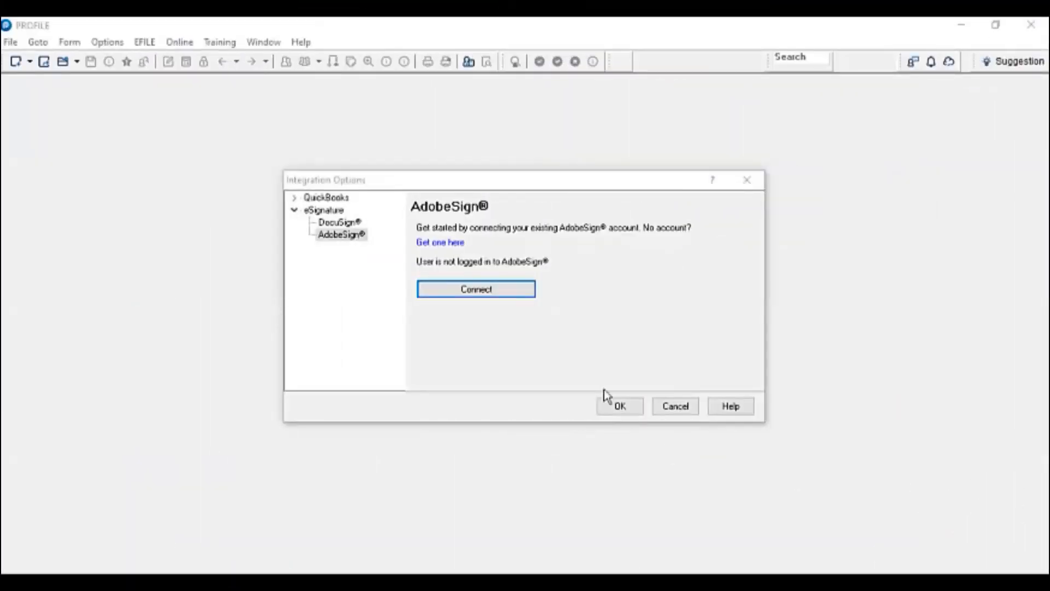
- Connect ProFile to AdobeSign with the saved account login, allow the connector access, and accept the integration options
{"action": "left_click", "coordinate": [502, 299]}
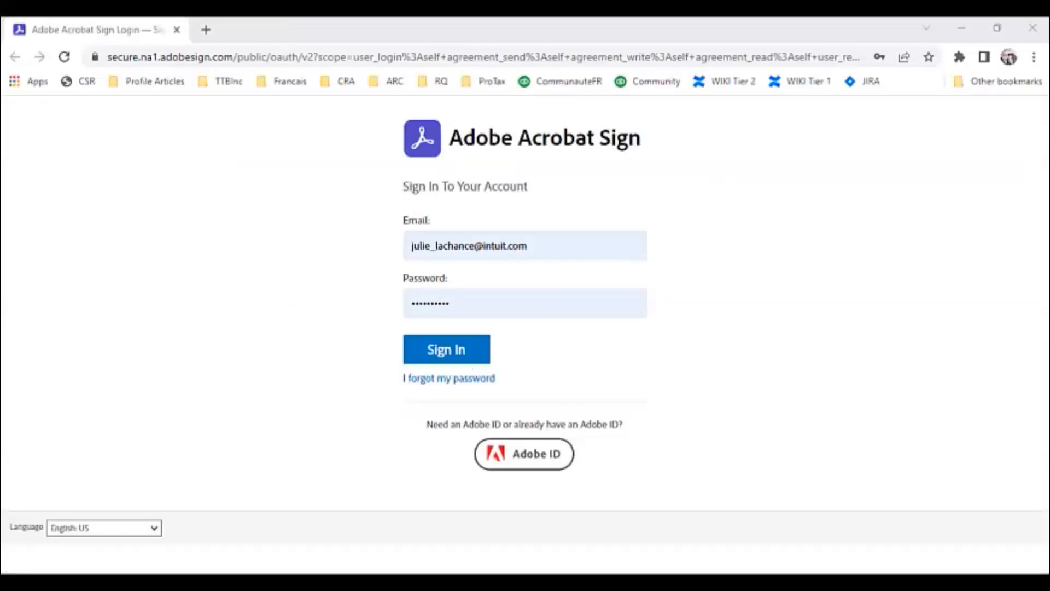
{"action": "left_click", "coordinate": [446, 349]}
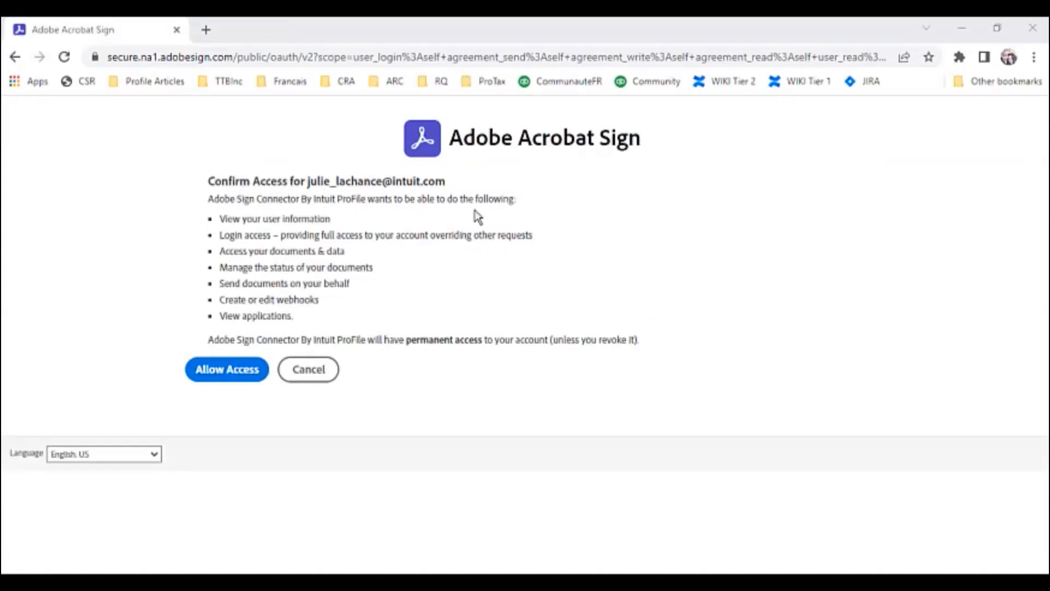
{"action": "left_click", "coordinate": [245, 376]}
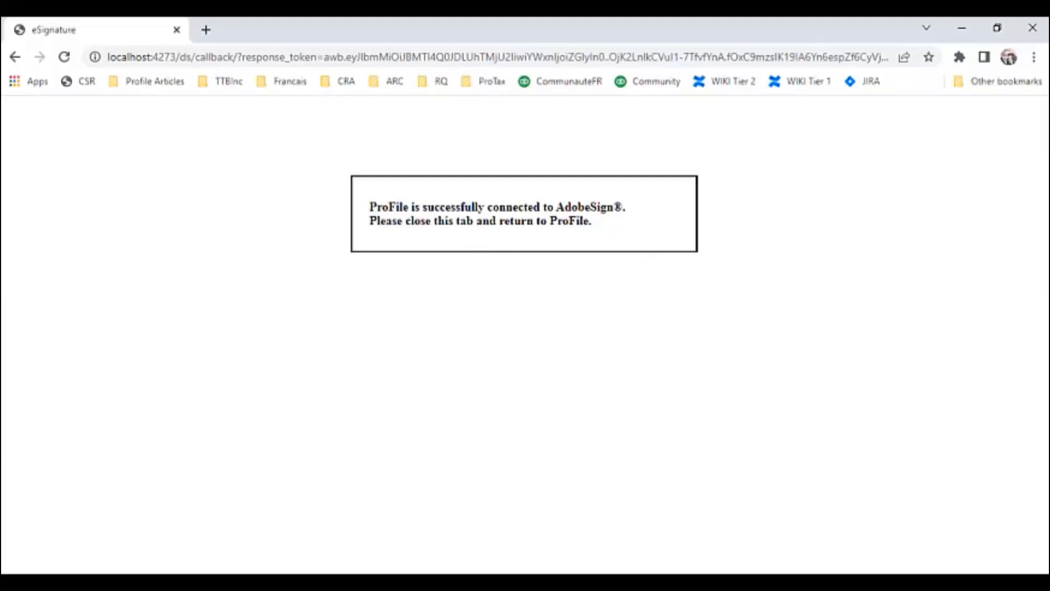
{"action": "key", "text": "alt+Tab"}
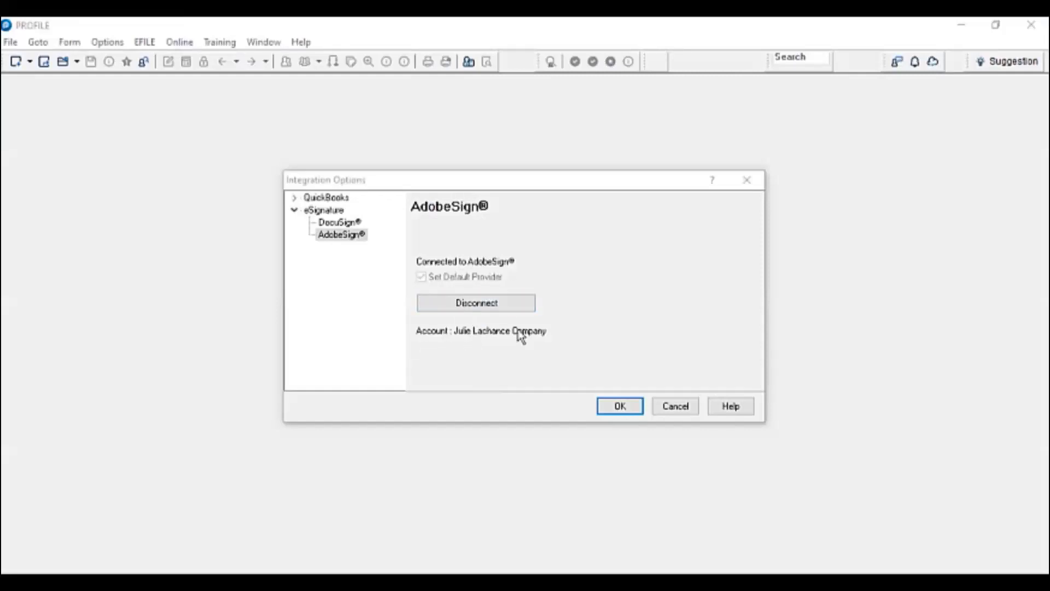
{"action": "left_click", "coordinate": [617, 407]}
- Open the most recent 2022 T1/TP1 return and start collecting an eSignature for it through AdobeSign
{"action": "left_click", "coordinate": [76, 61]}
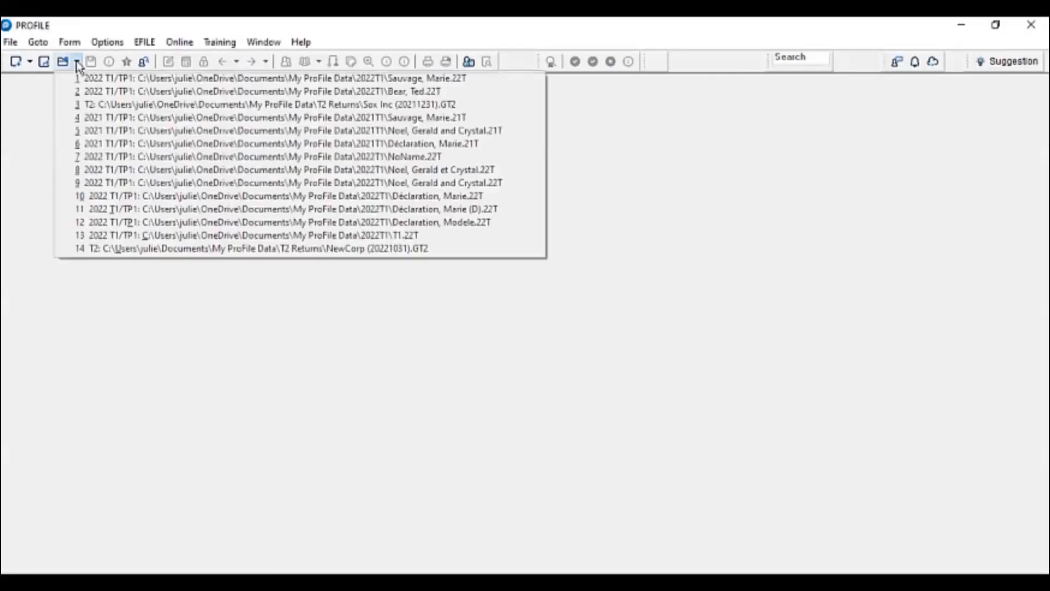
{"action": "left_click", "coordinate": [91, 81]}
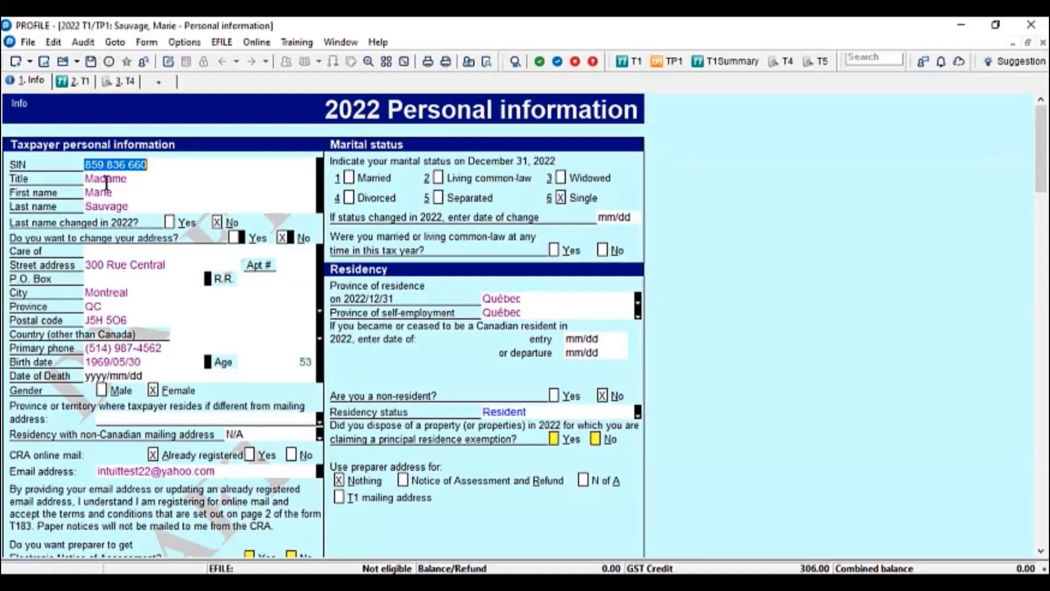
{"action": "left_click", "coordinate": [25, 42]}
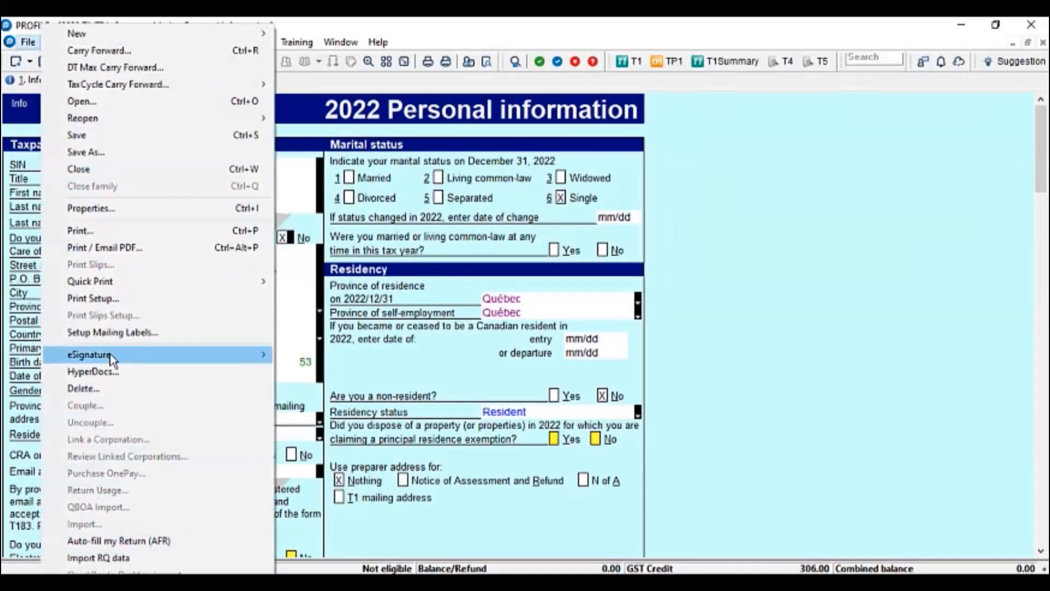
{"action": "mouse_move", "coordinate": [116, 361]}
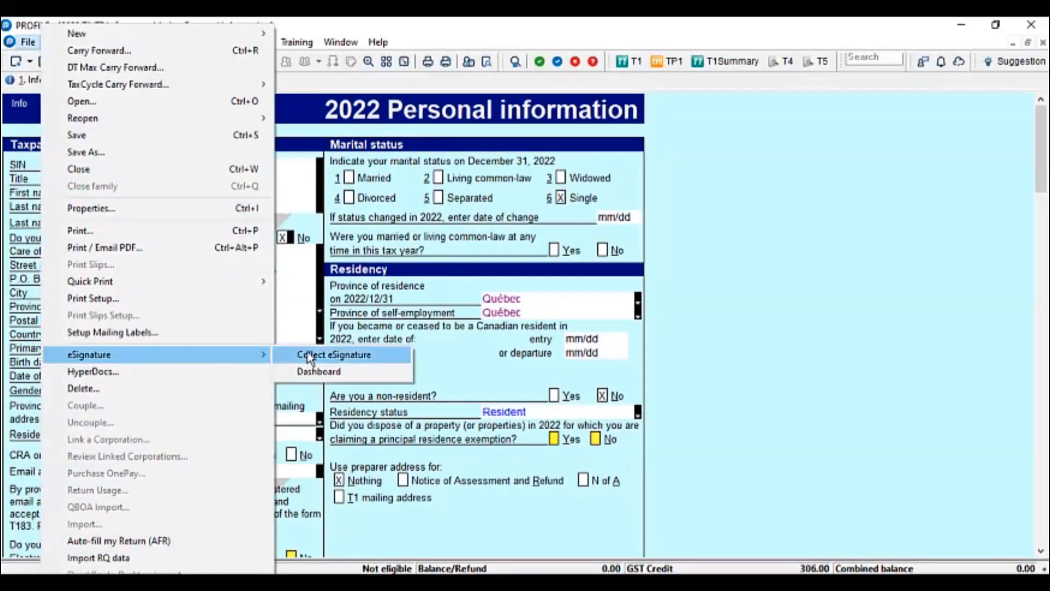
{"action": "left_click", "coordinate": [359, 356]}
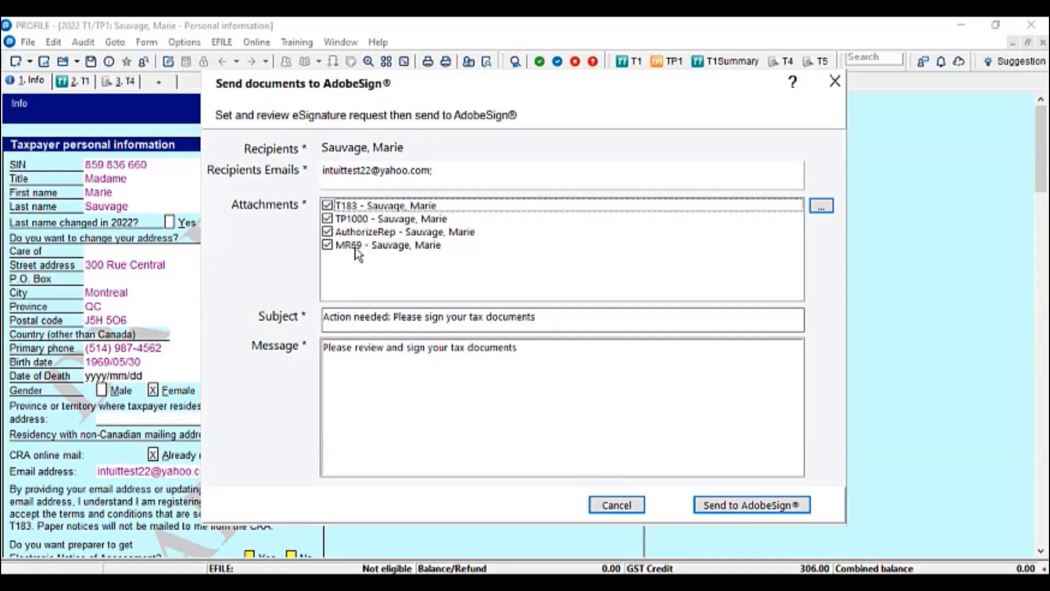
- Add t1-ovp-21e.pdf from the Documents folder to the attachments of the AdobeSign request
{"action": "left_click", "coordinate": [377, 319]}
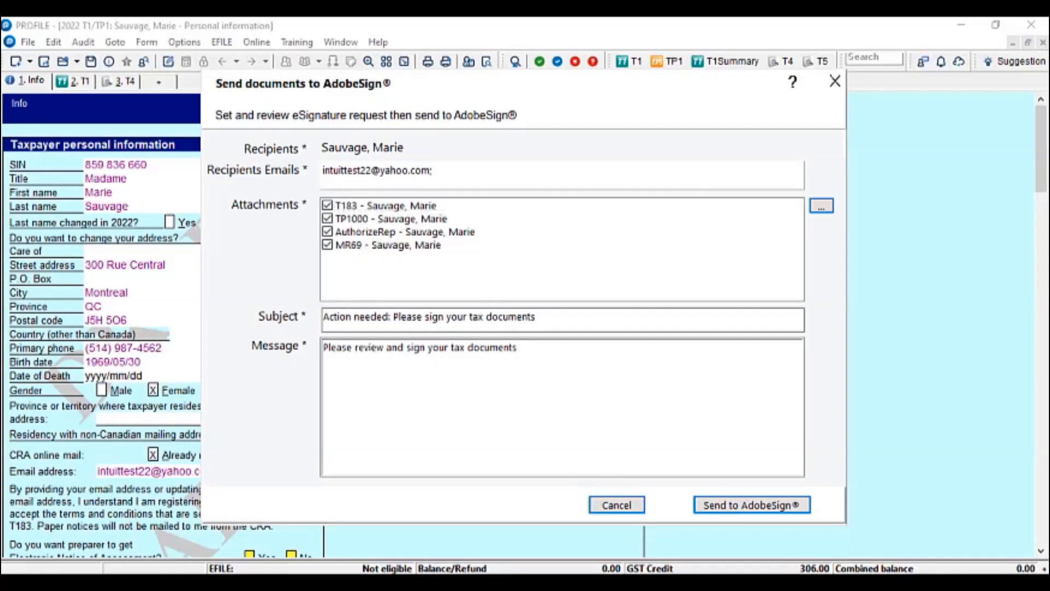
{"action": "left_click", "coordinate": [818, 210]}
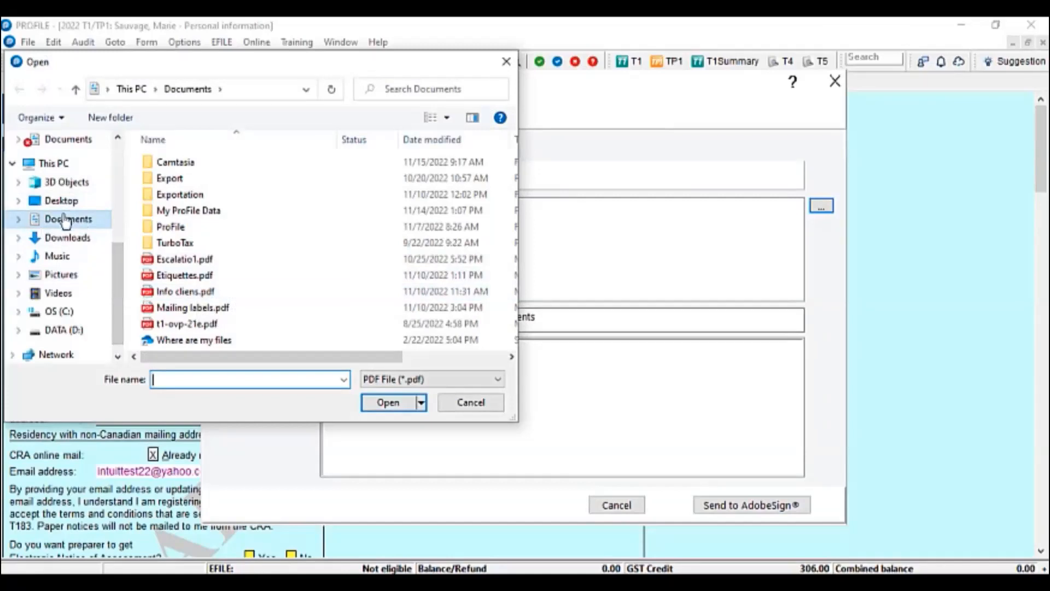
{"action": "left_click", "coordinate": [186, 279]}
{"action": "left_click", "coordinate": [199, 323]}
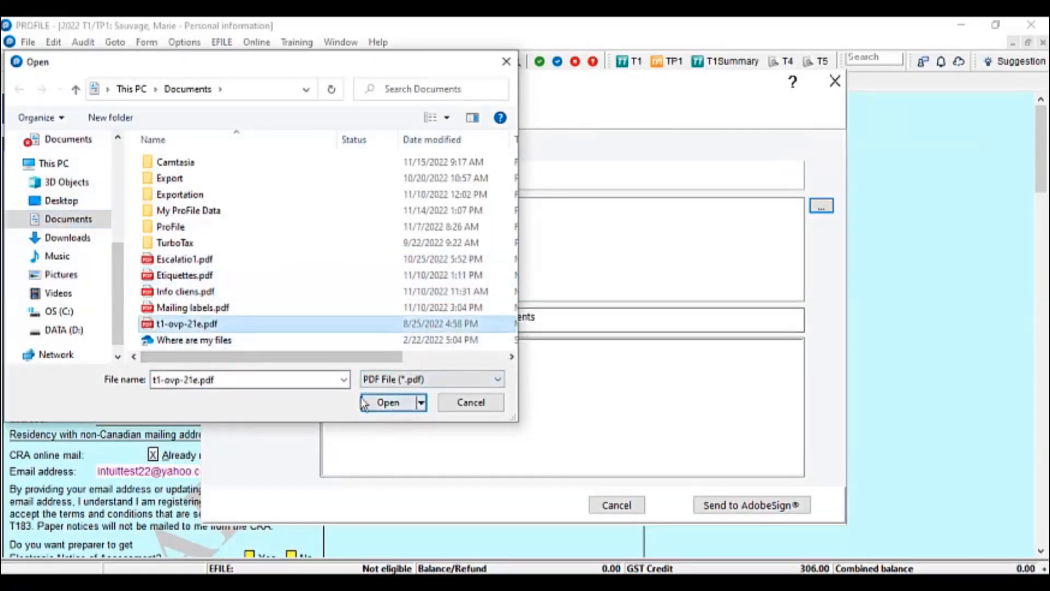
{"action": "left_click", "coordinate": [363, 403]}
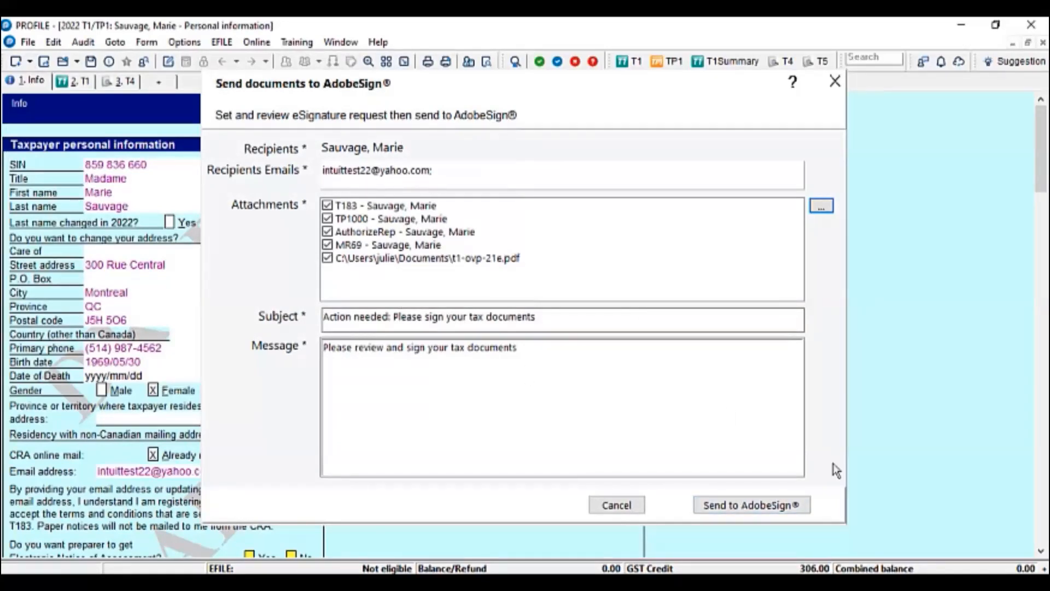
- Send the documents to AdobeSign with the logged-in account and place a Signature field on the signature line under Step 4 – Certification
{"action": "left_click", "coordinate": [757, 510]}
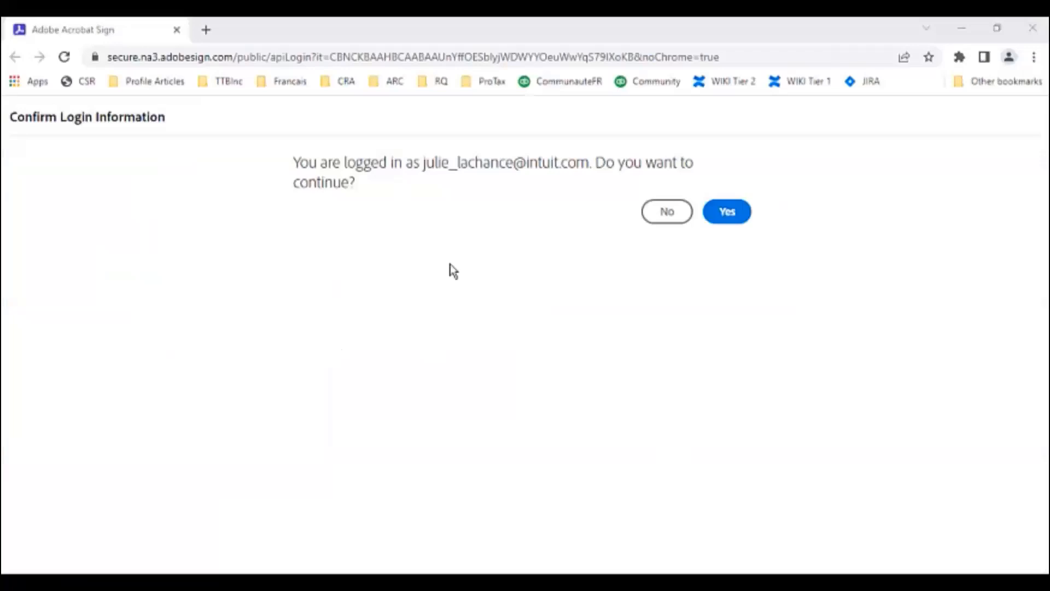
{"action": "left_click", "coordinate": [750, 217]}
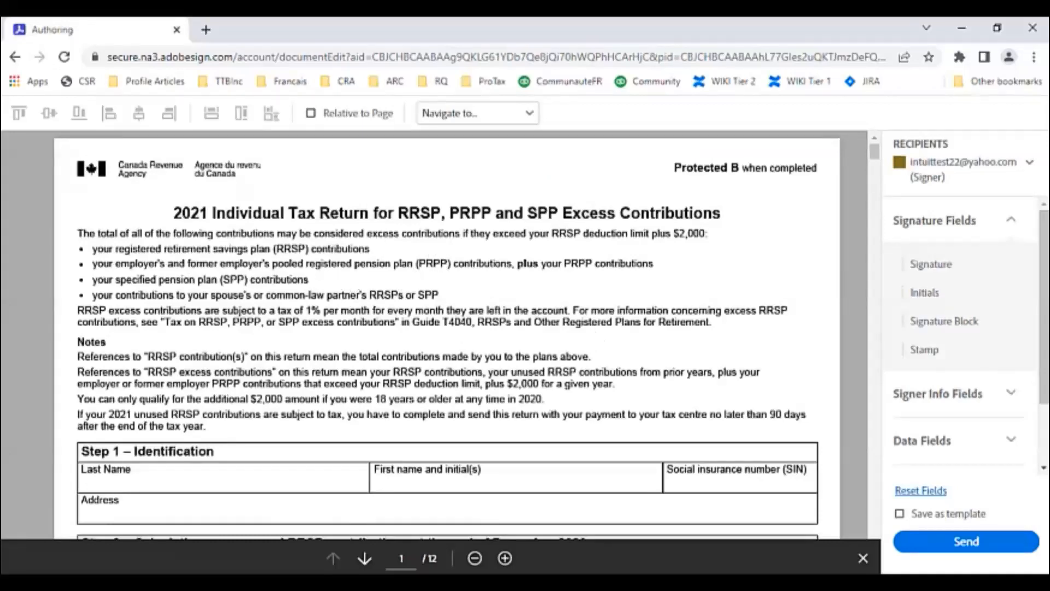
{"action": "scroll", "coordinate": [390, 326], "scroll_direction": "down", "scroll_amount": 10}
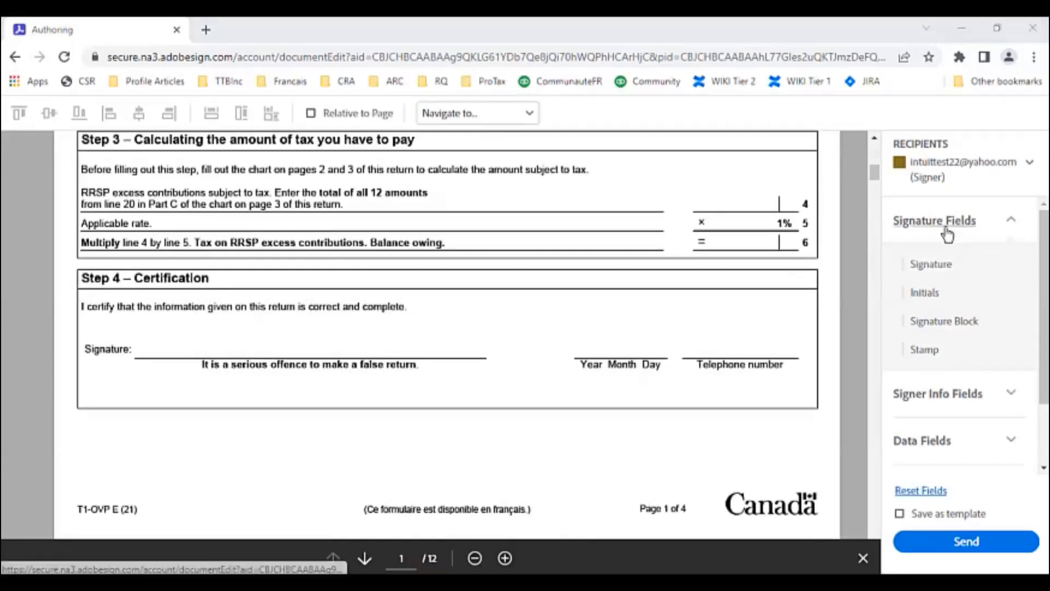
{"action": "mouse_move", "coordinate": [930, 265]}
{"action": "left_mouse_down"}
{"action": "mouse_move", "coordinate": [410, 300]}
{"action": "mouse_move", "coordinate": [164, 333]}
{"action": "mouse_move", "coordinate": [312, 343]}
{"action": "mouse_move", "coordinate": [133, 321]}
{"action": "mouse_move", "coordinate": [145, 328]}
{"action": "left_mouse_up"}
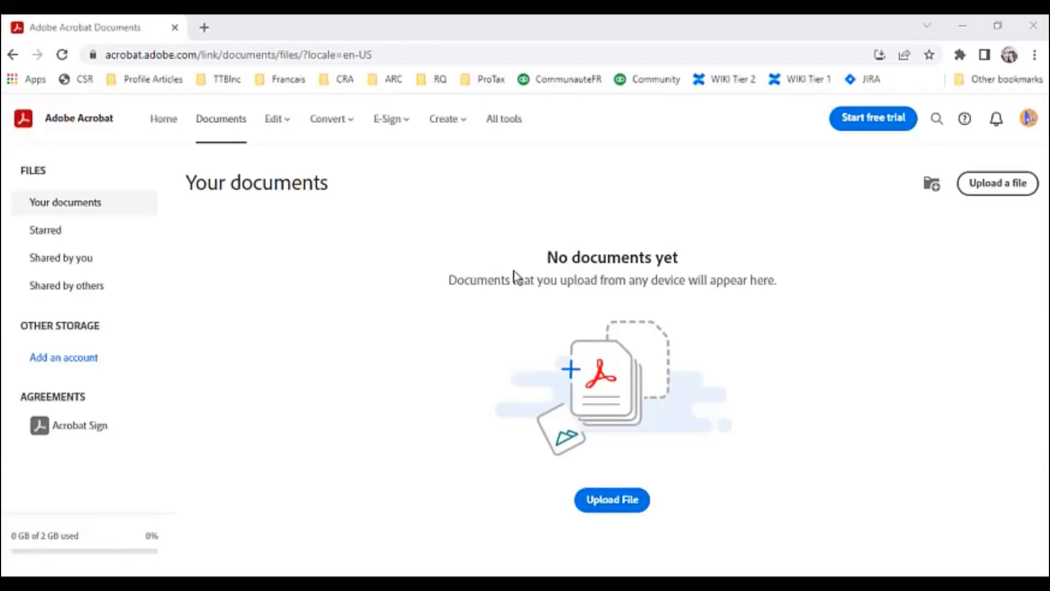
- Look at the E-Sign options in Adobe Acrobat, and open the eSignature dashboard in ProFile
{"action": "left_click", "coordinate": [386, 125]}
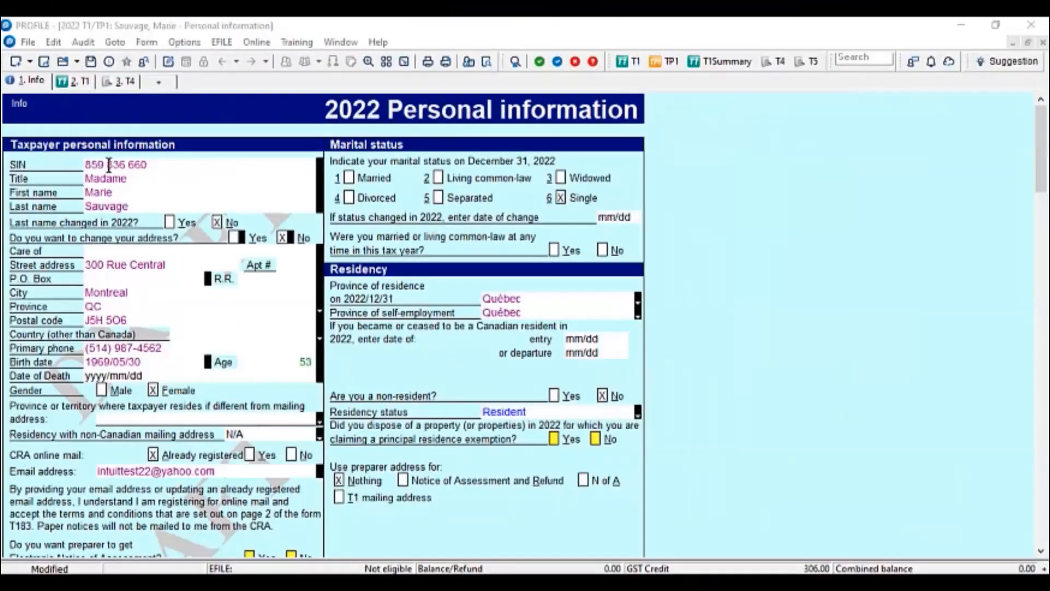
{"action": "left_click", "coordinate": [30, 44]}
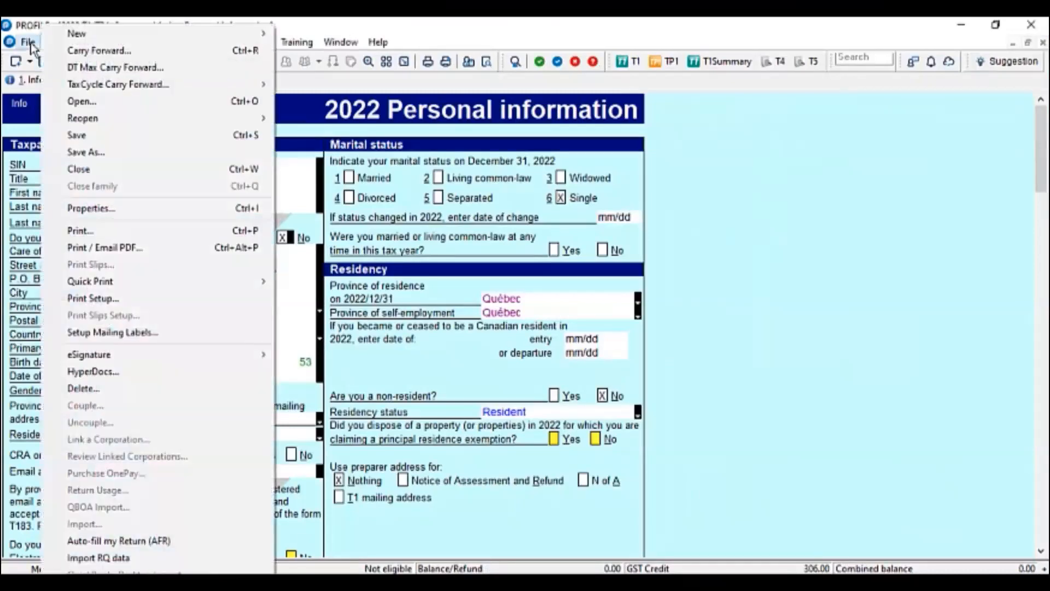
{"action": "mouse_move", "coordinate": [134, 356]}
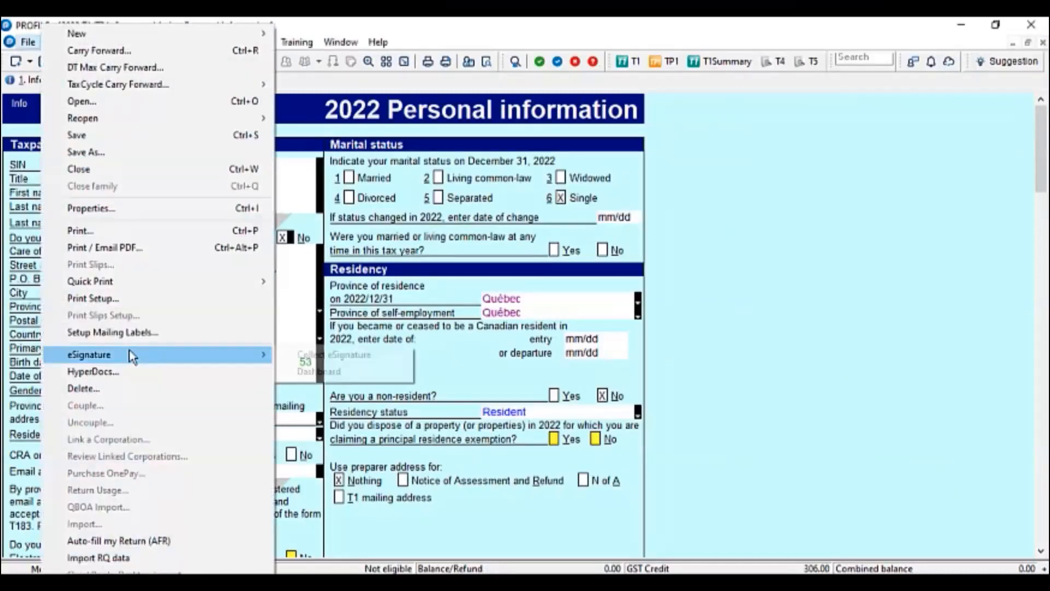
{"action": "left_click", "coordinate": [322, 372]}
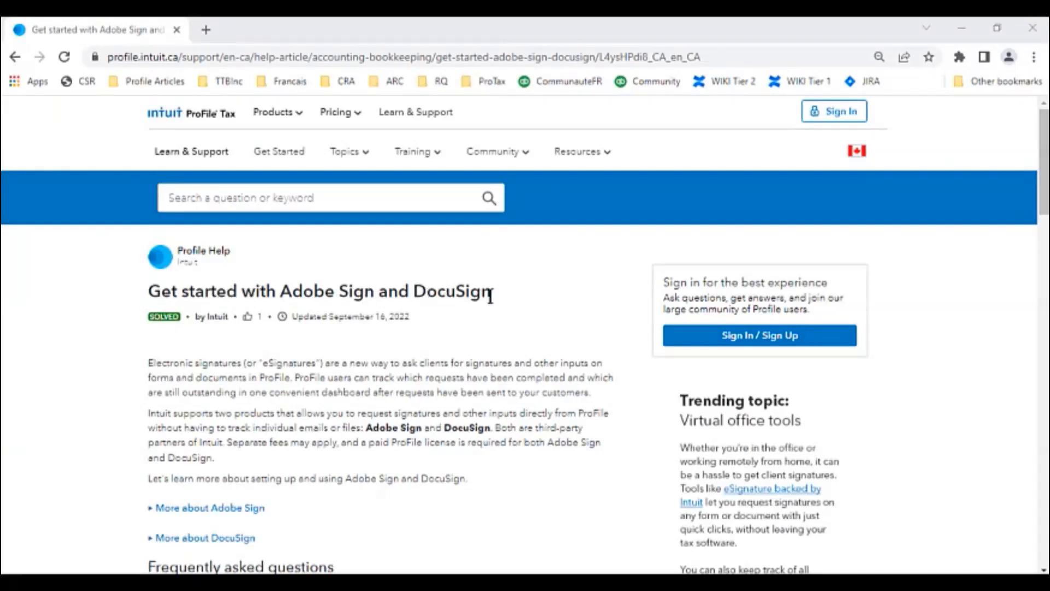
- Review the "Get started with Adobe Sign and DocuSign" help article, expanding both provider sections and reading the frequently asked questions
{"action": "scroll", "coordinate": [376, 348], "scroll_direction": "down", "scroll_amount": 1}
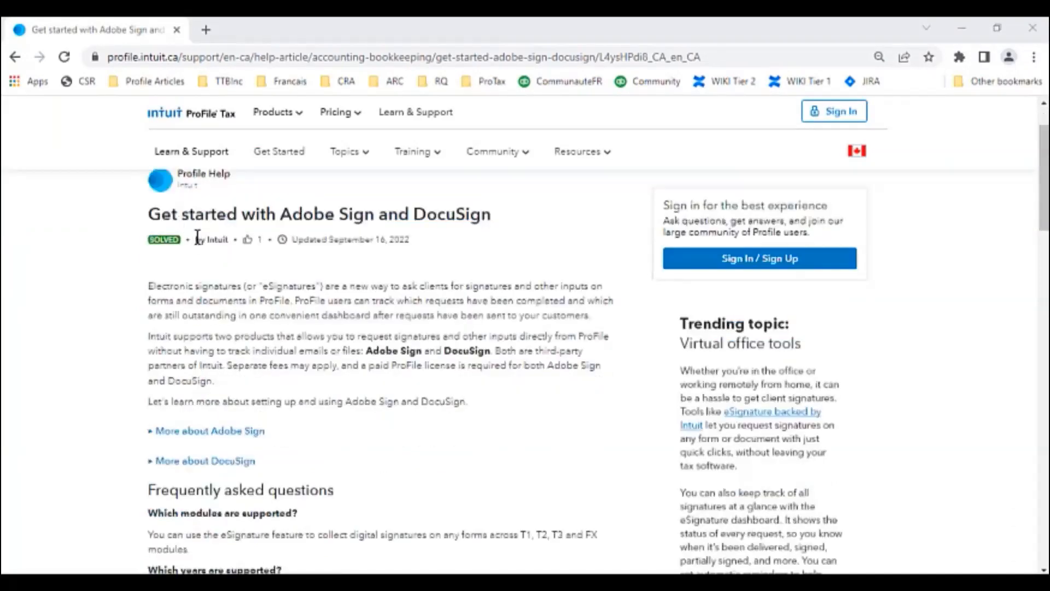
{"action": "scroll", "coordinate": [355, 282], "scroll_direction": "up", "scroll_amount": 1}
{"action": "scroll", "coordinate": [356, 282], "scroll_direction": "down", "scroll_amount": 1}
{"action": "left_click", "coordinate": [228, 431]}
{"action": "scroll", "coordinate": [366, 416], "scroll_direction": "down", "scroll_amount": 3}
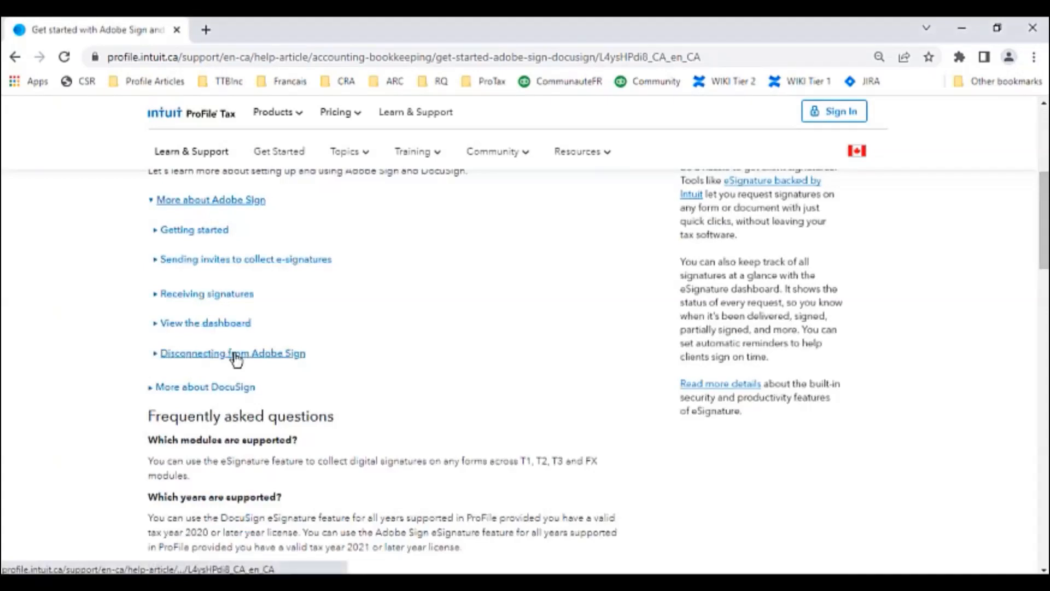
{"action": "left_click", "coordinate": [230, 393]}
{"action": "scroll", "coordinate": [359, 355], "scroll_direction": "down", "scroll_amount": 3}
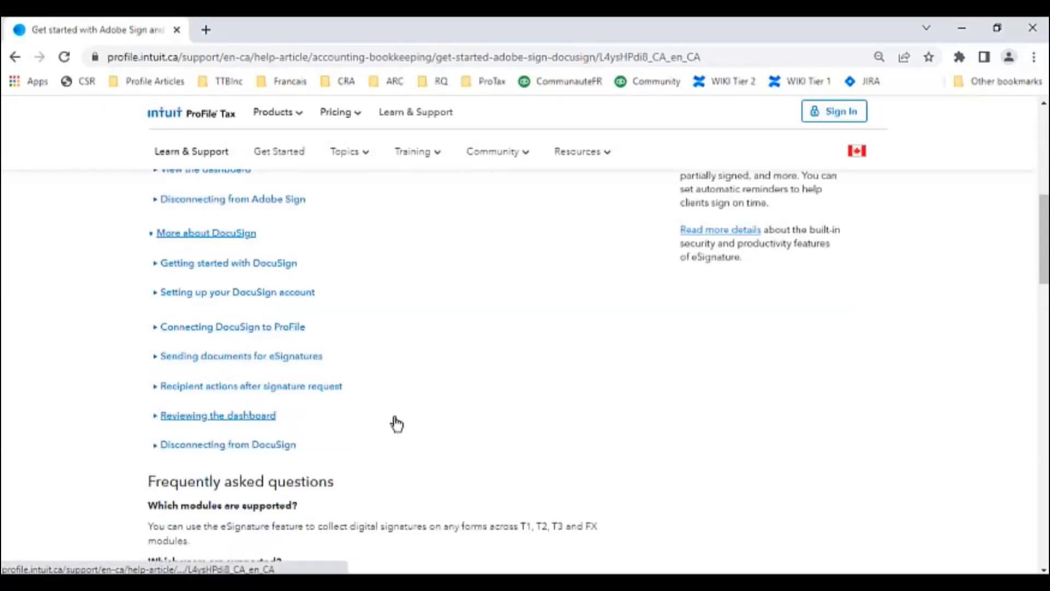
{"action": "scroll", "coordinate": [397, 424], "scroll_direction": "down", "scroll_amount": 7}
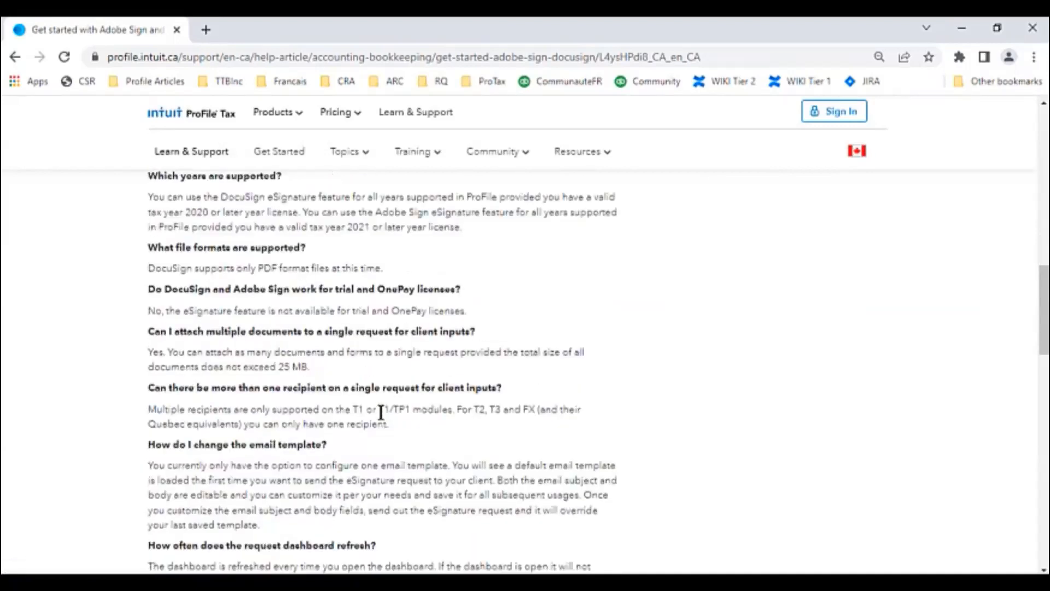
{"action": "scroll", "coordinate": [381, 413], "scroll_direction": "down", "scroll_amount": 4}
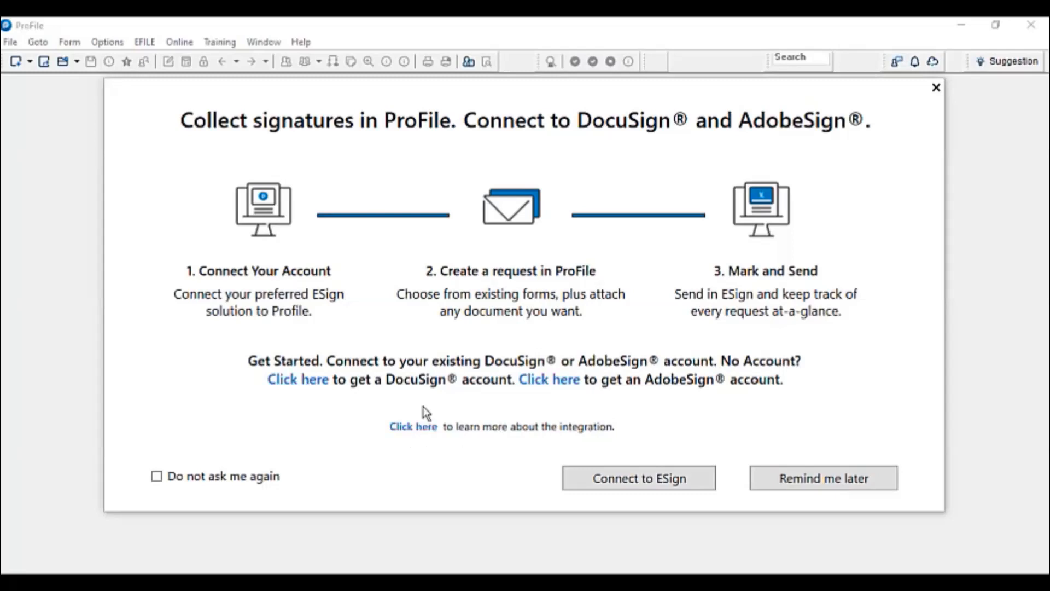
- Go from the ESign introduction to the eSignature integration options and show the AdobeSign page
{"action": "left_click", "coordinate": [649, 479]}
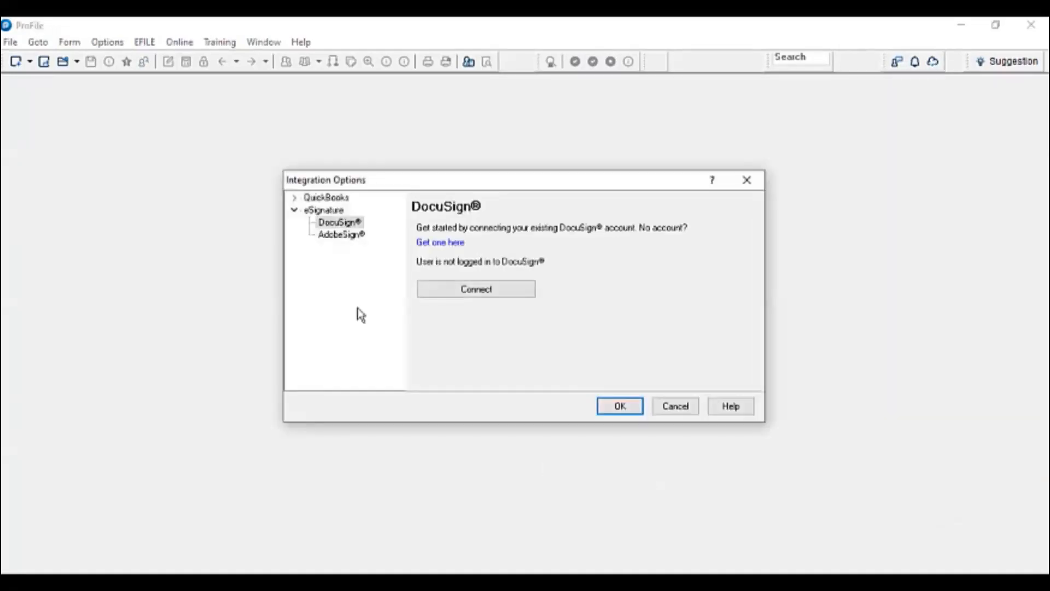
{"action": "left_click", "coordinate": [350, 236]}
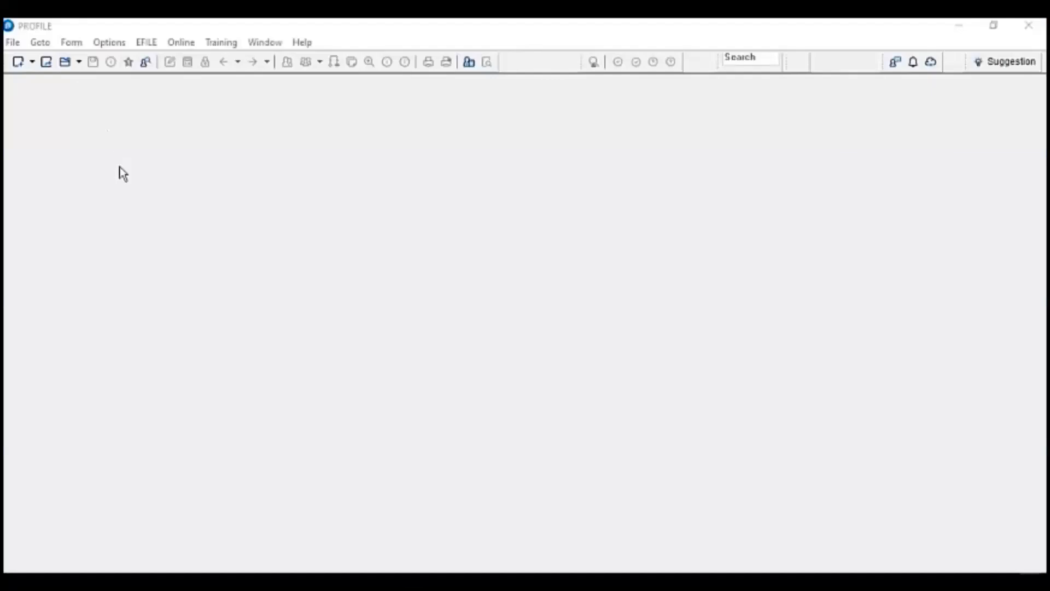
- Enable Backup to Cloud for this computer in the environment options, with returns backed up automatically on saving
{"action": "left_click", "coordinate": [110, 43]}
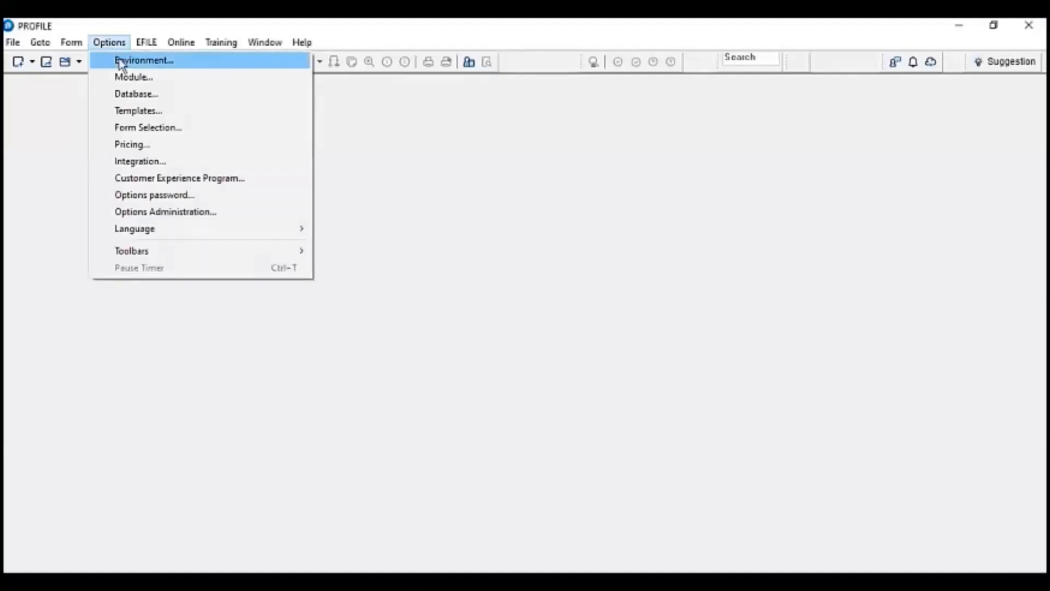
{"action": "left_click", "coordinate": [122, 61]}
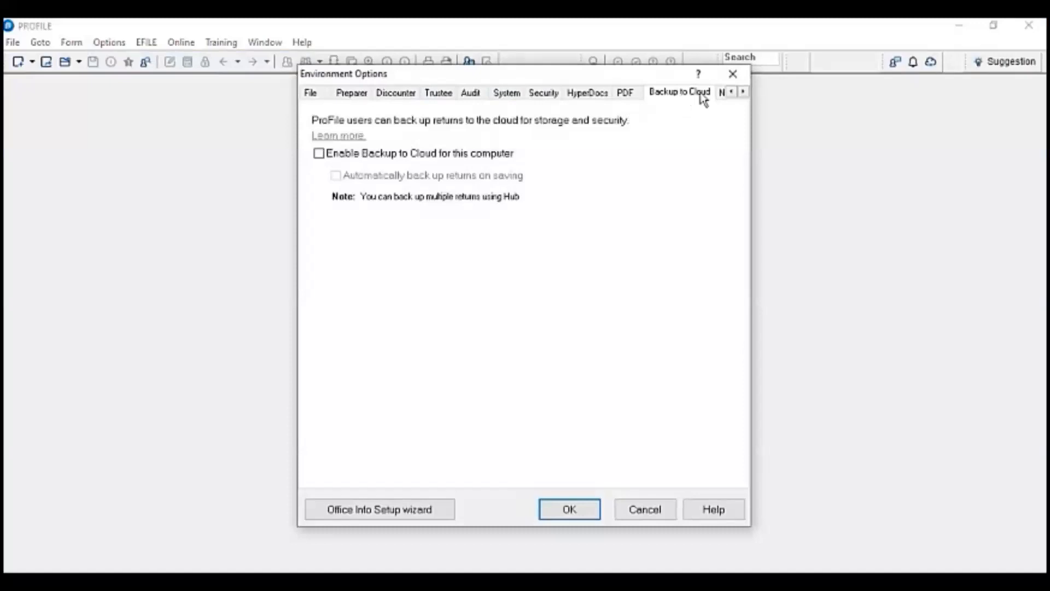
{"action": "left_click", "coordinate": [744, 92]}
{"action": "left_click", "coordinate": [744, 92]}
{"action": "left_click", "coordinate": [732, 92]}
{"action": "left_click", "coordinate": [731, 92]}
{"action": "left_click", "coordinate": [319, 155]}
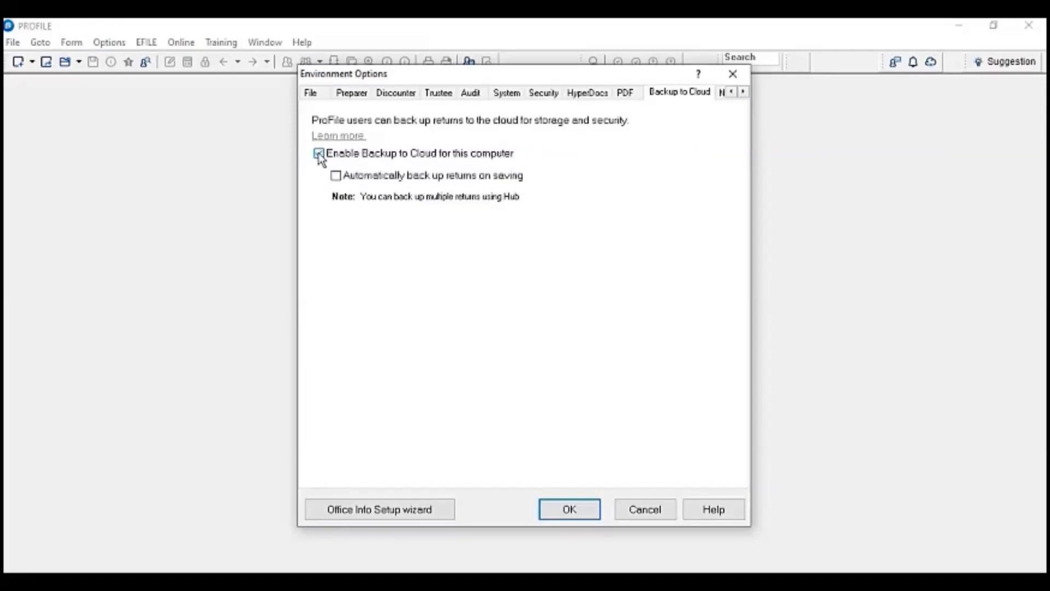
{"action": "left_click", "coordinate": [336, 176]}
{"action": "left_click", "coordinate": [569, 509]}
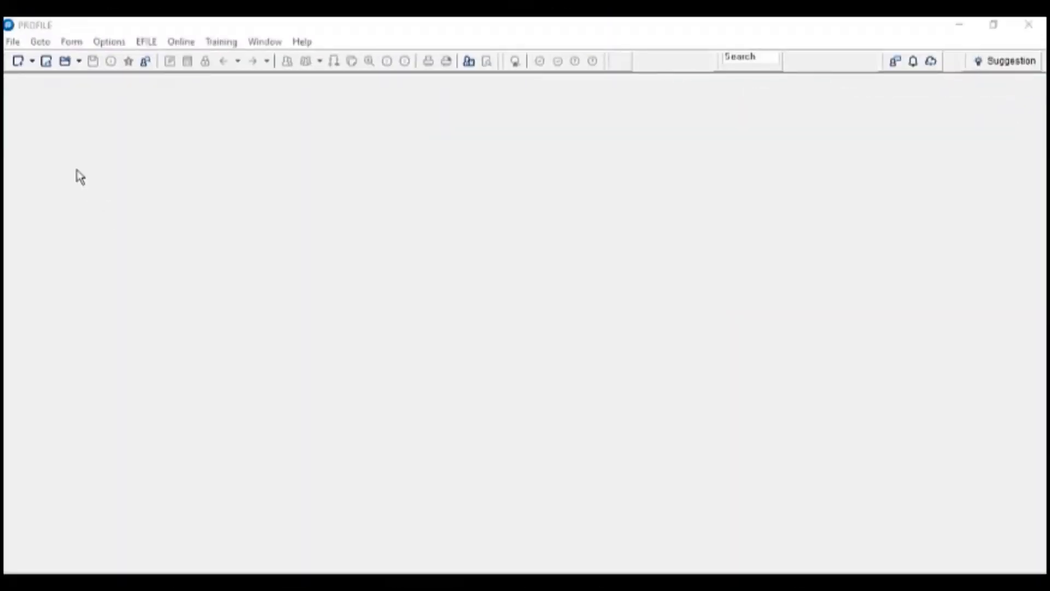
- Open an existing 2022 T1/TP1 client return and bring up its Save As options
{"action": "left_click", "coordinate": [13, 42]}
{"action": "left_click", "coordinate": [47, 127]}
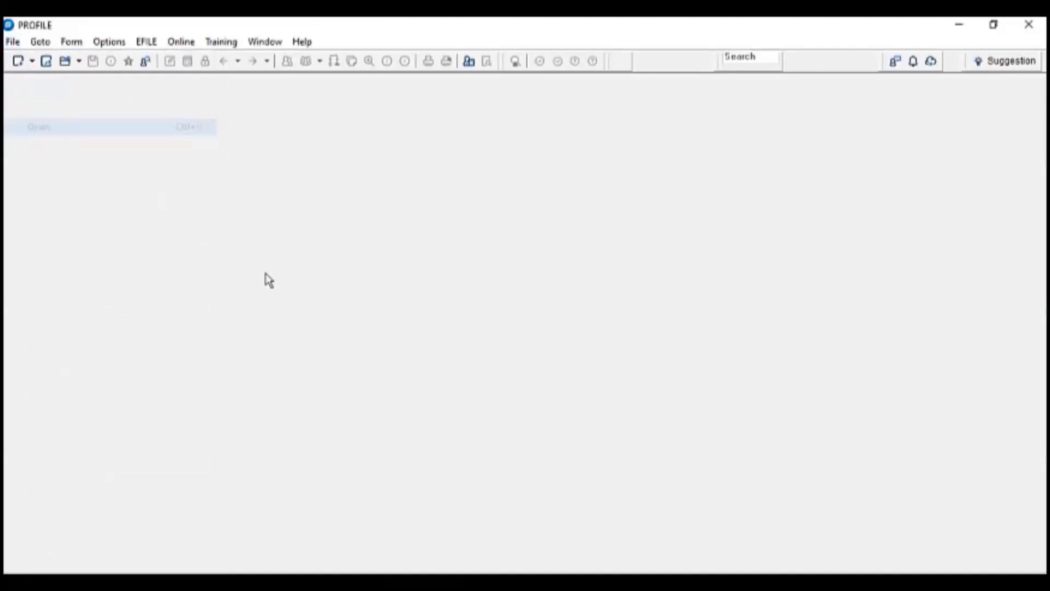
{"action": "left_click", "coordinate": [438, 237]}
{"action": "left_click", "coordinate": [746, 382]}
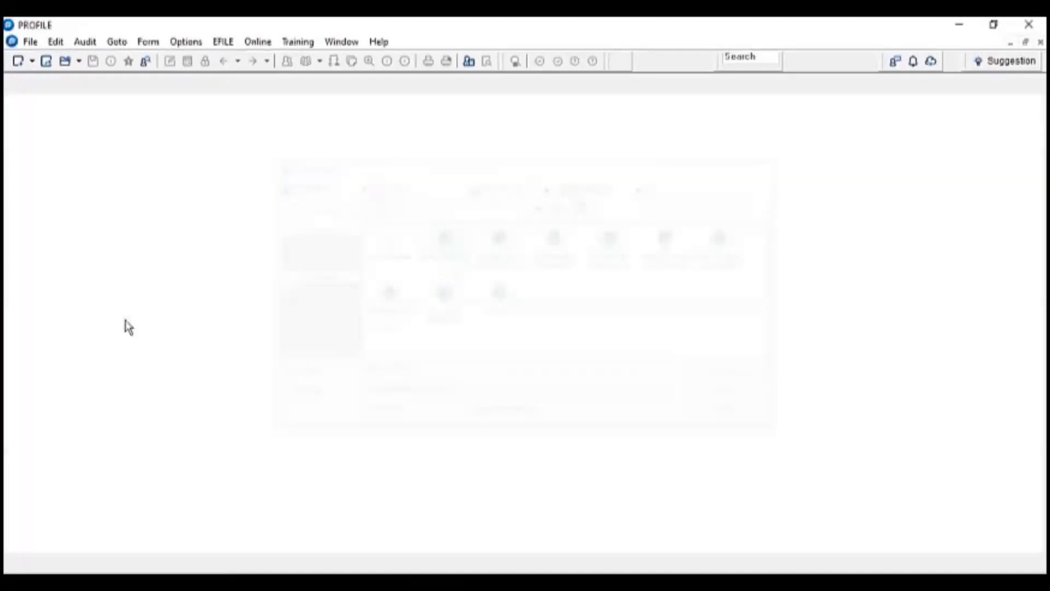
{"action": "left_click", "coordinate": [30, 42]}
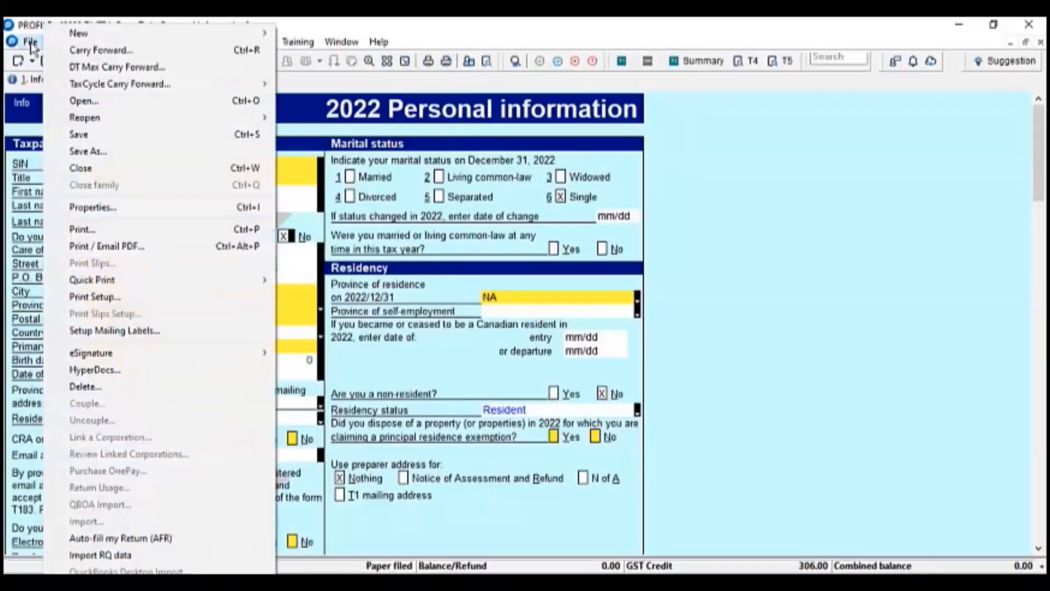
{"action": "left_click", "coordinate": [123, 153]}
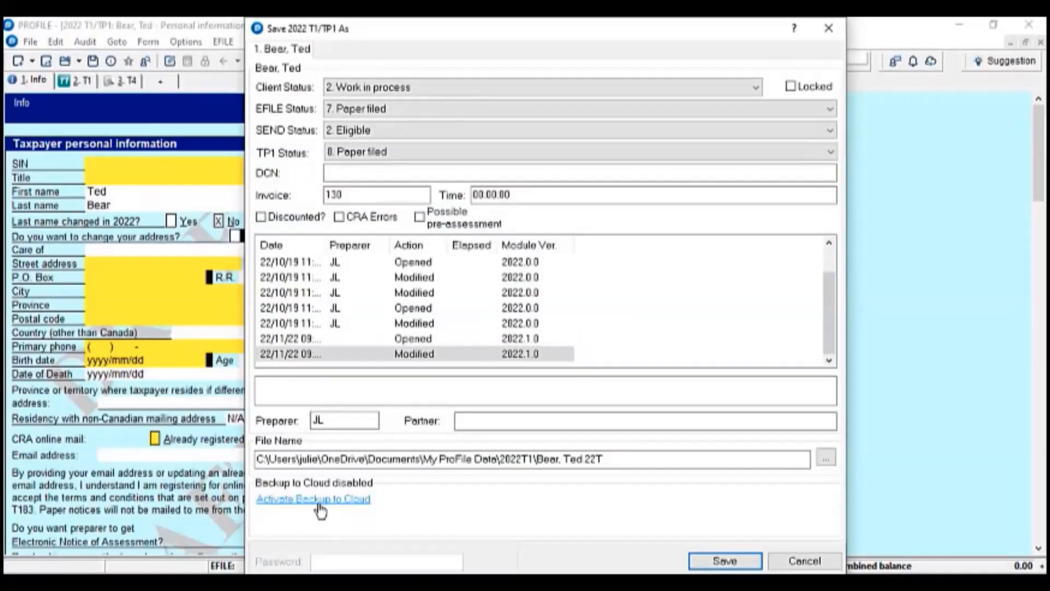
- Activate Backup to Cloud using the saved Intuit login and a connected business, and save the return with backup enabled
{"action": "left_click", "coordinate": [318, 499]}
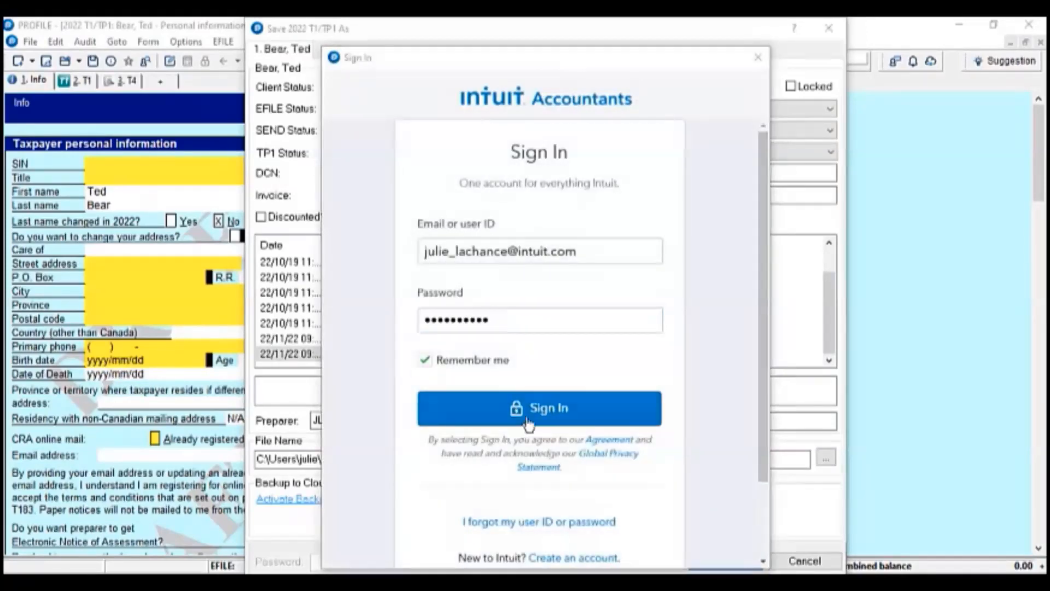
{"action": "left_click", "coordinate": [528, 420]}
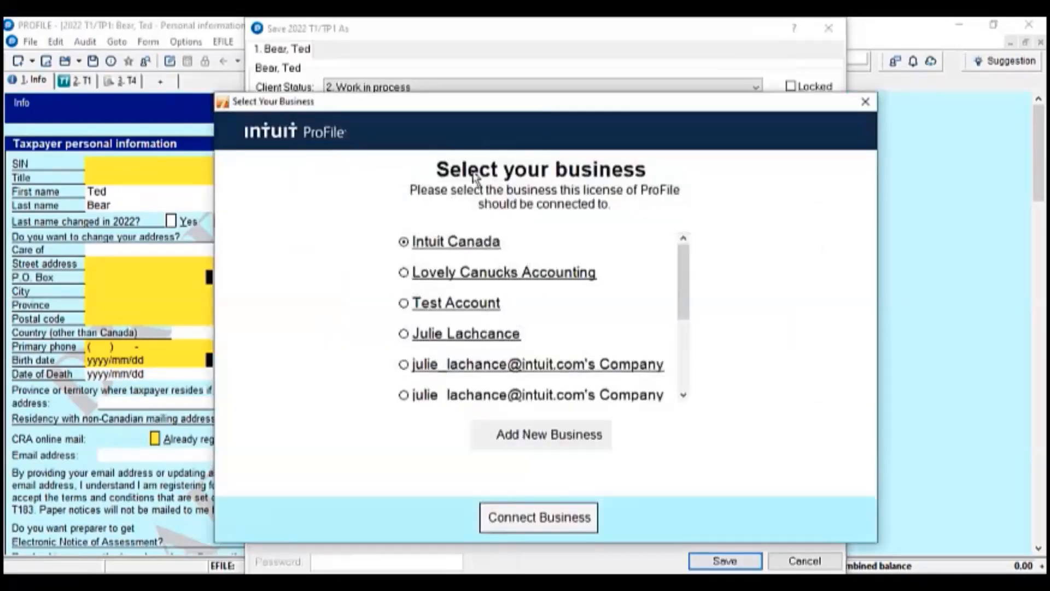
{"action": "scroll", "coordinate": [538, 320], "scroll_direction": "down", "scroll_amount": 3}
{"action": "left_click", "coordinate": [520, 393]}
{"action": "left_click", "coordinate": [542, 528]}
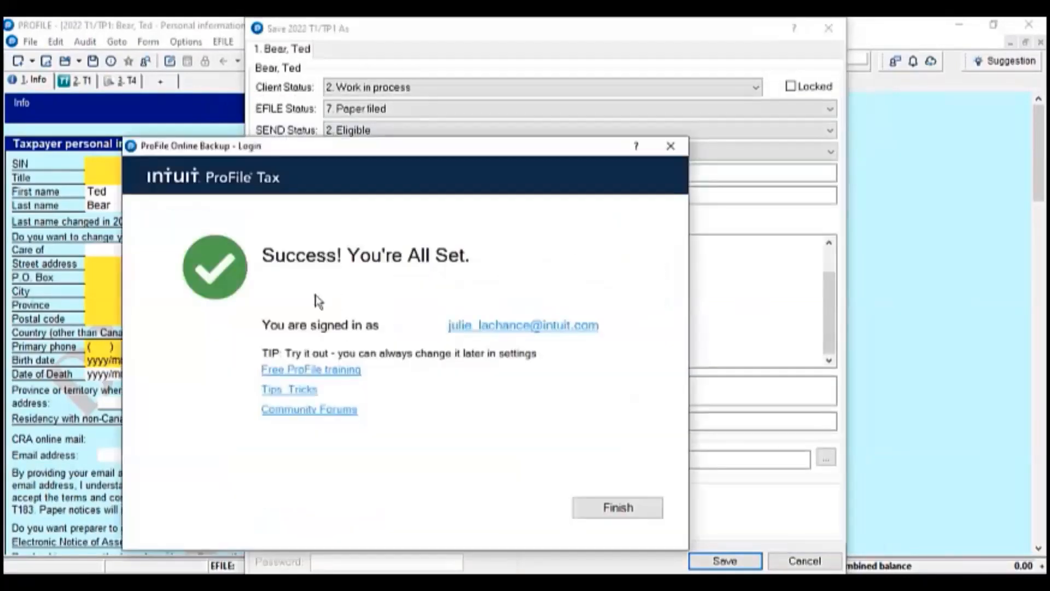
{"action": "left_click", "coordinate": [622, 514]}
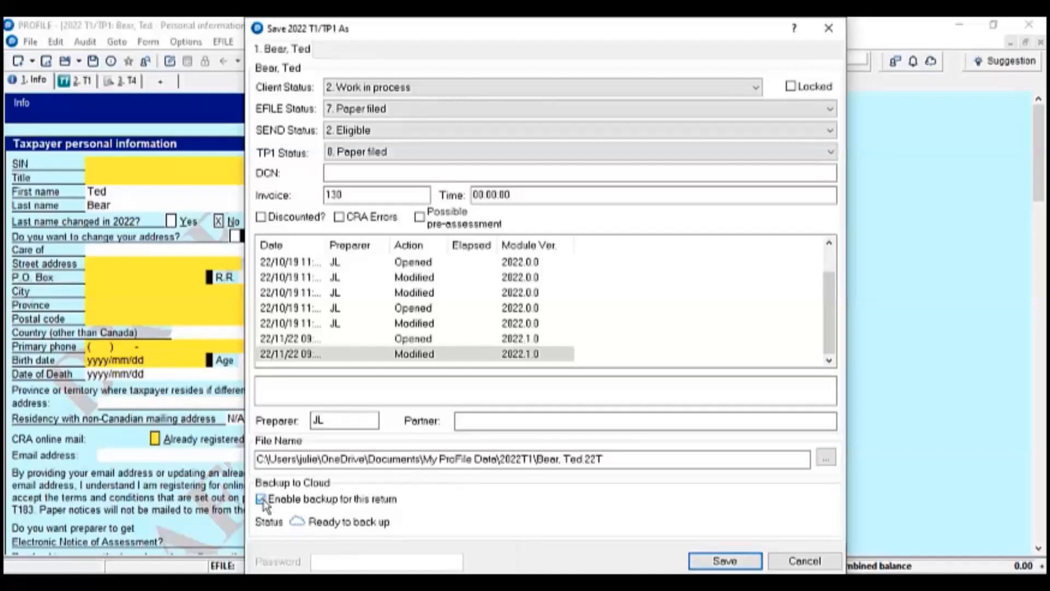
{"action": "left_click", "coordinate": [726, 562]}
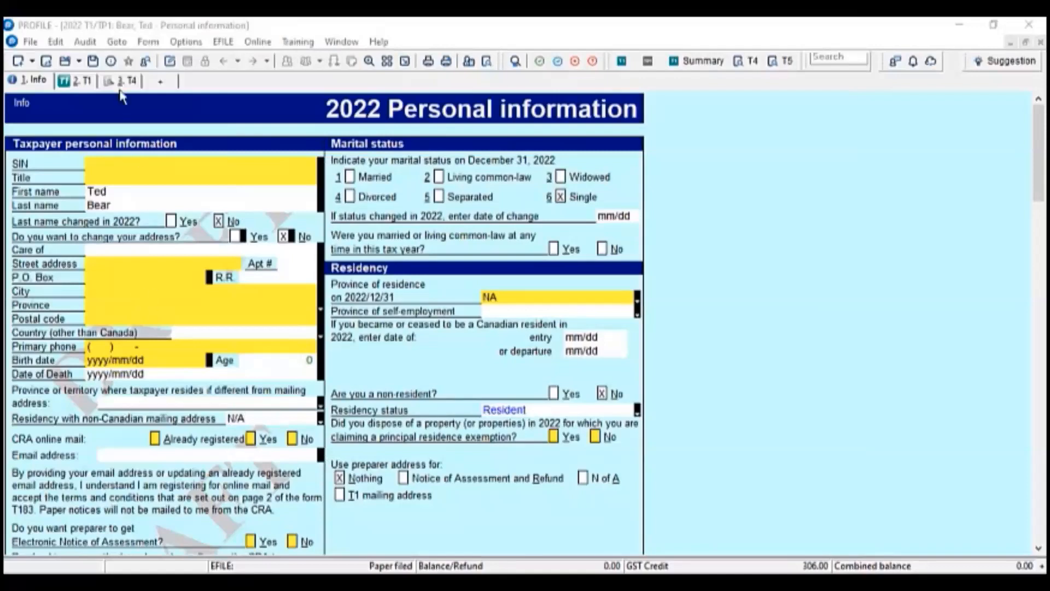
- Open ProFile Hub, acknowledge the Backup to Cloud introduction, and proceed to the Hub setup
{"action": "left_click", "coordinate": [116, 43]}
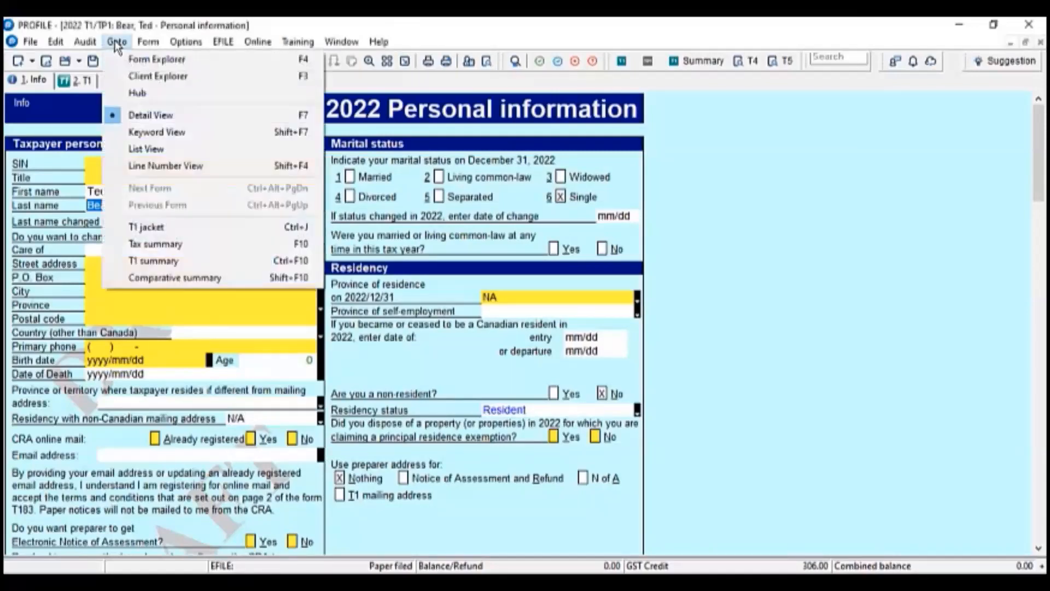
{"action": "left_click", "coordinate": [136, 93]}
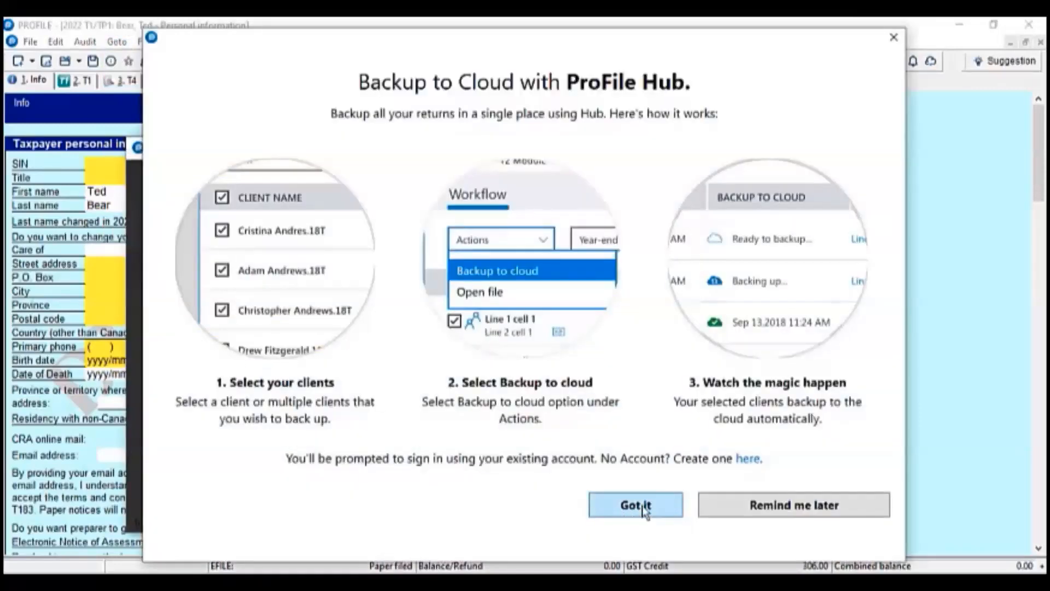
{"action": "left_click", "coordinate": [643, 509]}
{"action": "left_click", "coordinate": [816, 387]}
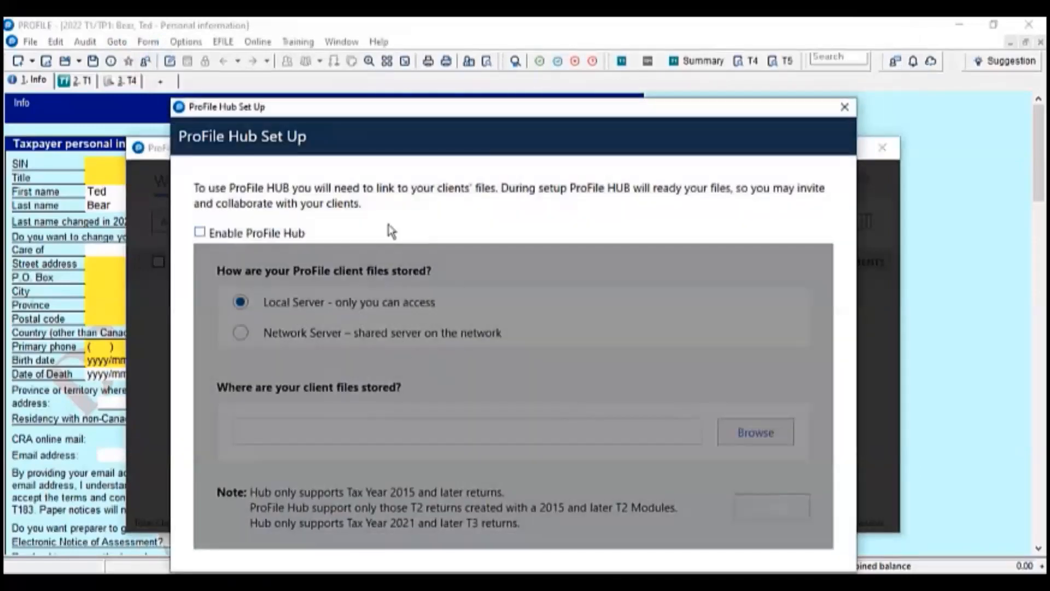
- Enable ProFile Hub with Local Server storage, link the My ProFile Data folder as the client file location, and read the files
{"action": "left_click", "coordinate": [200, 232]}
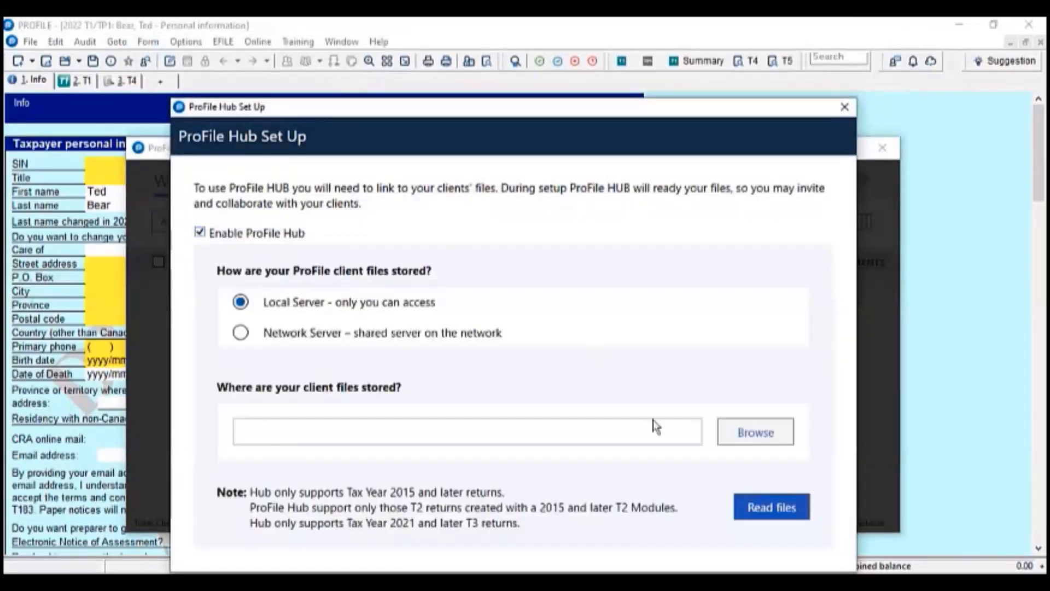
{"action": "left_click", "coordinate": [756, 432]}
{"action": "scroll", "coordinate": [497, 330], "scroll_direction": "down", "scroll_amount": 1}
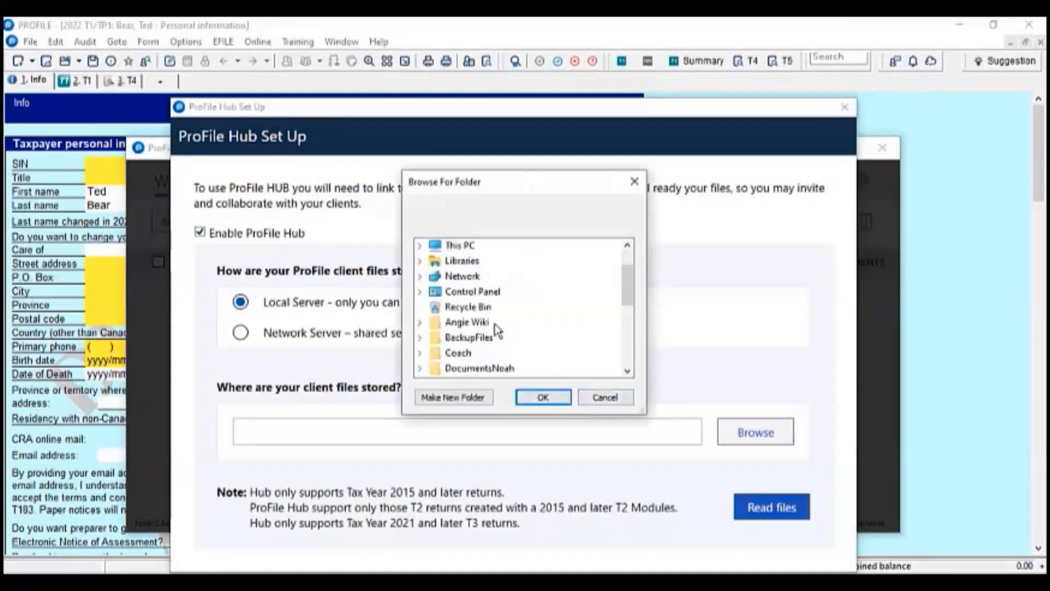
{"action": "scroll", "coordinate": [498, 330], "scroll_direction": "down", "scroll_amount": 2}
{"action": "scroll", "coordinate": [496, 329], "scroll_direction": "up", "scroll_amount": 2}
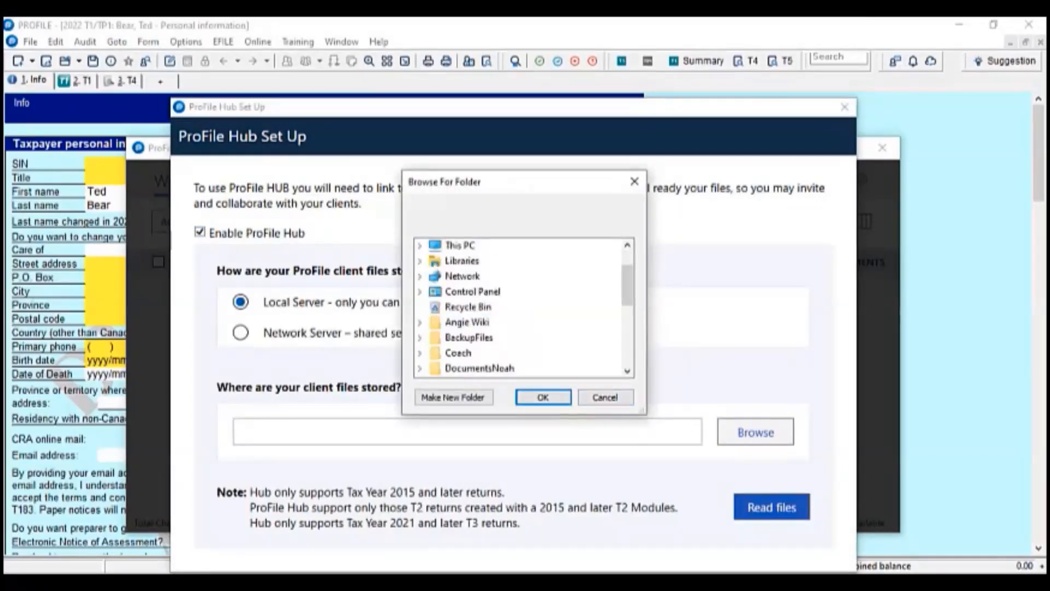
{"action": "left_click", "coordinate": [543, 397]}
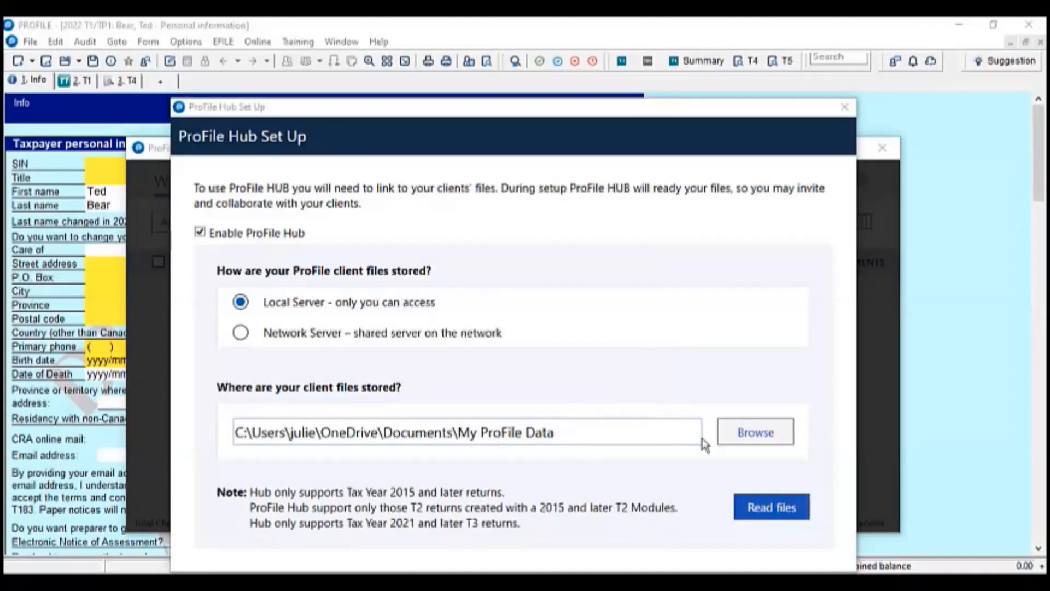
{"action": "left_click", "coordinate": [779, 510]}
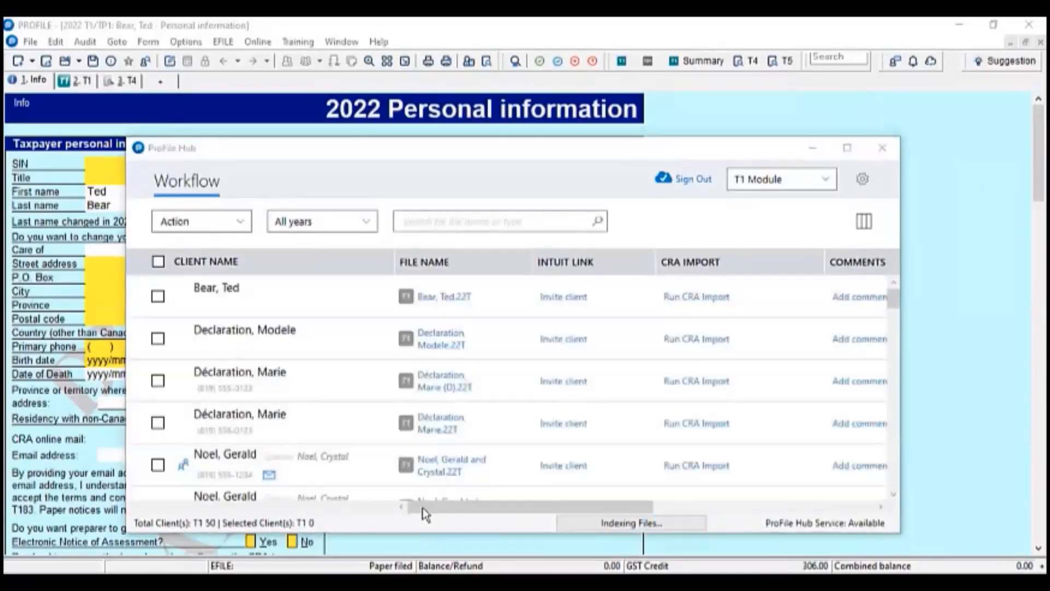
- Back up the four client returns listed below the first one to the cloud and check their backup status
{"action": "left_click_drag", "start_coordinate": [474, 512], "coordinate": [693, 514]}
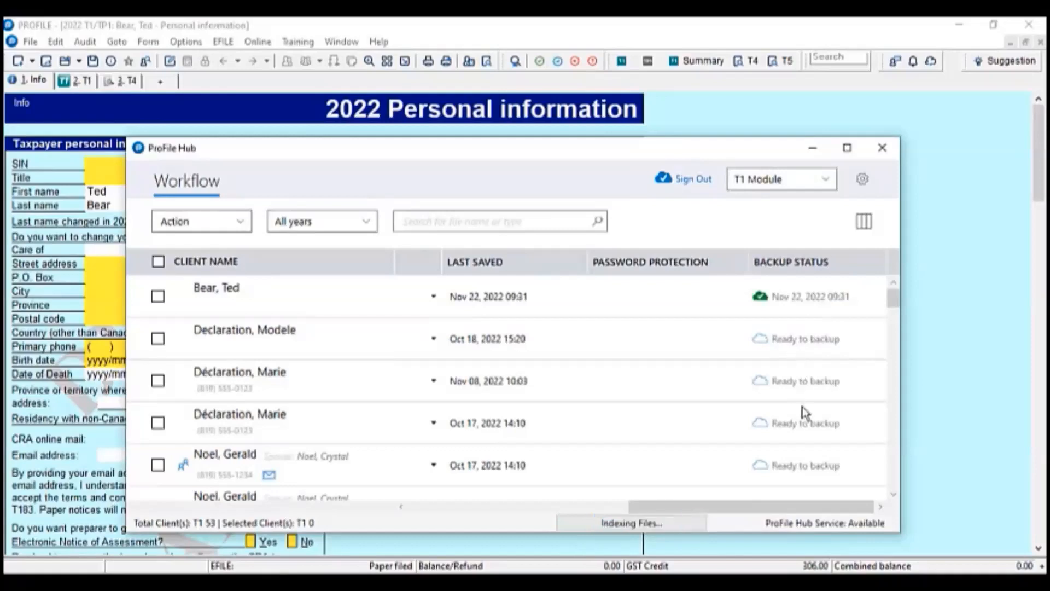
{"action": "left_click_drag", "start_coordinate": [746, 502], "coordinate": [526, 502]}
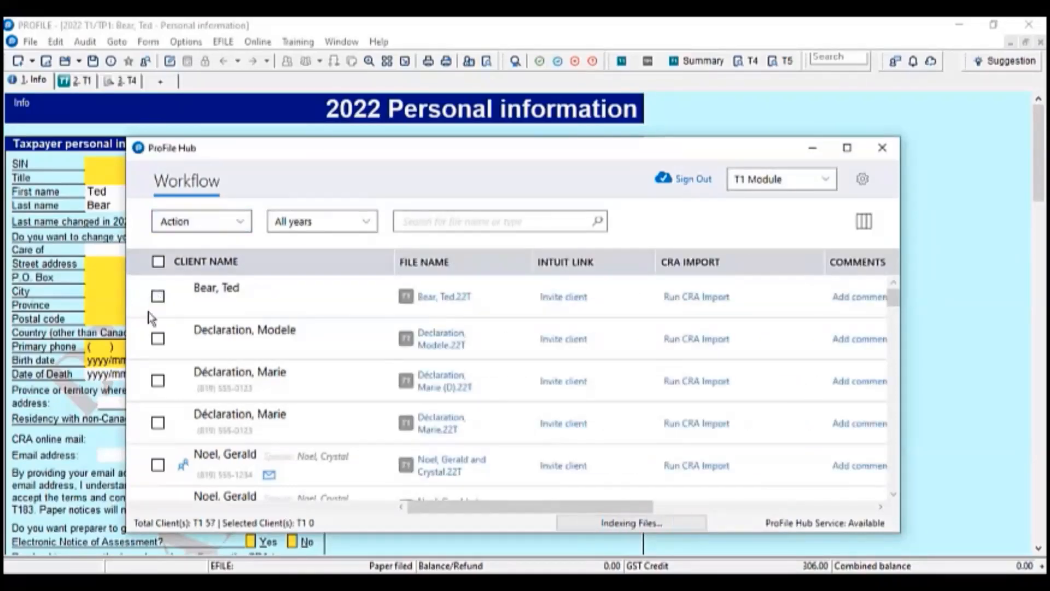
{"action": "left_click", "coordinate": [159, 340]}
{"action": "left_click", "coordinate": [158, 381]}
{"action": "left_click", "coordinate": [158, 422]}
{"action": "left_click", "coordinate": [158, 466]}
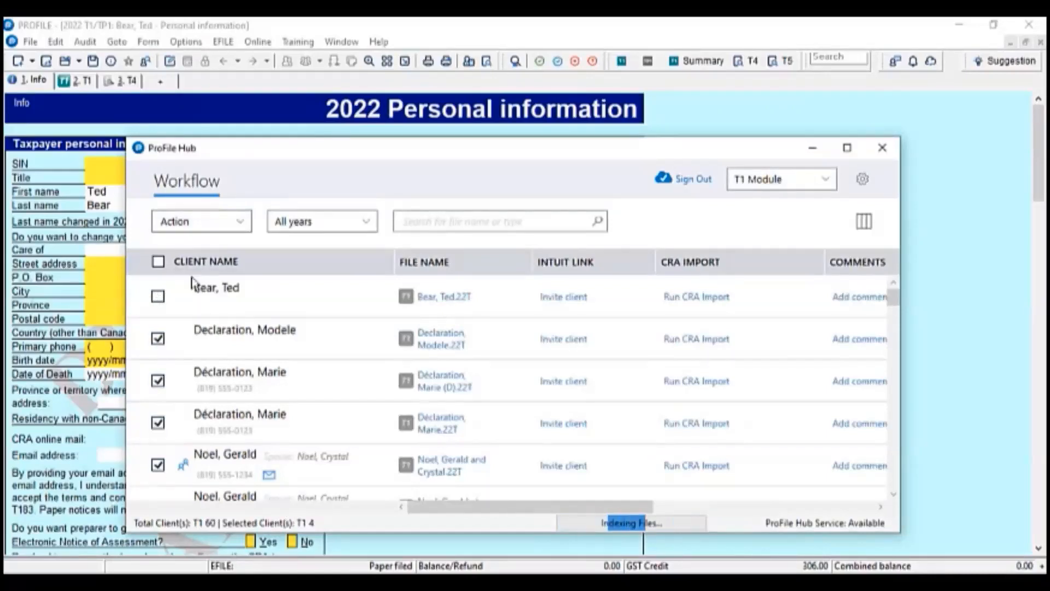
{"action": "left_click", "coordinate": [244, 225]}
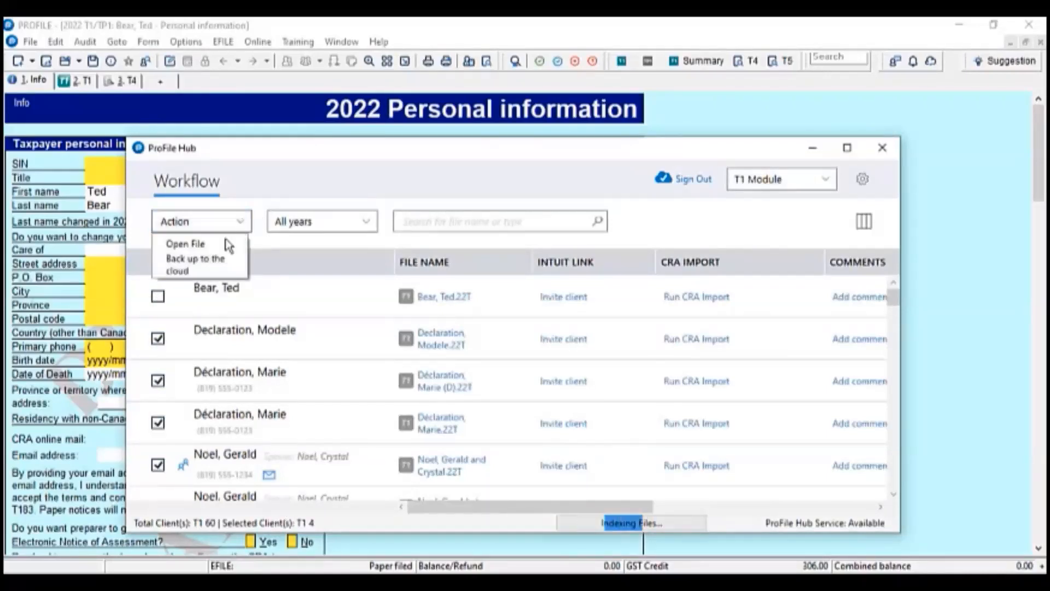
{"action": "left_click", "coordinate": [214, 272]}
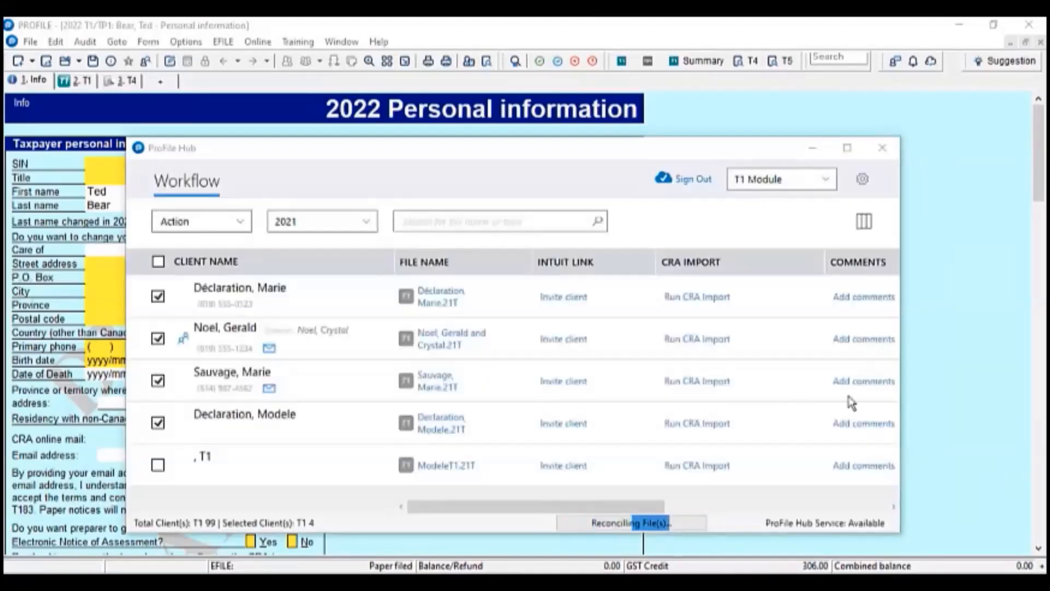
{"action": "left_click_drag", "start_coordinate": [614, 506], "coordinate": [858, 531]}
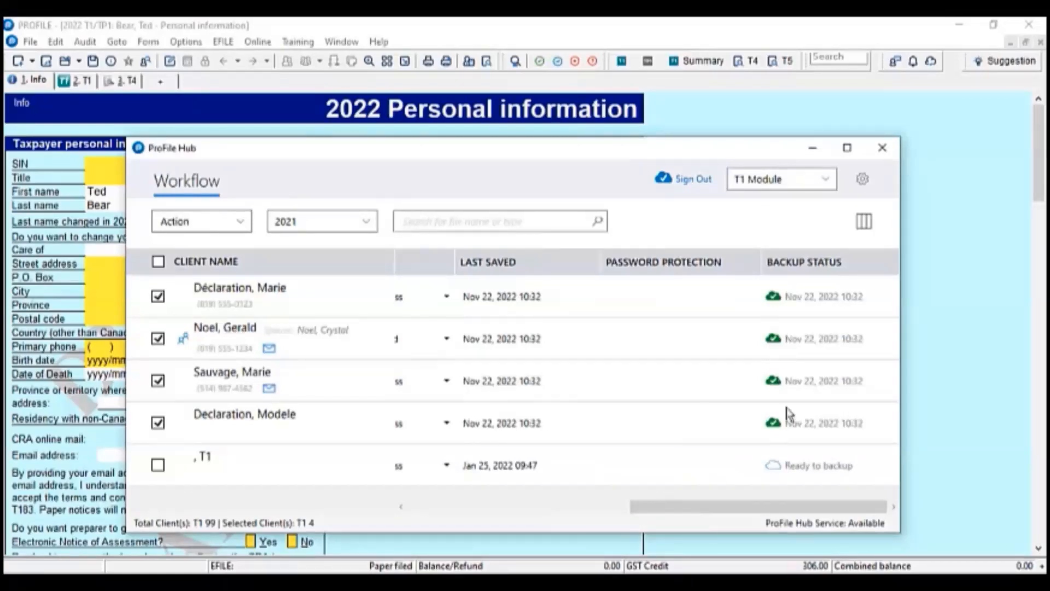
- Return to the ProFile main window and open the list of returns available for download from the cloud in a maximized window
{"action": "key", "text": "alt+Tab"}
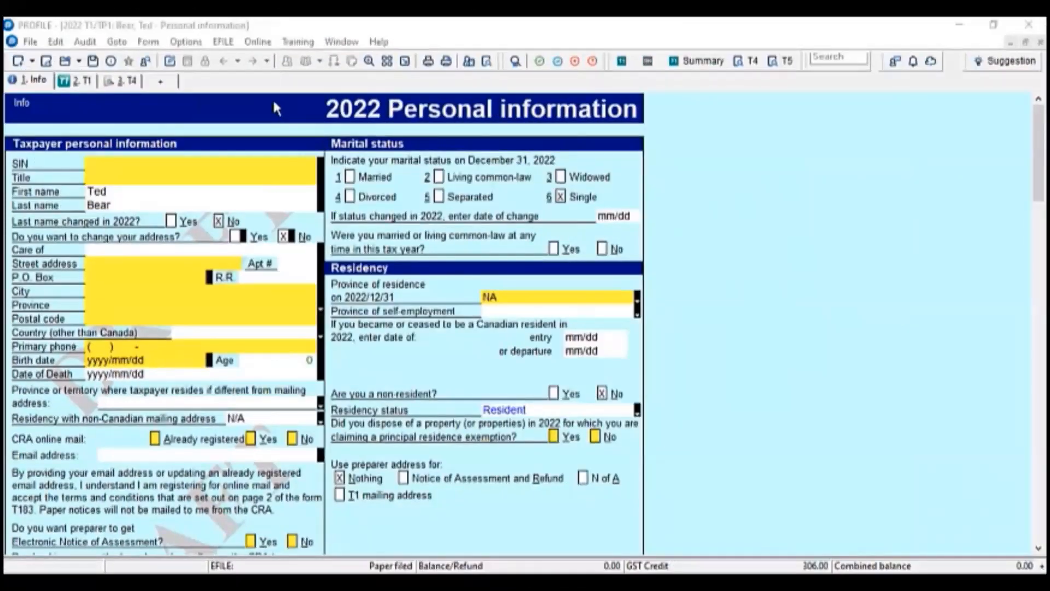
{"action": "left_click", "coordinate": [256, 42]}
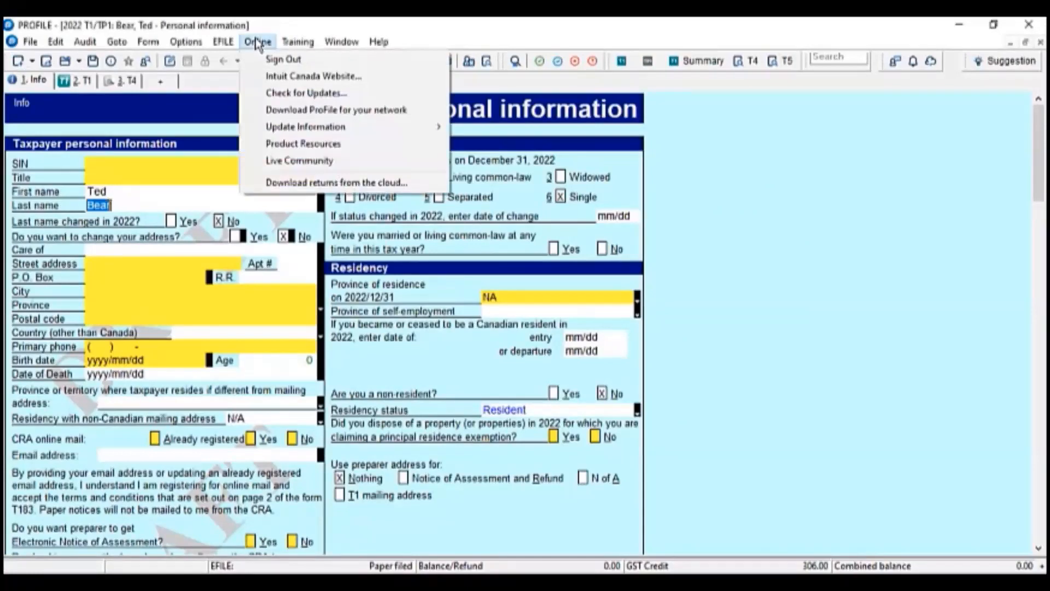
{"action": "left_click", "coordinate": [309, 186]}
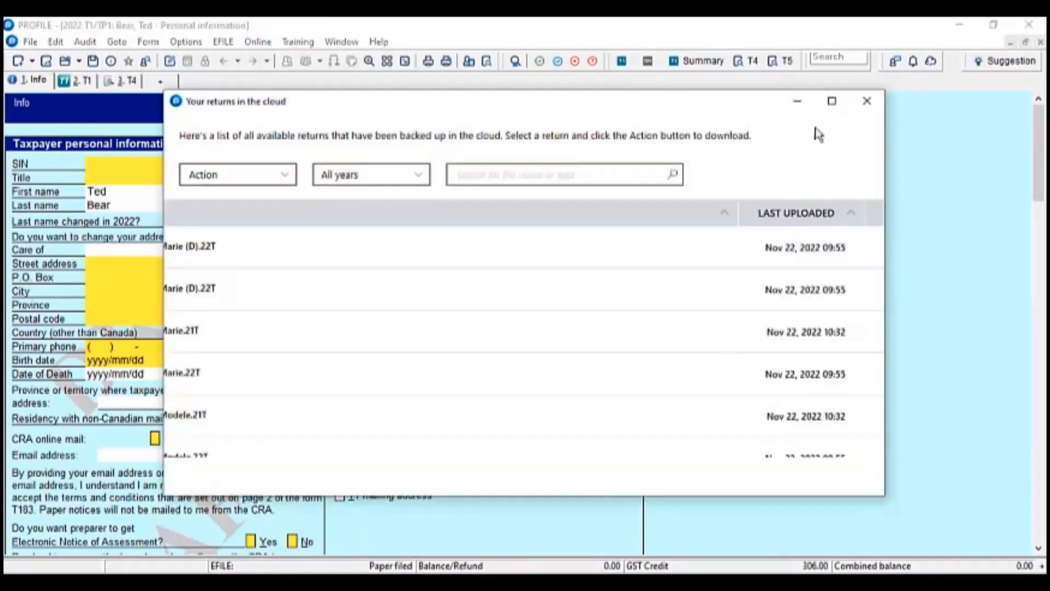
{"action": "left_click", "coordinate": [832, 101]}
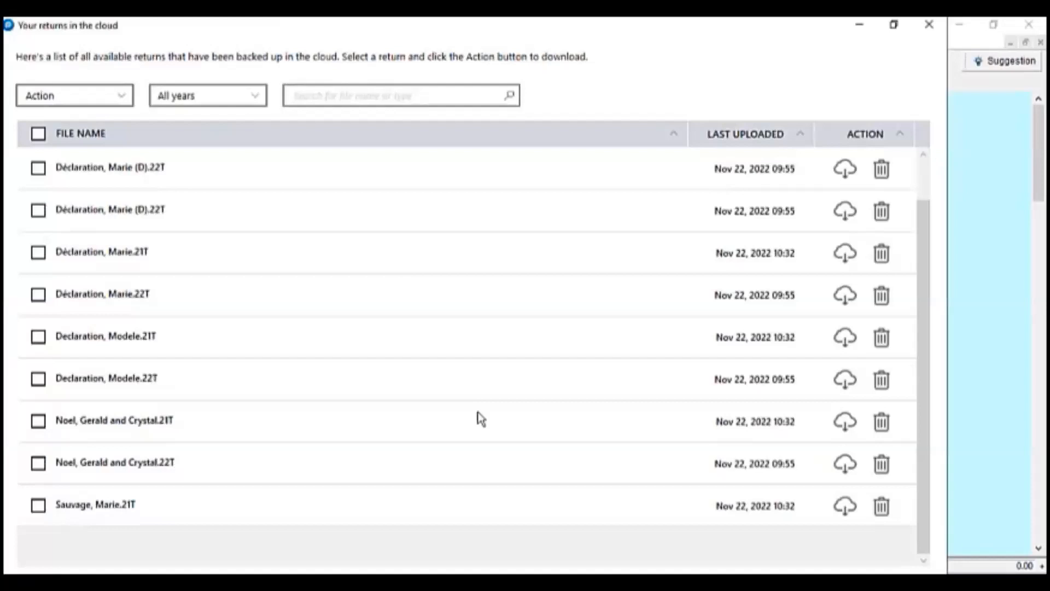
- Download the first 2022 return in the cloud list to the Desktop
{"action": "scroll", "coordinate": [200, 251], "scroll_direction": "up", "scroll_amount": 1}
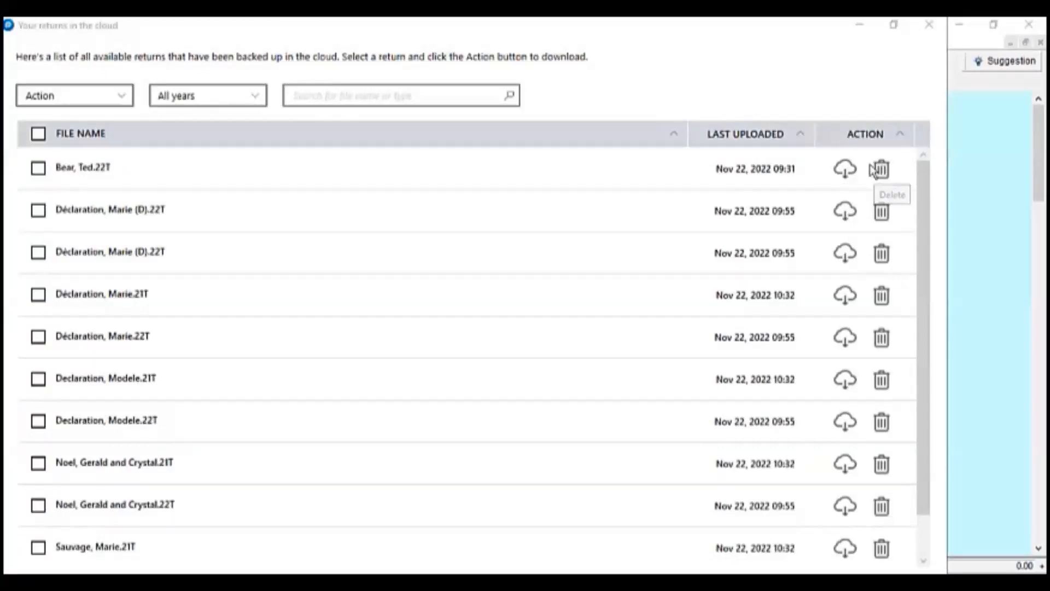
{"action": "left_click", "coordinate": [846, 171]}
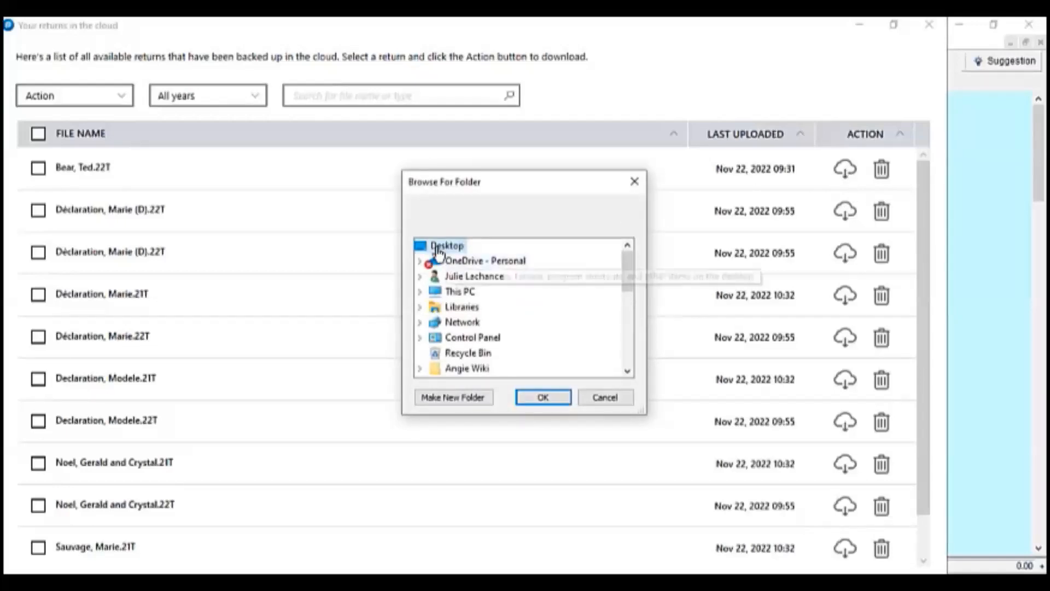
{"action": "left_click", "coordinate": [544, 398]}
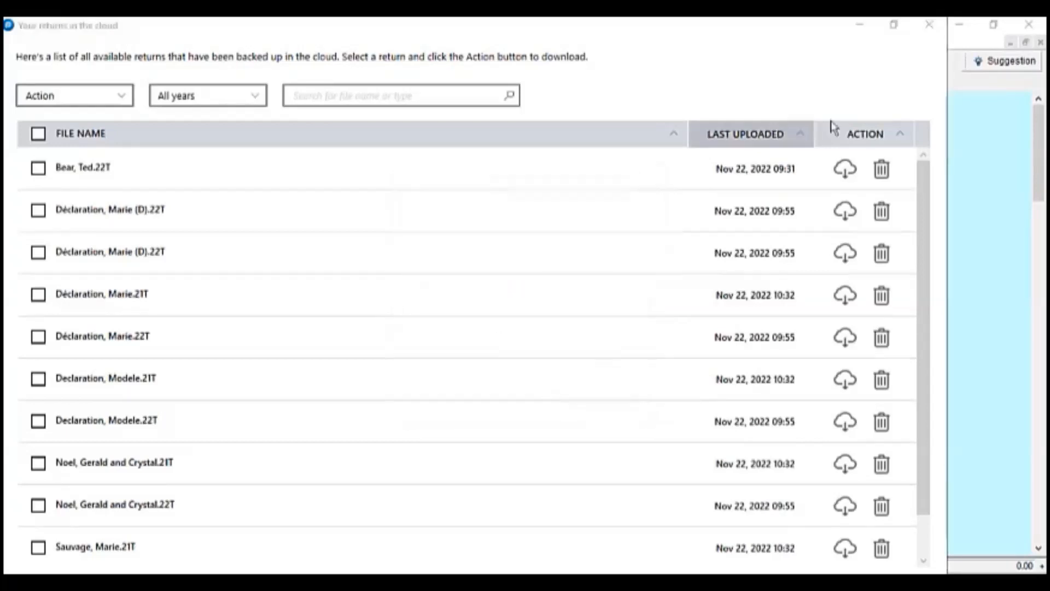
- Download the first listed return again into the 2022T1 folder under OneDrive Documents, My ProFile Data, overriding the existing file
{"action": "left_click", "coordinate": [845, 169]}
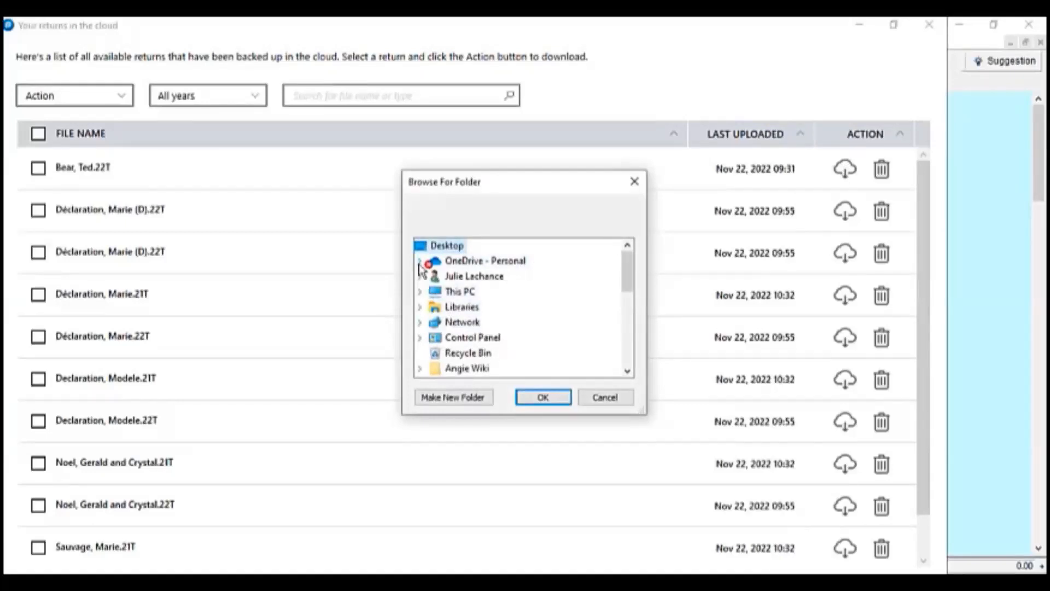
{"action": "left_click", "coordinate": [419, 261]}
{"action": "left_click", "coordinate": [434, 292]}
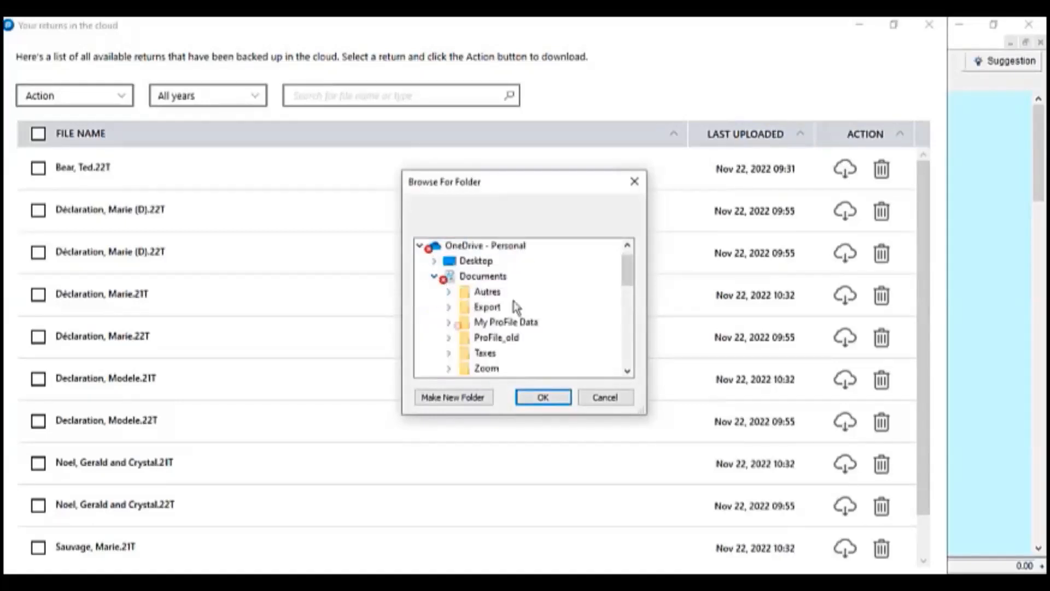
{"action": "scroll", "coordinate": [519, 306], "scroll_direction": "down", "scroll_amount": 1}
{"action": "left_click", "coordinate": [448, 276]}
{"action": "scroll", "coordinate": [509, 314], "scroll_direction": "down", "scroll_amount": 5}
{"action": "scroll", "coordinate": [524, 324], "scroll_direction": "down", "scroll_amount": 11}
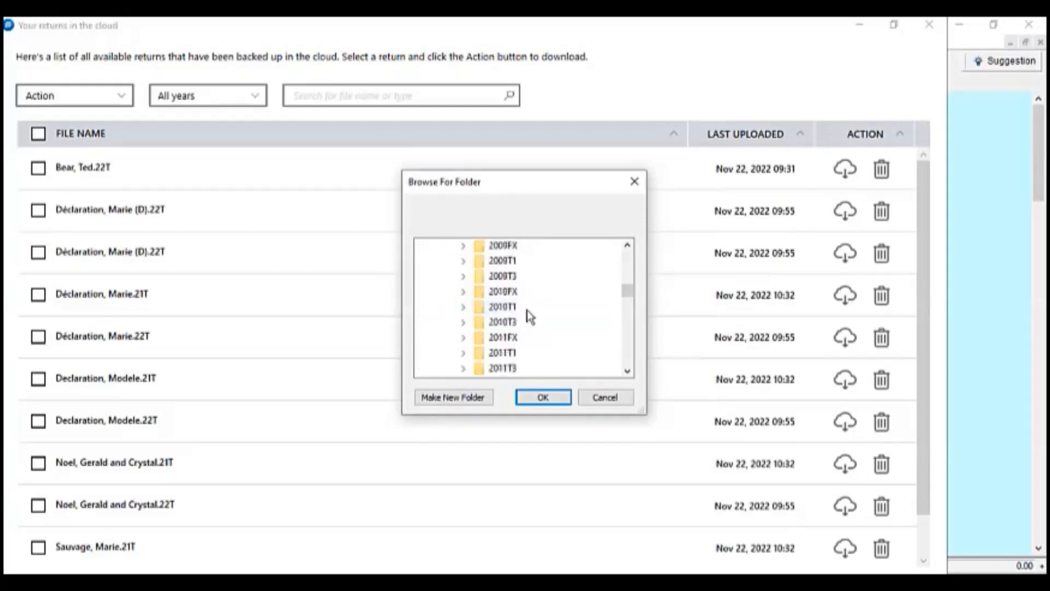
{"action": "scroll", "coordinate": [518, 328], "scroll_direction": "down", "scroll_amount": 3}
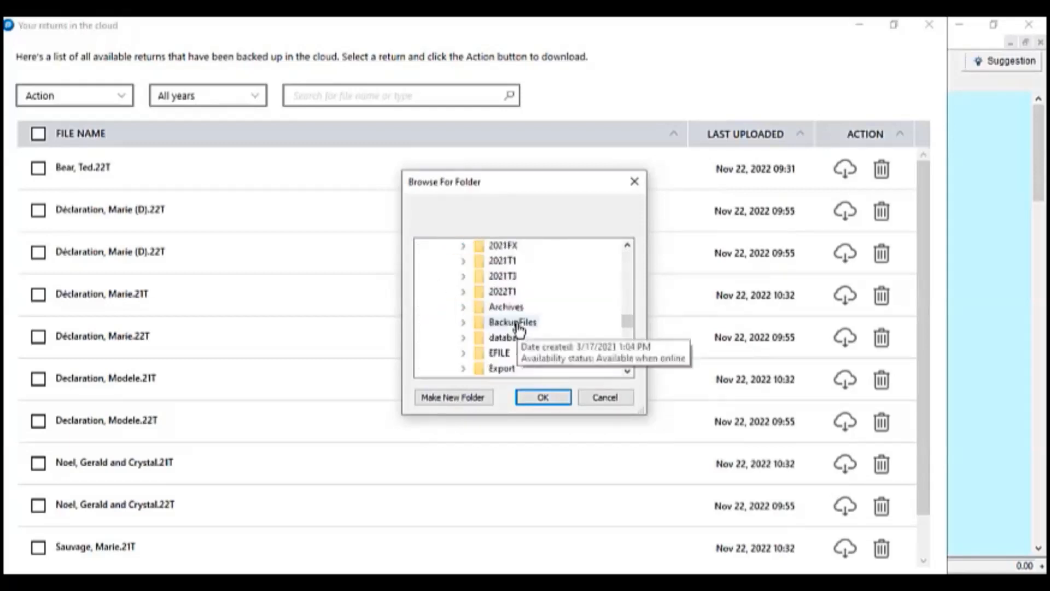
{"action": "left_click", "coordinate": [464, 292]}
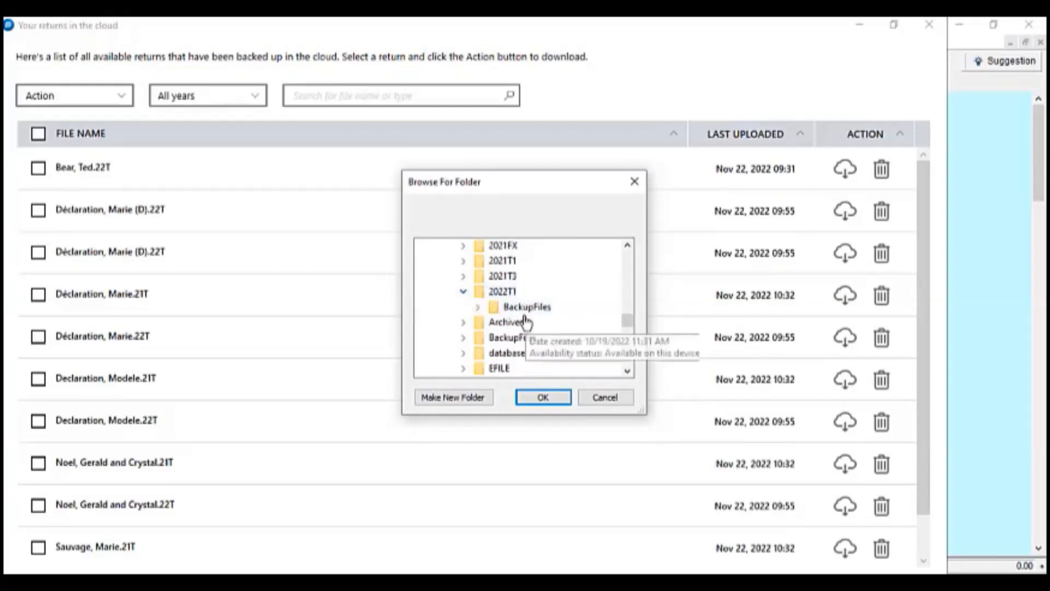
{"action": "left_click", "coordinate": [503, 292]}
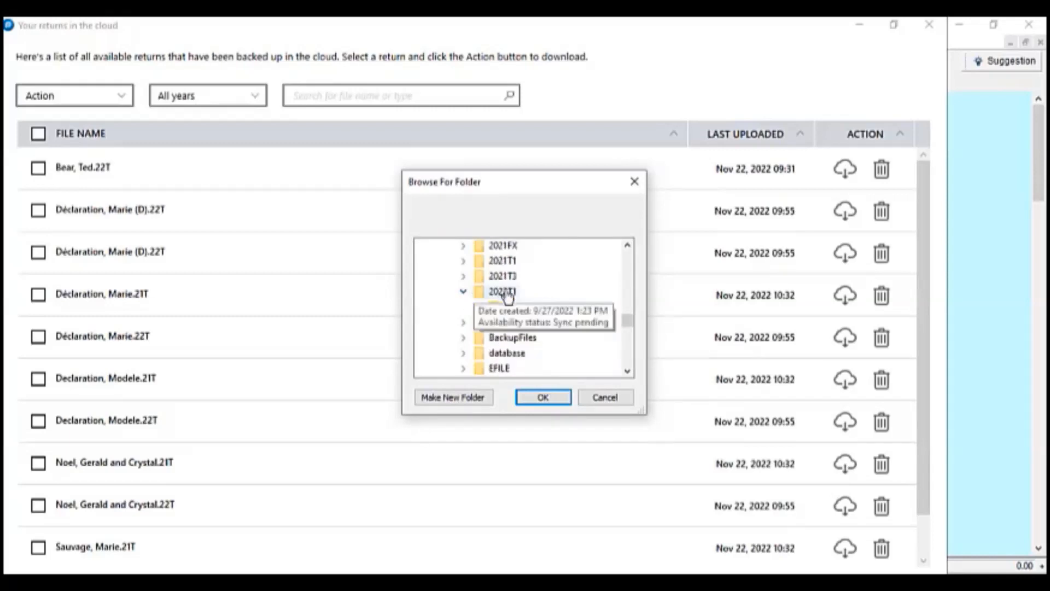
{"action": "left_click", "coordinate": [547, 399]}
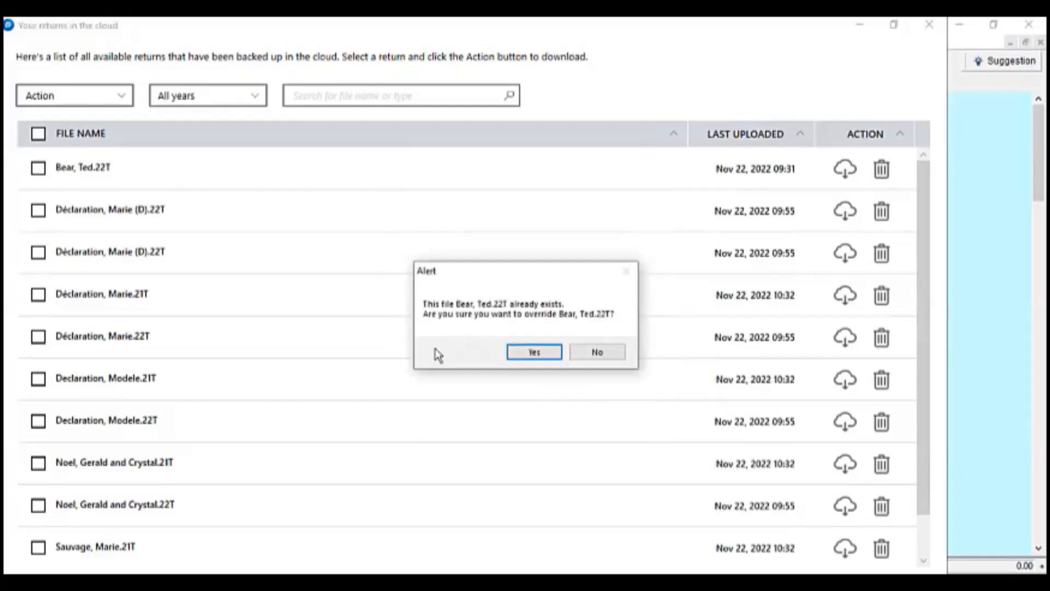
{"action": "left_click", "coordinate": [534, 353]}
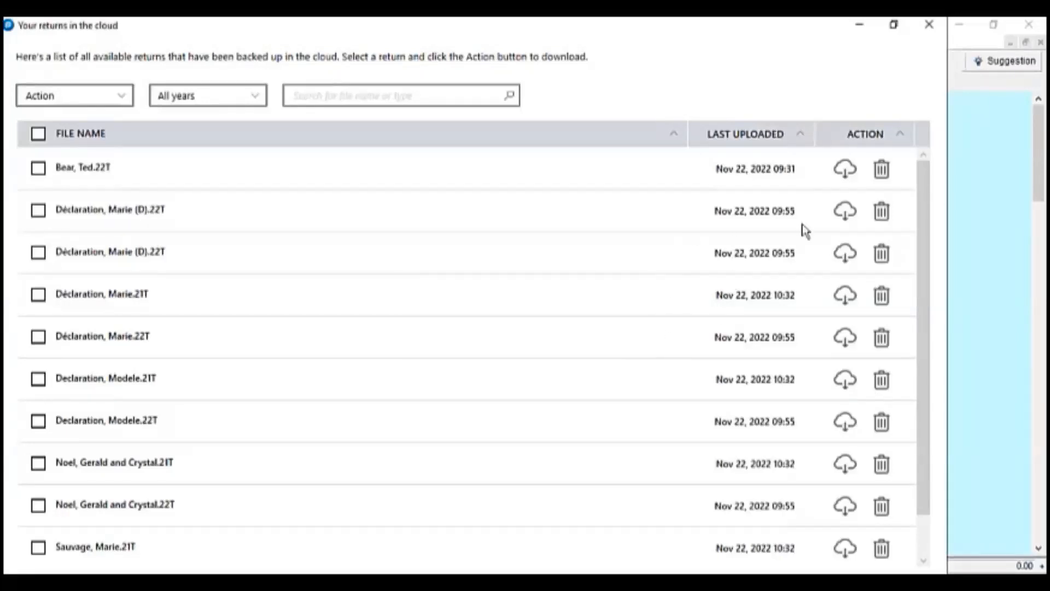
- Delete the first listed 2022 return from the cloud and confirm the deletion
{"action": "left_click", "coordinate": [882, 170]}
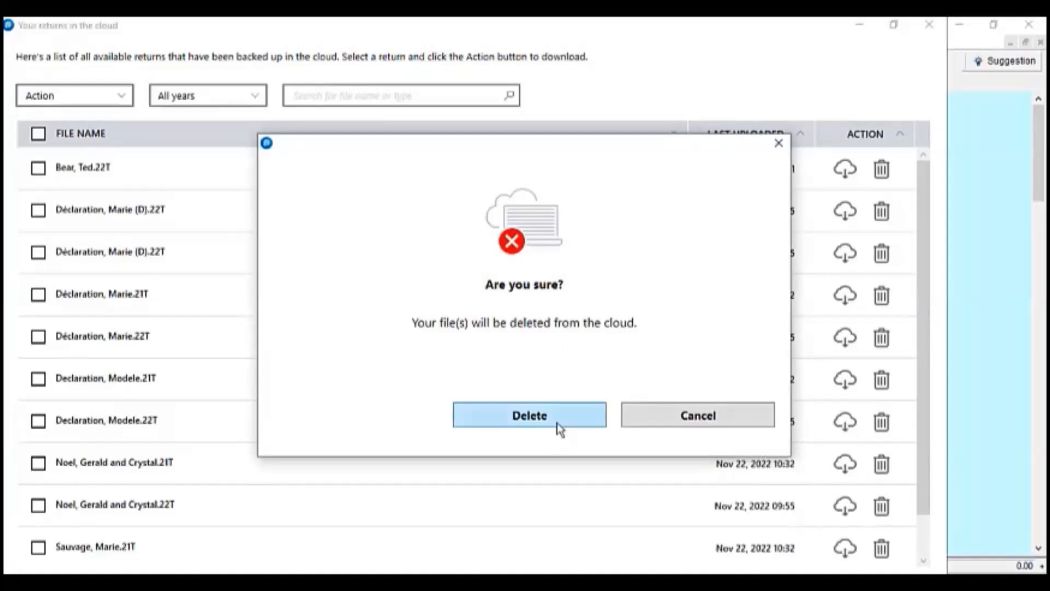
{"action": "left_click", "coordinate": [581, 418]}
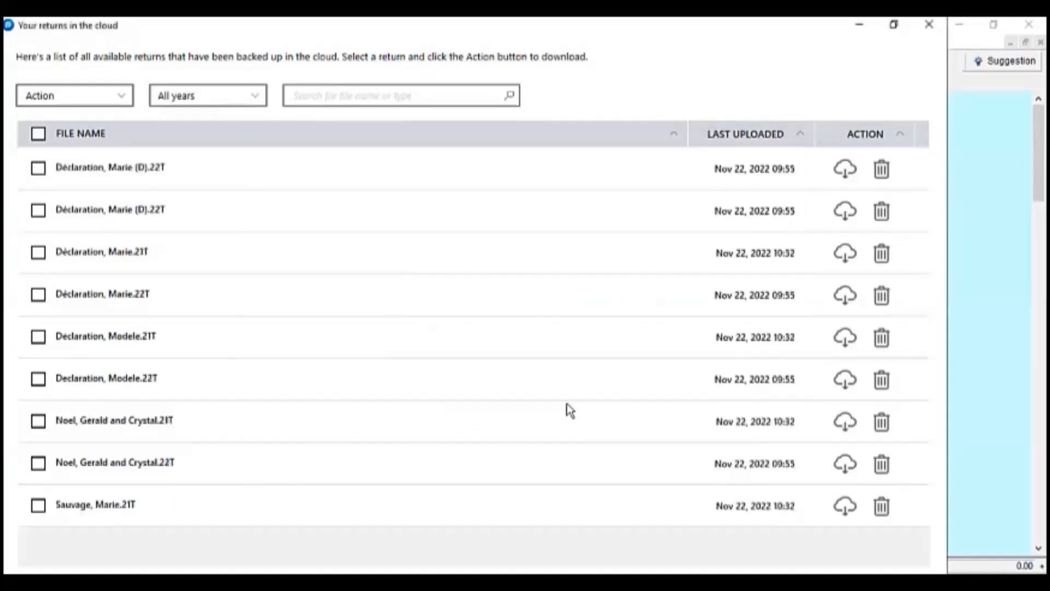